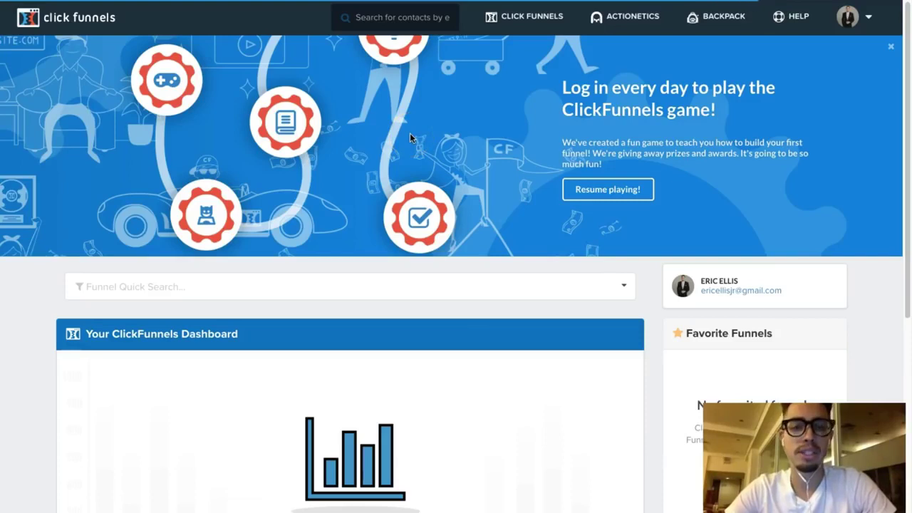
Step: From Build Funnel, start a new funnel with the Classic Funnel Builder to reach Choose Goal
{"action": "left_click", "coordinate": [503, 18]}
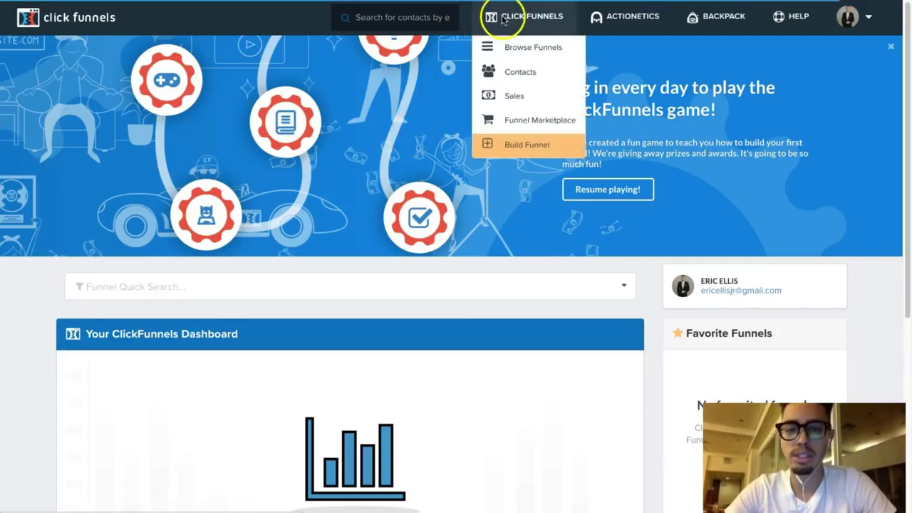
{"action": "left_click", "coordinate": [518, 152]}
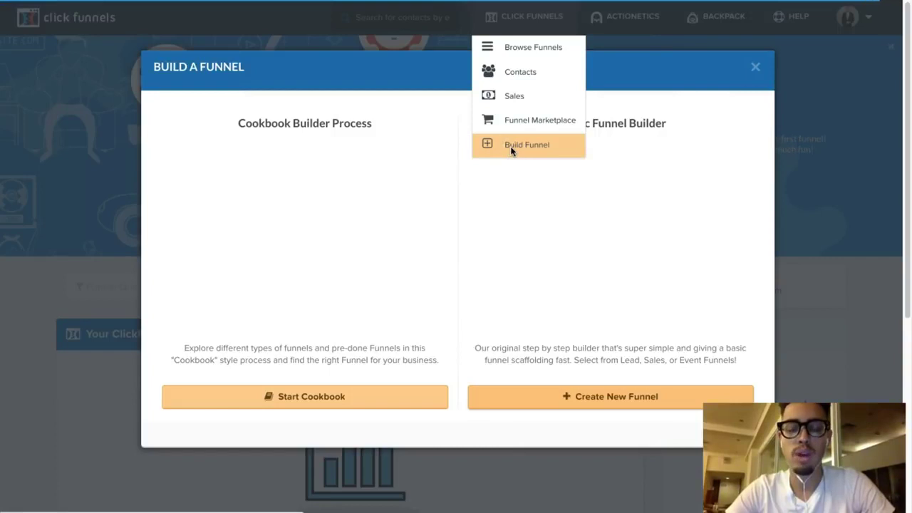
{"action": "left_click", "coordinate": [339, 140]}
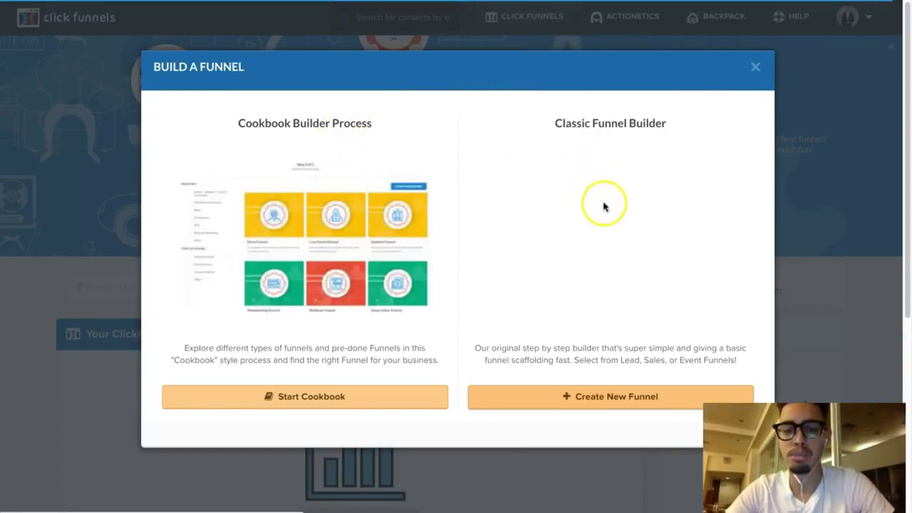
{"action": "left_click", "coordinate": [607, 405]}
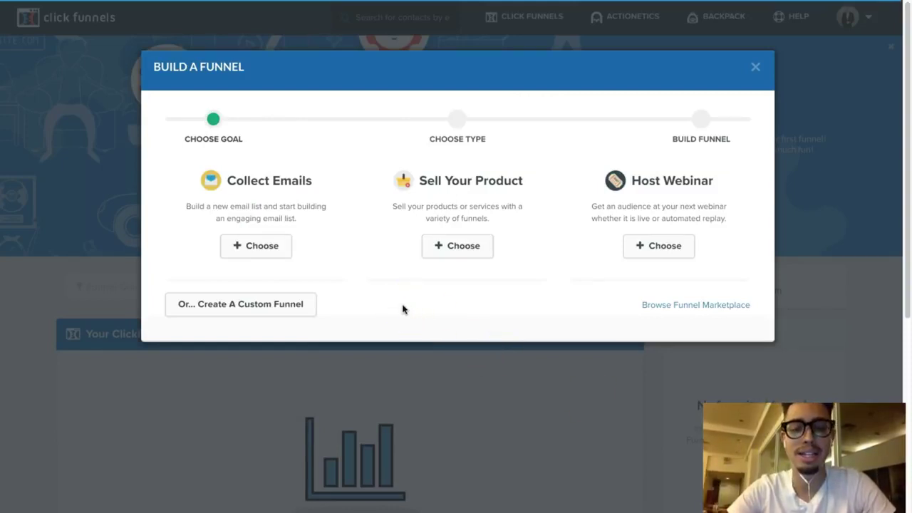
Step: Pick Collect Emails and build a funnel named '3 Step Fitness Funnel'
{"action": "left_click", "coordinate": [268, 250]}
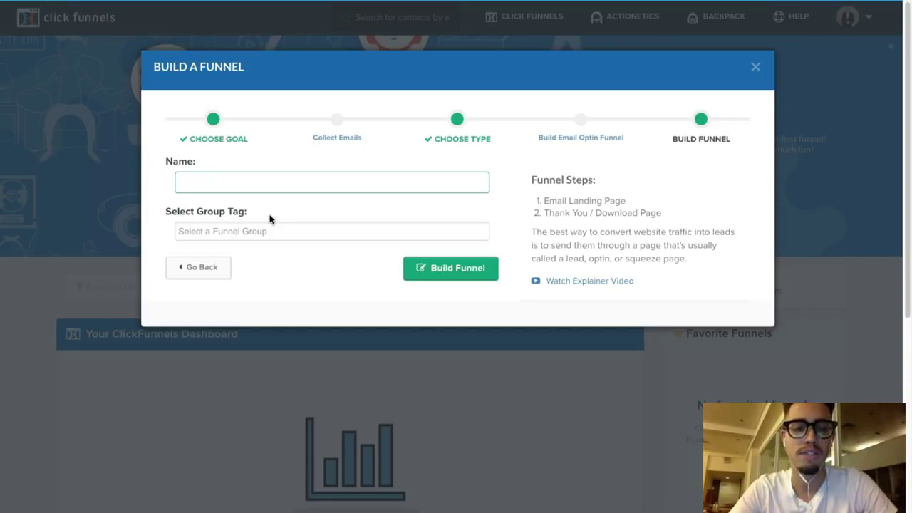
{"action": "type", "text": "Fitness Funnel"}
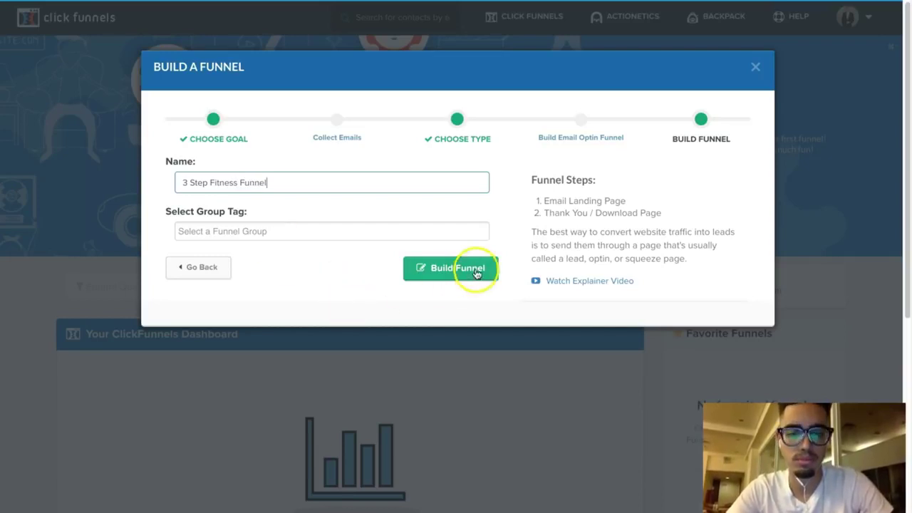
{"action": "left_click", "coordinate": [461, 270]}
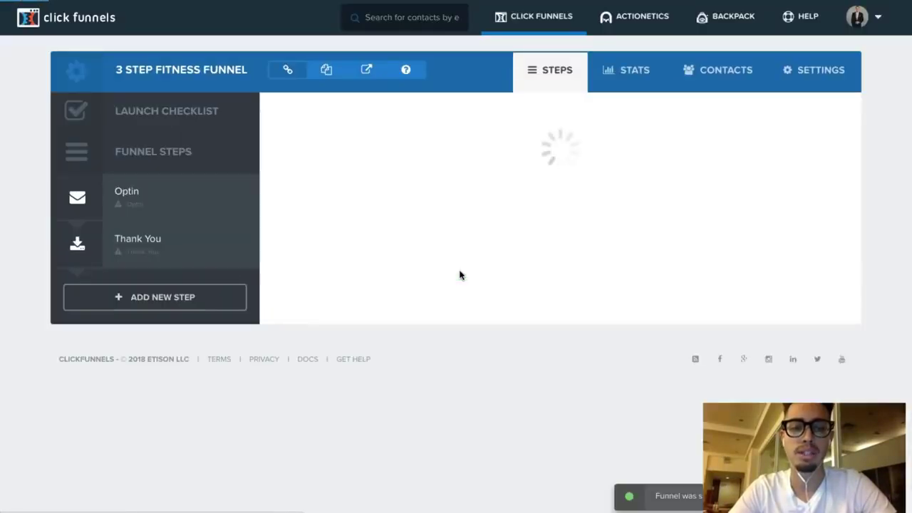
{"action": "left_click_drag", "start_coordinate": [456, 269], "coordinate": [413, 264]}
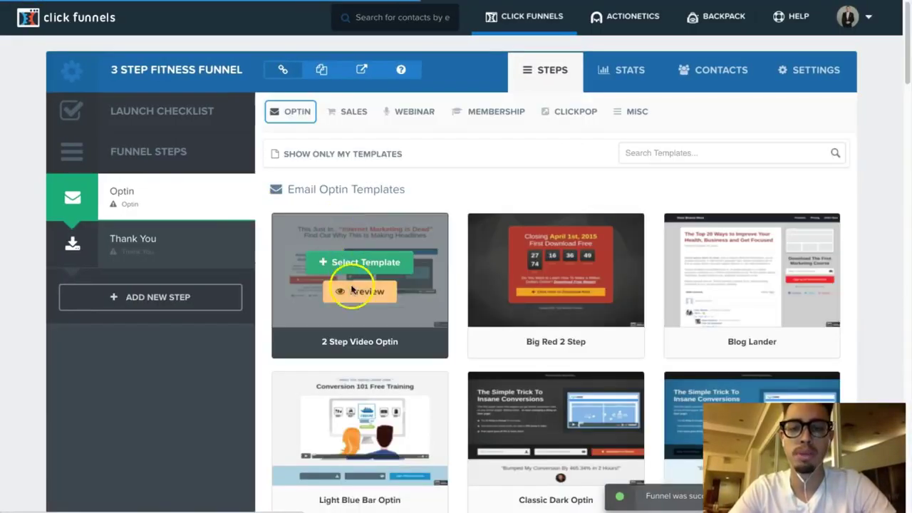
Step: Browse the Email Optin Templates and select the Clean Box Optin template
{"action": "scroll", "coordinate": [349, 289], "scroll_direction": "down", "scroll_amount": 1}
{"action": "scroll", "coordinate": [351, 292], "scroll_direction": "down", "scroll_amount": 6}
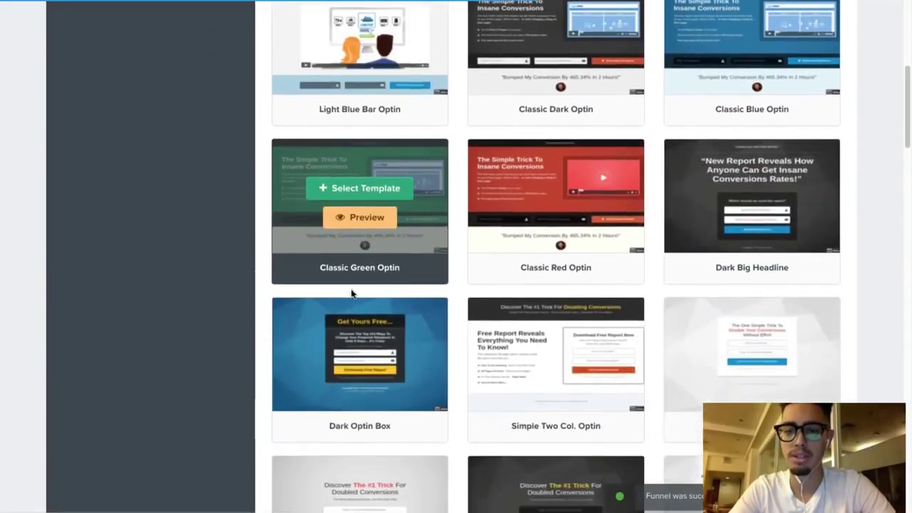
{"action": "scroll", "coordinate": [351, 292], "scroll_direction": "down", "scroll_amount": 2}
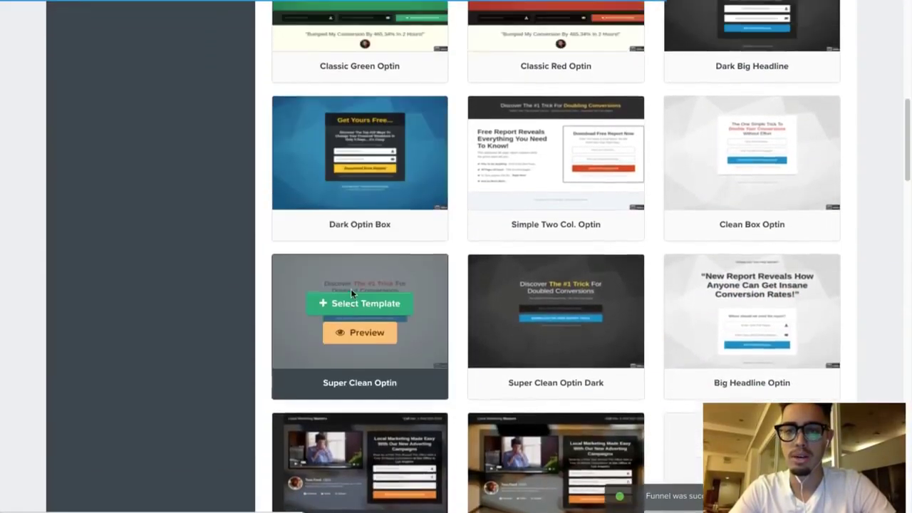
{"action": "scroll", "coordinate": [351, 292], "scroll_direction": "up", "scroll_amount": 2}
{"action": "scroll", "coordinate": [351, 292], "scroll_direction": "up", "scroll_amount": 1}
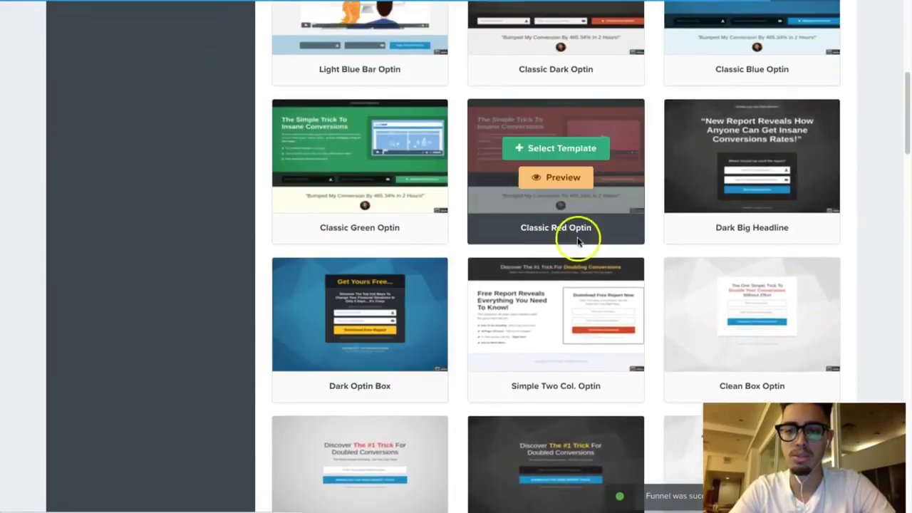
{"action": "scroll", "coordinate": [693, 190], "scroll_direction": "down", "scroll_amount": 6}
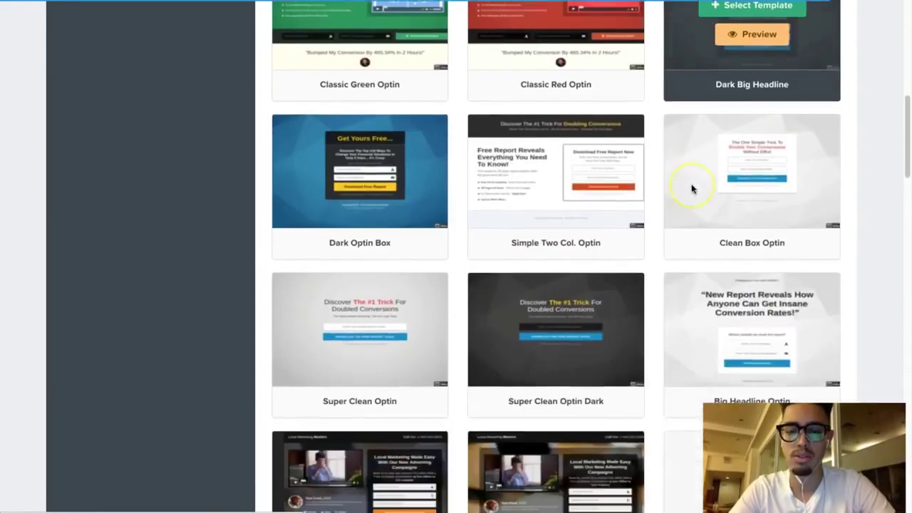
{"action": "scroll", "coordinate": [692, 189], "scroll_direction": "down", "scroll_amount": 2}
{"action": "scroll", "coordinate": [691, 189], "scroll_direction": "up", "scroll_amount": 15}
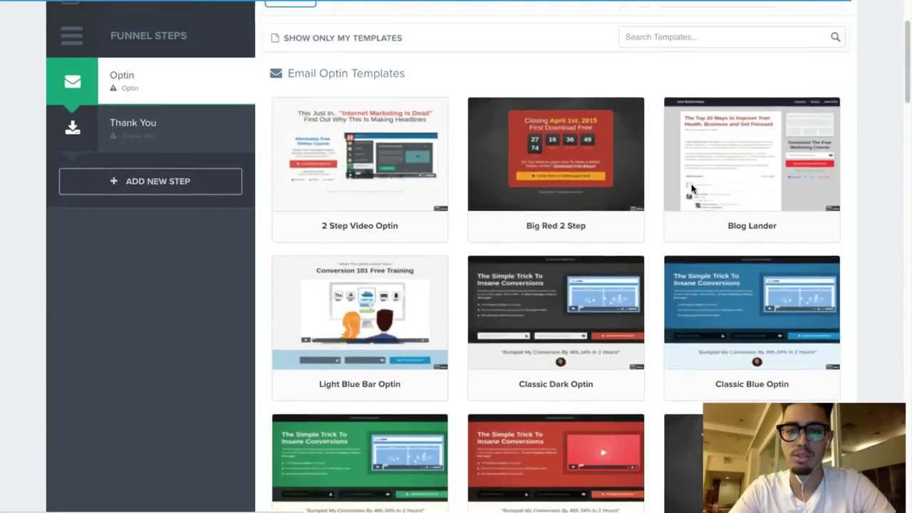
{"action": "scroll", "coordinate": [691, 184], "scroll_direction": "down", "scroll_amount": 20}
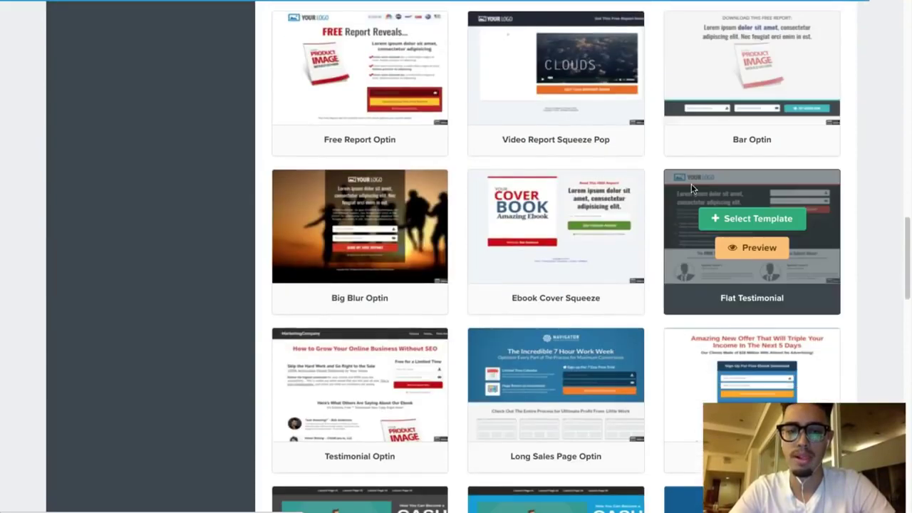
{"action": "scroll", "coordinate": [692, 184], "scroll_direction": "down", "scroll_amount": 1}
{"action": "scroll", "coordinate": [691, 184], "scroll_direction": "up", "scroll_amount": 1}
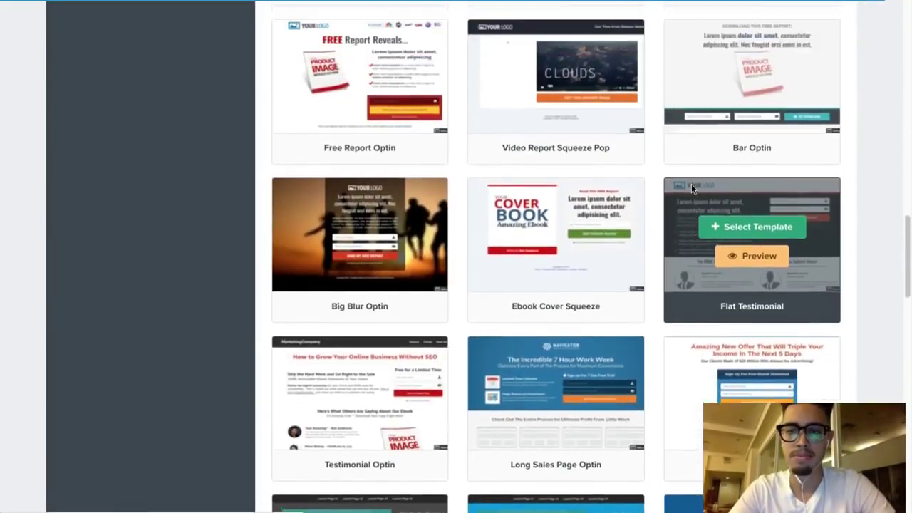
{"action": "scroll", "coordinate": [691, 187], "scroll_direction": "down", "scroll_amount": 5}
{"action": "scroll", "coordinate": [692, 188], "scroll_direction": "up", "scroll_amount": 20}
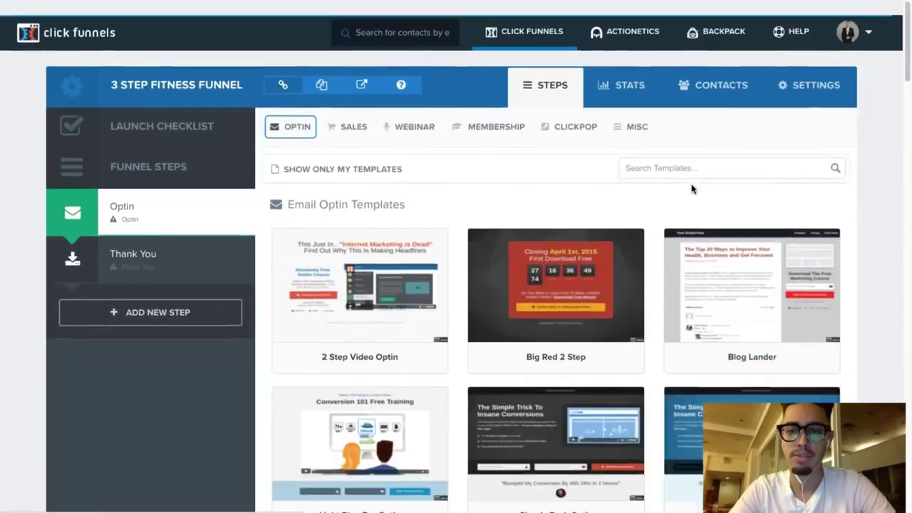
{"action": "scroll", "coordinate": [691, 188], "scroll_direction": "down", "scroll_amount": 2}
{"action": "scroll", "coordinate": [692, 187], "scroll_direction": "down", "scroll_amount": 3}
{"action": "scroll", "coordinate": [691, 187], "scroll_direction": "down", "scroll_amount": 2}
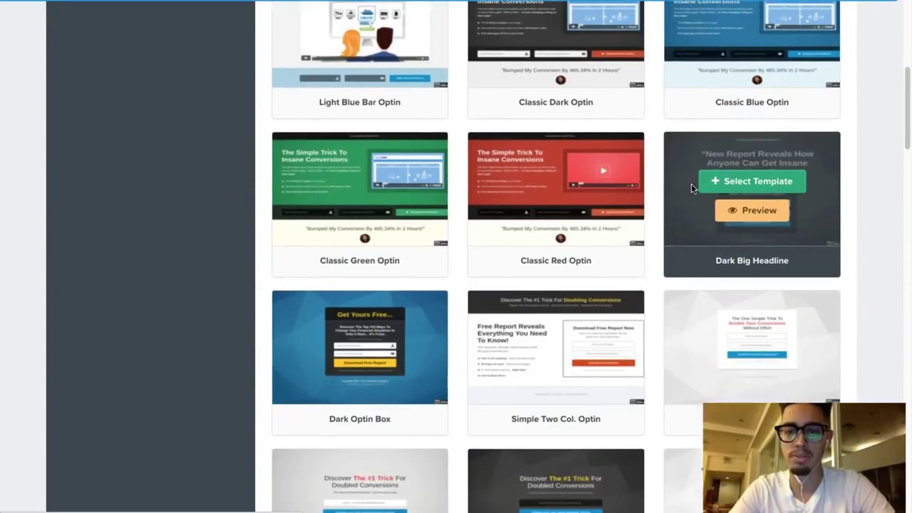
{"action": "scroll", "coordinate": [692, 188], "scroll_direction": "down", "scroll_amount": 1}
{"action": "left_click", "coordinate": [686, 256]}
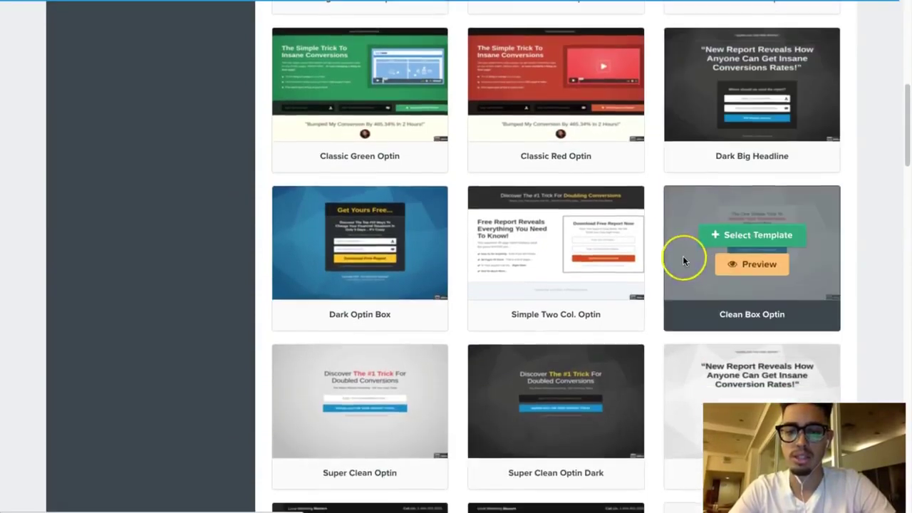
{"action": "scroll", "coordinate": [683, 258], "scroll_direction": "down", "scroll_amount": 2}
{"action": "scroll", "coordinate": [683, 258], "scroll_direction": "up", "scroll_amount": 2}
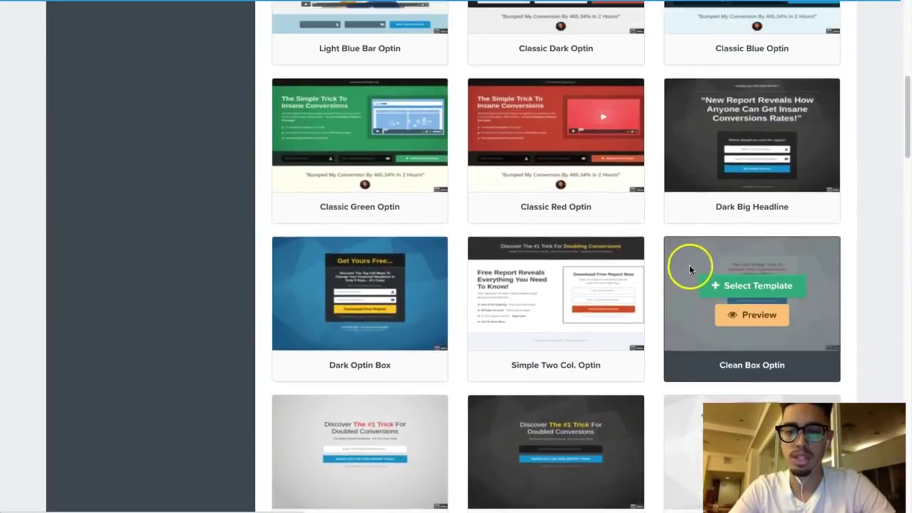
{"action": "left_click", "coordinate": [729, 280]}
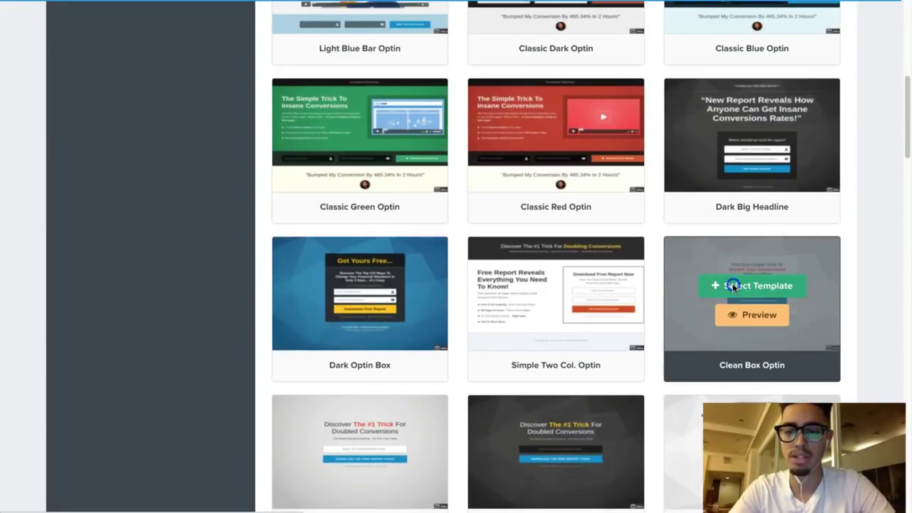
{"action": "left_click", "coordinate": [730, 289]}
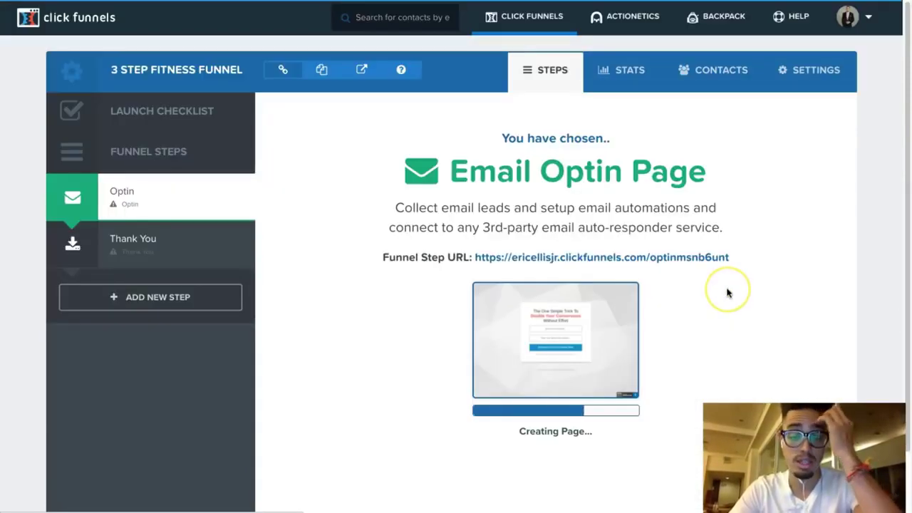
Step: Once the Email Optin Page is created, launch it in the page editor
{"action": "left_click", "coordinate": [717, 292]}
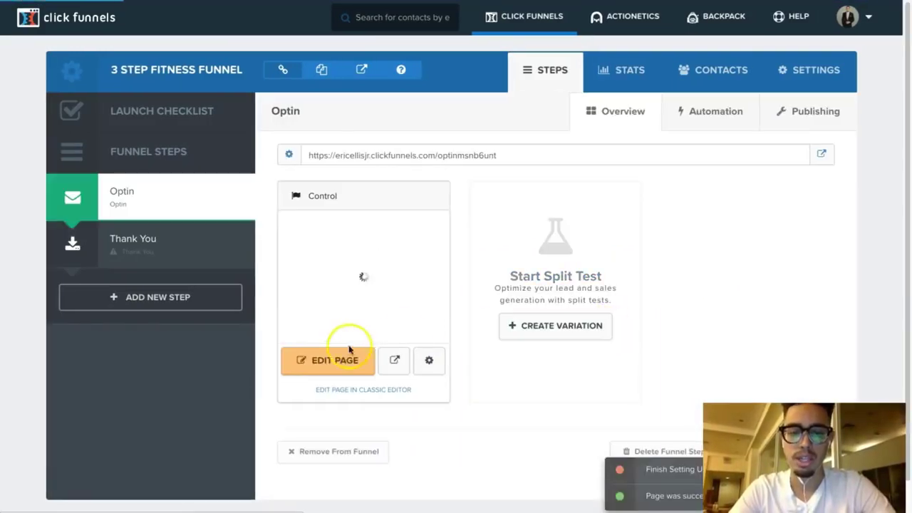
{"action": "left_click", "coordinate": [350, 350]}
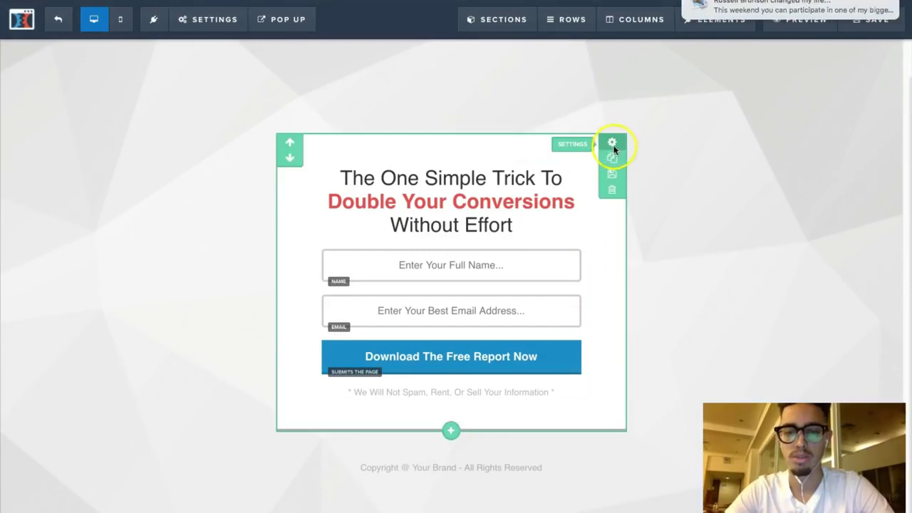
Step: Replace the template's main optin section with a new Full Width section
{"action": "left_click", "coordinate": [611, 189]}
{"action": "left_click", "coordinate": [576, 60]}
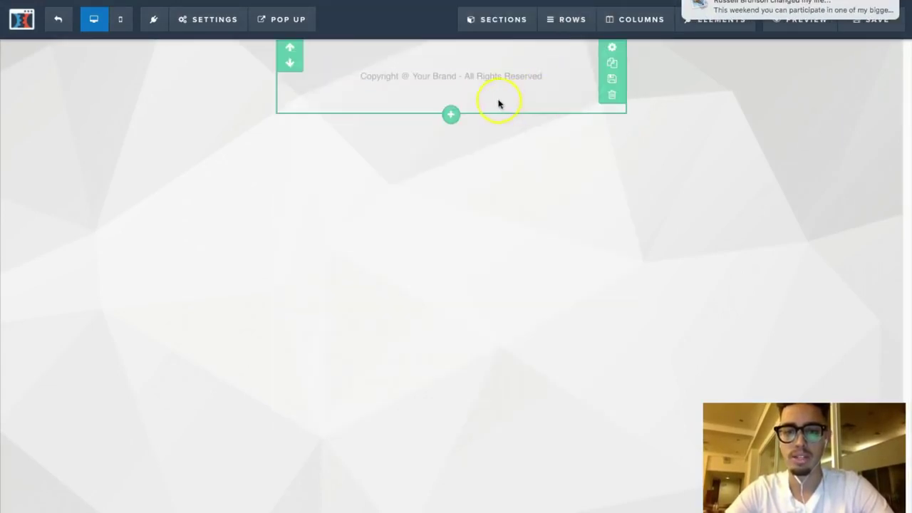
{"action": "left_click", "coordinate": [452, 114]}
{"action": "left_click", "coordinate": [675, 71]}
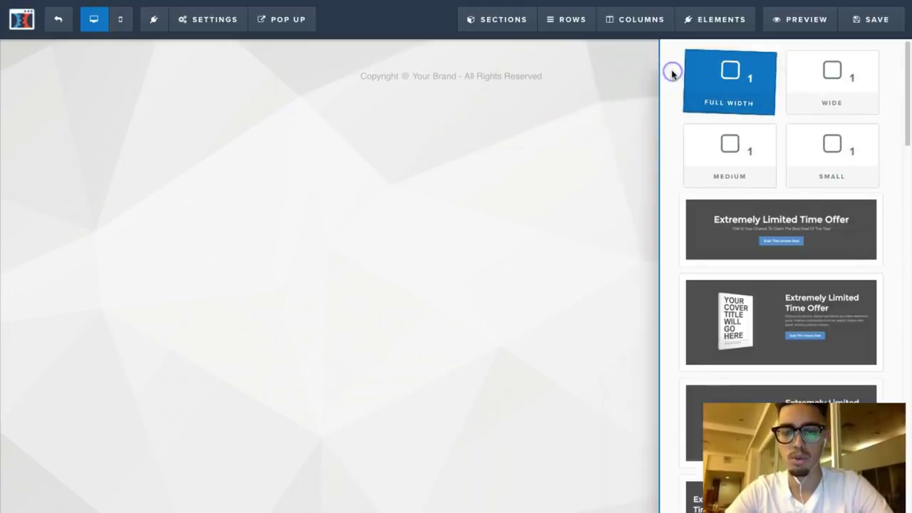
{"action": "left_click", "coordinate": [646, 76]}
Step: Delete the copyright footer section
{"action": "mouse_move", "coordinate": [527, 95]}
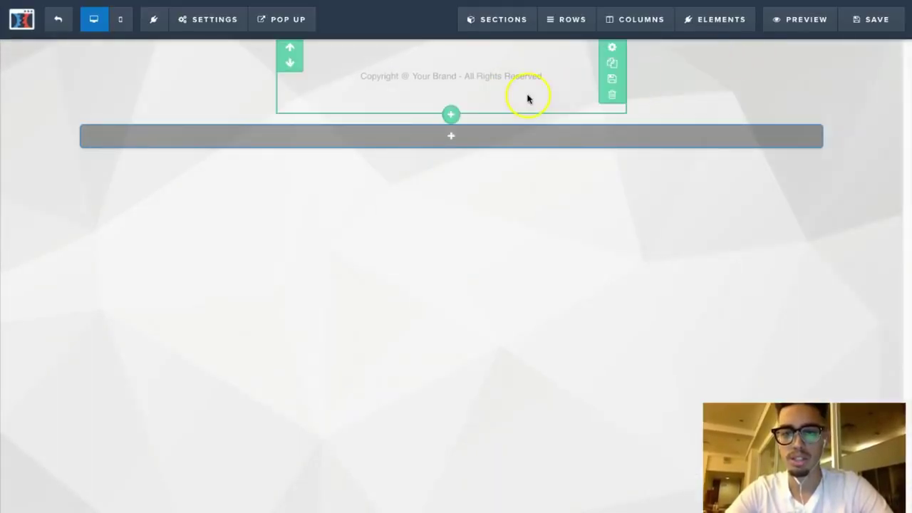
{"action": "left_click", "coordinate": [608, 93]}
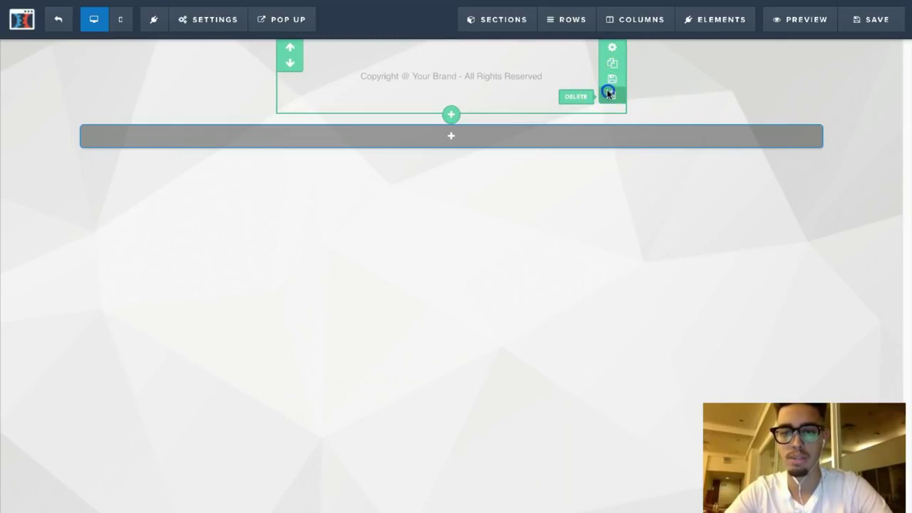
{"action": "left_click", "coordinate": [579, 63]}
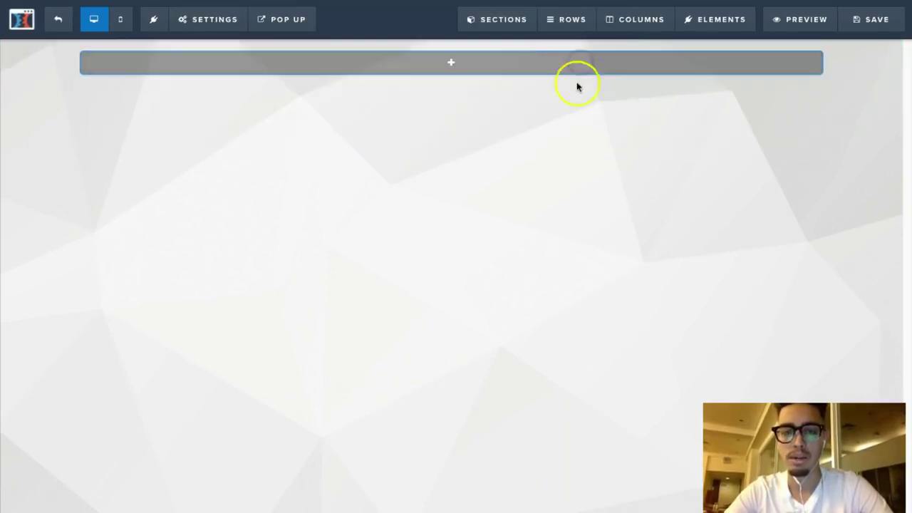
Step: Add a 2 Columns row to the empty section
{"action": "left_click", "coordinate": [462, 63]}
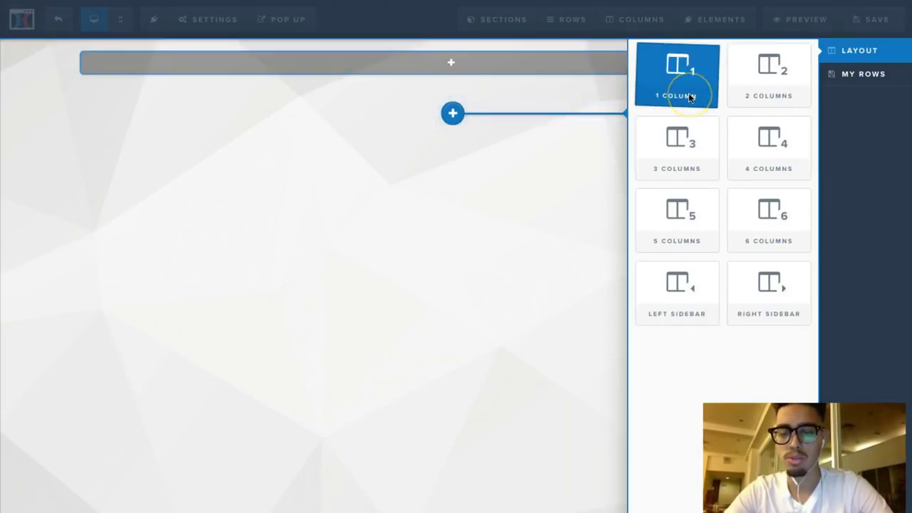
{"action": "left_click", "coordinate": [688, 95]}
{"action": "left_click", "coordinate": [775, 85]}
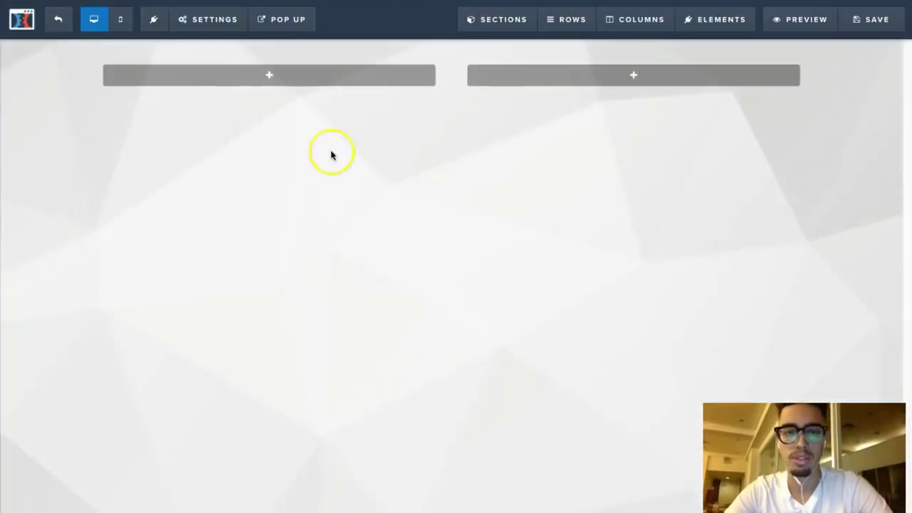
Step: Add a Headline element to the left column, then delete it
{"action": "left_click", "coordinate": [309, 80]}
{"action": "left_click", "coordinate": [679, 134]}
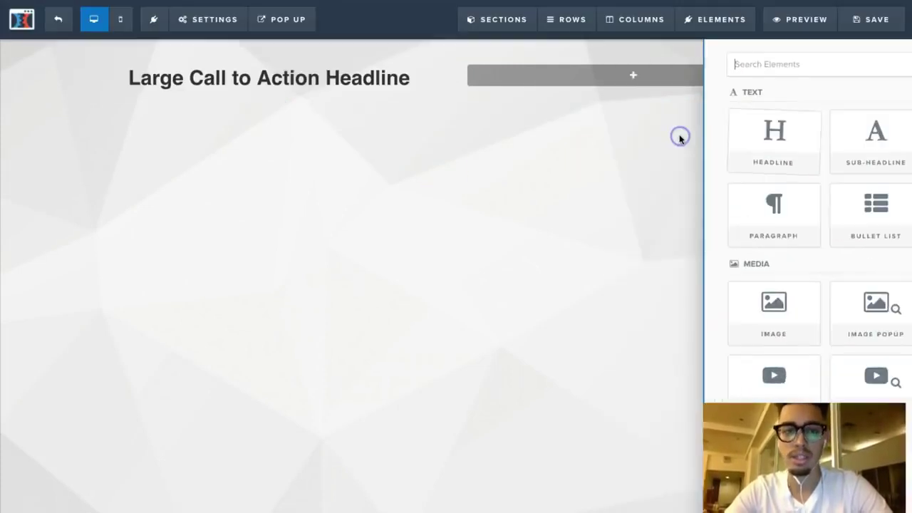
{"action": "left_click", "coordinate": [381, 72]}
{"action": "left_click", "coordinate": [295, 76]}
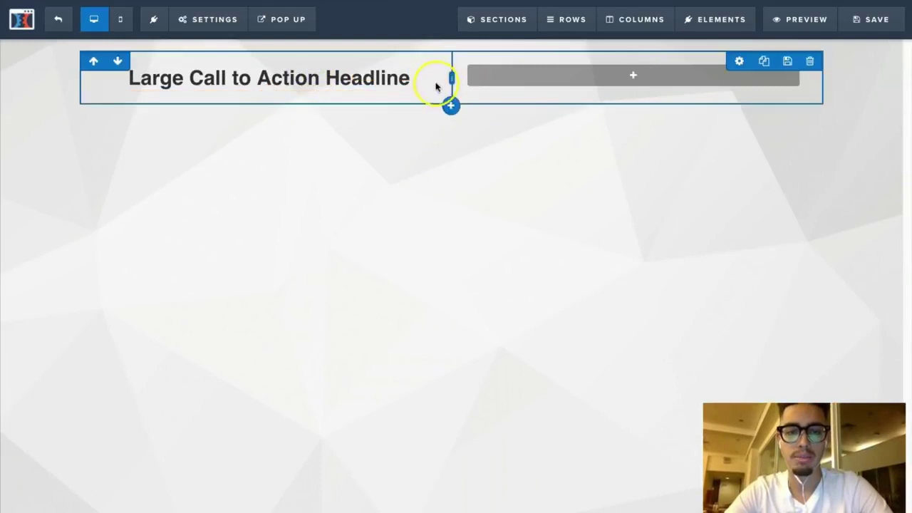
{"action": "left_click", "coordinate": [422, 74]}
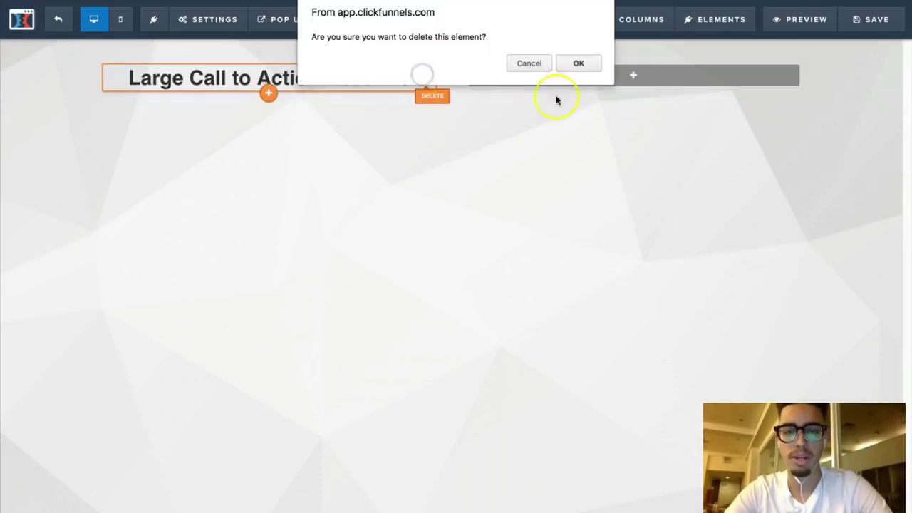
{"action": "left_click", "coordinate": [578, 64]}
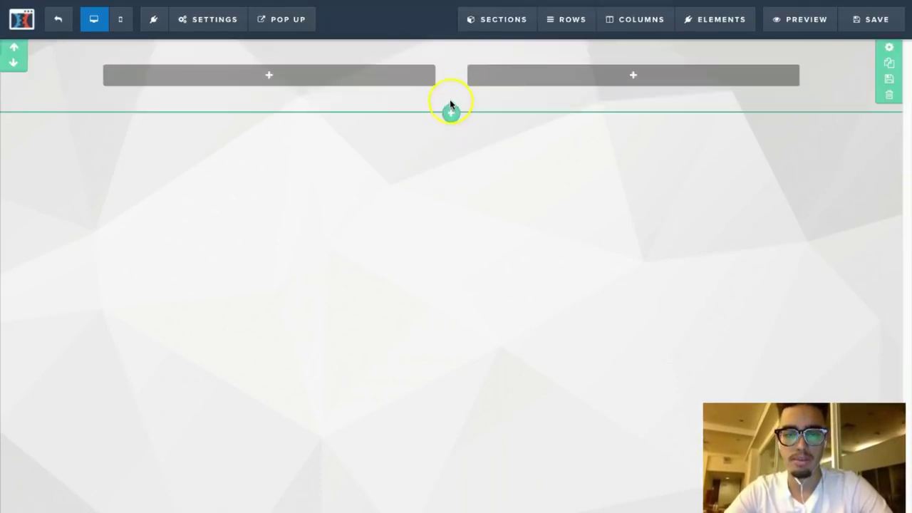
Step: Add a 1 Column row, move it above the two-column row, then delete it
{"action": "left_click", "coordinate": [450, 102]}
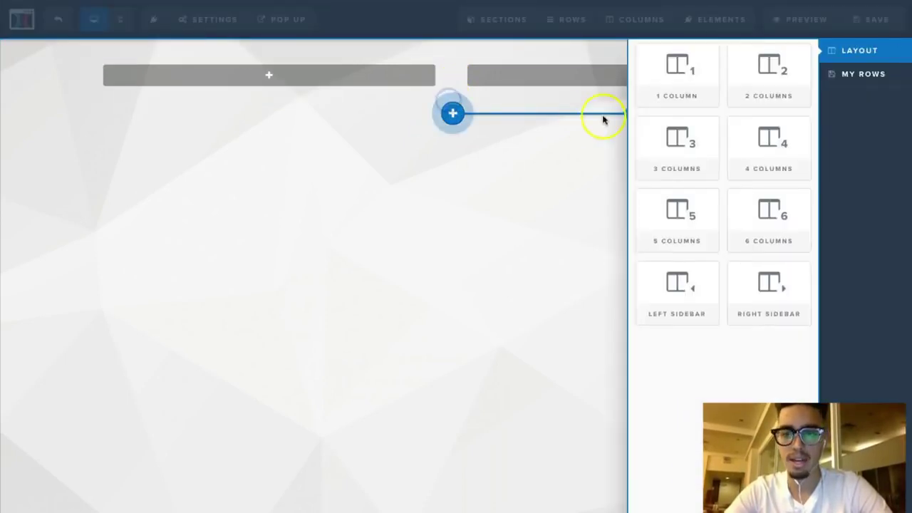
{"action": "left_click", "coordinate": [700, 77]}
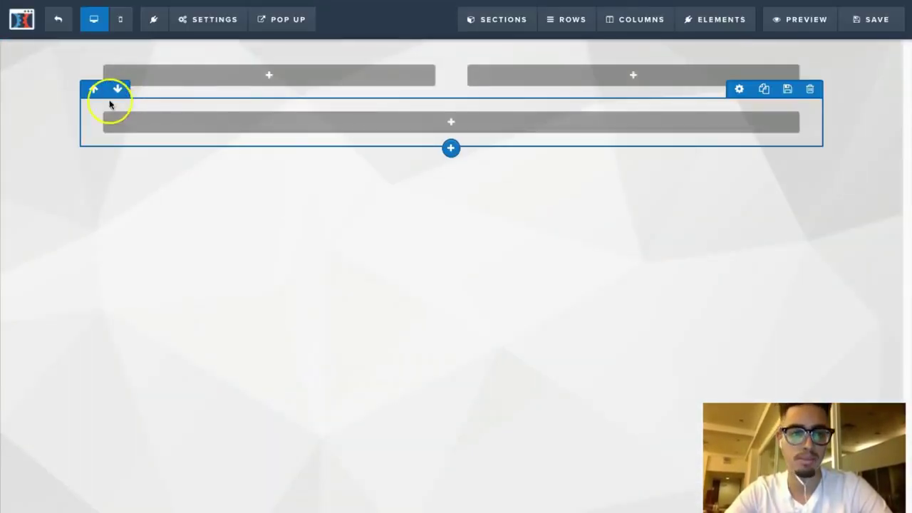
{"action": "left_click", "coordinate": [91, 89]}
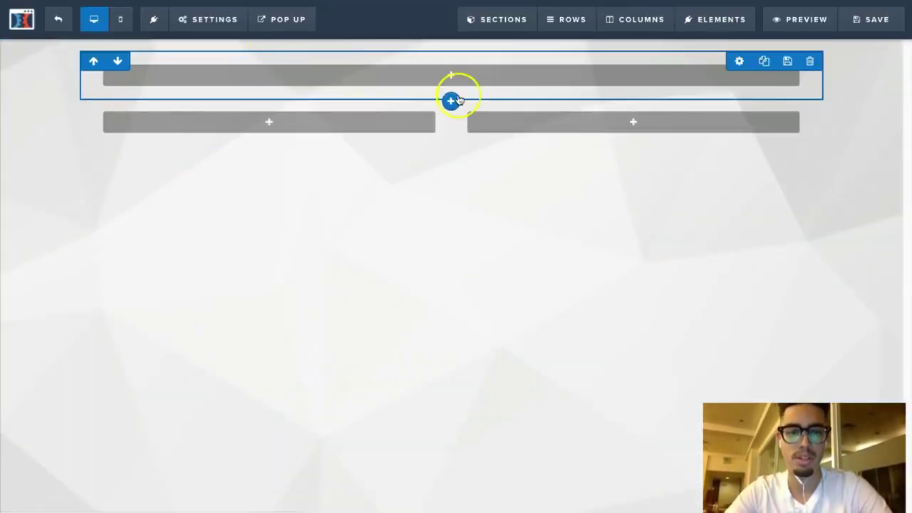
{"action": "left_click", "coordinate": [810, 63]}
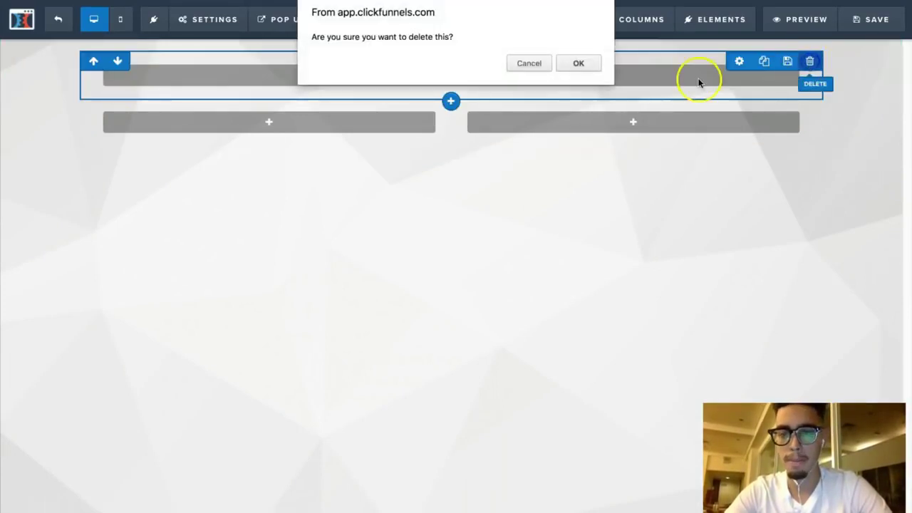
{"action": "left_click", "coordinate": [587, 67]}
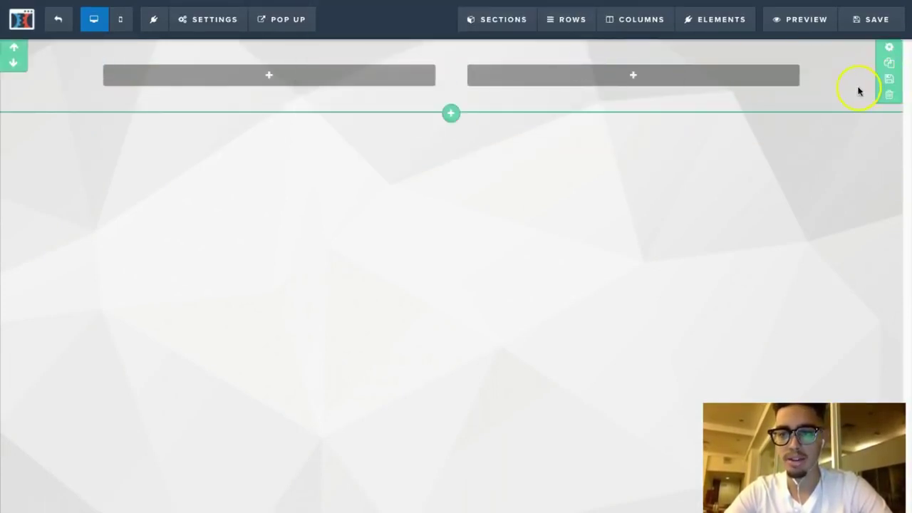
Step: Add a Full Width section and move it above the two-column section
{"action": "left_click", "coordinate": [887, 50]}
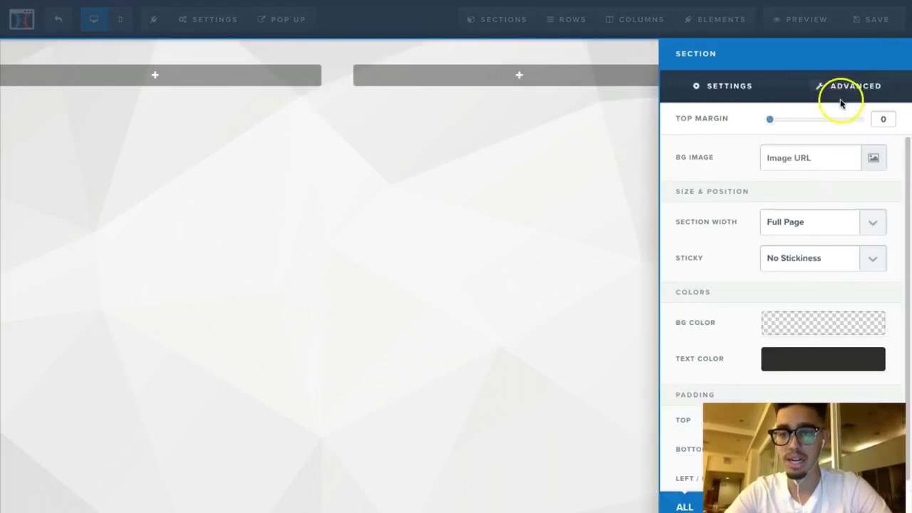
{"action": "left_click", "coordinate": [602, 138]}
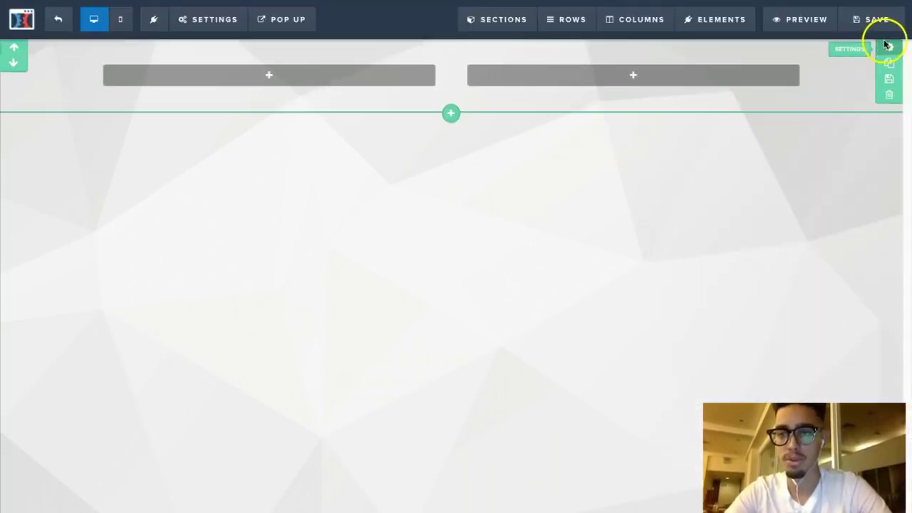
{"action": "left_click", "coordinate": [889, 48]}
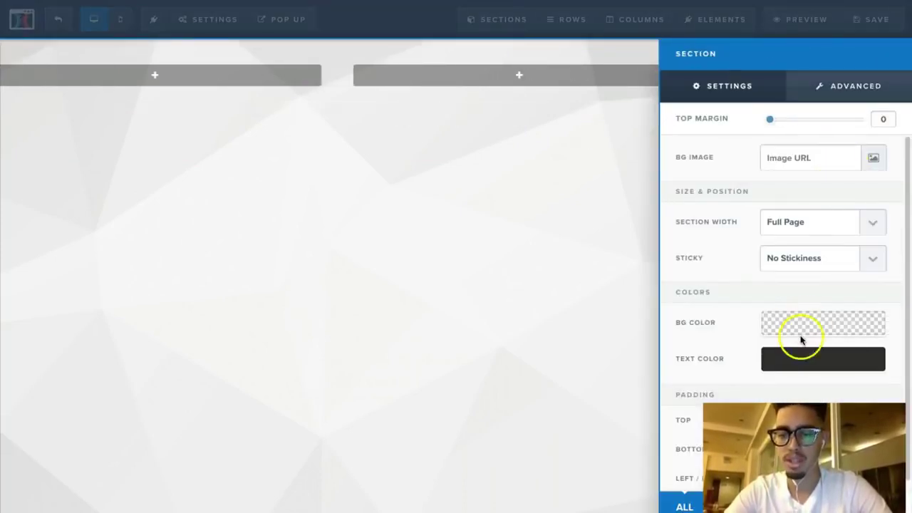
{"action": "left_click", "coordinate": [594, 306]}
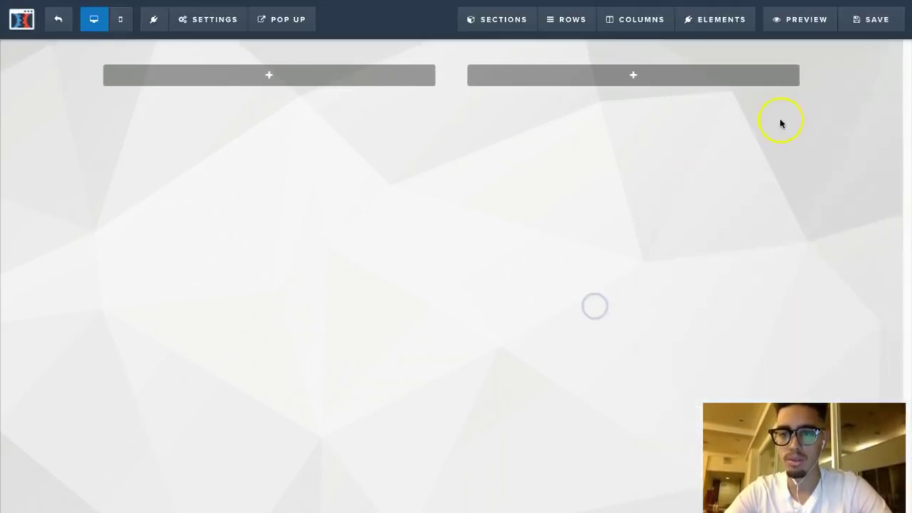
{"action": "left_click", "coordinate": [452, 115]}
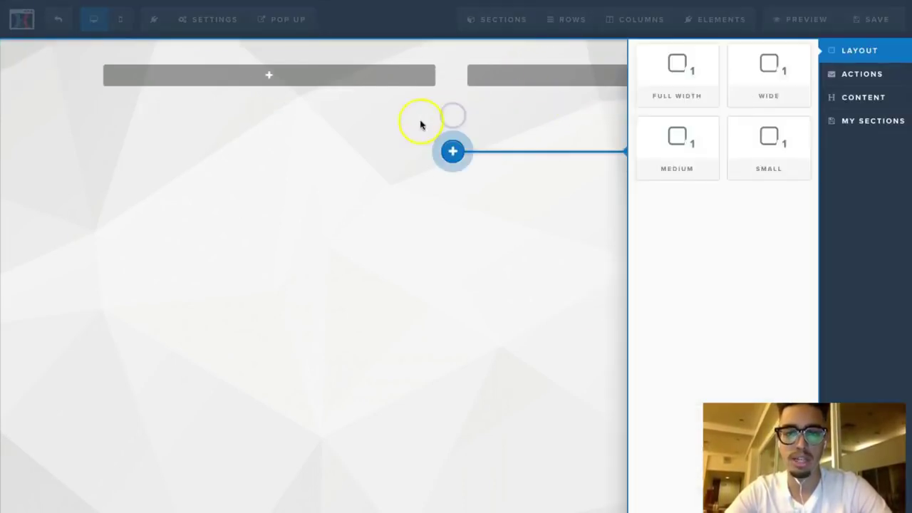
{"action": "left_click", "coordinate": [685, 68]}
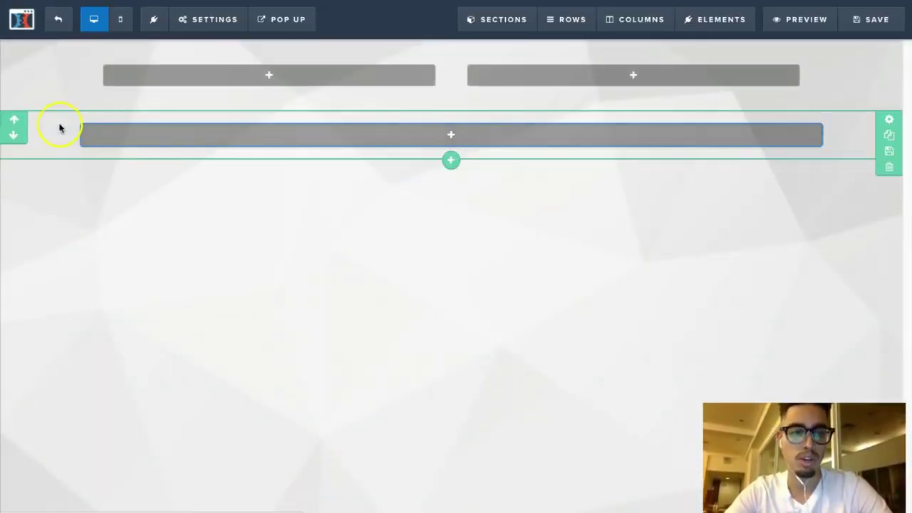
{"action": "left_click", "coordinate": [14, 121]}
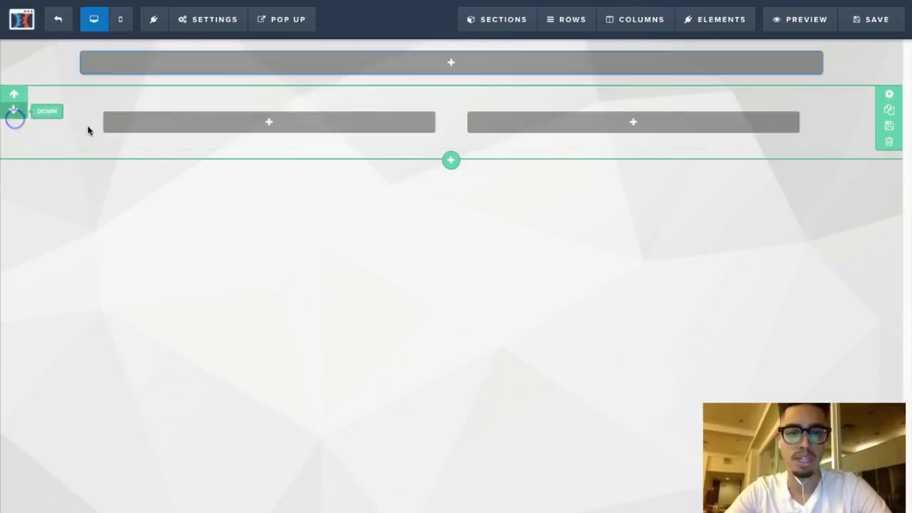
Step: Add a single-column row with a Headline element to the new top section
{"action": "left_click", "coordinate": [452, 63]}
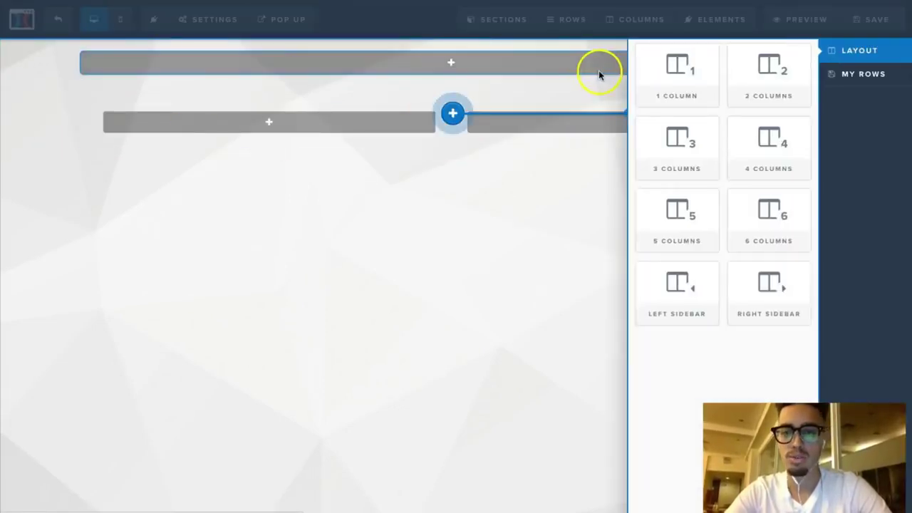
{"action": "left_click", "coordinate": [679, 72]}
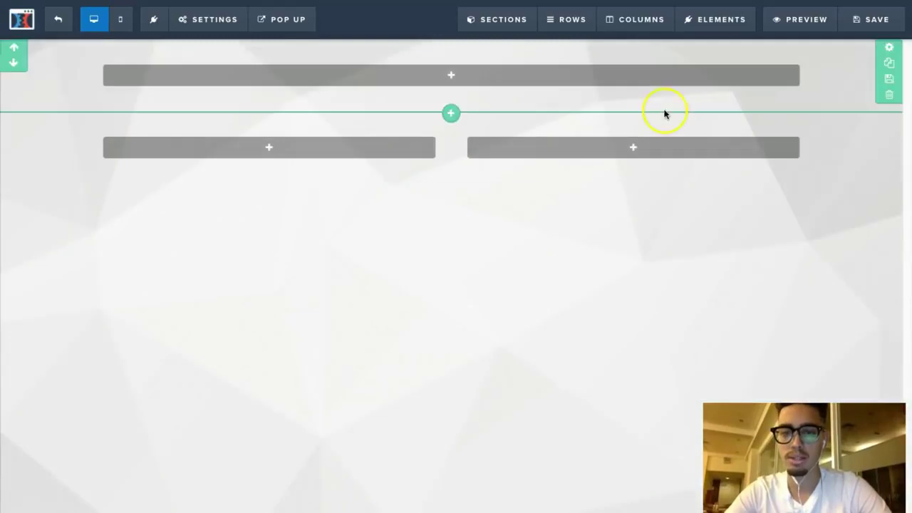
{"action": "left_click", "coordinate": [464, 74]}
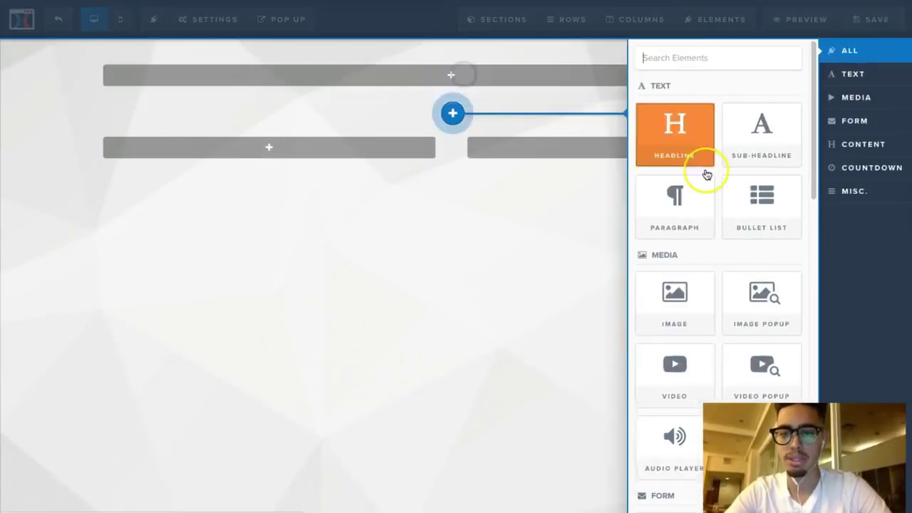
{"action": "left_click", "coordinate": [693, 151]}
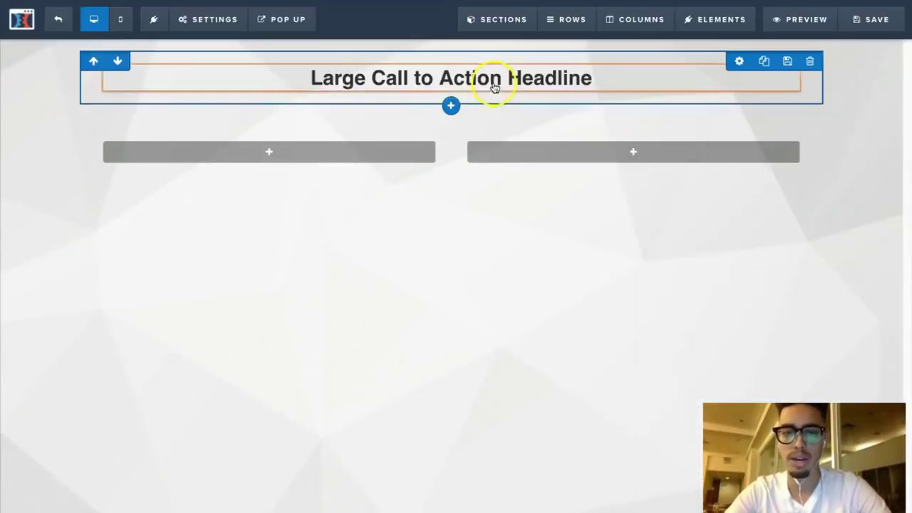
Step: Change the headline to 'I WANT TO GIVE YOU MY FREE THING' with 'FREE' underlined
{"action": "left_click", "coordinate": [492, 84]}
{"action": "left_click_drag", "start_coordinate": [614, 80], "coordinate": [261, 75]}
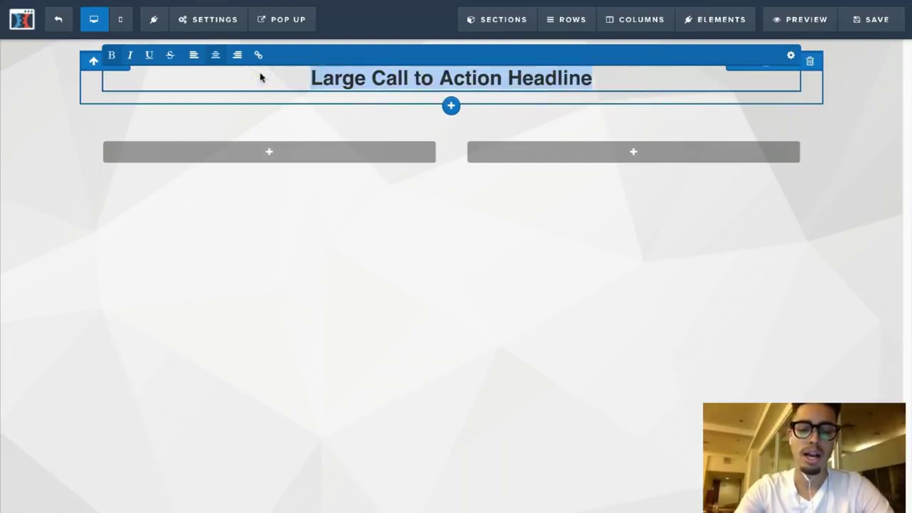
{"action": "key", "text": "BackSpace"}
{"action": "type", "text": "I WANT TO "}
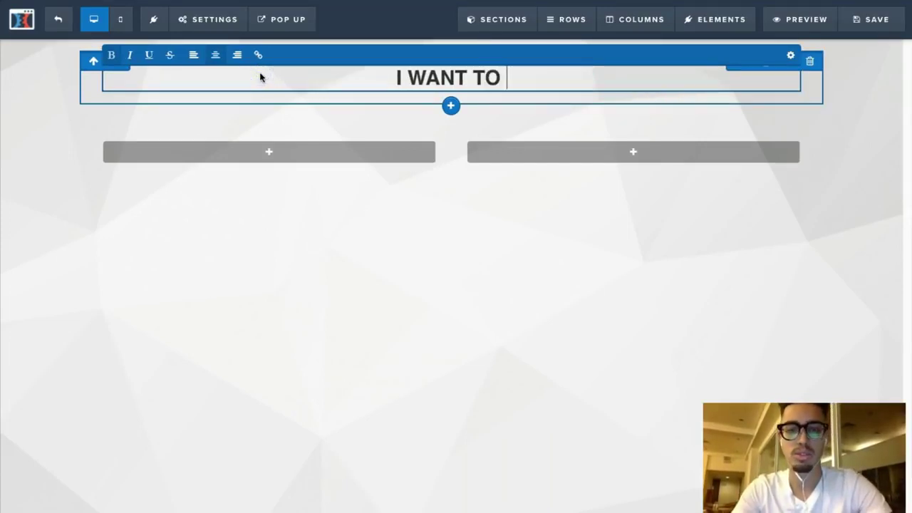
{"action": "type", "text": "GIVE"}
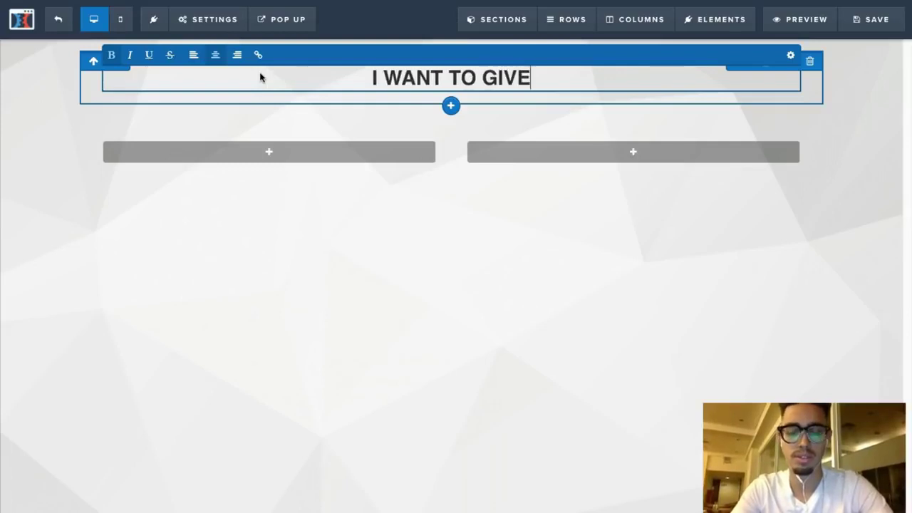
{"action": "type", "text": " YOU MY"}
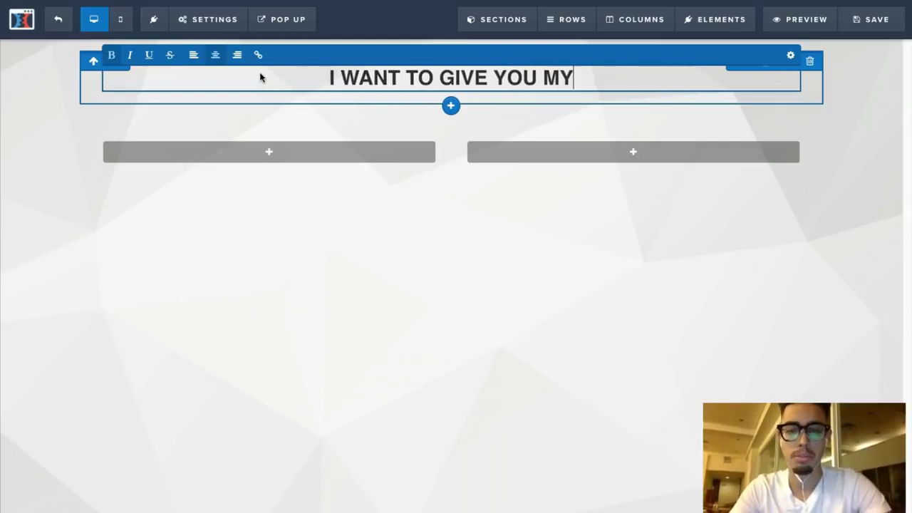
{"action": "type", "text": " FREE THING"}
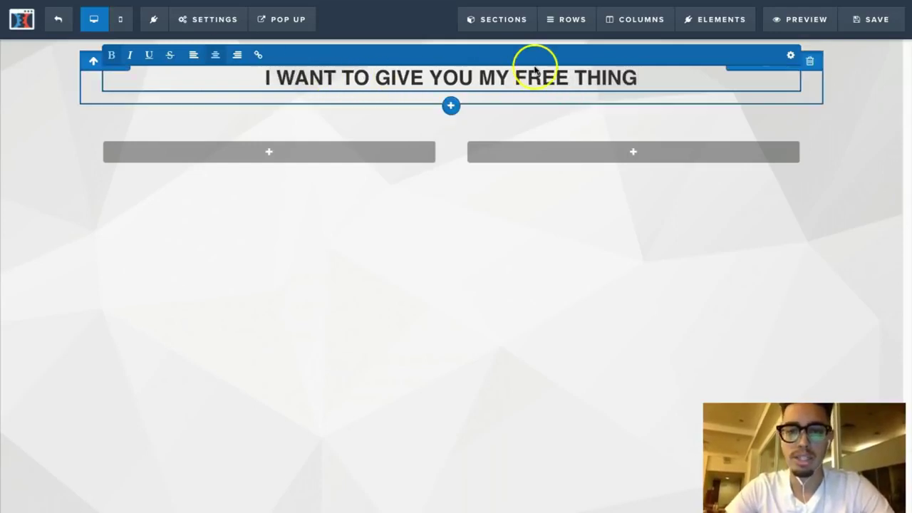
{"action": "left_click_drag", "start_coordinate": [567, 84], "coordinate": [515, 81]}
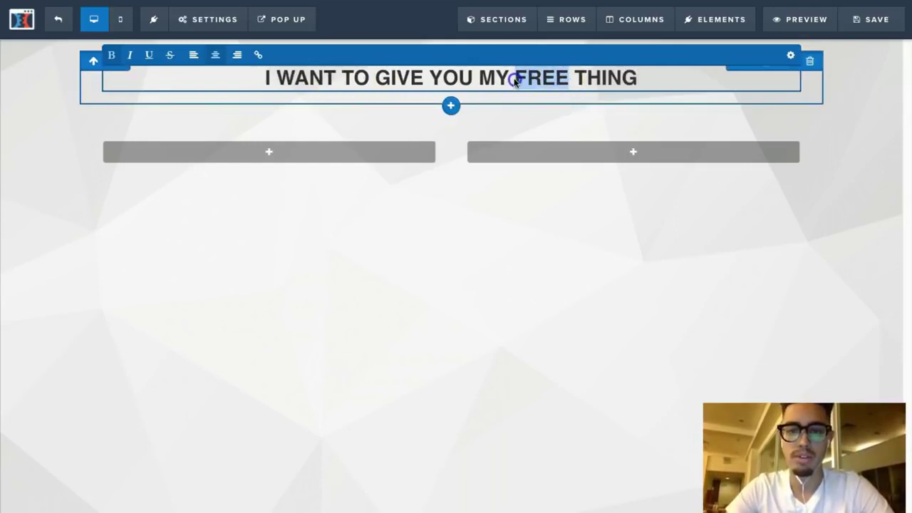
{"action": "left_click", "coordinate": [149, 55]}
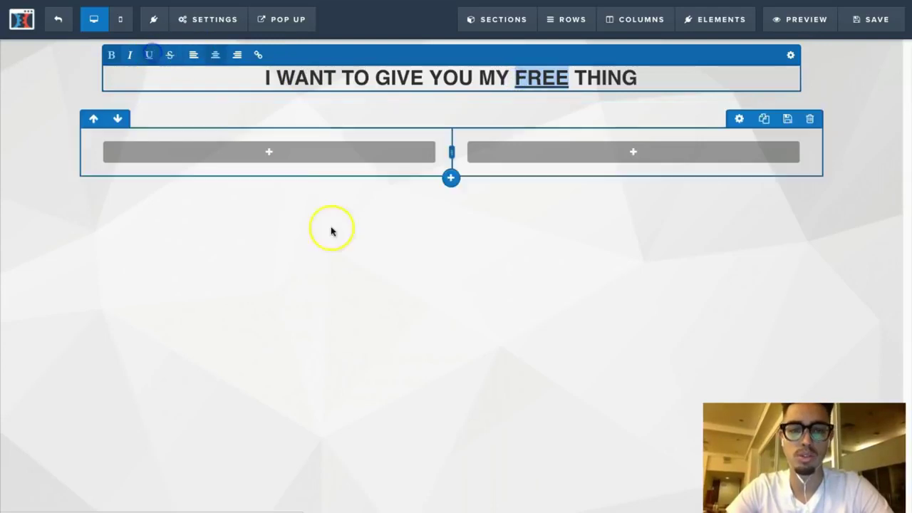
{"action": "left_click", "coordinate": [370, 298]}
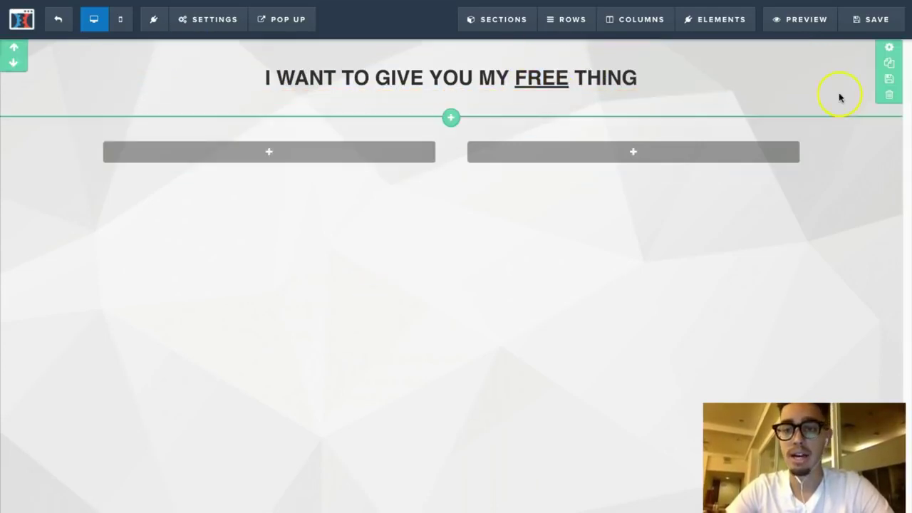
Step: Set the headline section's background colour to blue, after briefly trying bright red
{"action": "left_click", "coordinate": [890, 50]}
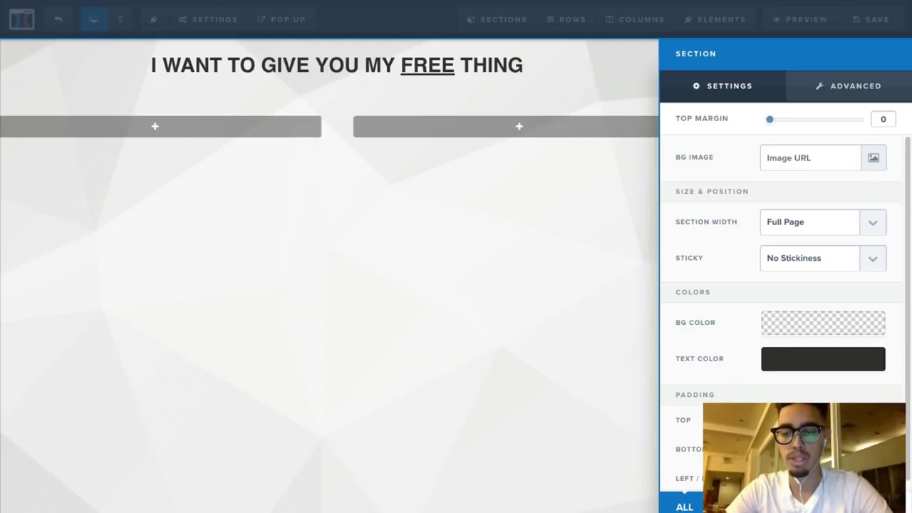
{"action": "left_click", "coordinate": [548, 337]}
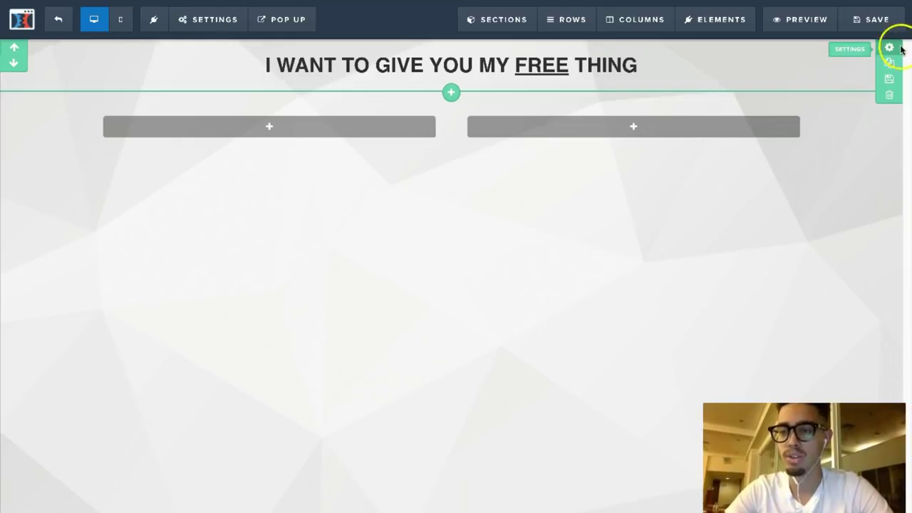
{"action": "left_click", "coordinate": [888, 48]}
{"action": "left_click", "coordinate": [888, 48]}
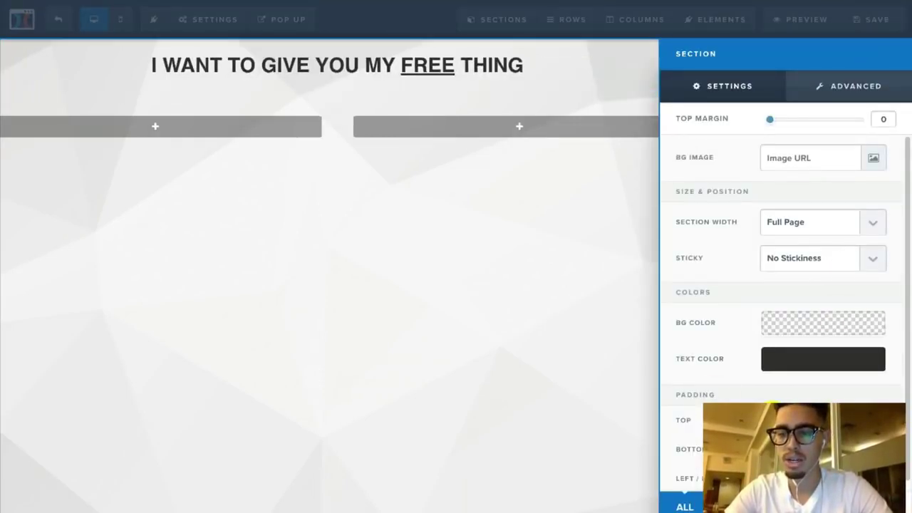
{"action": "left_click", "coordinate": [599, 335]}
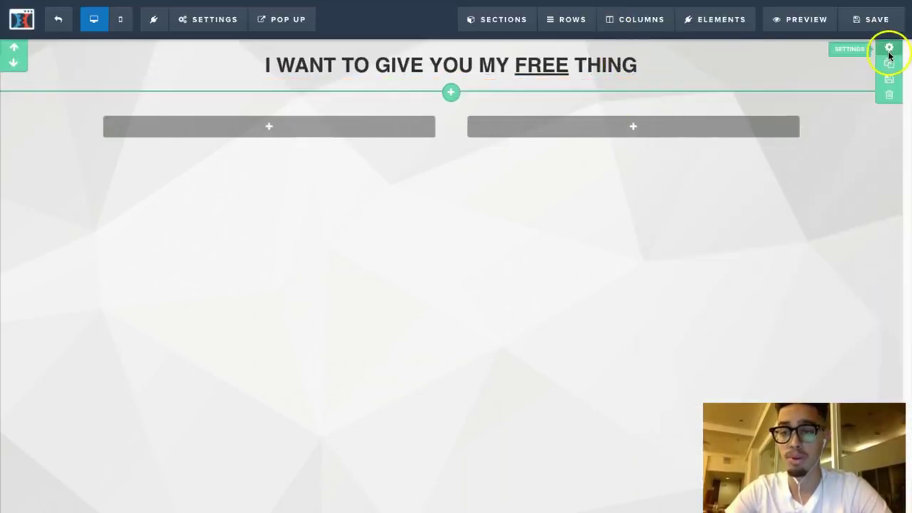
{"action": "left_click", "coordinate": [889, 49]}
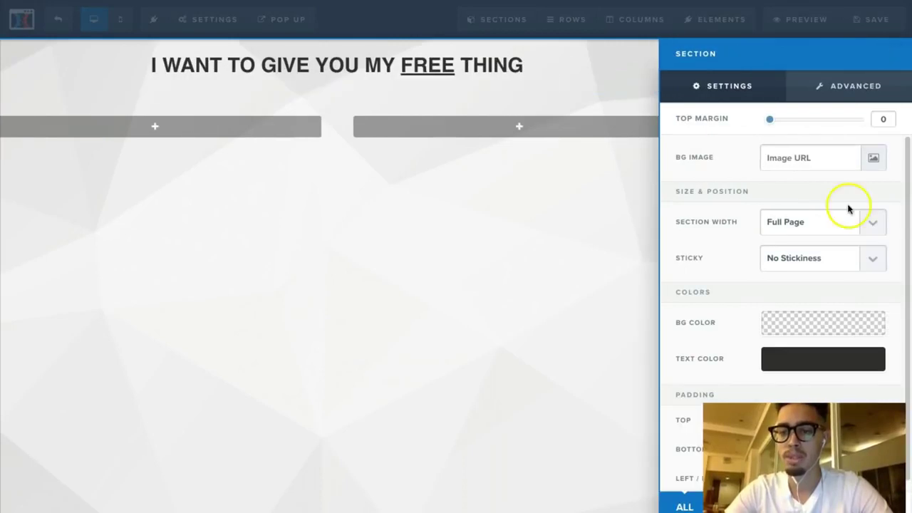
{"action": "left_click", "coordinate": [802, 325]}
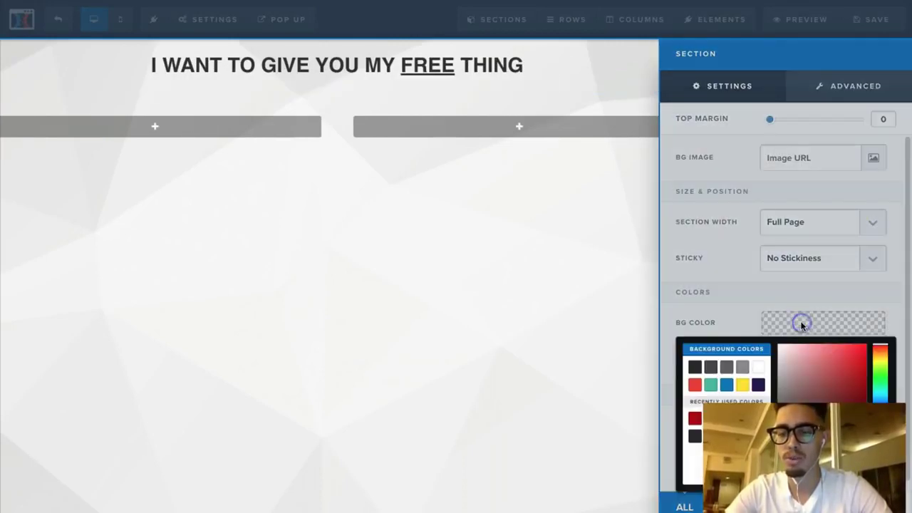
{"action": "mouse_move", "coordinate": [813, 401]}
{"action": "left_mouse_down"}
{"action": "mouse_move", "coordinate": [891, 350]}
{"action": "mouse_move", "coordinate": [895, 315]}
{"action": "left_mouse_up"}
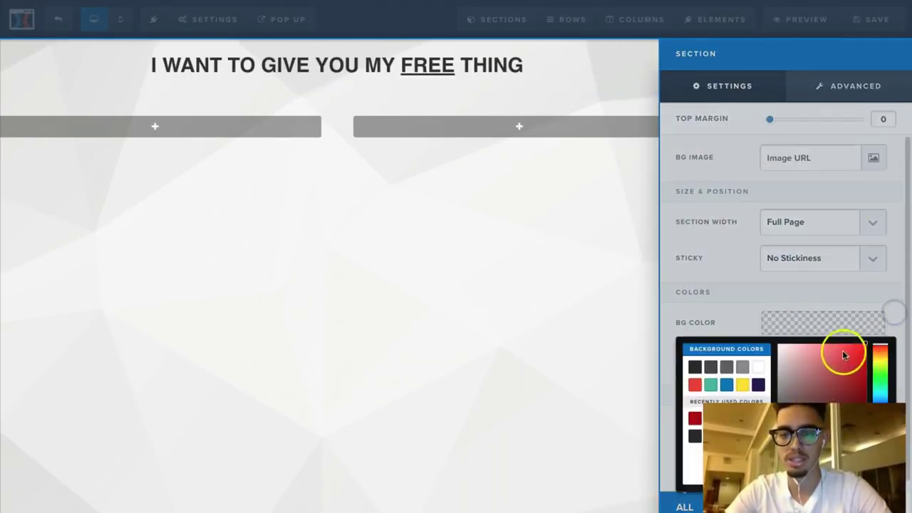
{"action": "left_click", "coordinate": [722, 271]}
{"action": "left_click", "coordinate": [779, 323]}
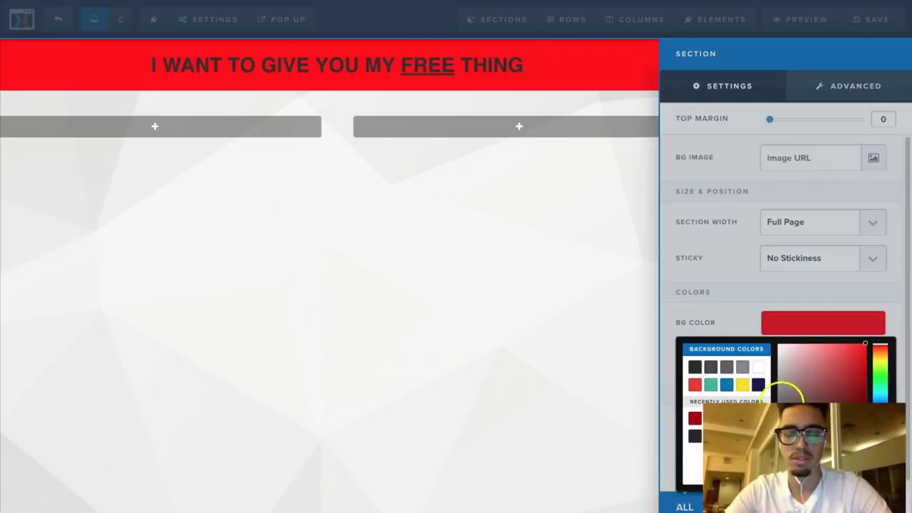
{"action": "left_click", "coordinate": [726, 386]}
{"action": "left_click", "coordinate": [692, 288]}
{"action": "left_click", "coordinate": [711, 273]}
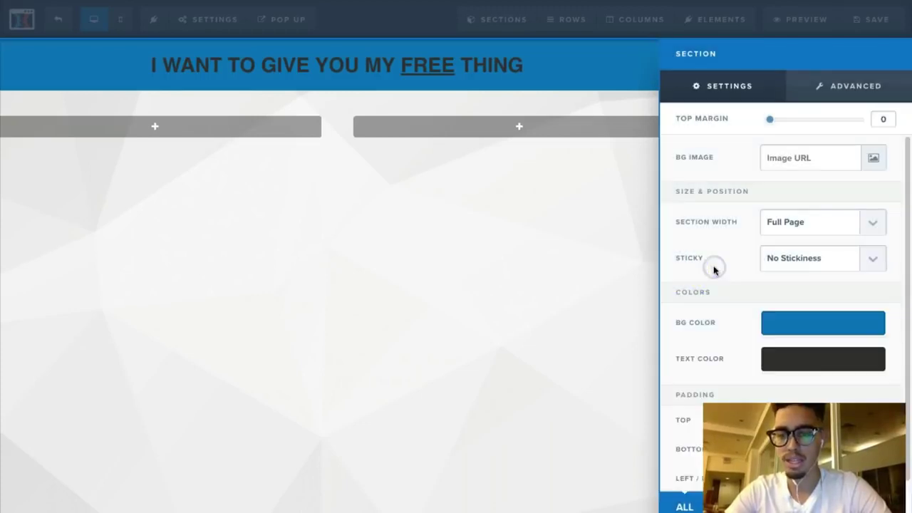
Step: Make the headline section's text colour white
{"action": "left_click", "coordinate": [782, 363]}
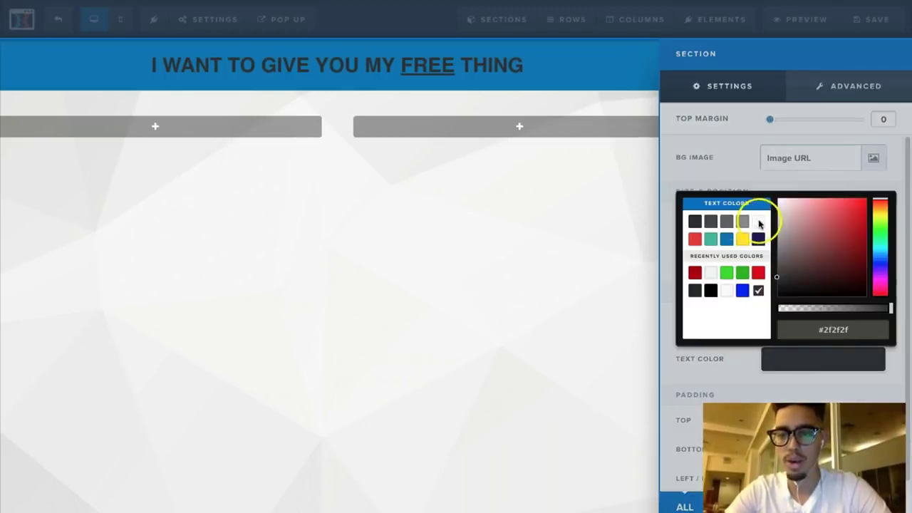
{"action": "left_click", "coordinate": [758, 221]}
{"action": "left_click", "coordinate": [576, 207]}
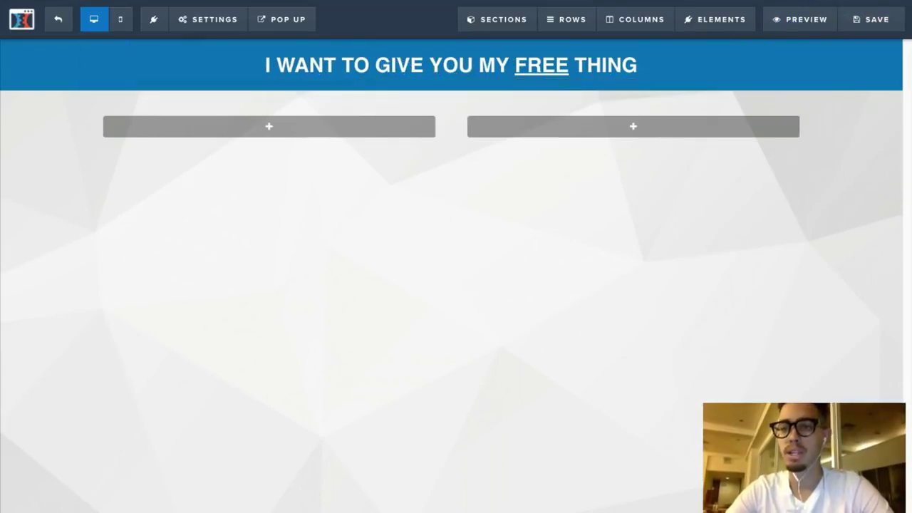
Step: In a new Chrome tab, search Google for 'fitness lead magnet'
{"action": "key", "text": "super+t"}
{"action": "type", "text": "h"}
{"action": "key", "text": "BackSpace"}
{"action": "type", "text": "go"}
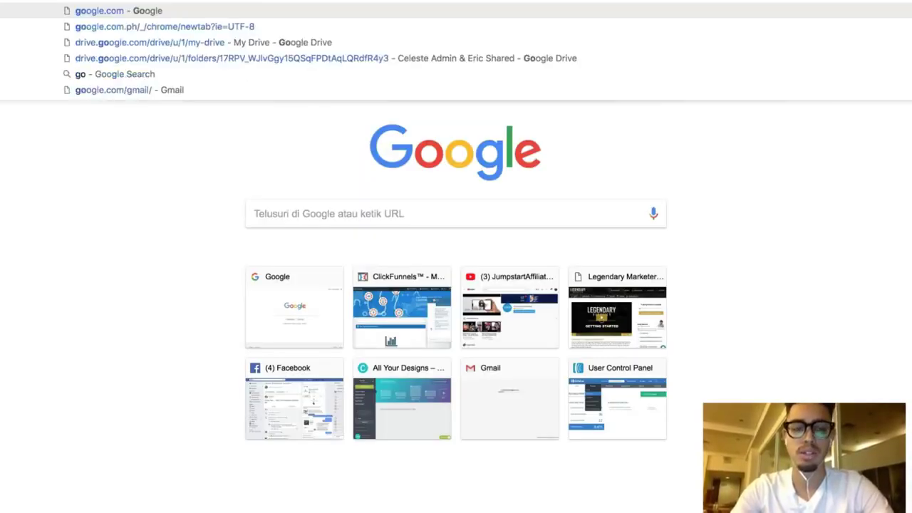
{"action": "key", "text": "Return"}
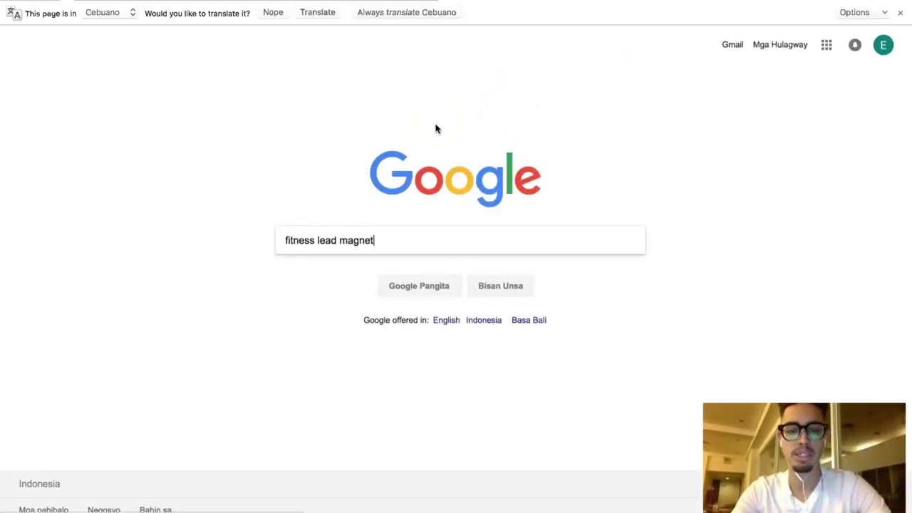
{"action": "key", "text": "Return"}
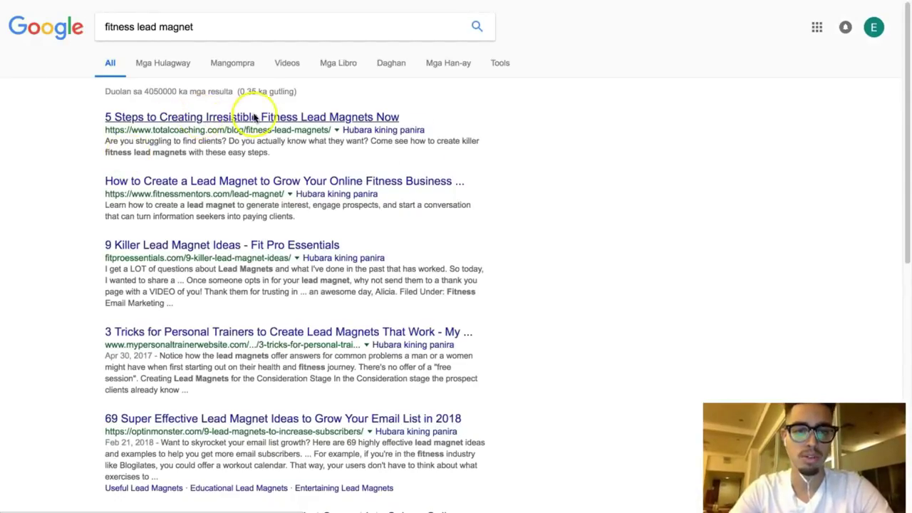
Step: Open the first result, the TotalCoaching fitness lead magnet article, and skim it
{"action": "left_click", "coordinate": [314, 121]}
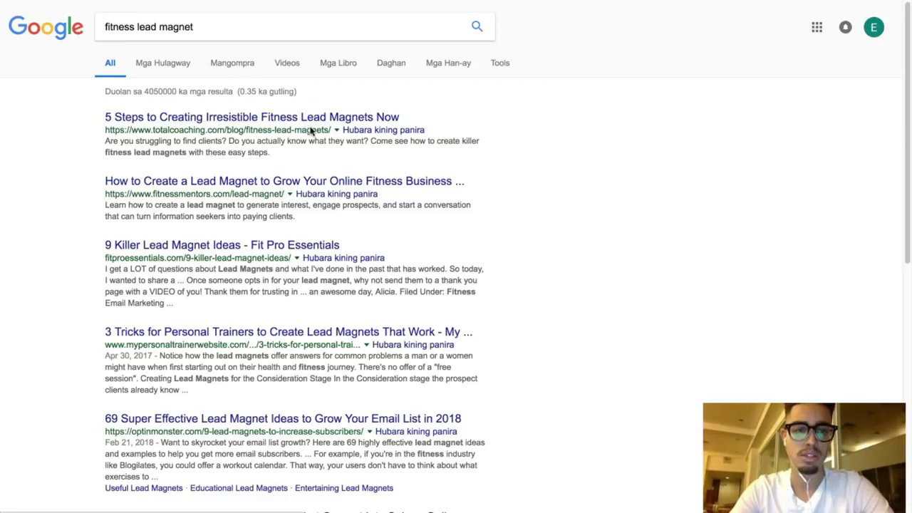
{"action": "left_click", "coordinate": [282, 116]}
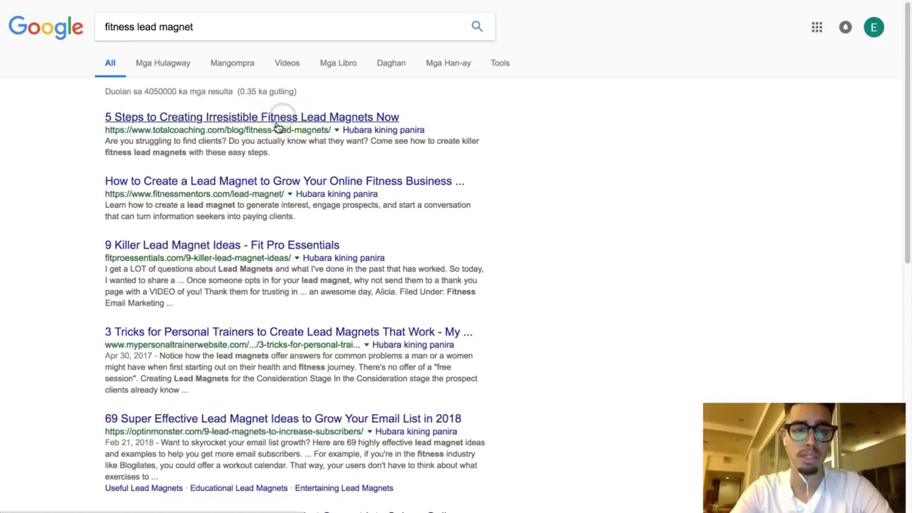
{"action": "scroll", "coordinate": [275, 147], "scroll_direction": "down", "scroll_amount": 3}
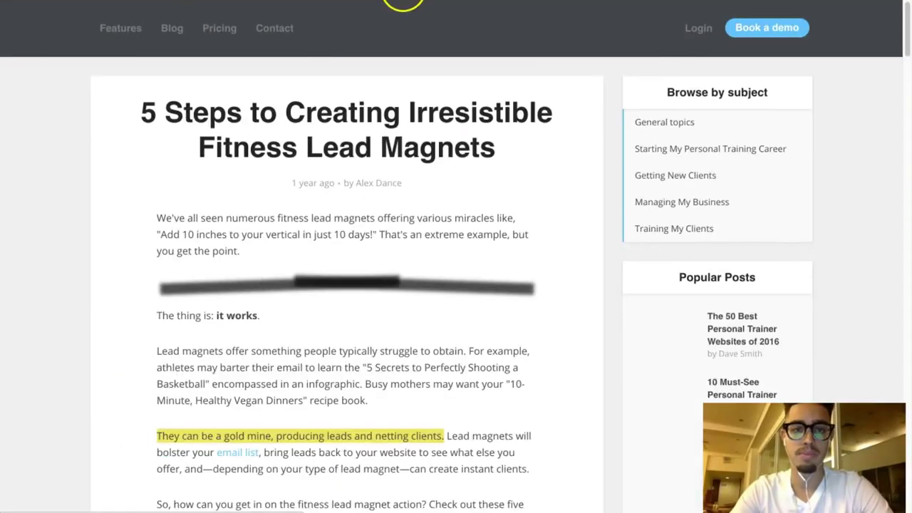
{"action": "scroll", "coordinate": [387, 145], "scroll_direction": "down", "scroll_amount": 3}
{"action": "scroll", "coordinate": [387, 145], "scroll_direction": "down", "scroll_amount": 20}
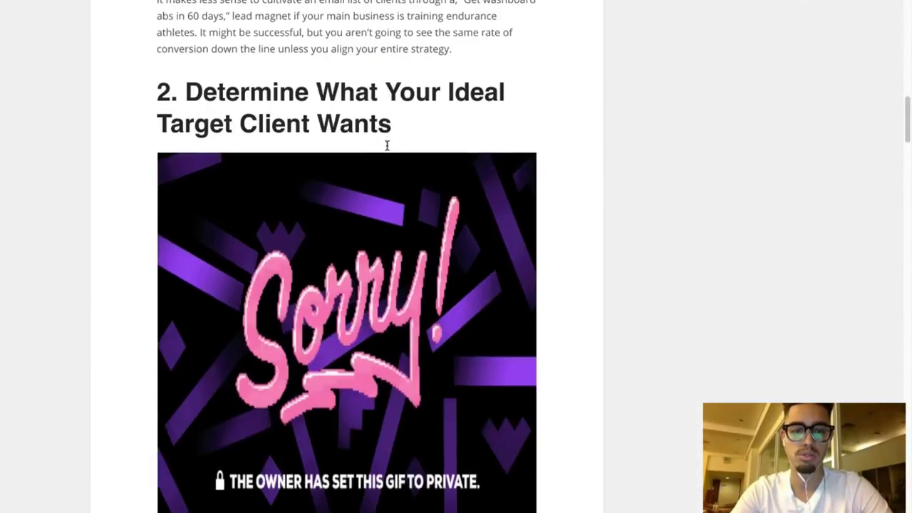
{"action": "scroll", "coordinate": [387, 146], "scroll_direction": "up", "scroll_amount": 20}
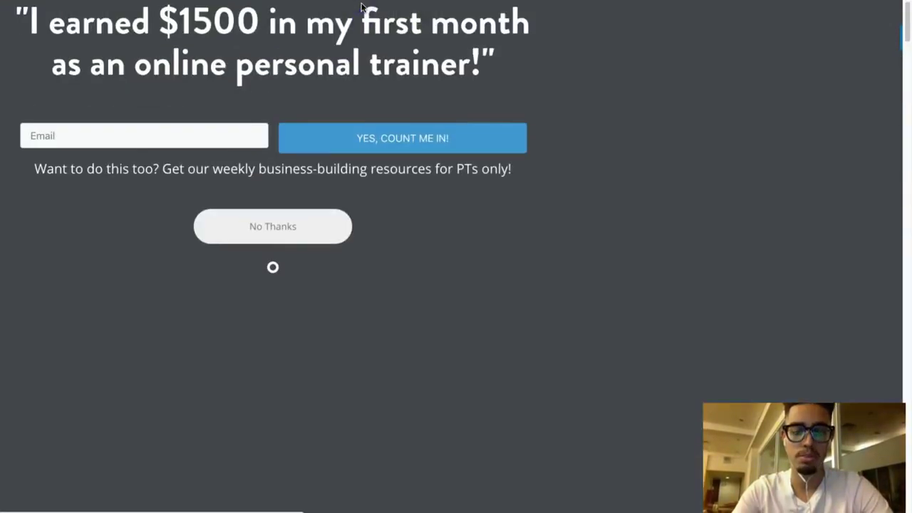
Step: Go back to the google.com homepage
{"action": "left_click", "coordinate": [362, 7]}
{"action": "type", "text": "goo"}
{"action": "key", "text": "Return"}
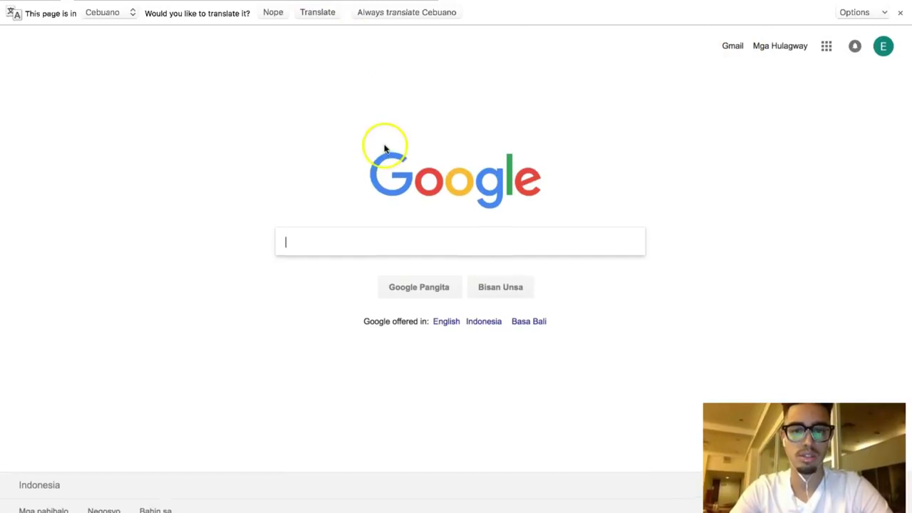
Step: Translate Google to English and run an image search for free fitness training
{"action": "left_click", "coordinate": [320, 13]}
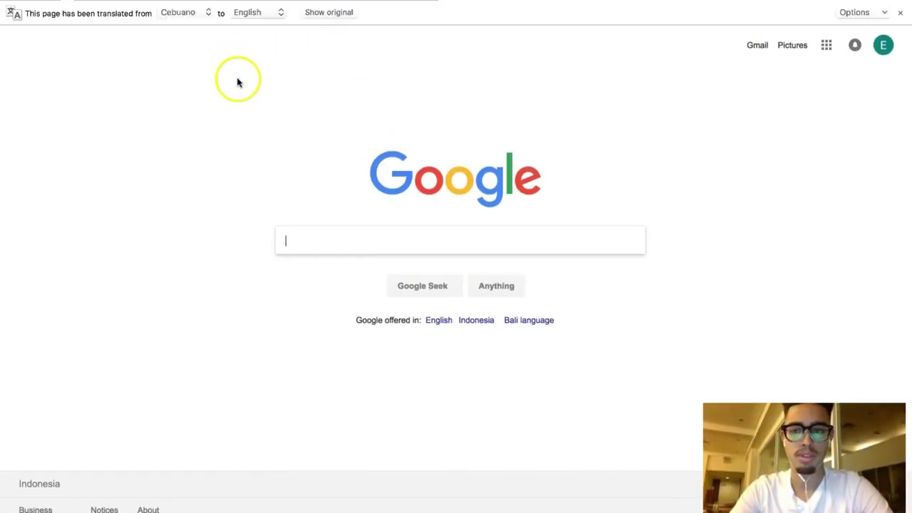
{"action": "left_click", "coordinate": [793, 45]}
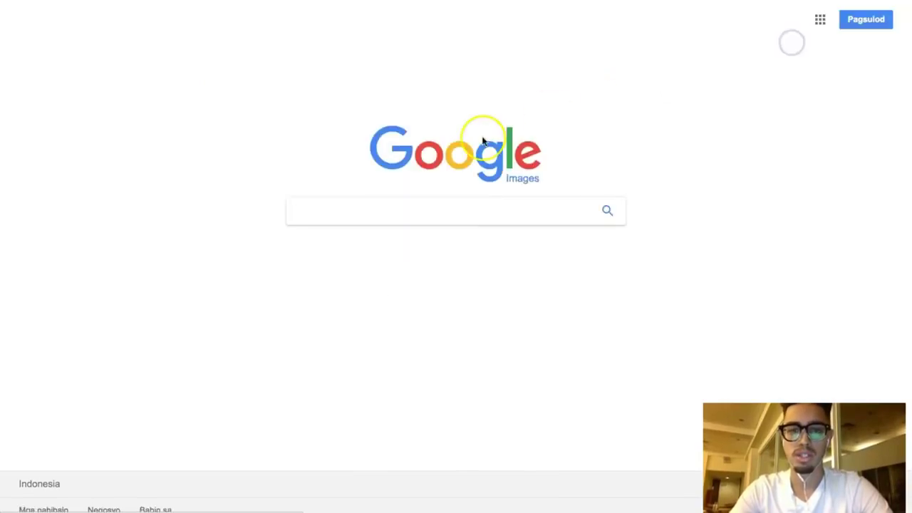
{"action": "left_click", "coordinate": [364, 209]}
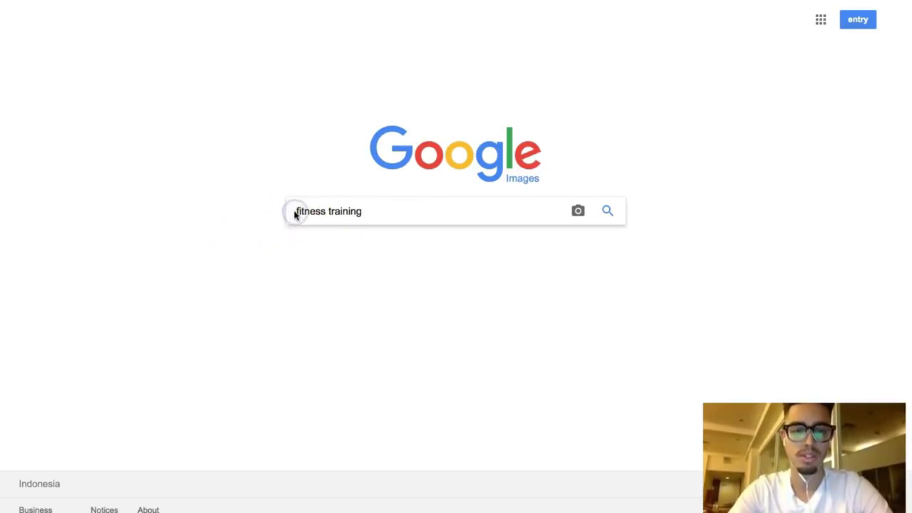
{"action": "type", "text": "free"}
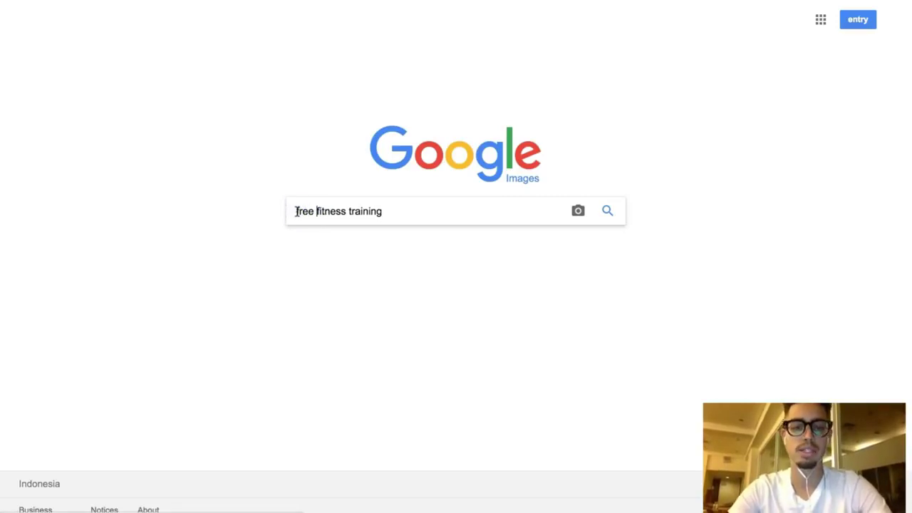
{"action": "key", "text": "Return"}
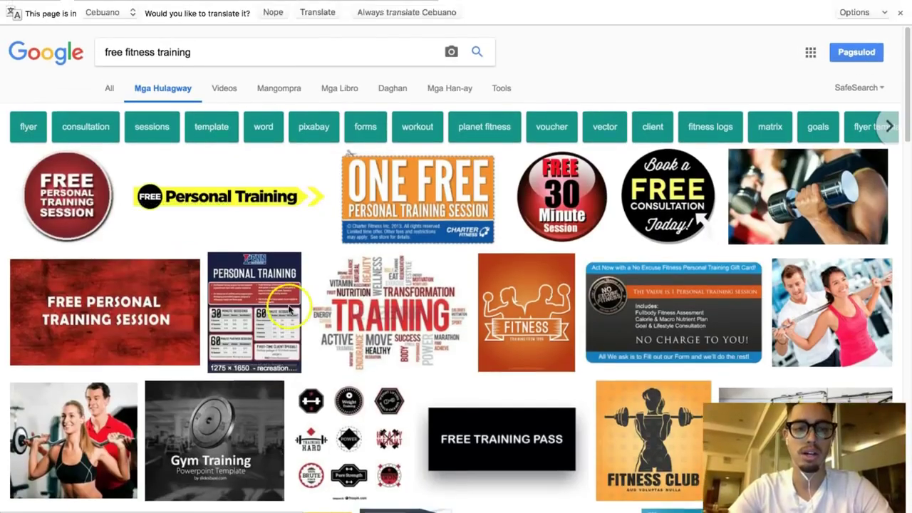
{"action": "scroll", "coordinate": [318, 362], "scroll_direction": "down", "scroll_amount": 5}
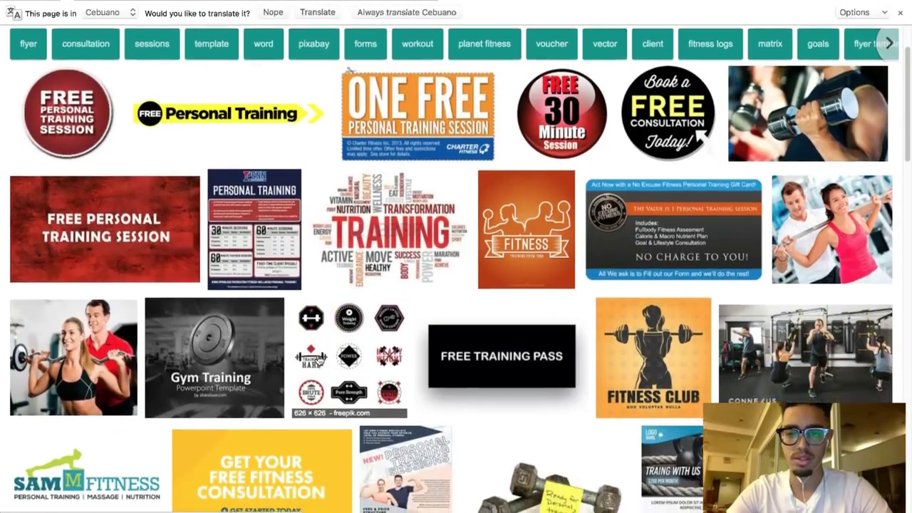
{"action": "scroll", "coordinate": [318, 362], "scroll_direction": "down", "scroll_amount": 5}
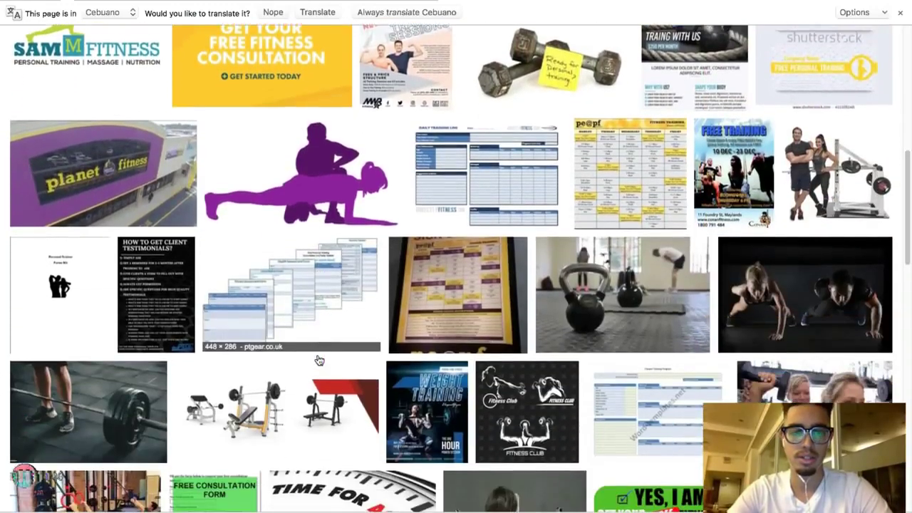
{"action": "scroll", "coordinate": [319, 360], "scroll_direction": "up", "scroll_amount": 3}
{"action": "scroll", "coordinate": [319, 360], "scroll_direction": "up", "scroll_amount": 5}
Step: Change the image search to 'fitness ebook cover' and browse the results
{"action": "left_click", "coordinate": [194, 56]}
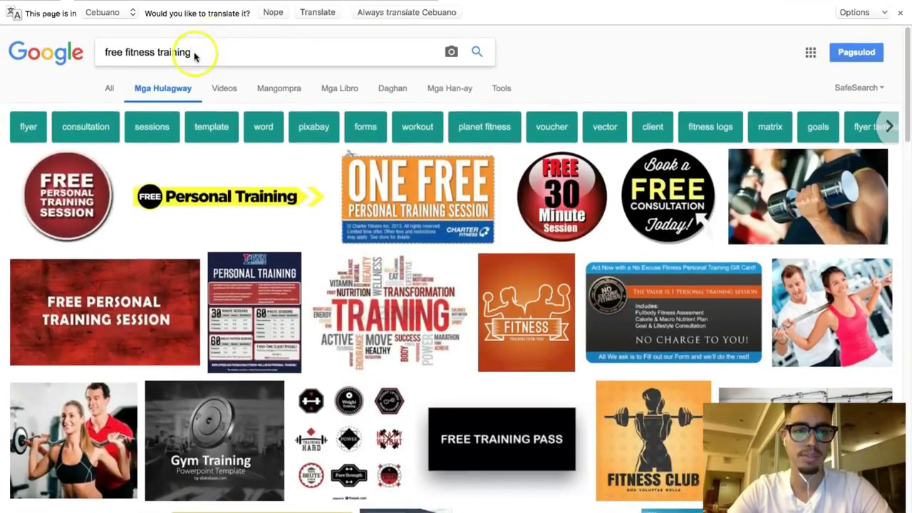
{"action": "key", "text": "super+a"}
{"action": "type", "text": "f"}
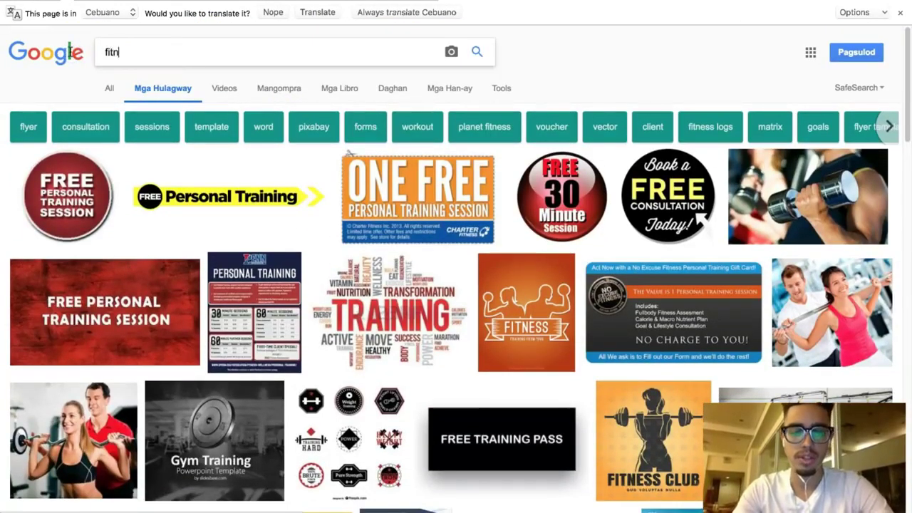
{"action": "type", "text": "itness ebook cover"}
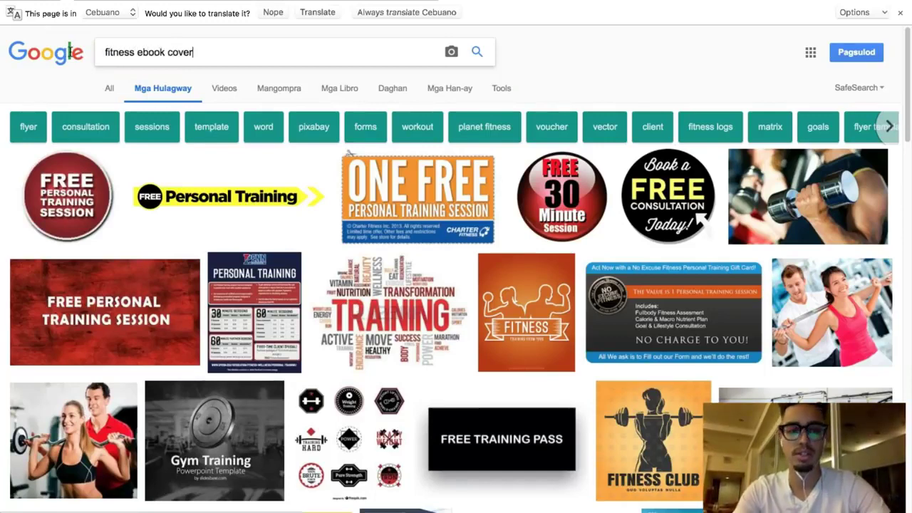
{"action": "key", "text": "Return"}
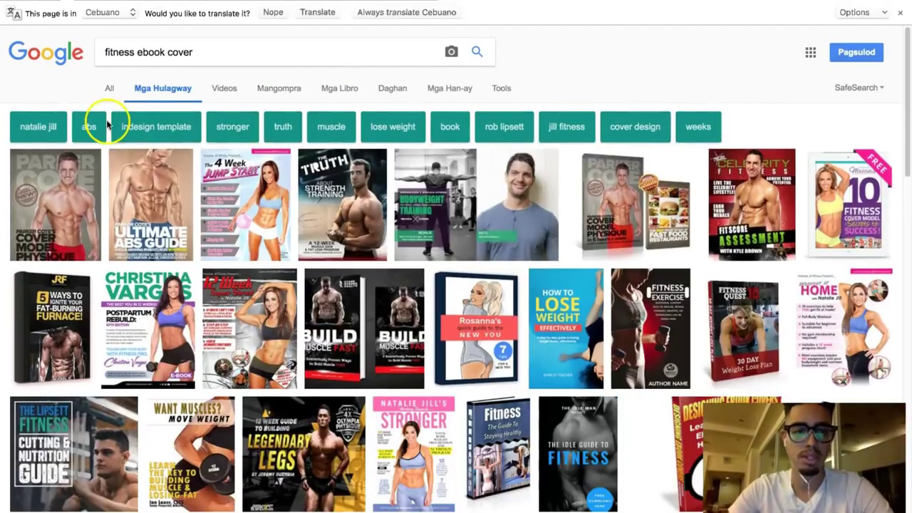
{"action": "scroll", "coordinate": [207, 306], "scroll_direction": "down", "scroll_amount": 3}
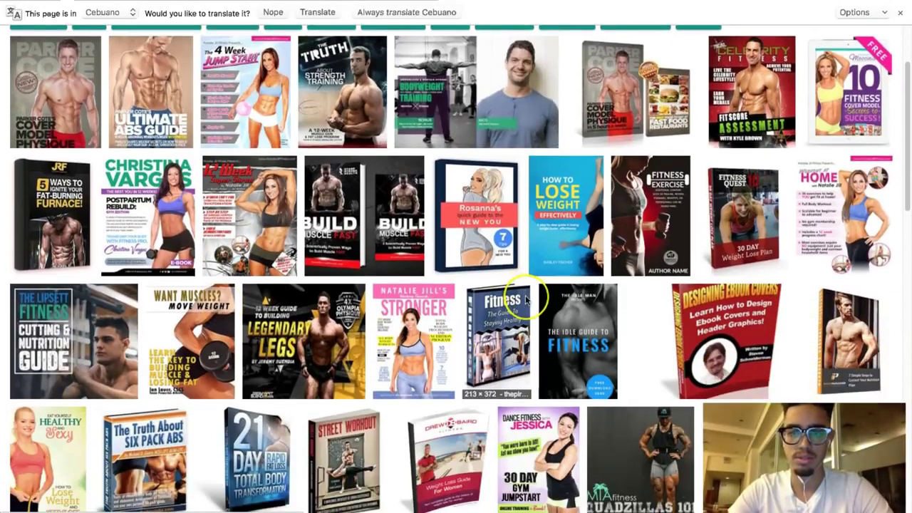
{"action": "scroll", "coordinate": [525, 299], "scroll_direction": "down", "scroll_amount": 2}
{"action": "scroll", "coordinate": [525, 299], "scroll_direction": "up", "scroll_amount": 1}
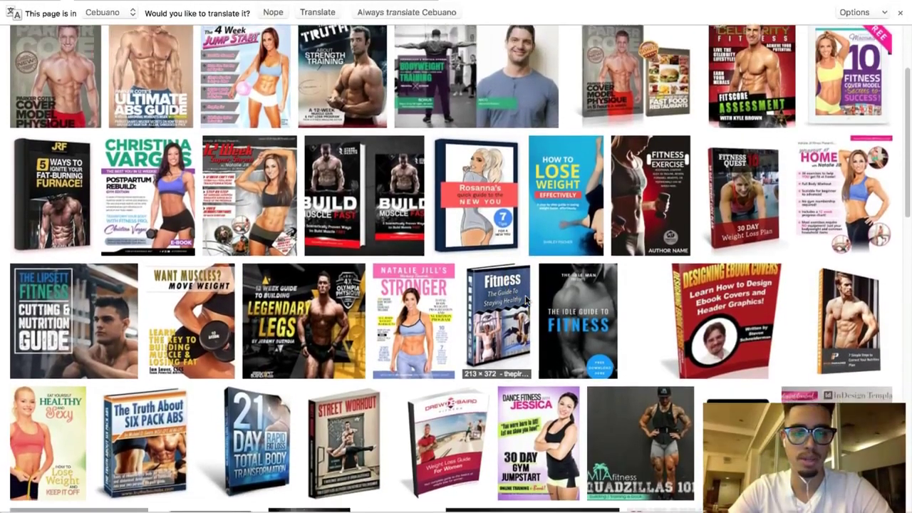
{"action": "scroll", "coordinate": [526, 300], "scroll_direction": "down", "scroll_amount": 4}
{"action": "scroll", "coordinate": [527, 301], "scroll_direction": "down", "scroll_amount": 1}
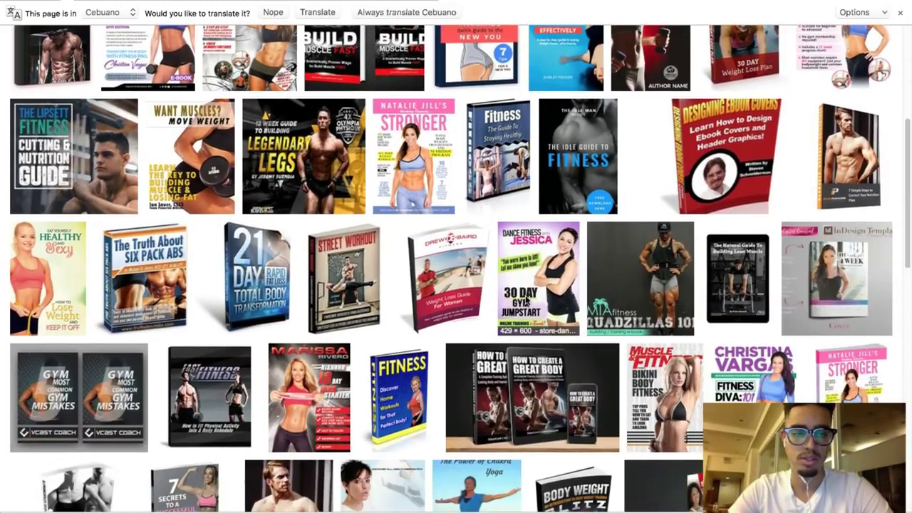
Step: Save The Truth About Six Pack Abs cover to the Desktop as thetruth.jpg
{"action": "left_click", "coordinate": [162, 302]}
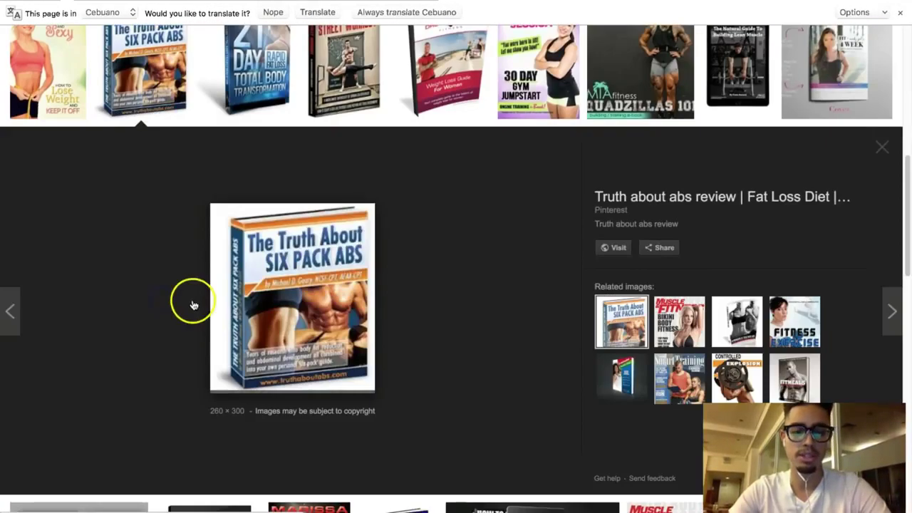
{"action": "right_click", "coordinate": [310, 324]}
{"action": "left_click", "coordinate": [360, 419]}
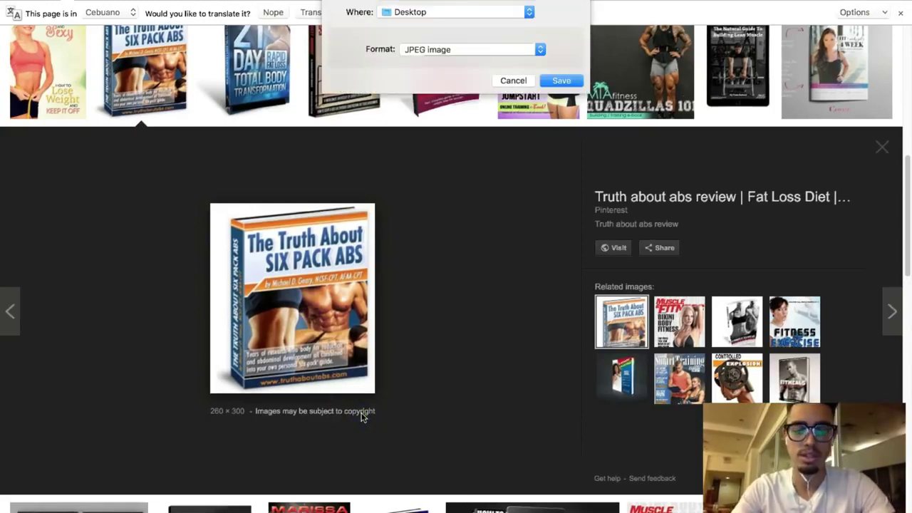
{"action": "left_click", "coordinate": [579, 78]}
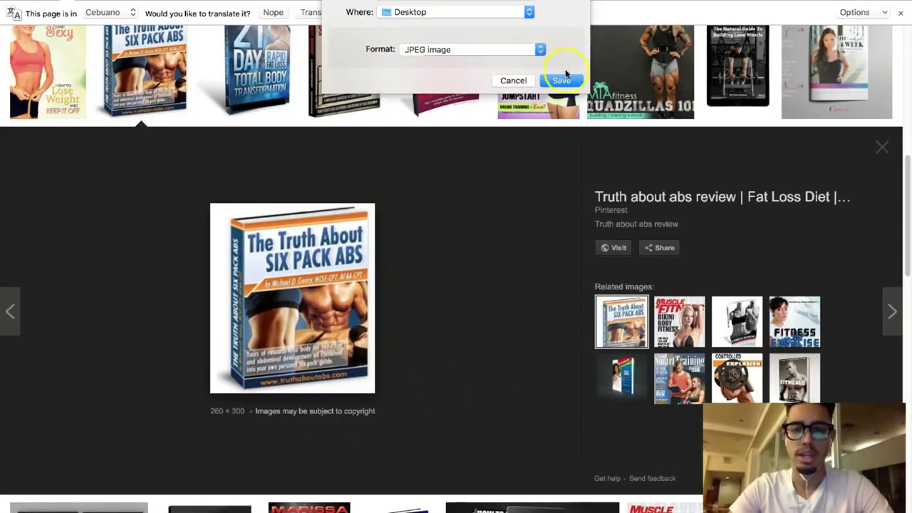
Step: Open thetruth.jpg from Finder in Adobe Photoshop
{"action": "mouse_move", "coordinate": [36, 504]}
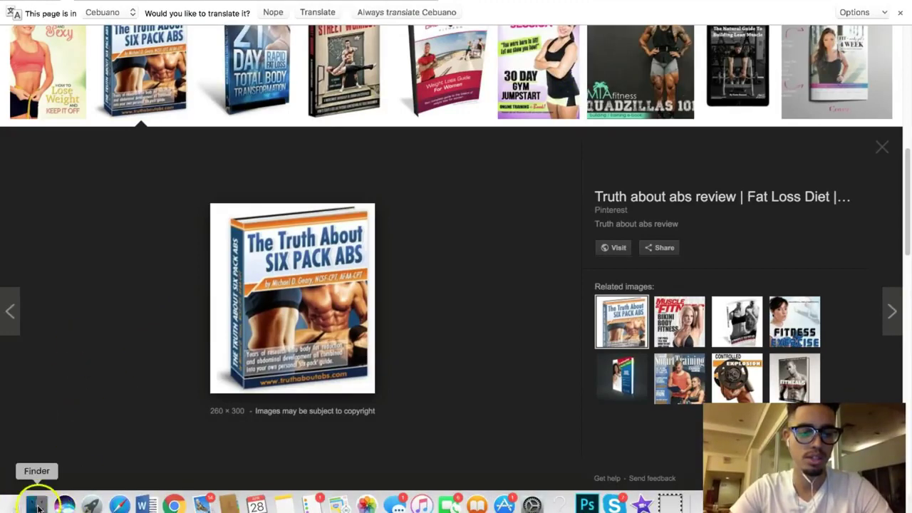
{"action": "left_click", "coordinate": [35, 505]}
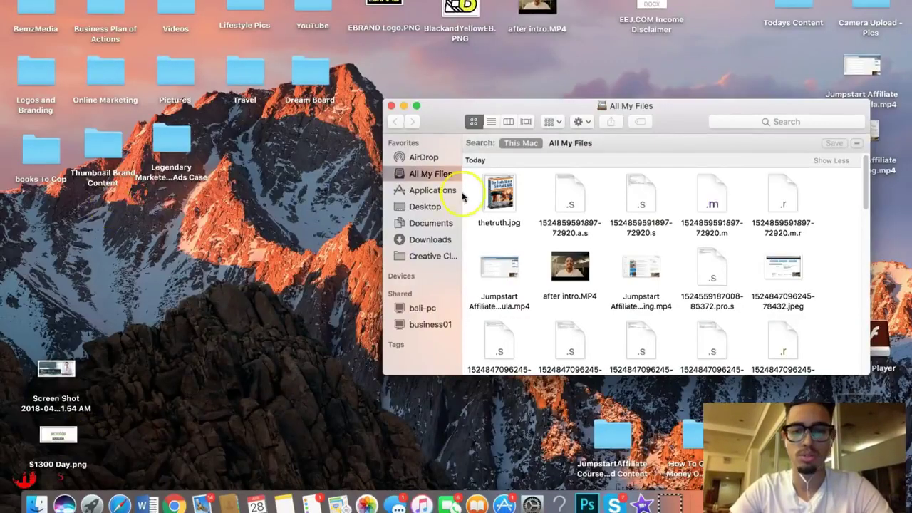
{"action": "right_click", "coordinate": [506, 203]}
{"action": "mouse_move", "coordinate": [547, 225]}
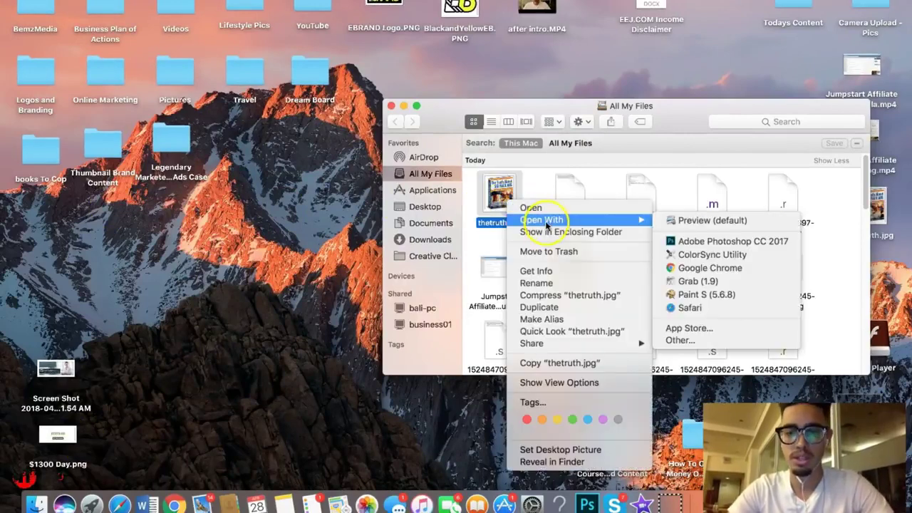
{"action": "left_click", "coordinate": [686, 241]}
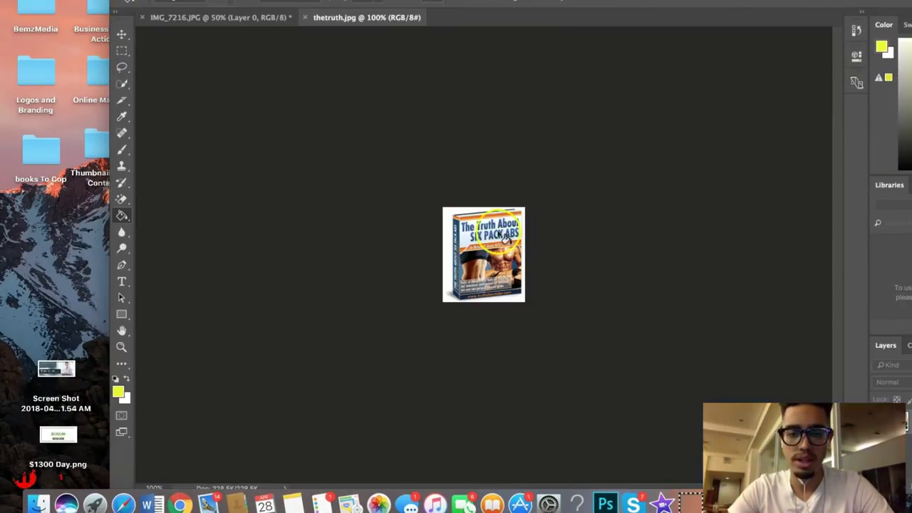
Step: Erase the cover's white background with the Magic Eraser and save a PNG copy, theturth.png
{"action": "left_click", "coordinate": [122, 199]}
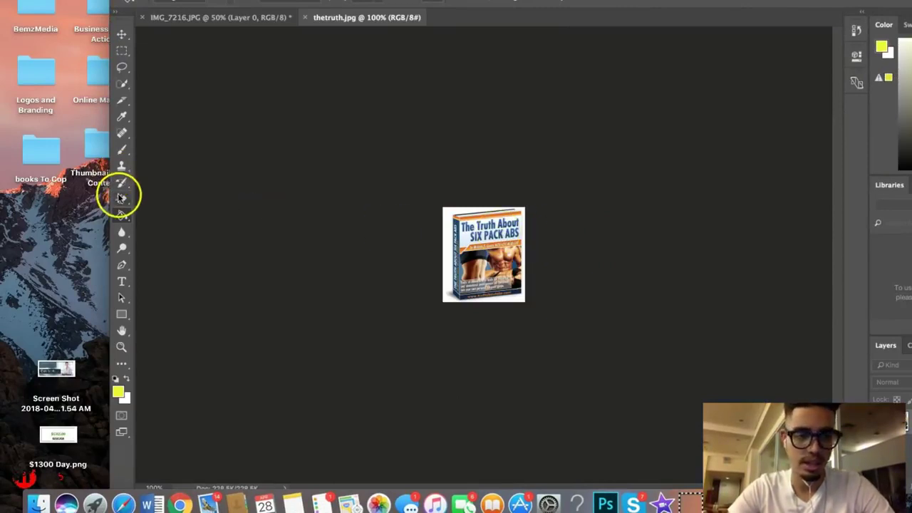
{"action": "left_click", "coordinate": [449, 228]}
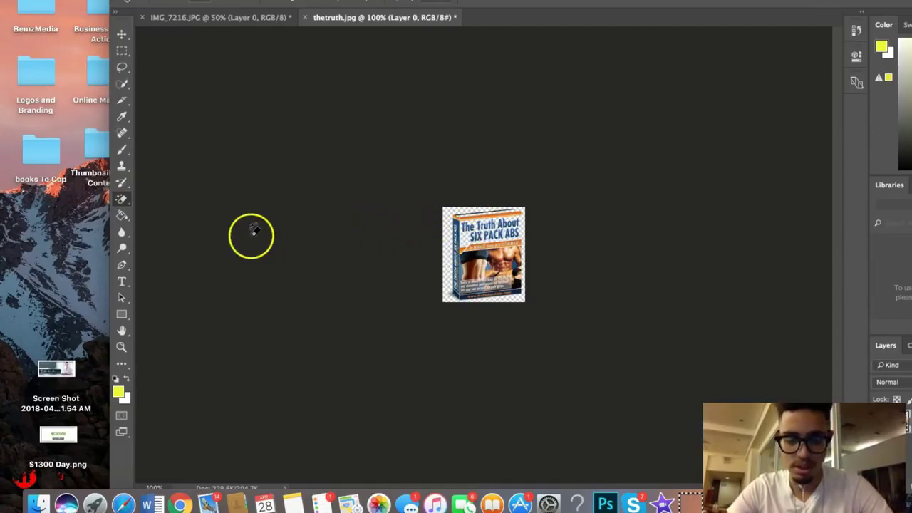
{"action": "left_click", "coordinate": [121, 1]}
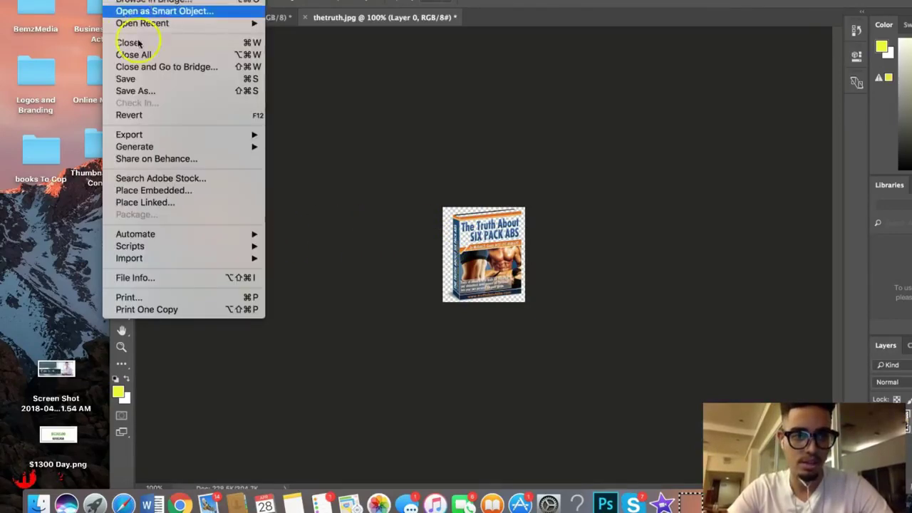
{"action": "left_click", "coordinate": [148, 91]}
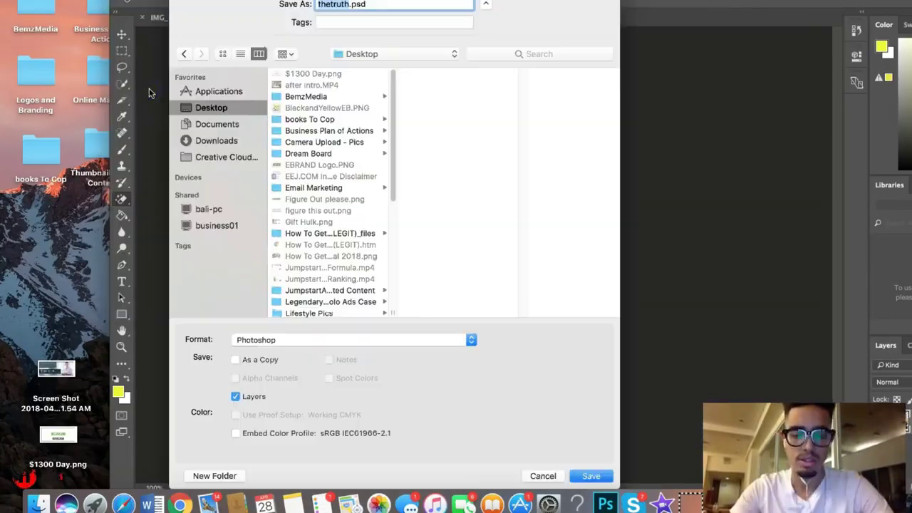
{"action": "type", "text": "th"}
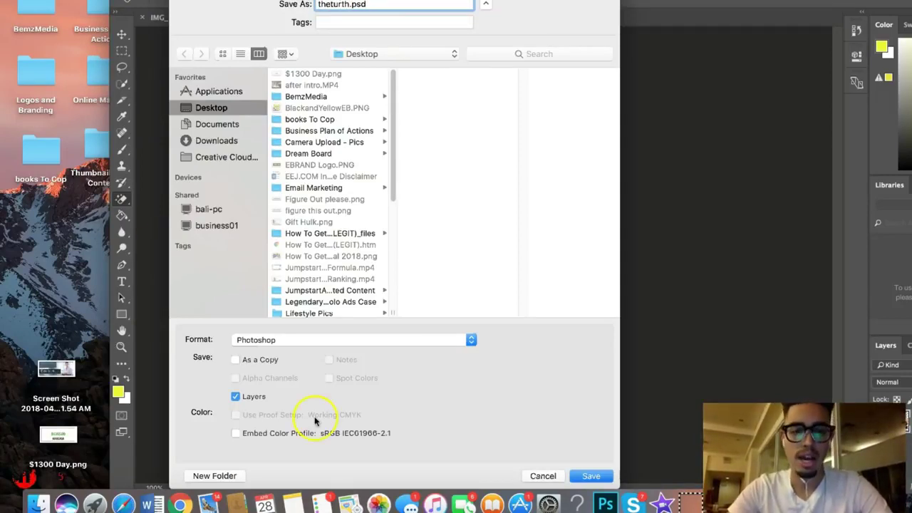
{"action": "left_click", "coordinate": [312, 341]}
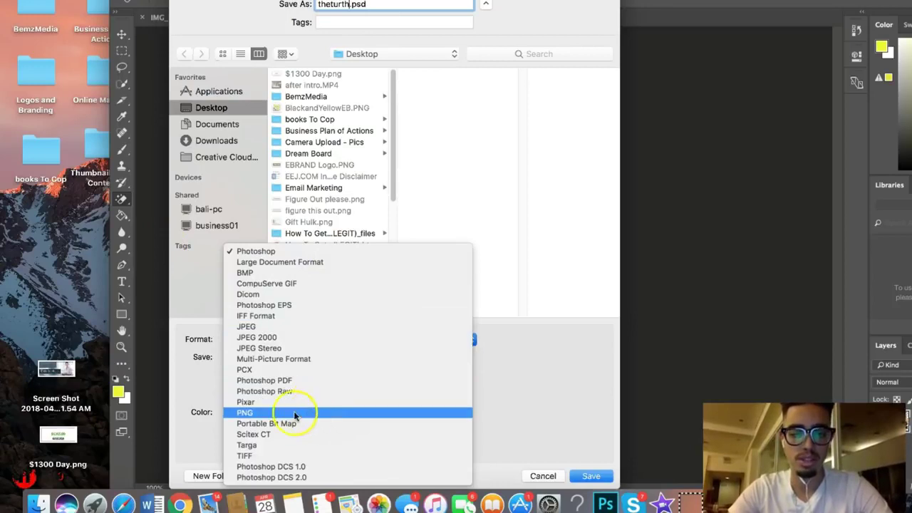
{"action": "left_click", "coordinate": [287, 414]}
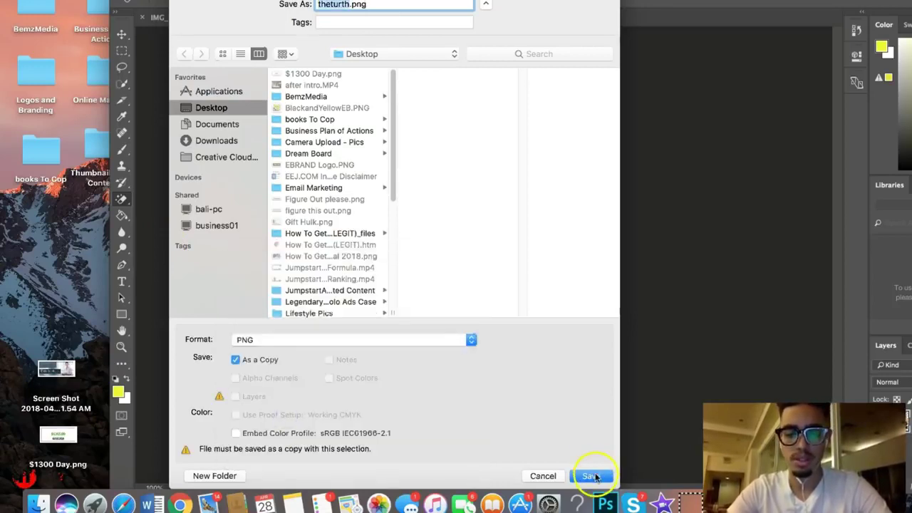
{"action": "left_click", "coordinate": [591, 476]}
{"action": "left_click", "coordinate": [180, 504]}
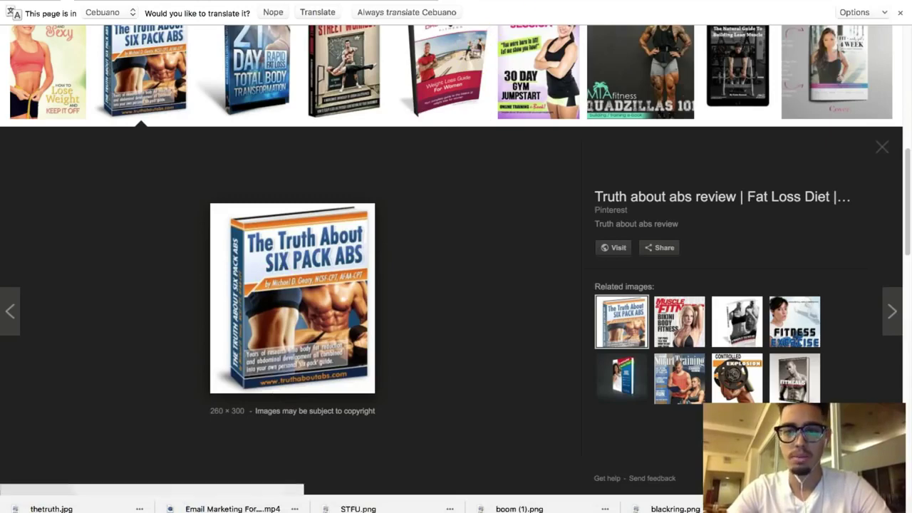
Step: Back in the ClickFunnels editor, add an Image element to the left column
{"action": "key", "text": "ctrl+Tab"}
{"action": "left_click", "coordinate": [263, 138]}
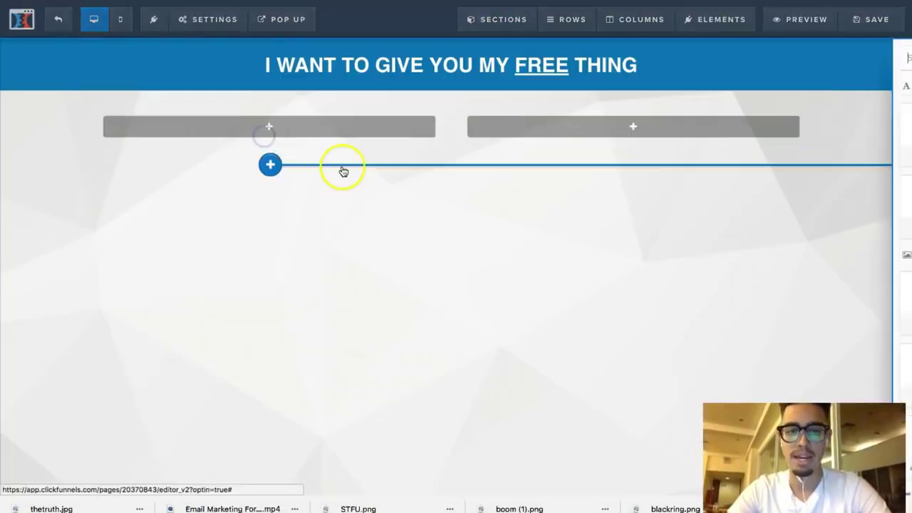
{"action": "left_click", "coordinate": [682, 292]}
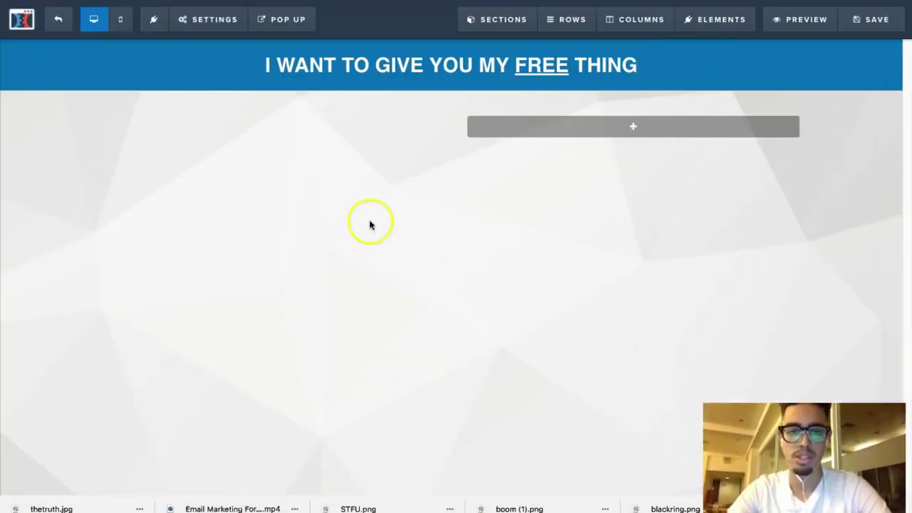
{"action": "left_click", "coordinate": [315, 175]}
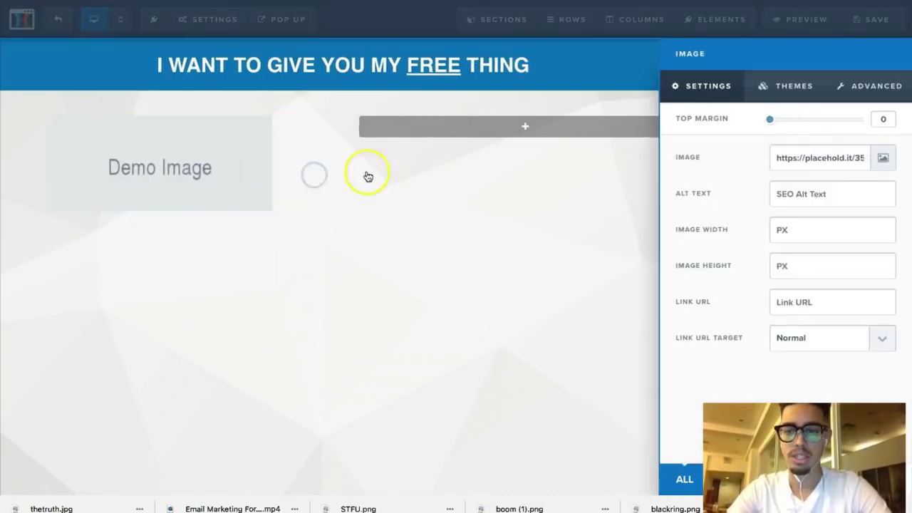
Step: Upload thetruth.jpg to the image library and insert it as the image
{"action": "left_click", "coordinate": [881, 158]}
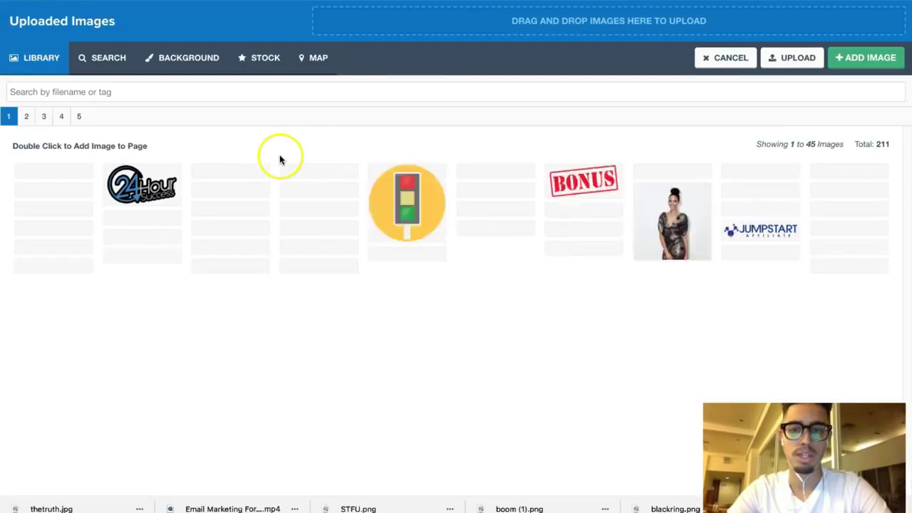
{"action": "left_click", "coordinate": [787, 59]}
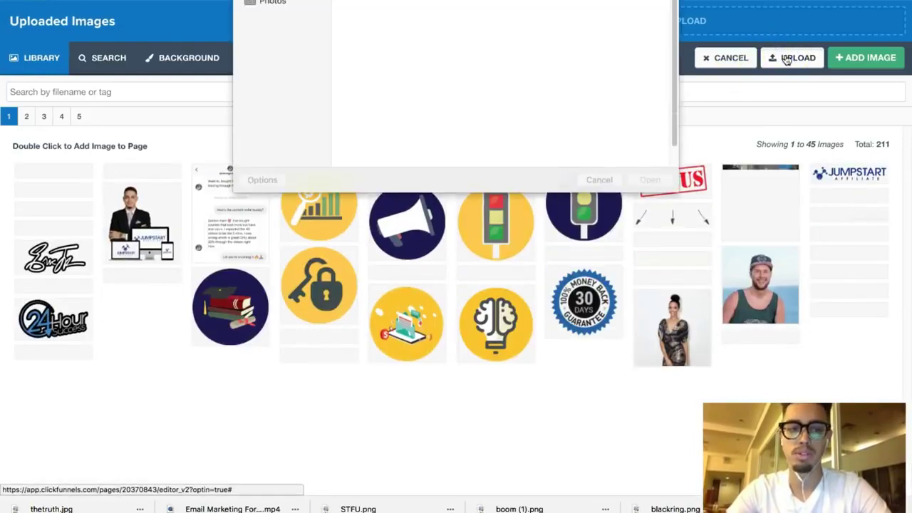
{"action": "left_click", "coordinate": [278, 6]}
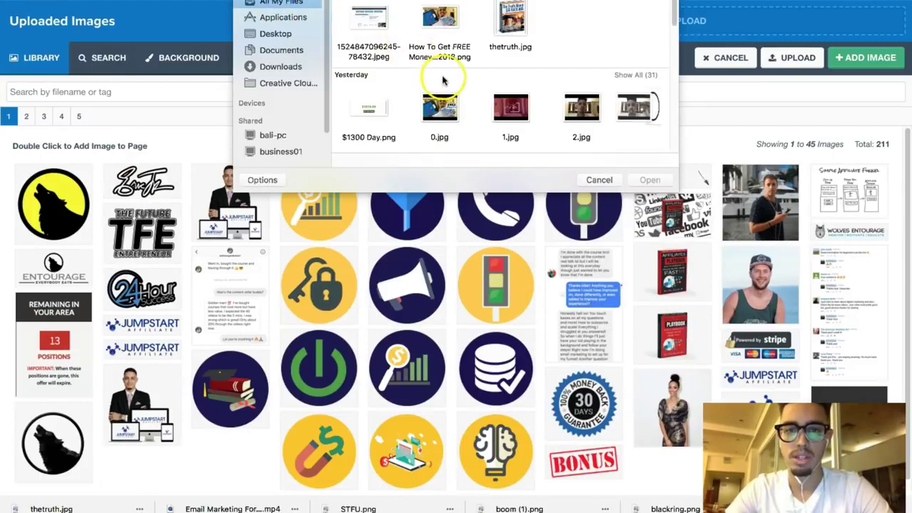
{"action": "left_click", "coordinate": [510, 23]}
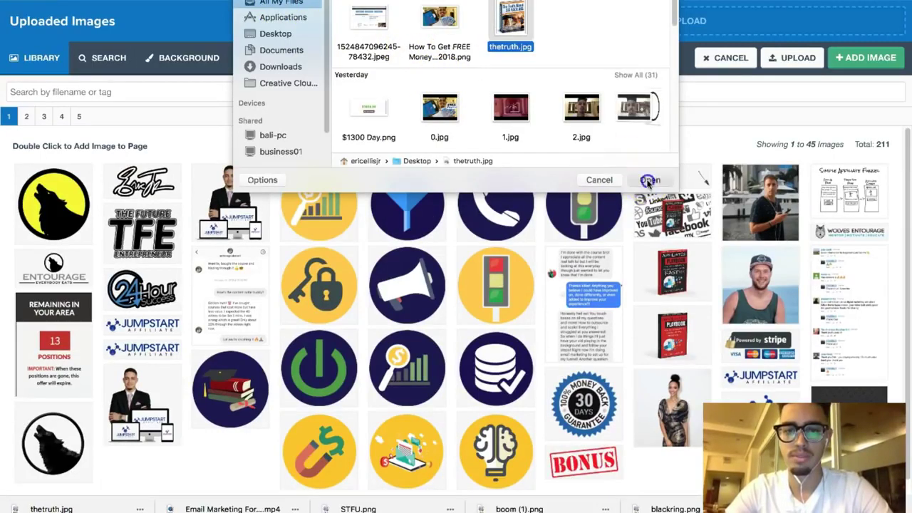
{"action": "left_click", "coordinate": [647, 181]}
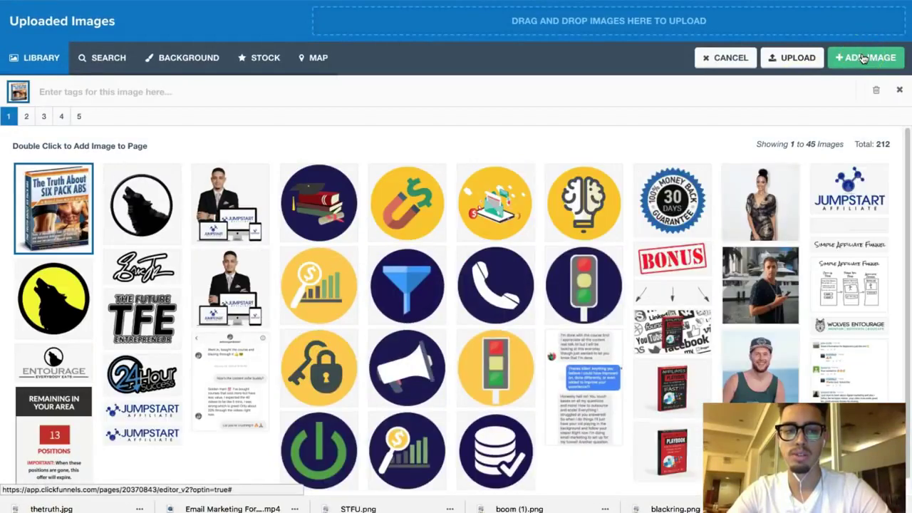
{"action": "left_click", "coordinate": [864, 58]}
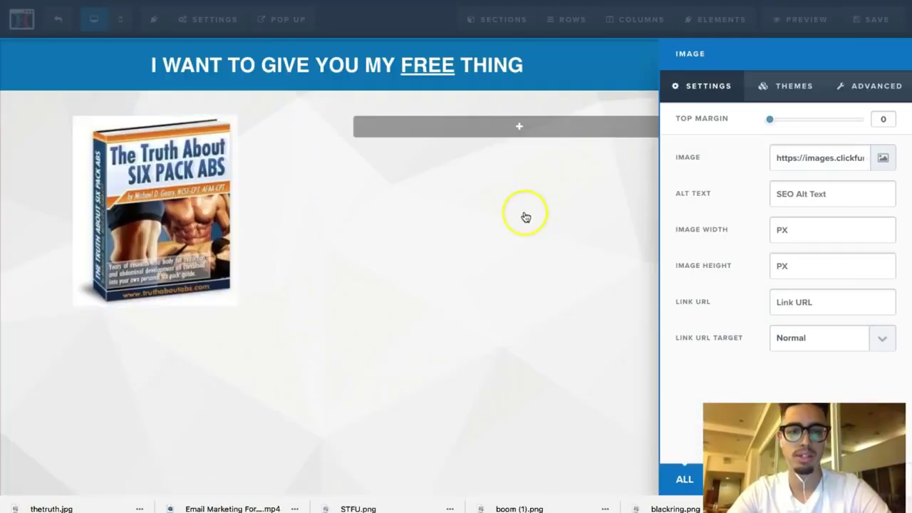
Step: Clear the page's BG Image URL and set the background colour to white #ffffff
{"action": "left_click", "coordinate": [382, 233]}
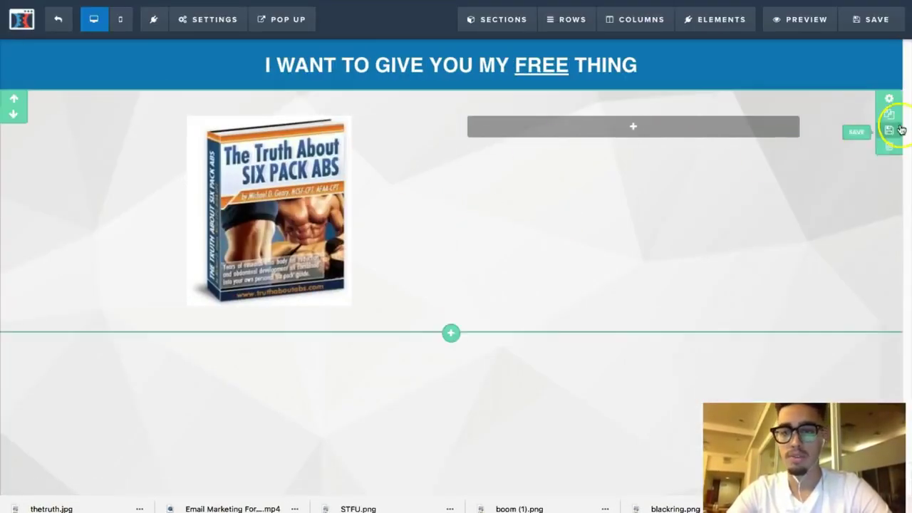
{"action": "left_click", "coordinate": [227, 26]}
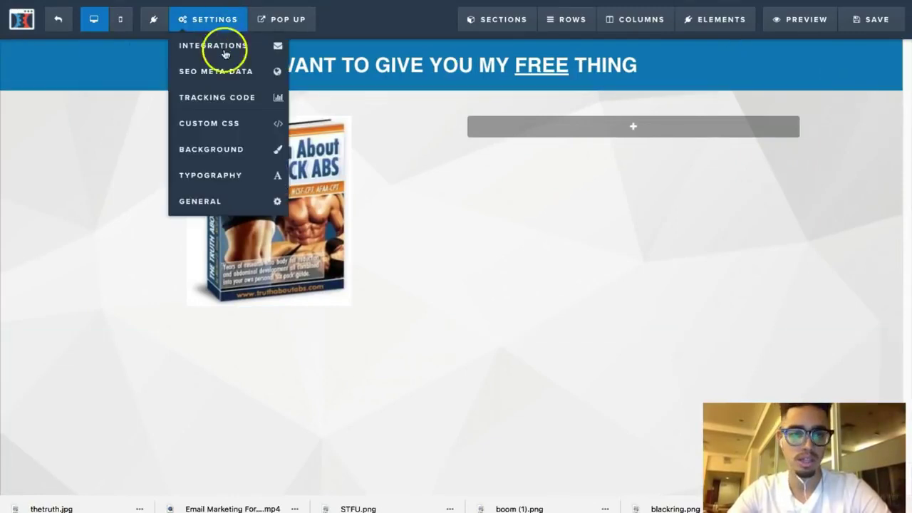
{"action": "left_click", "coordinate": [229, 149]}
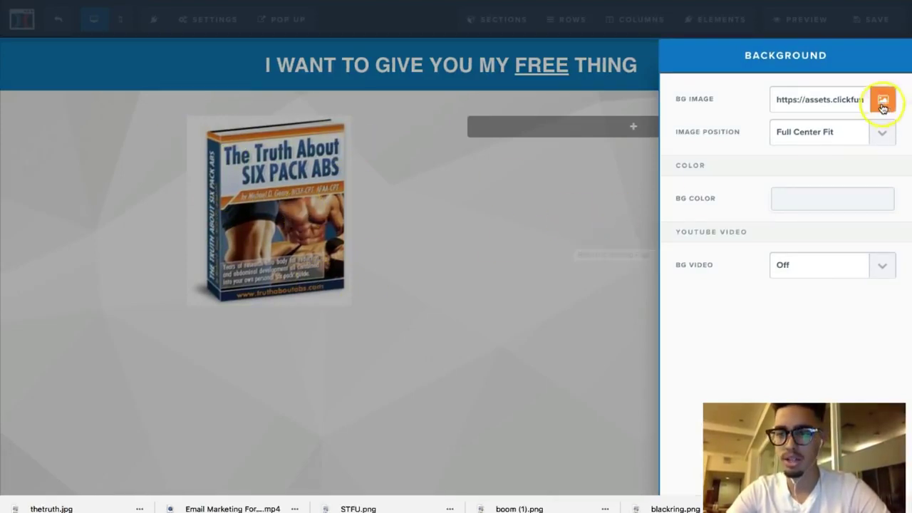
{"action": "left_click_drag", "start_coordinate": [775, 99], "coordinate": [871, 127]}
{"action": "key", "text": "BackSpace"}
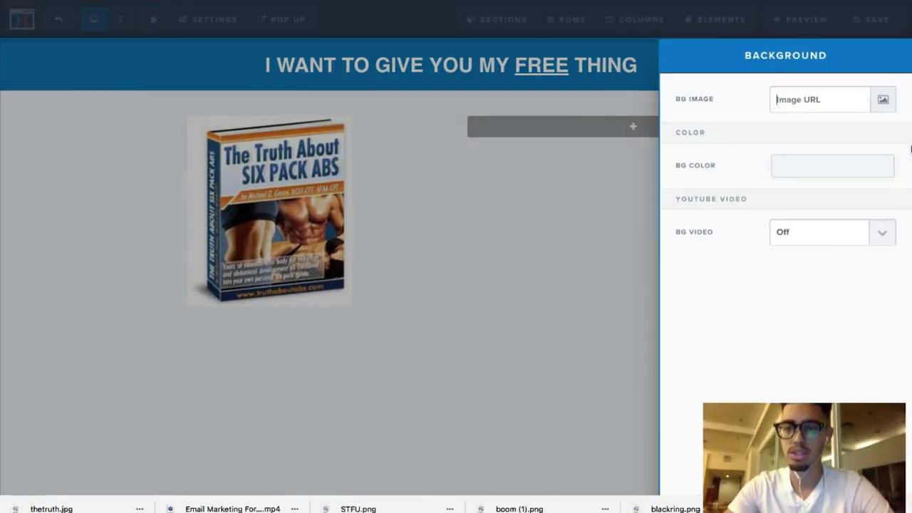
{"action": "left_click", "coordinate": [791, 168]}
{"action": "left_click_drag", "start_coordinate": [784, 223], "coordinate": [776, 174]}
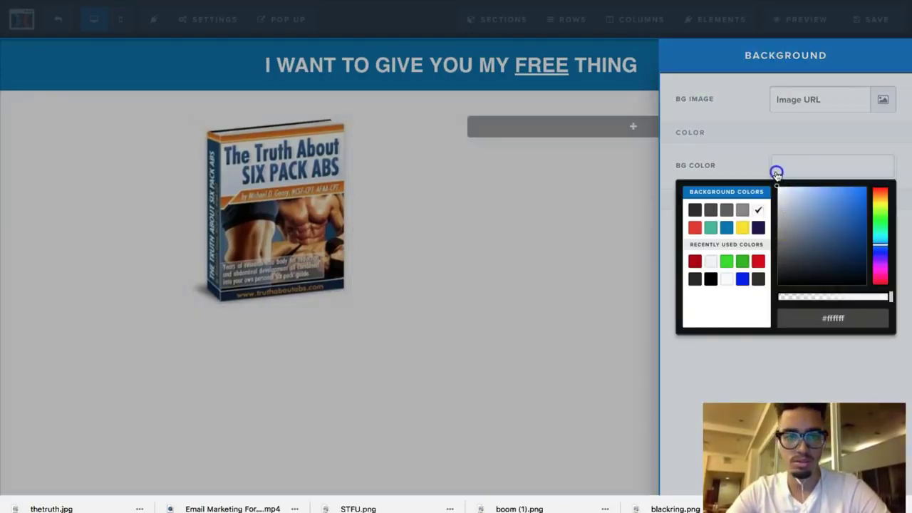
{"action": "left_click", "coordinate": [595, 228]}
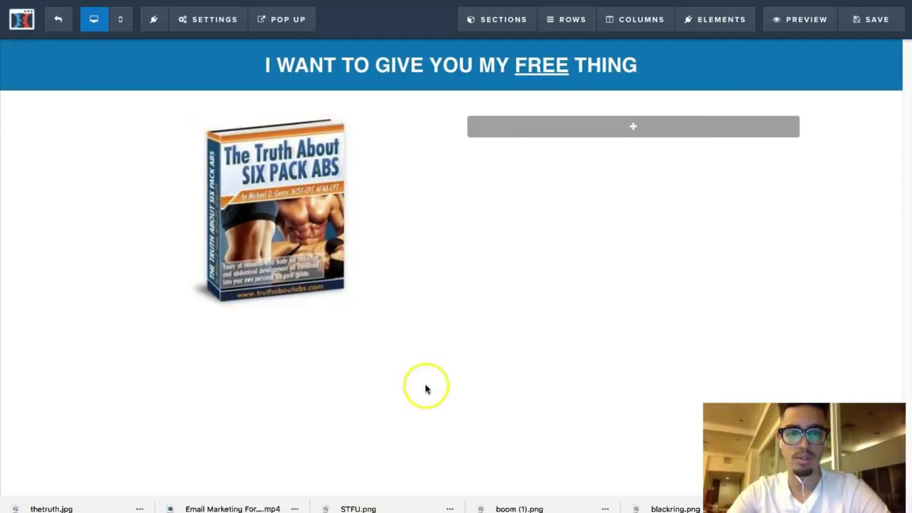
Step: Add a right-column headline reading 'The SECRET to getting six pack abs with out changing your diet'
{"action": "left_click", "coordinate": [663, 128]}
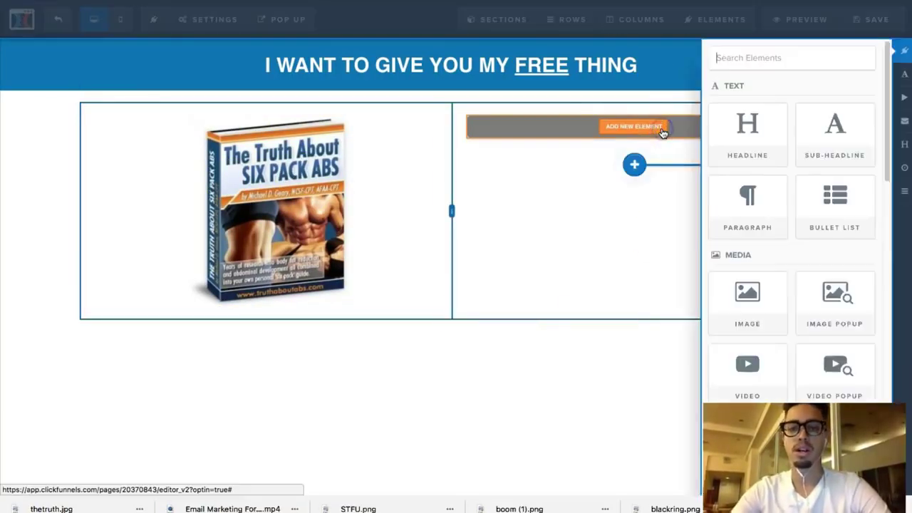
{"action": "left_click", "coordinate": [679, 139]}
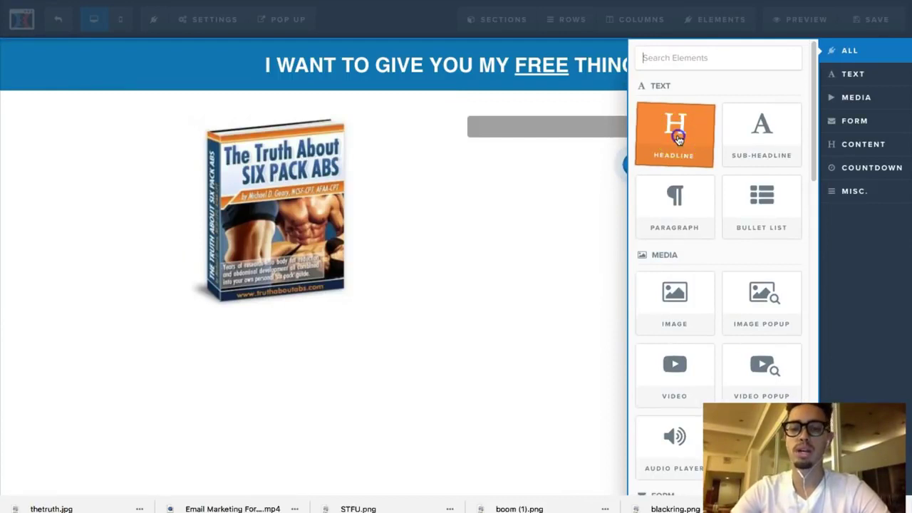
{"action": "left_click", "coordinate": [679, 138]}
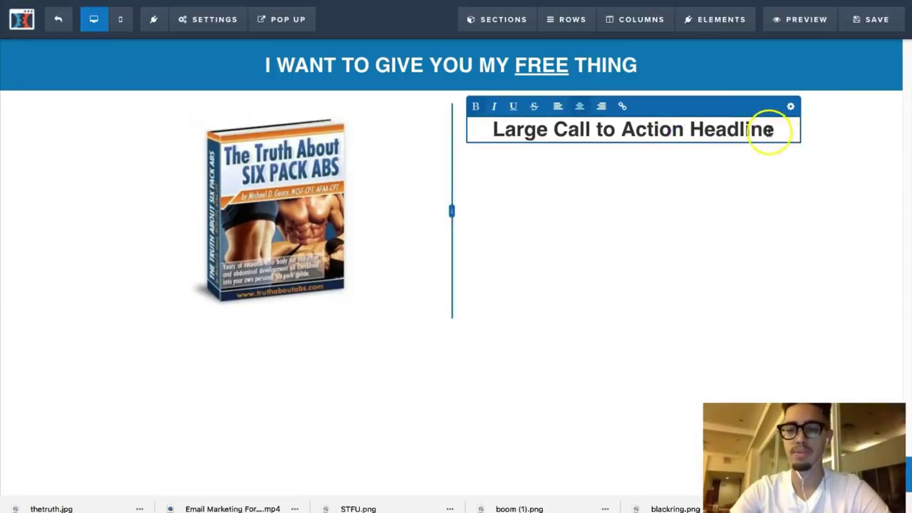
{"action": "left_click_drag", "start_coordinate": [773, 131], "coordinate": [477, 130]}
{"action": "type", "text": "FREE"}
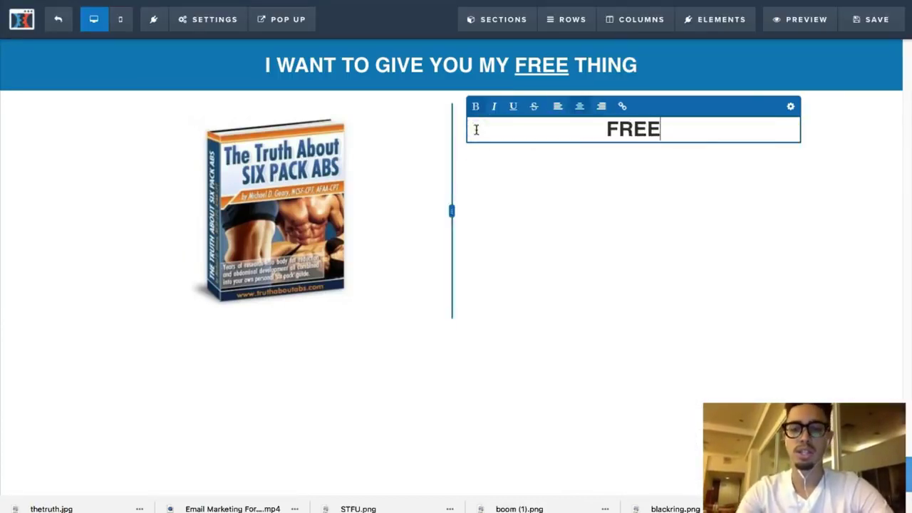
{"action": "type", "text": " EBOOK"}
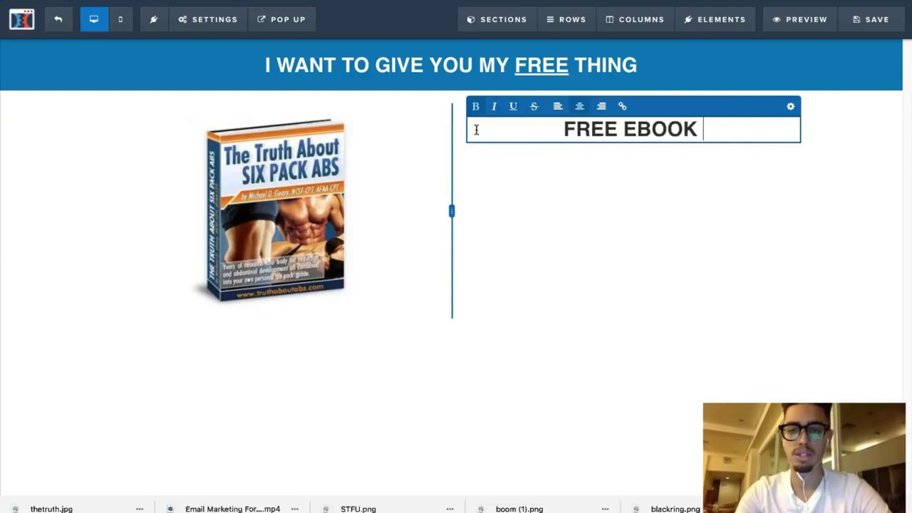
{"action": "key", "text": "BackSpace"}
{"action": "key", "text": "BackSpace"}
{"action": "key", "text": "BackSpace"}
{"action": "key", "text": "BackSpace"}
{"action": "key", "text": "BackSpace"}
{"action": "key", "text": "BackSpace"}
{"action": "key", "text": "BackSpace"}
{"action": "key", "text": "BackSpace"}
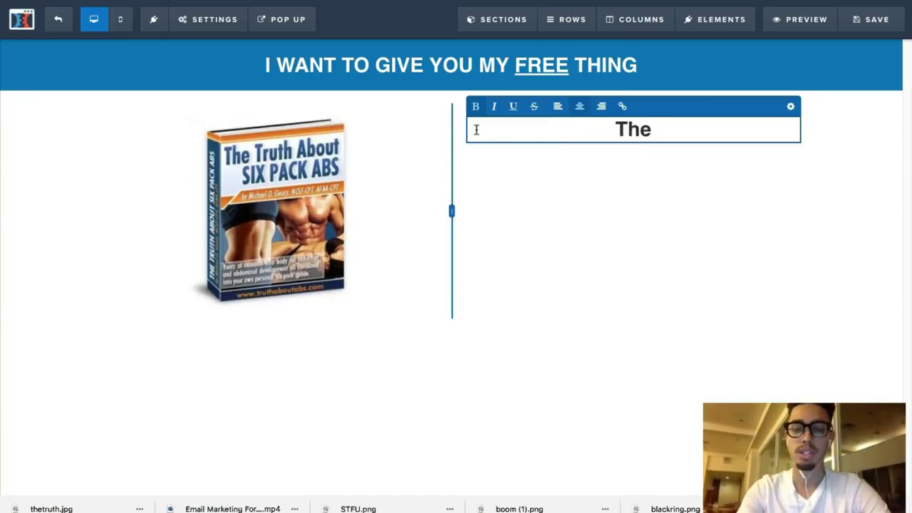
{"action": "type", "text": "SECRET to "}
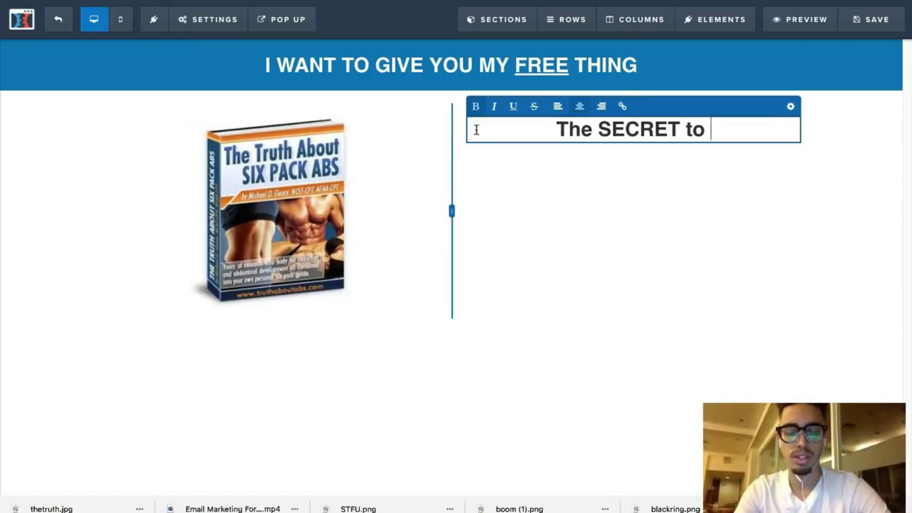
{"action": "type", "text": "getting "}
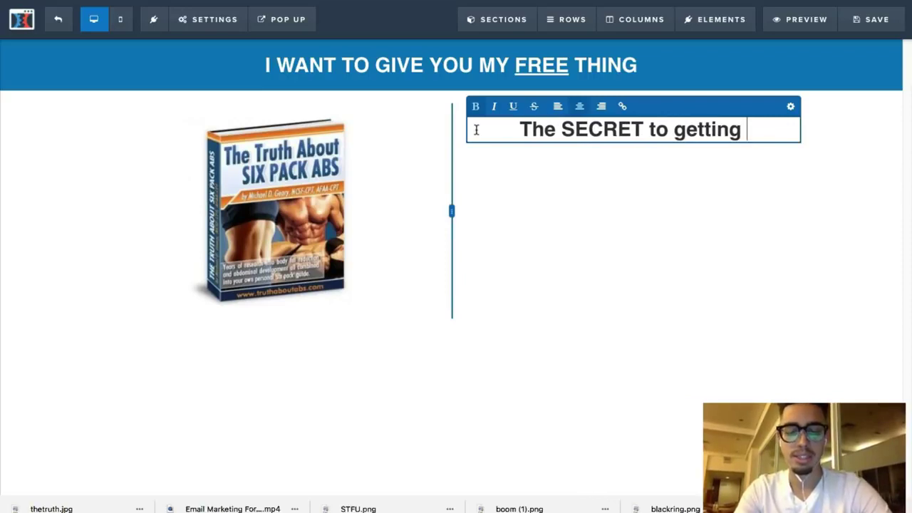
{"action": "type", "text": "six pa"}
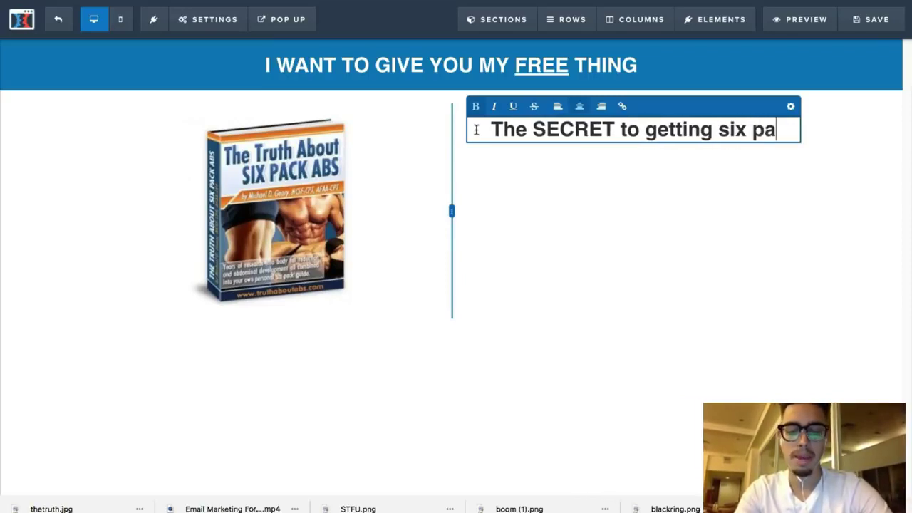
{"action": "type", "text": "ck abs"}
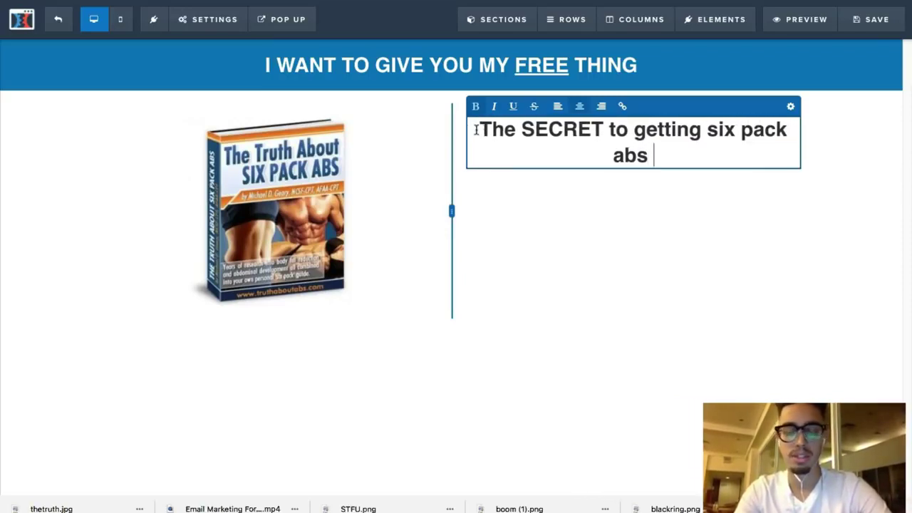
{"action": "type", "text": " with out "}
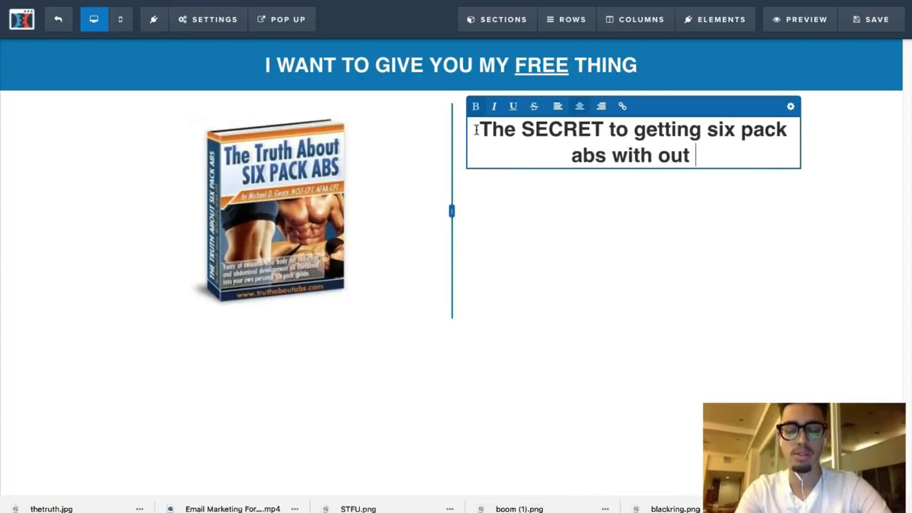
{"action": "type", "text": "changing your d"}
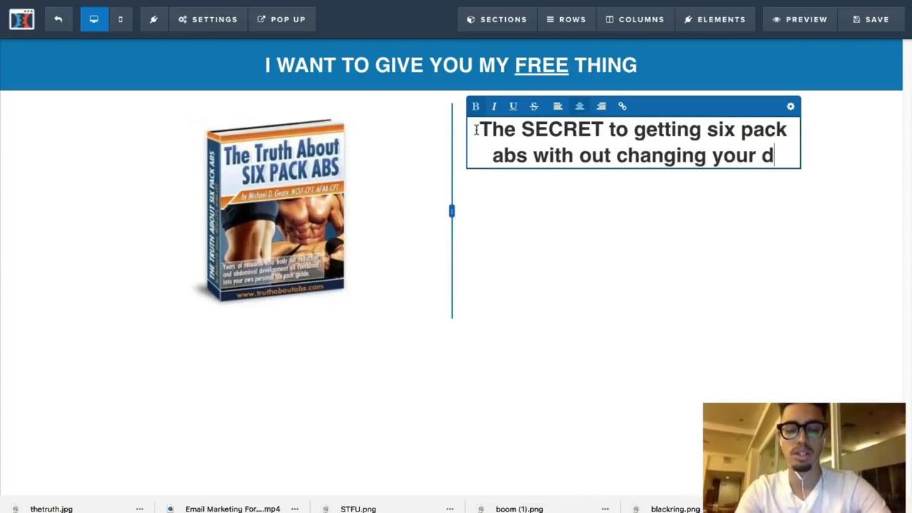
{"action": "type", "text": "iet"}
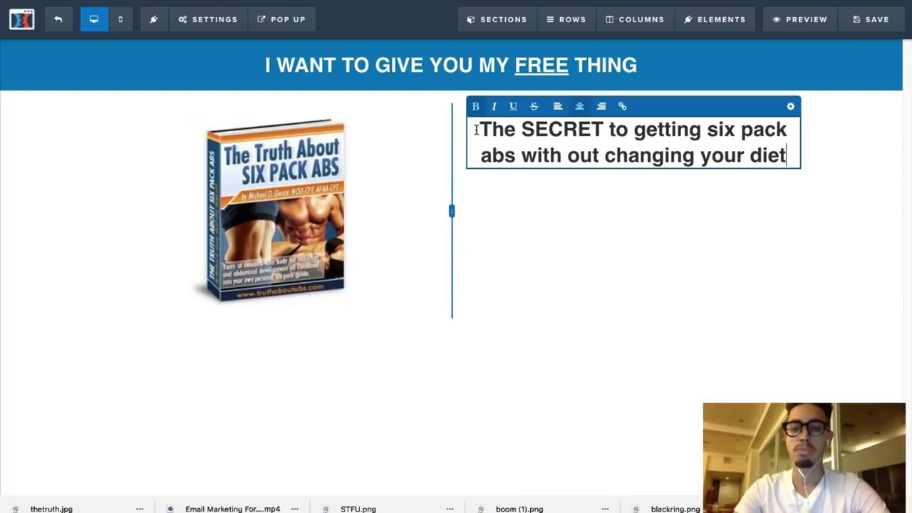
{"action": "left_click", "coordinate": [599, 207]}
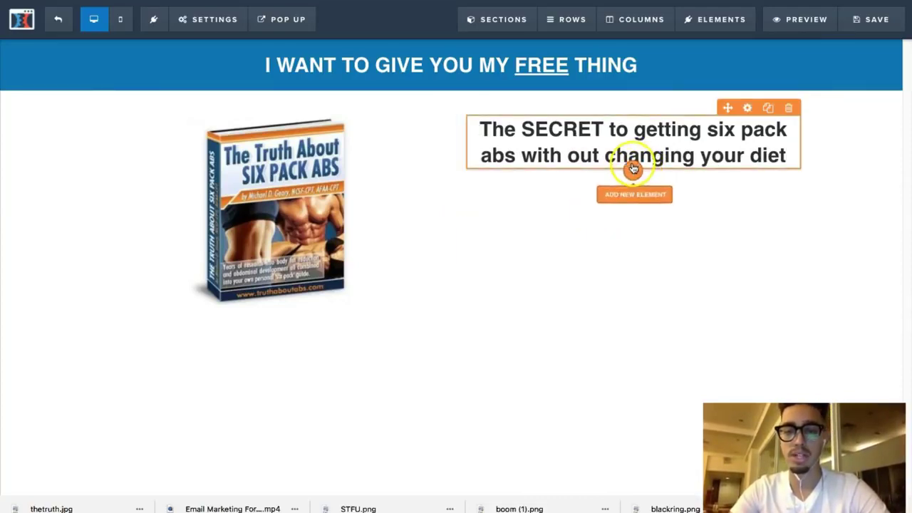
{"action": "left_click", "coordinate": [633, 168]}
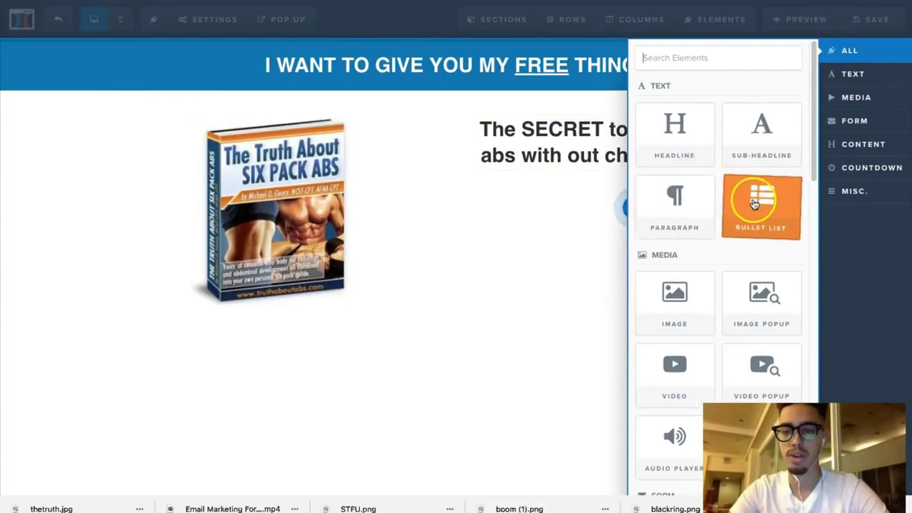
Step: Add a bullet list under the headline and a sub-headline above it, selecting its placeholder text
{"action": "left_click", "coordinate": [754, 203]}
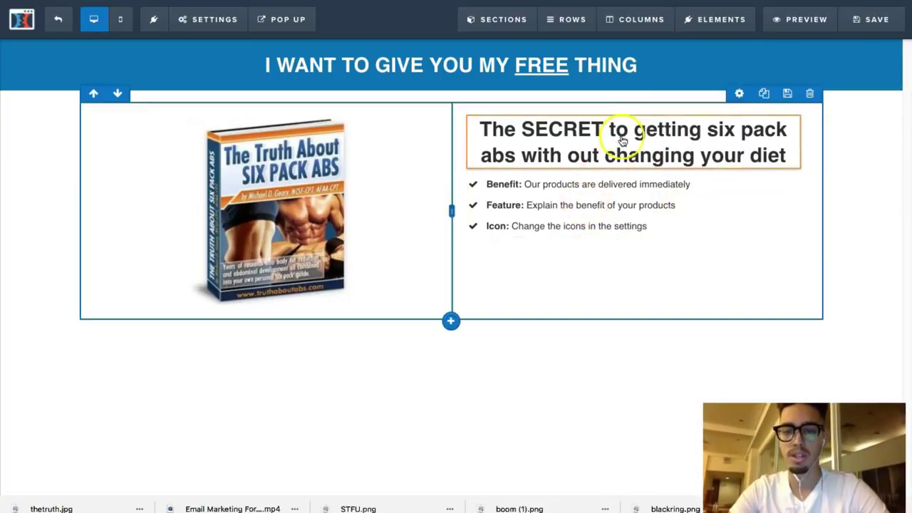
{"action": "left_click", "coordinate": [633, 168]}
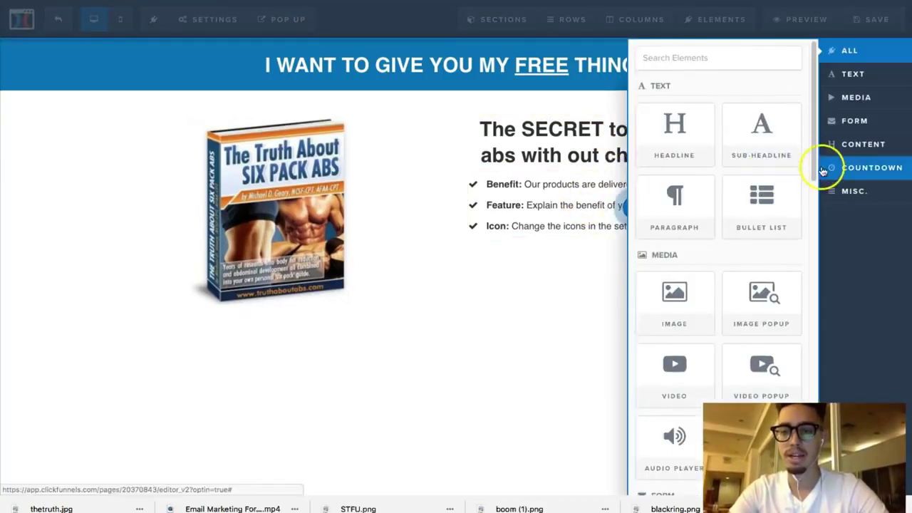
{"action": "left_click_drag", "start_coordinate": [649, 174], "coordinate": [620, 179]}
{"action": "left_click", "coordinate": [675, 179]}
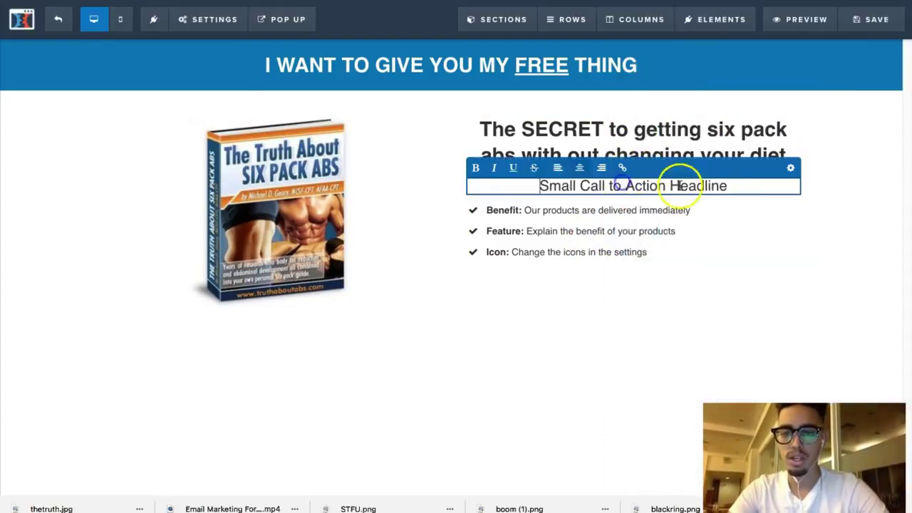
{"action": "left_click_drag", "start_coordinate": [730, 183], "coordinate": [478, 187]}
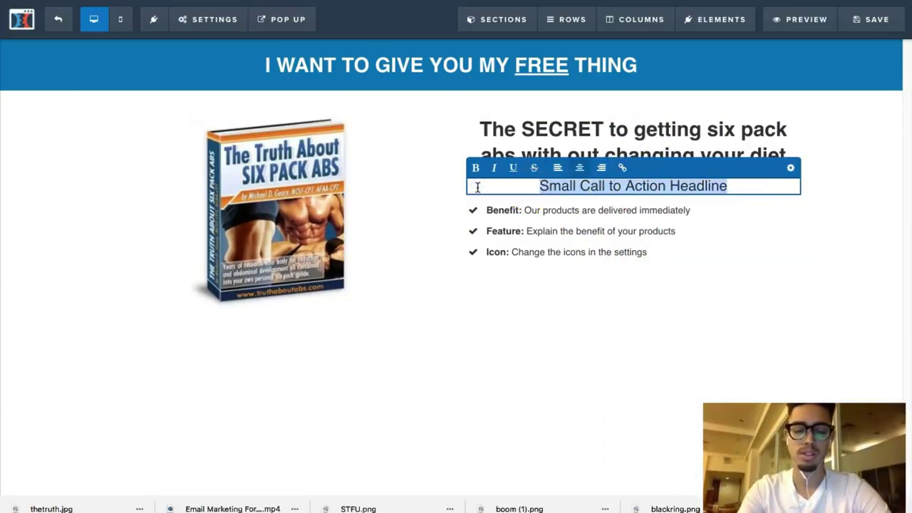
Step: Type the sub-headline 'FREE EBOOK GIVES YOU THE STEP BY STEP METHOD TO SHRED BELLY FAT'
{"action": "type", "text": "FREE EBOOK G"}
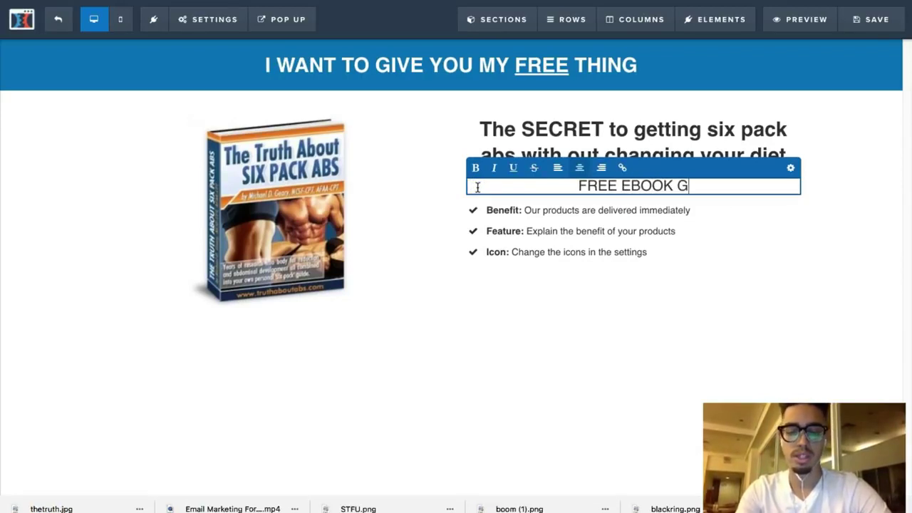
{"action": "type", "text": "IVES YO"}
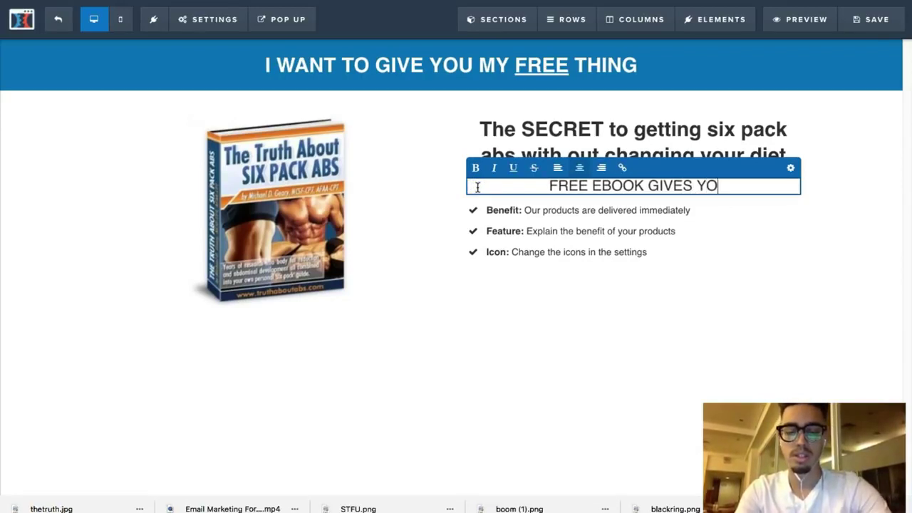
{"action": "type", "text": "U THE STEP BY STE P"}
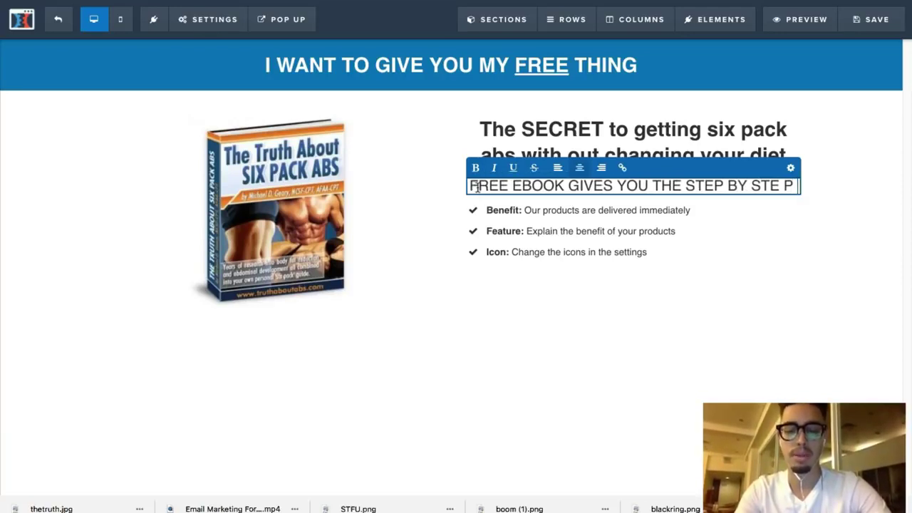
{"action": "key", "text": "BackSpace"}
{"action": "key", "text": "BackSpace"}
{"action": "type", "text": "P BE"}
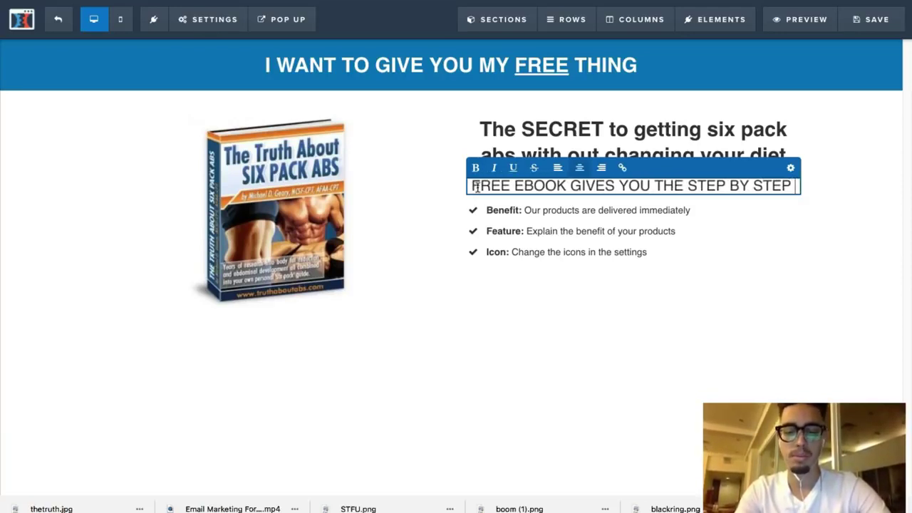
{"action": "key", "text": "BackSpace"}
{"action": "key", "text": "BackSpace"}
{"action": "type", "text": "METHO"}
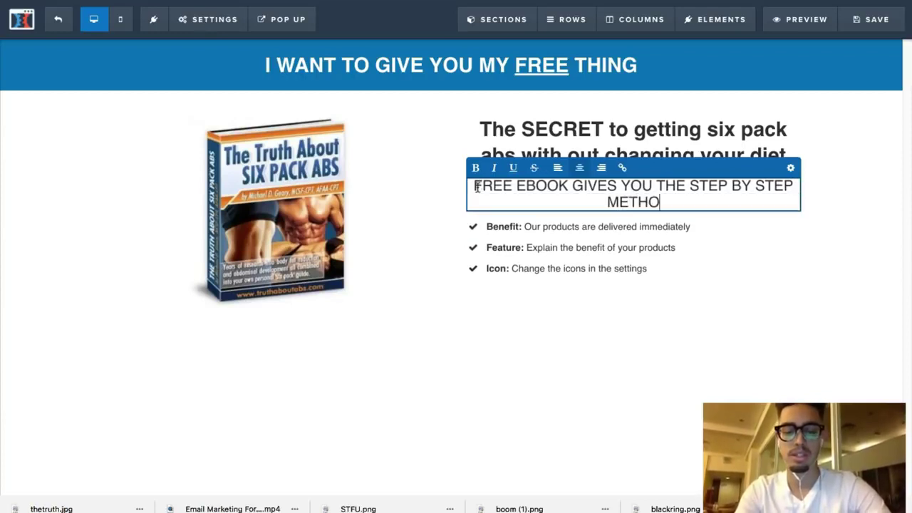
{"action": "type", "text": "D TO SHRE"}
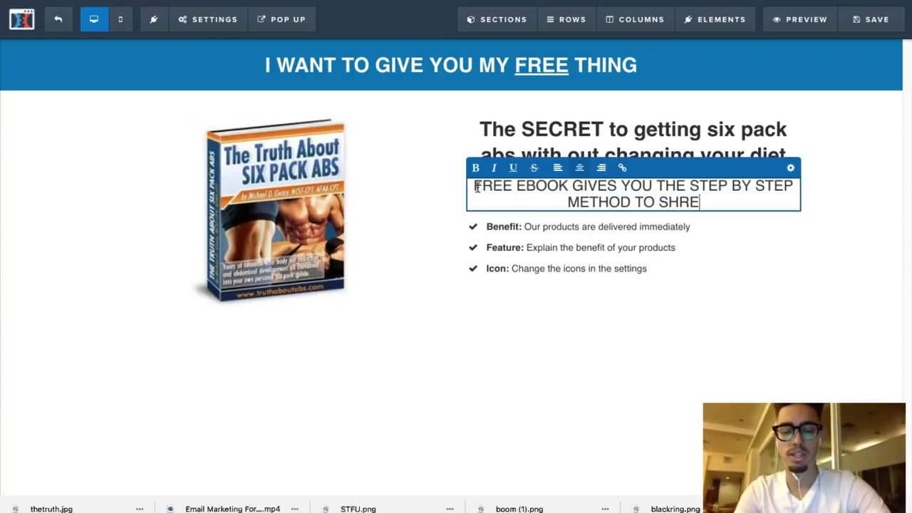
{"action": "type", "text": "D BELLY FAT"}
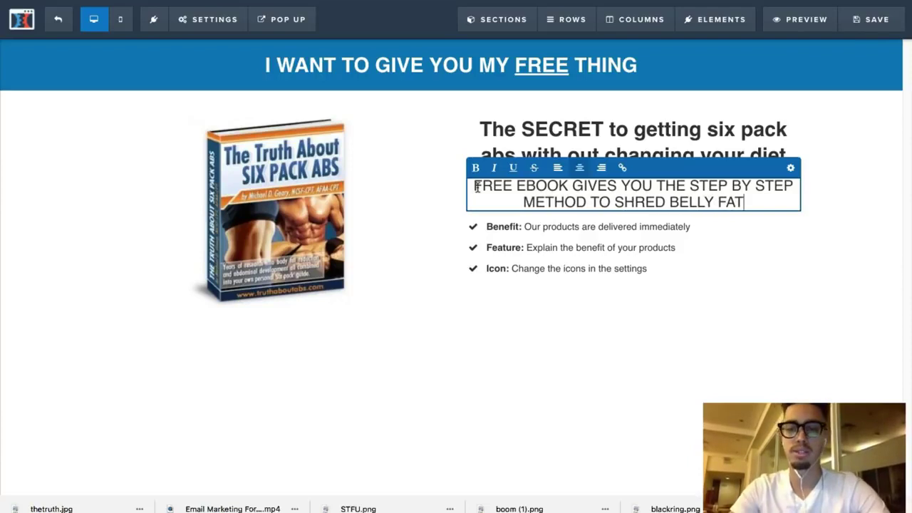
{"action": "left_click", "coordinate": [579, 308]}
{"action": "left_click", "coordinate": [689, 229]}
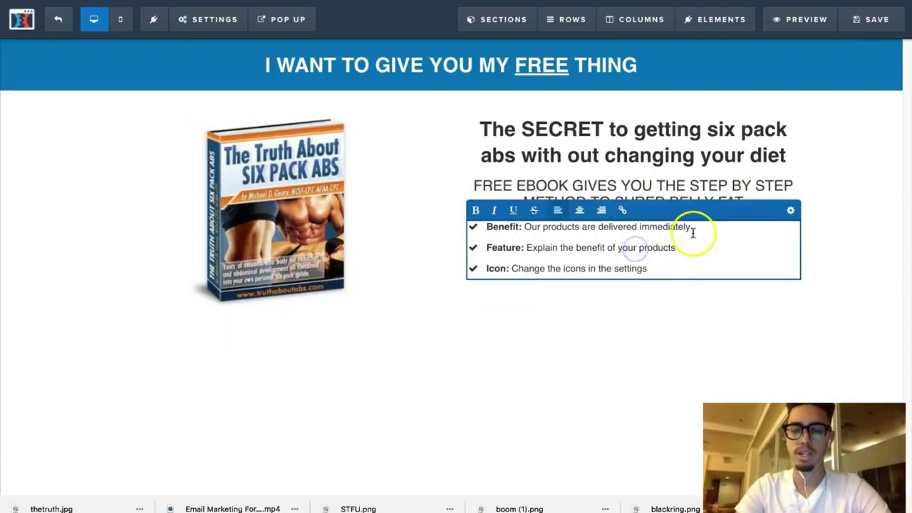
Step: Rewrite the first two bullets as 'BENEFIT #1' and 'BENEFIT# 2'
{"action": "left_click_drag", "start_coordinate": [646, 233], "coordinate": [486, 228]}
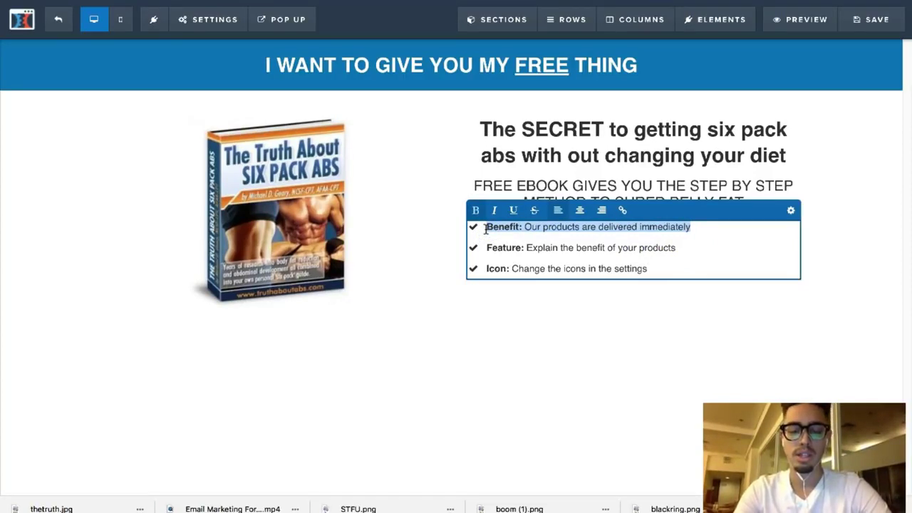
{"action": "type", "text": "BENEFIT #!"}
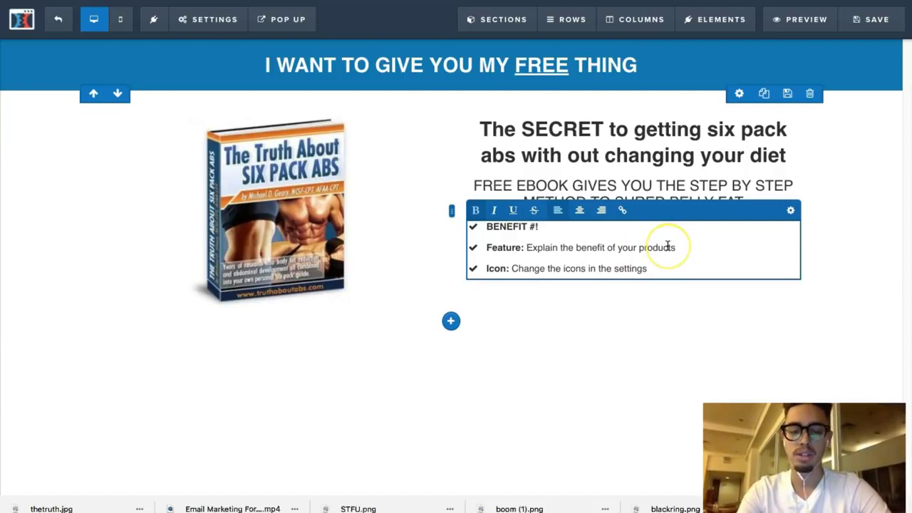
{"action": "key", "text": "BackSpace"}
{"action": "type", "text": "1"}
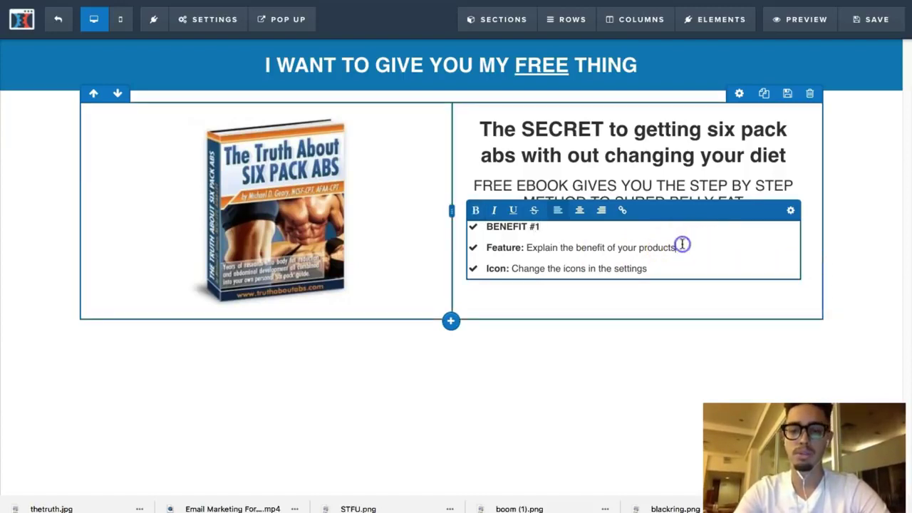
{"action": "left_click_drag", "start_coordinate": [675, 247], "coordinate": [478, 247]}
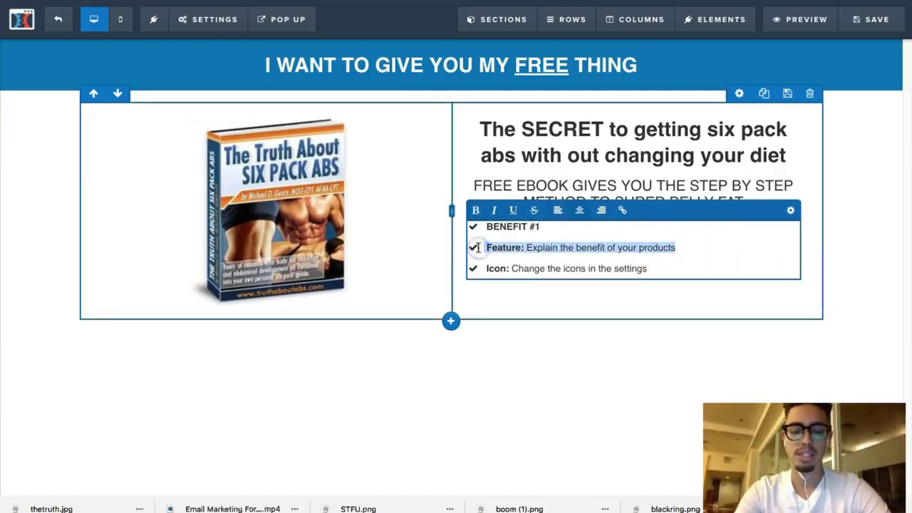
{"action": "type", "text": "BENE"}
{"action": "key", "text": "BackSpace"}
{"action": "key", "text": "BackSpace"}
{"action": "key", "text": "BackSpace"}
{"action": "key", "text": "BackSpace"}
{"action": "key", "text": "BackSpace"}
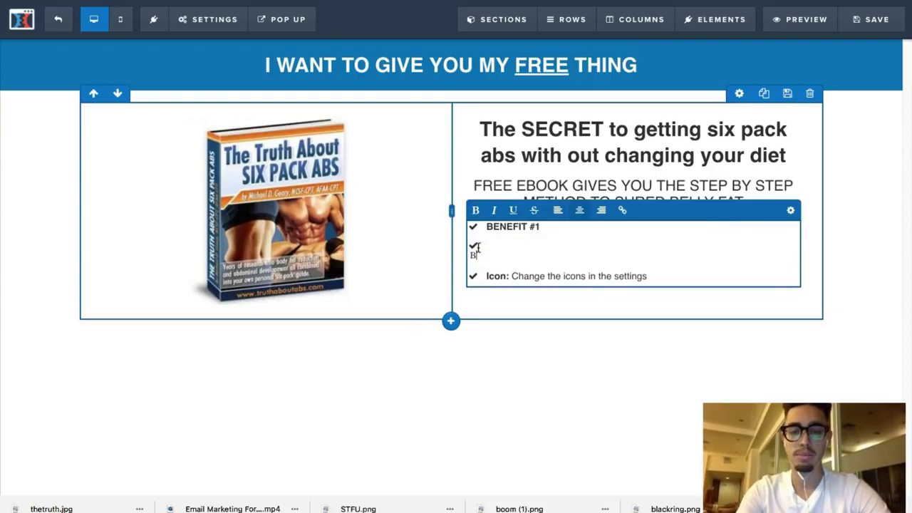
{"action": "key", "text": "Return"}
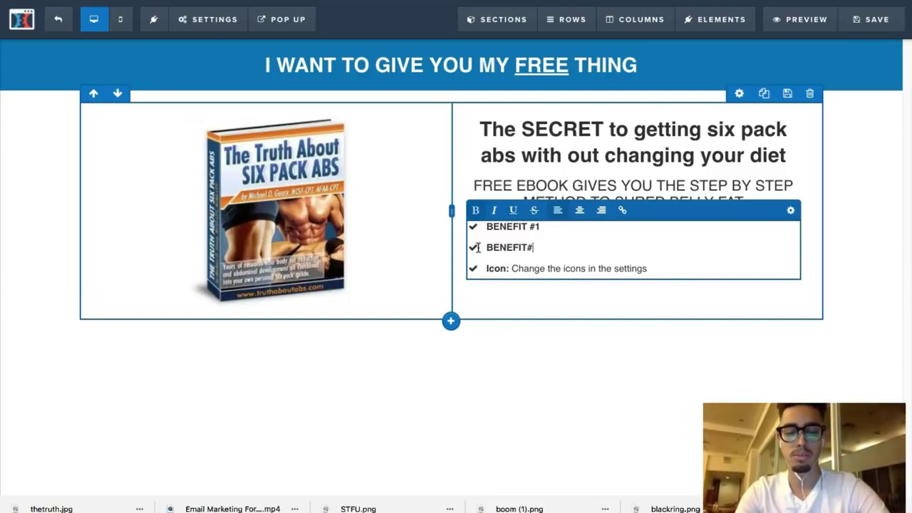
{"action": "type", "text": "BENEFIT# "}
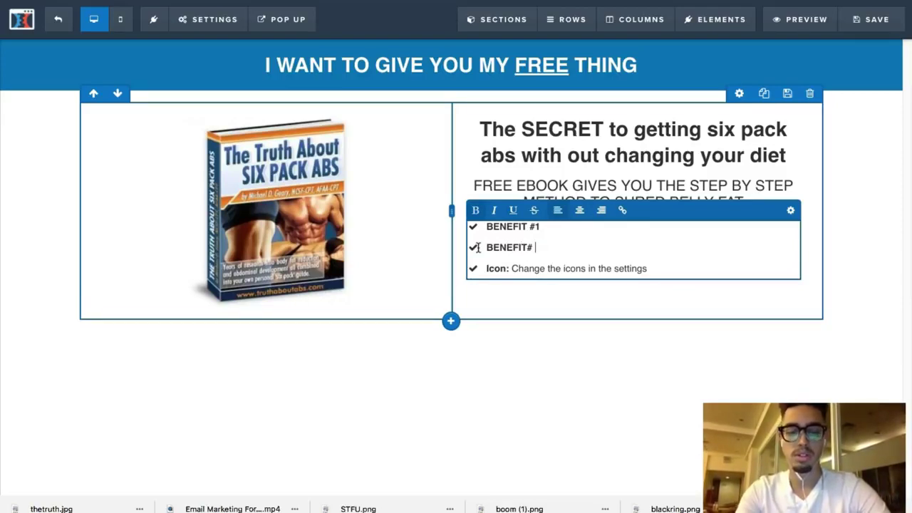
{"action": "type", "text": "2"}
Step: Replace the Icon sample line with the third bullet 'BENEFIT# 3'
{"action": "left_click_drag", "start_coordinate": [662, 268], "coordinate": [469, 271]}
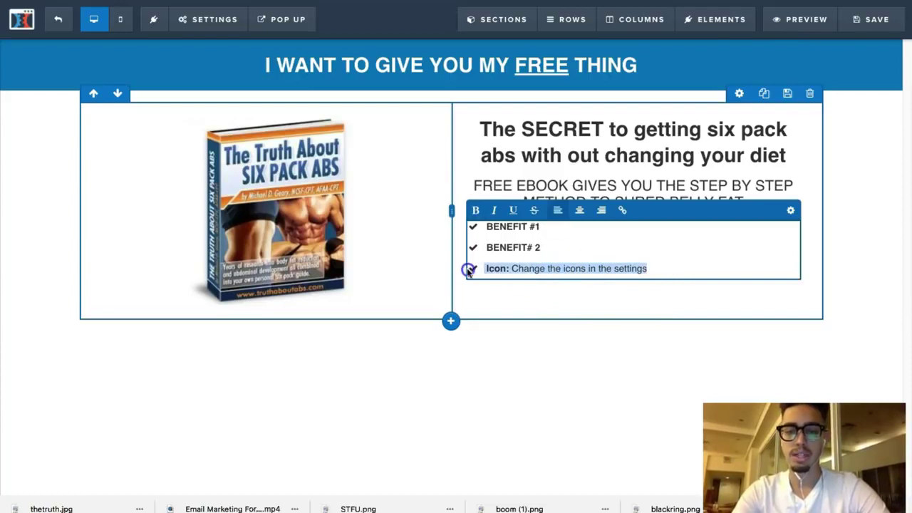
{"action": "key", "text": "BackSpace"}
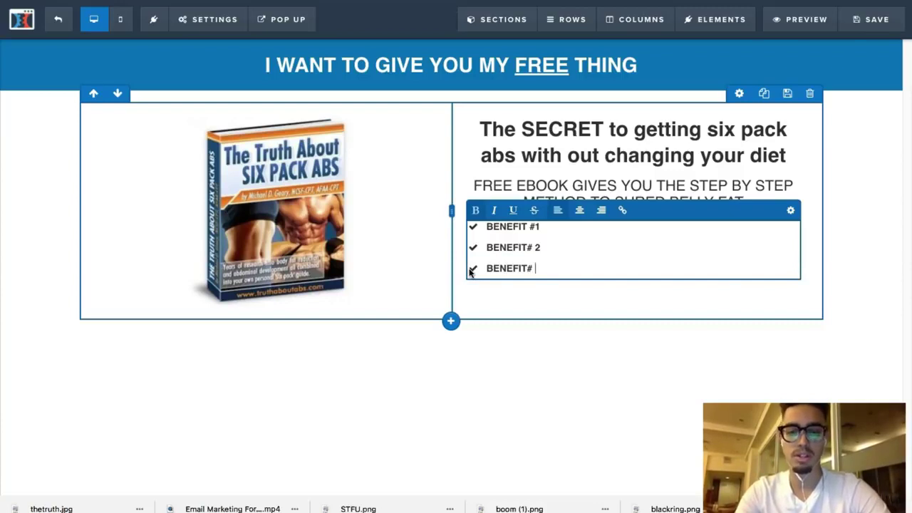
{"action": "type", "text": "BENEFIT# #"}
{"action": "key", "text": "BackSpace"}
{"action": "type", "text": "3"}
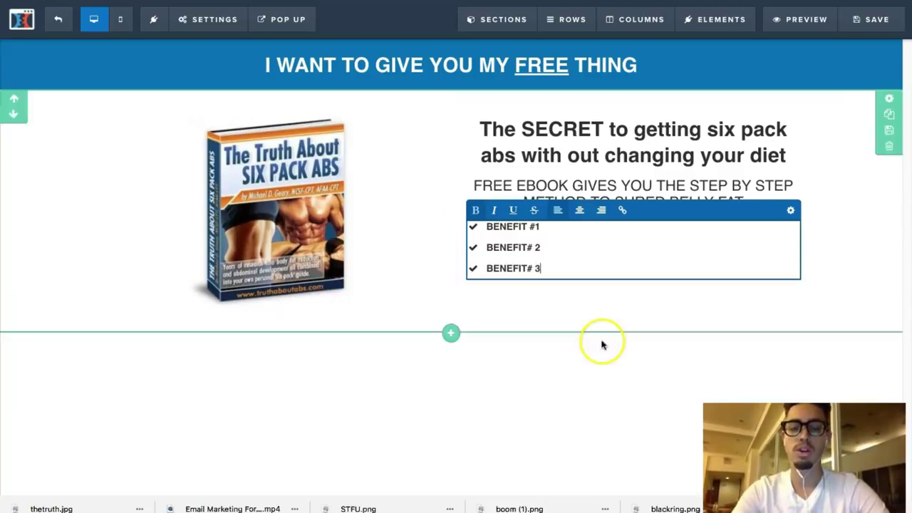
{"action": "left_click", "coordinate": [626, 367]}
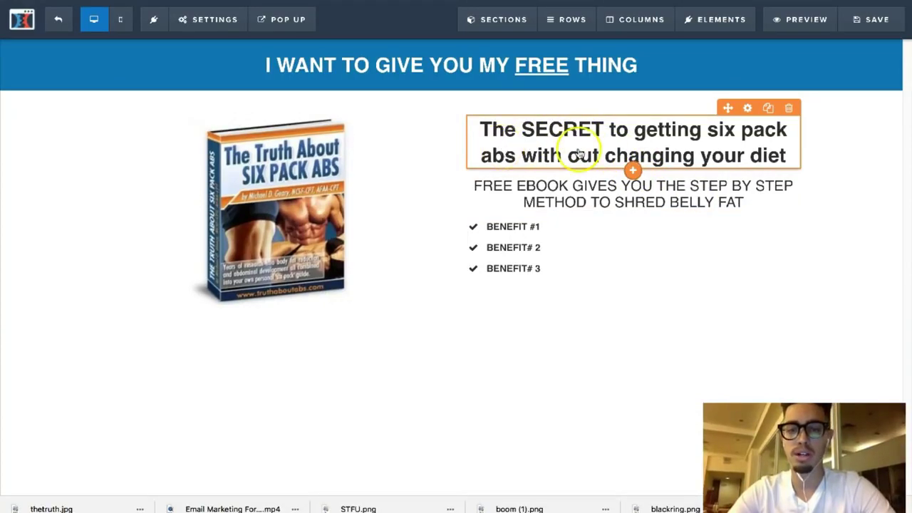
Step: Review the banner row's basic and advanced settings, then close them unchanged
{"action": "left_click", "coordinate": [681, 140]}
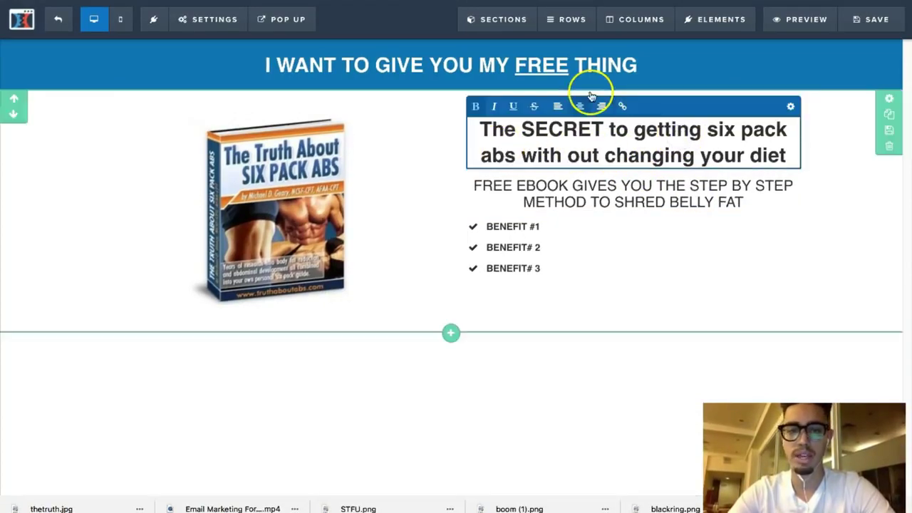
{"action": "left_click", "coordinate": [622, 64]}
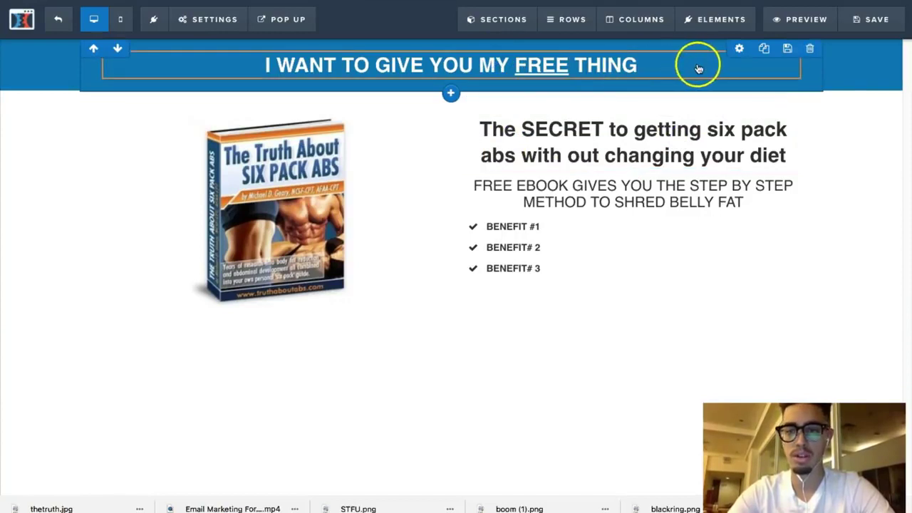
{"action": "left_click", "coordinate": [737, 45]}
{"action": "left_click", "coordinate": [832, 84]}
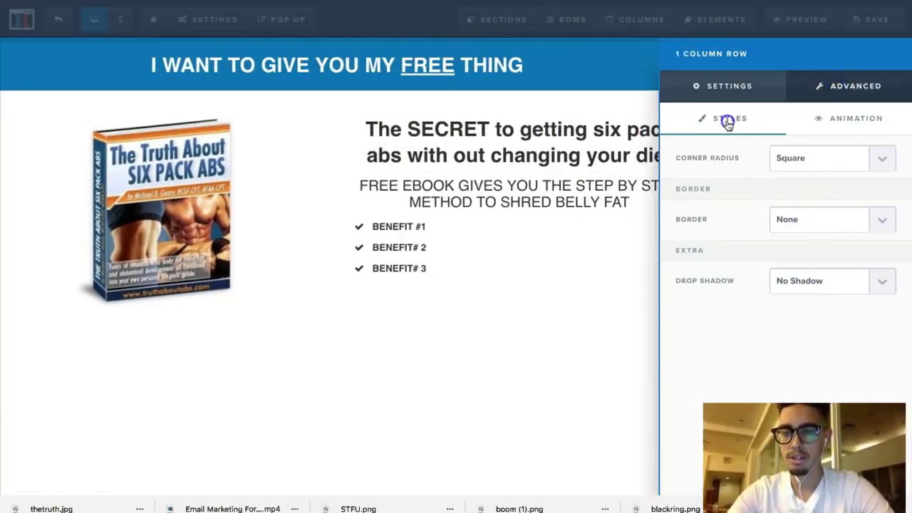
{"action": "left_click", "coordinate": [727, 87]}
{"action": "scroll", "coordinate": [786, 346], "scroll_direction": "down", "scroll_amount": 1}
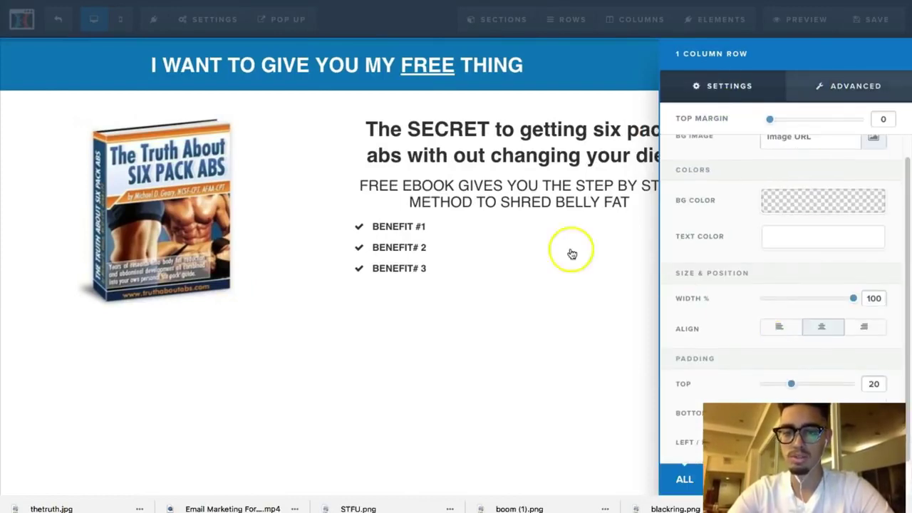
{"action": "left_click", "coordinate": [572, 253]}
Step: Set the banner headline's Text Shadow to Strong Shadow under Advanced styles
{"action": "left_click", "coordinate": [590, 72]}
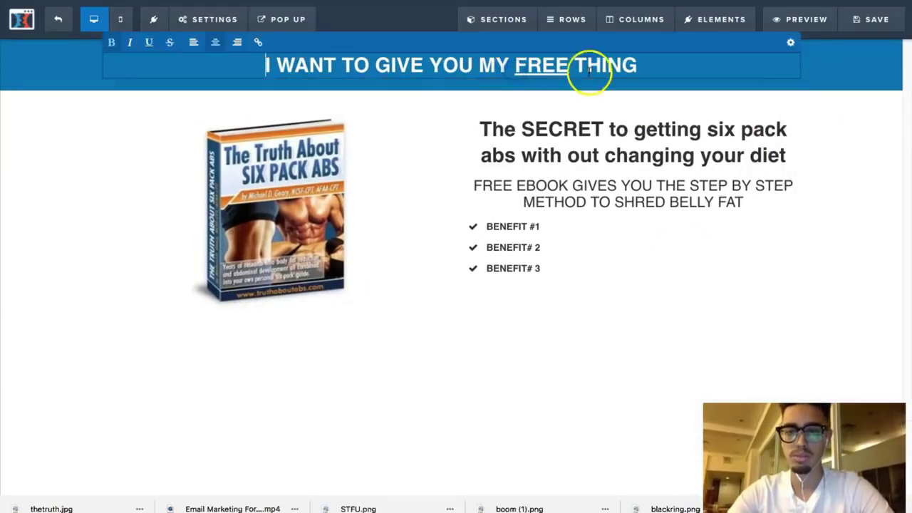
{"action": "left_click", "coordinate": [791, 42]}
{"action": "scroll", "coordinate": [793, 284], "scroll_direction": "down", "scroll_amount": 1}
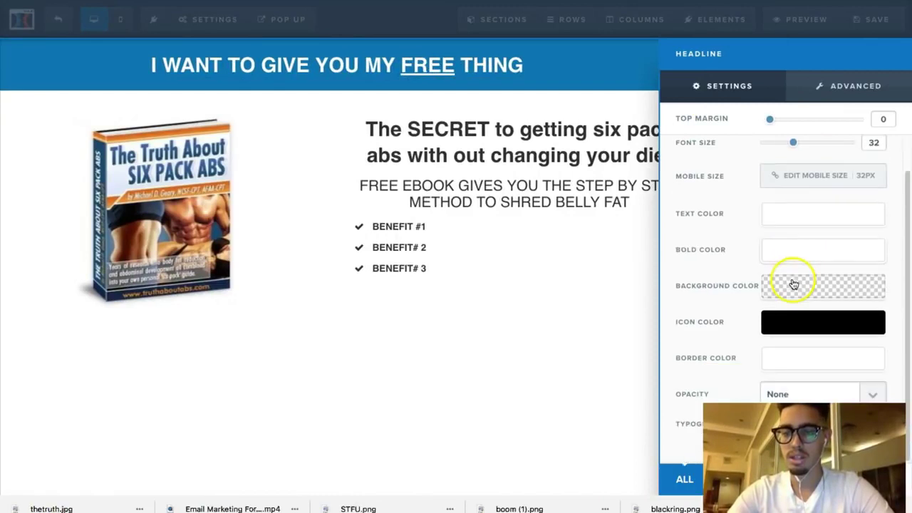
{"action": "left_click", "coordinate": [843, 86]}
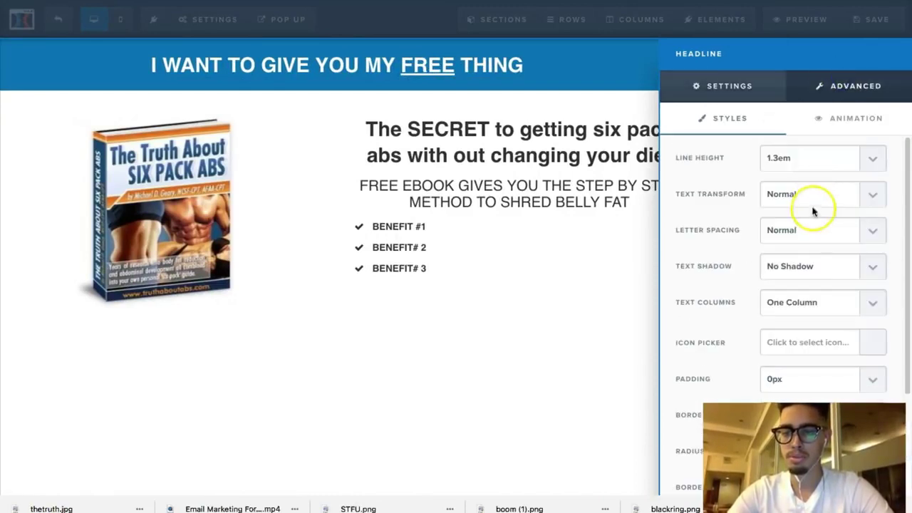
{"action": "left_click", "coordinate": [795, 269]}
{"action": "left_click", "coordinate": [798, 303]}
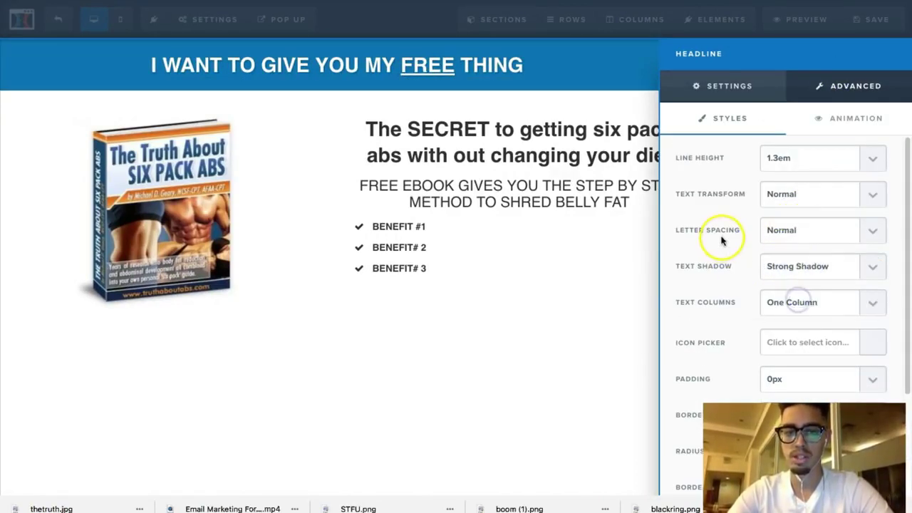
{"action": "left_click", "coordinate": [608, 276]}
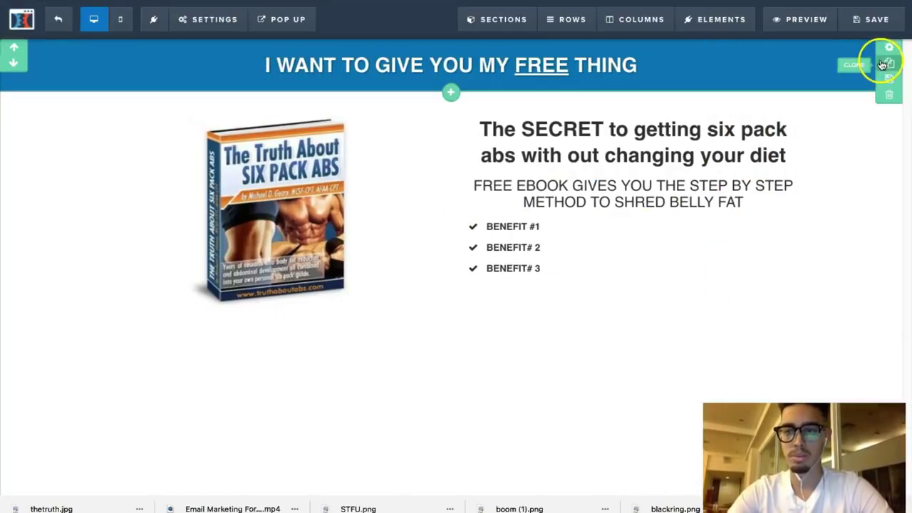
Step: Go through the banner section and row settings, leaving the content sitting closer beneath the headline bar
{"action": "left_click", "coordinate": [887, 52]}
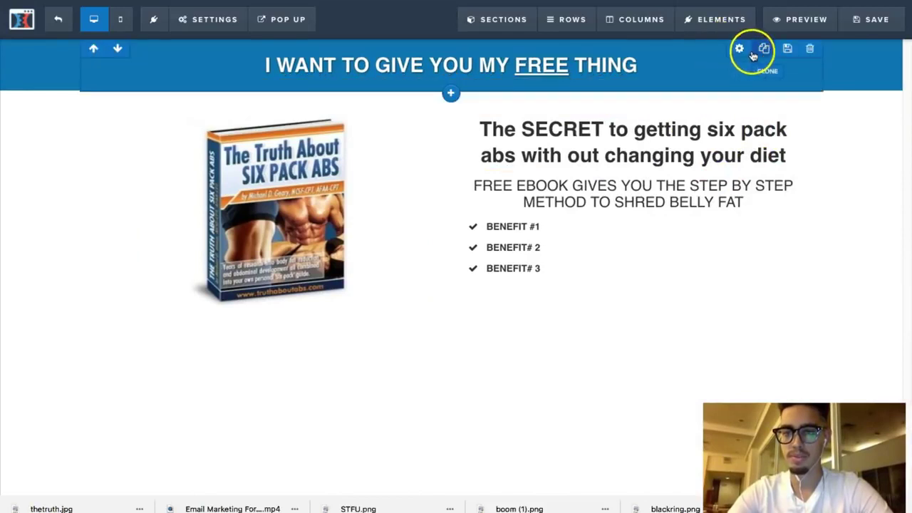
{"action": "left_click", "coordinate": [742, 49]}
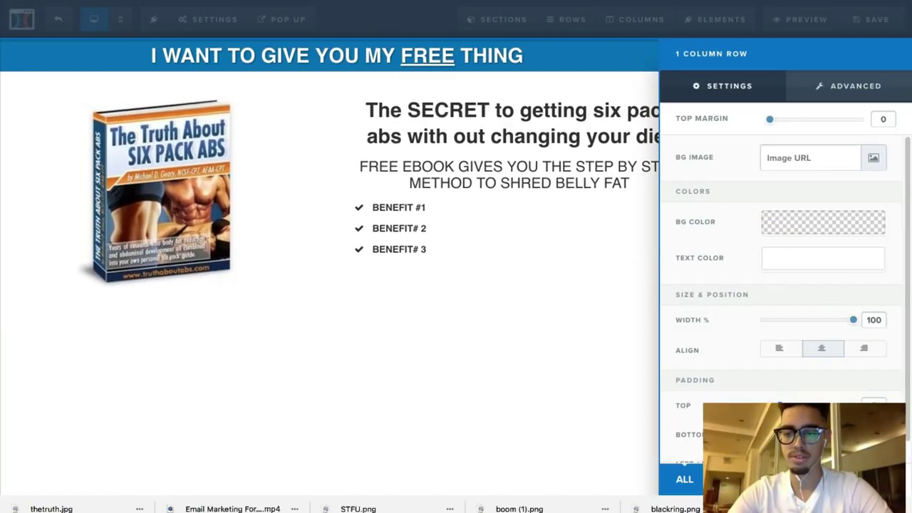
{"action": "left_click", "coordinate": [615, 361]}
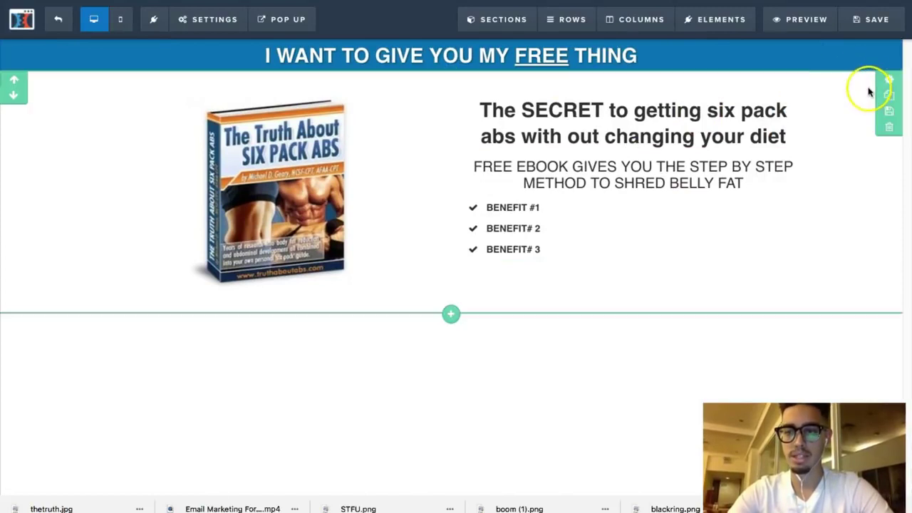
{"action": "left_click", "coordinate": [890, 77]}
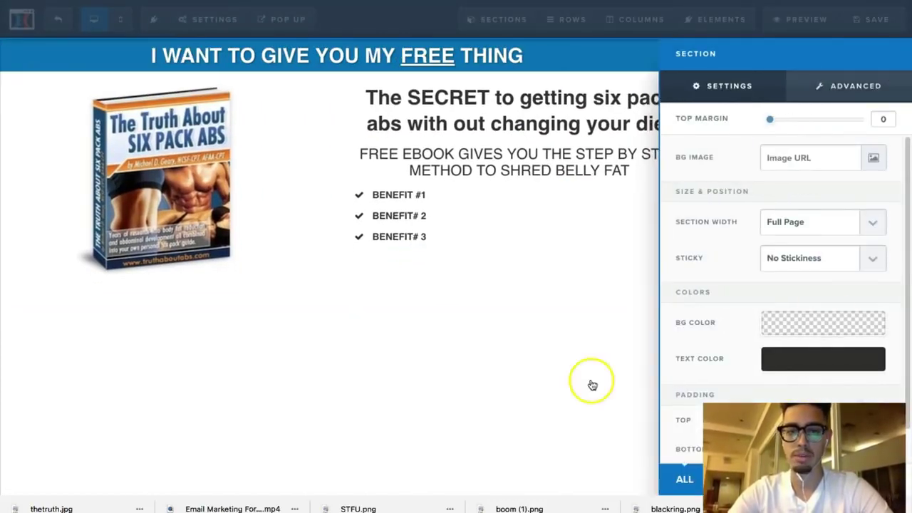
{"action": "left_click", "coordinate": [552, 369]}
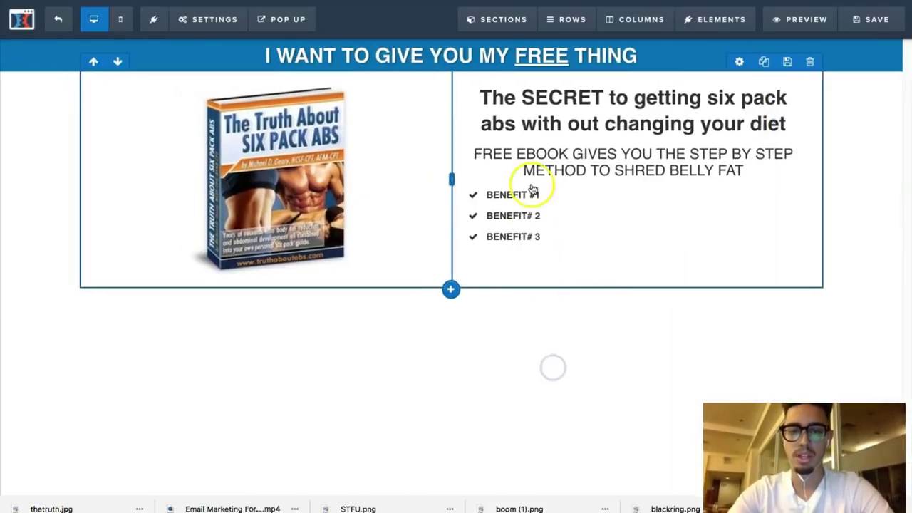
Step: Add 'FAST' and the opening words 'This FREE Book Reveals' to the headline
{"action": "left_click", "coordinate": [542, 122]}
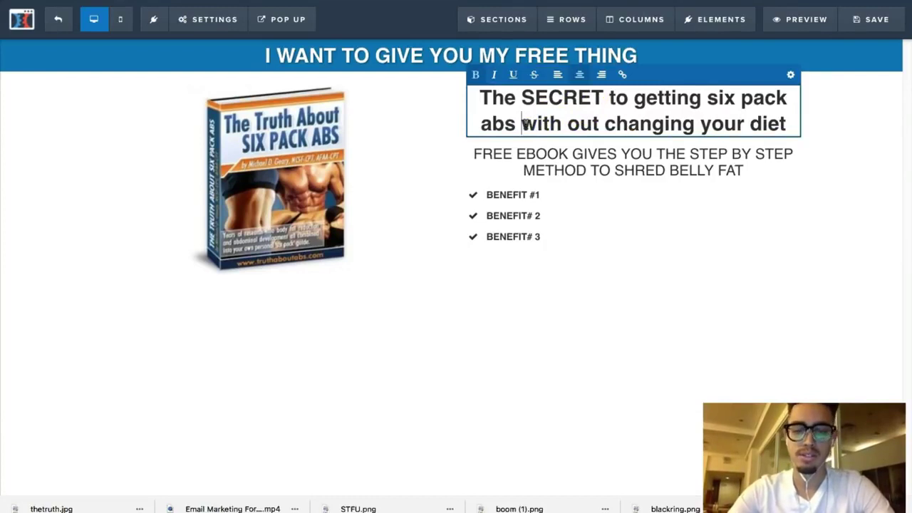
{"action": "type", "text": "FAST"}
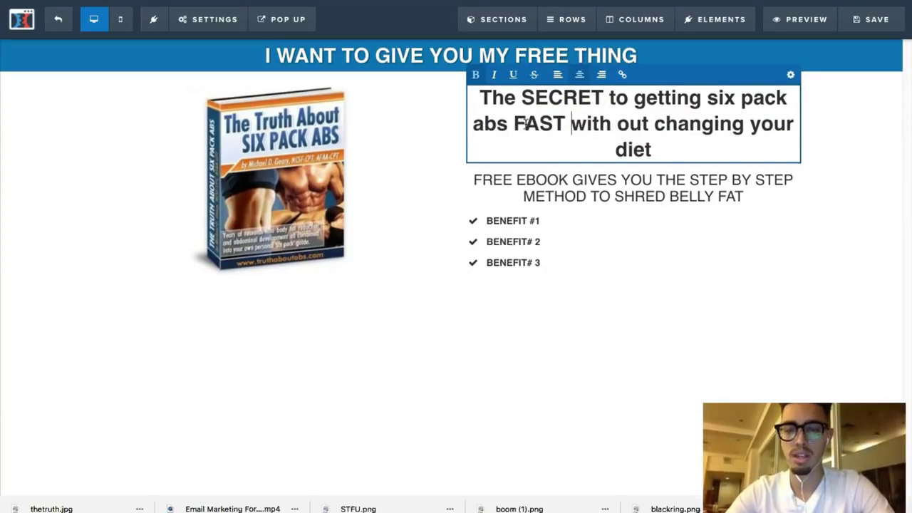
{"action": "left_click", "coordinate": [476, 99]}
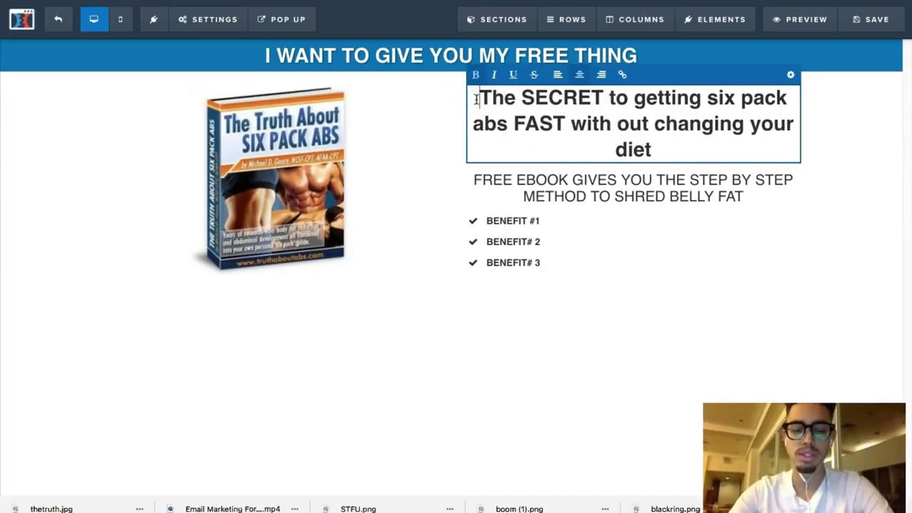
{"action": "type", "text": "T"}
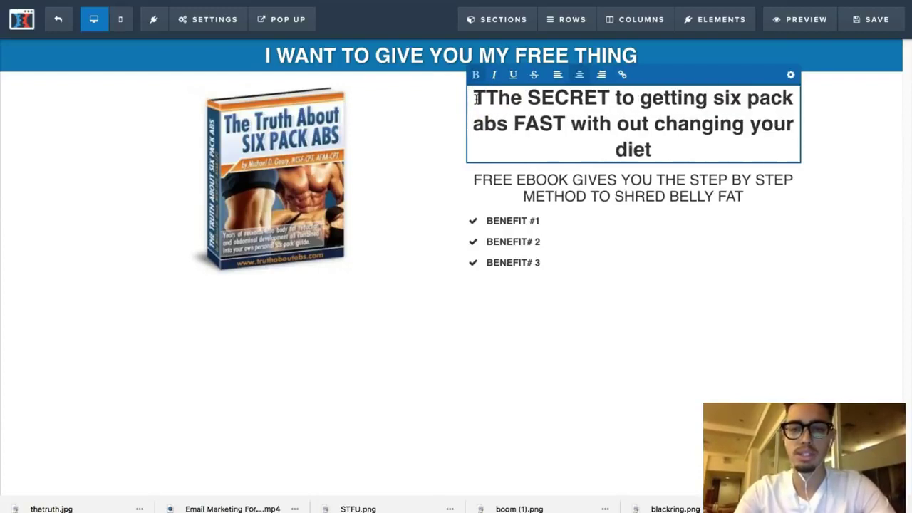
{"action": "type", "text": "his FREE"}
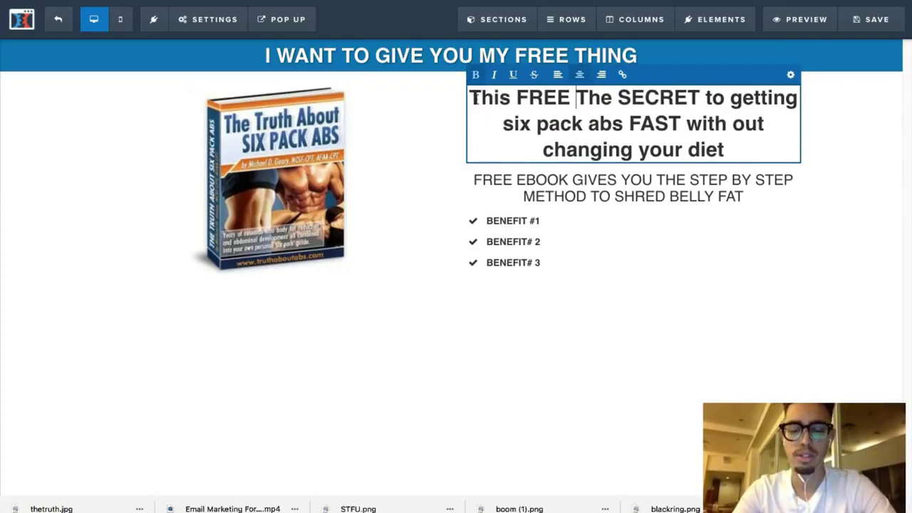
{"action": "type", "text": " Book "}
{"action": "type", "text": "Rev"}
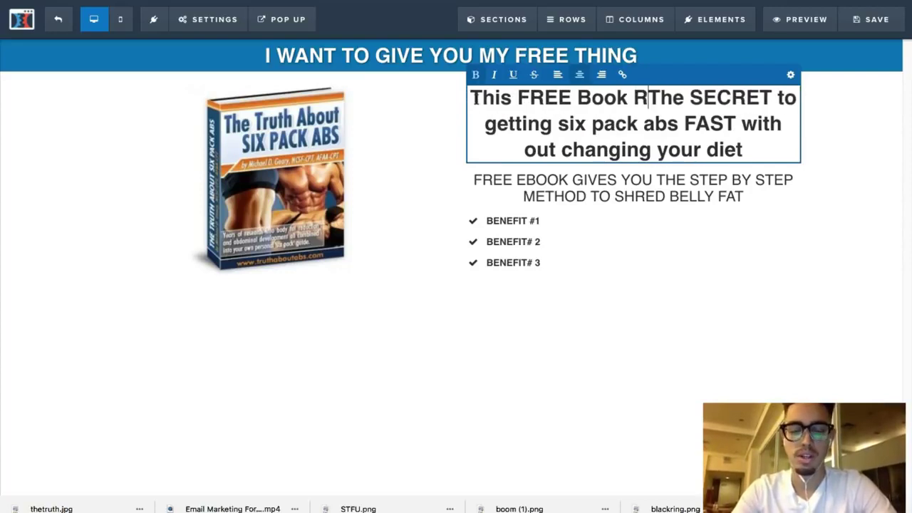
{"action": "type", "text": "eals"}
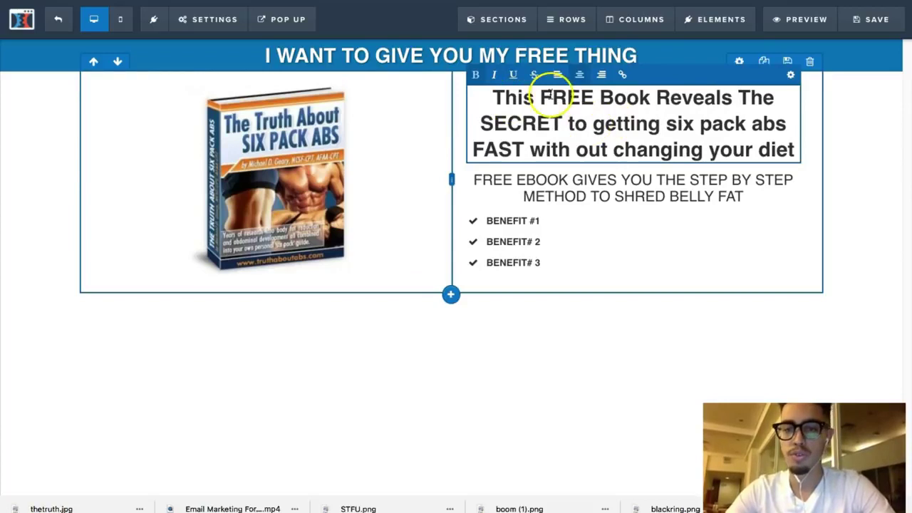
Step: Underline the word FREE in the headline
{"action": "left_click_drag", "start_coordinate": [538, 97], "coordinate": [593, 98]}
{"action": "mouse_move", "coordinate": [171, 16]}
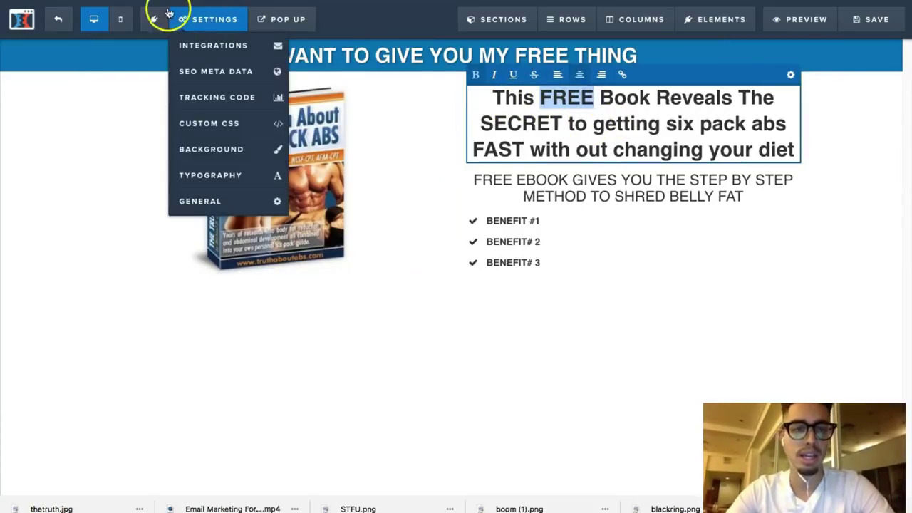
{"action": "left_click", "coordinate": [513, 74]}
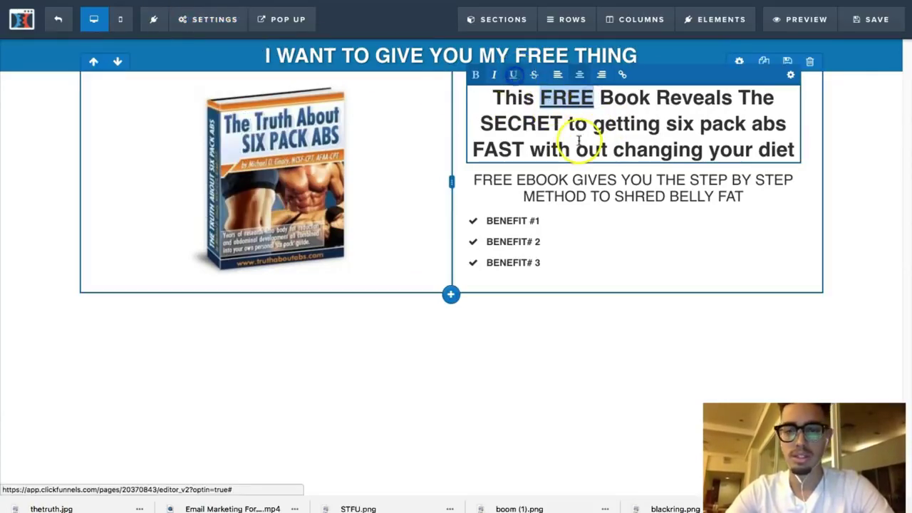
{"action": "left_click", "coordinate": [578, 139]}
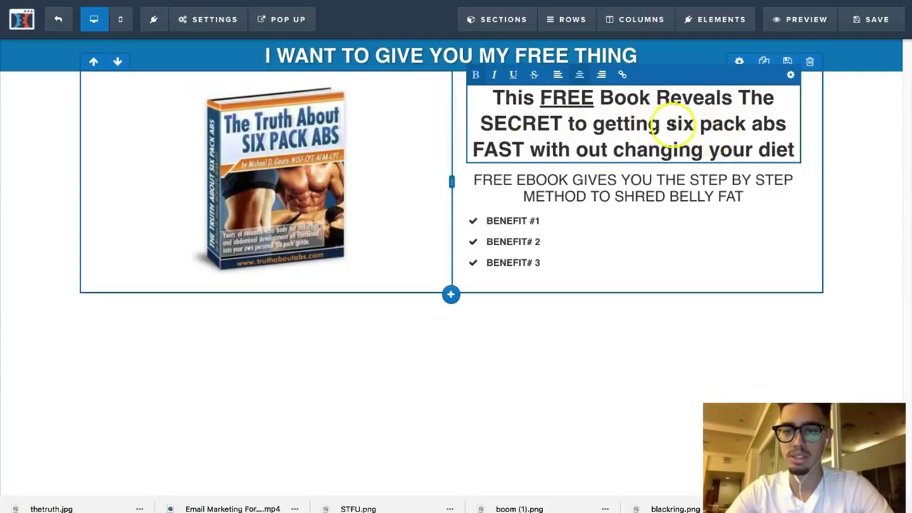
Step: Capitalize Six, Pack, Getting and Abs in the headline
{"action": "key", "text": "BackSpace"}
{"action": "type", "text": "S"}
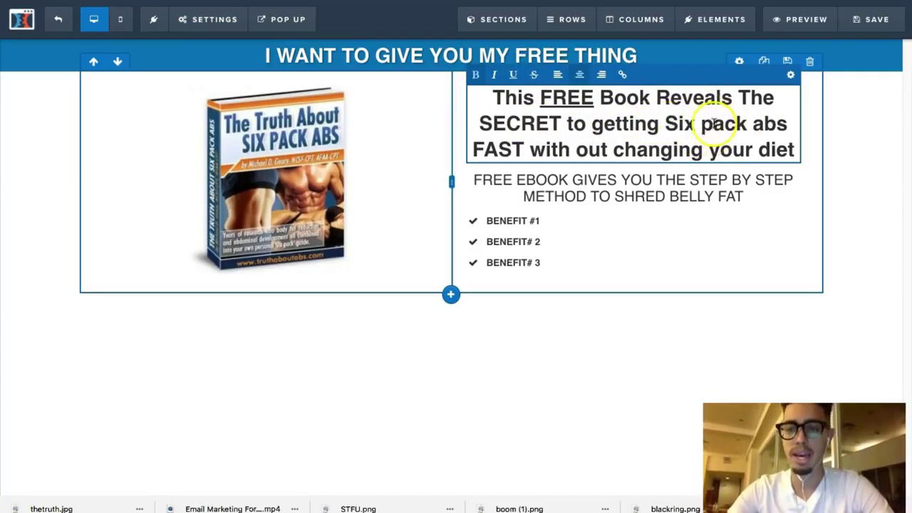
{"action": "key", "text": "BackSpace"}
{"action": "type", "text": "P"}
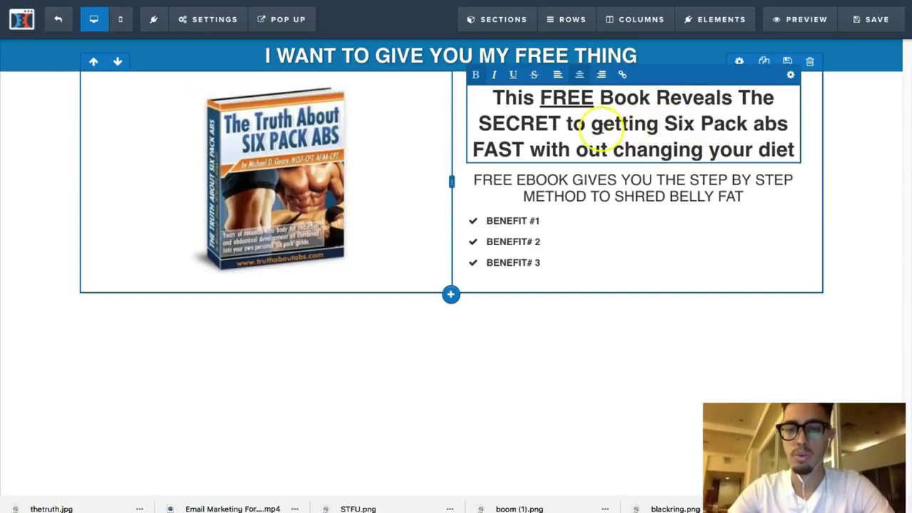
{"action": "key", "text": "BackSpace"}
{"action": "type", "text": "G"}
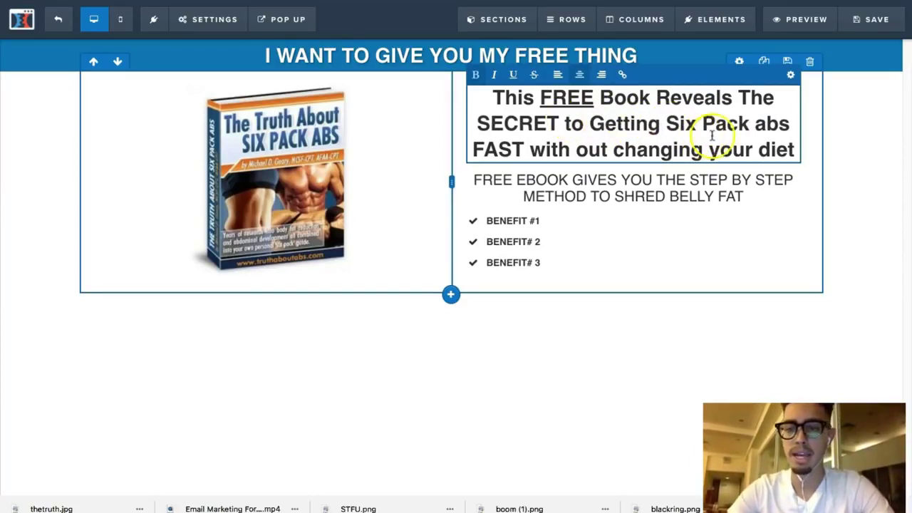
{"action": "left_click", "coordinate": [764, 124]}
{"action": "key", "text": "BackSpace"}
{"action": "type", "text": "A"}
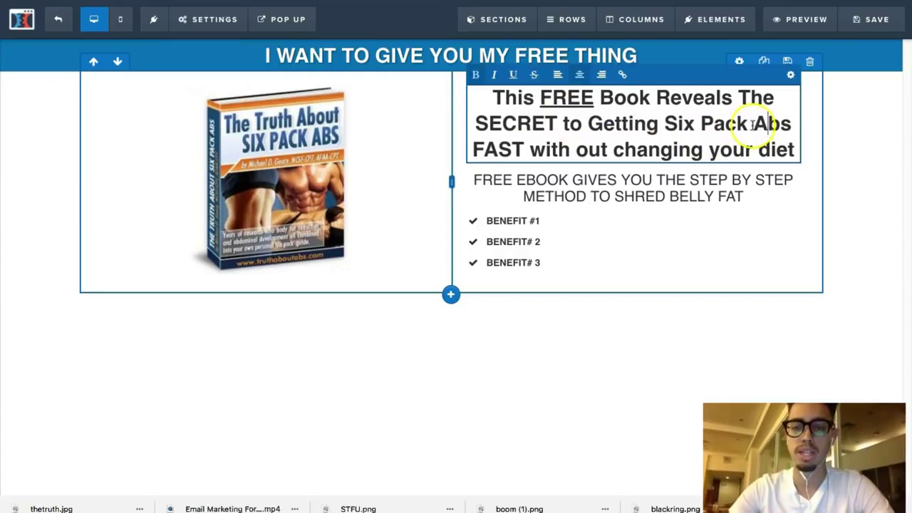
Step: Capitalize With, Out, Changing, Your and Diet to finish the headline
{"action": "left_click", "coordinate": [548, 148]}
{"action": "key", "text": "BackSpace"}
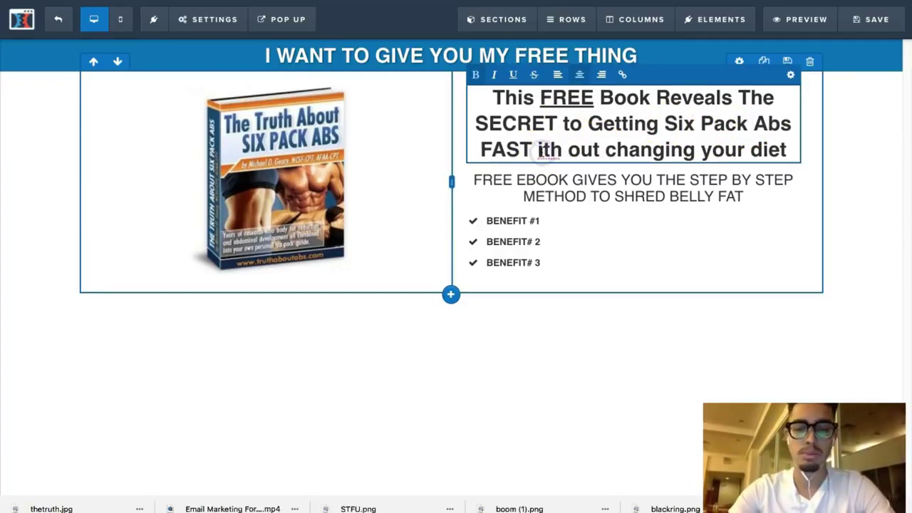
{"action": "type", "text": "W"}
{"action": "left_click", "coordinate": [589, 149]}
{"action": "key", "text": "BackSpace"}
{"action": "type", "text": "O"}
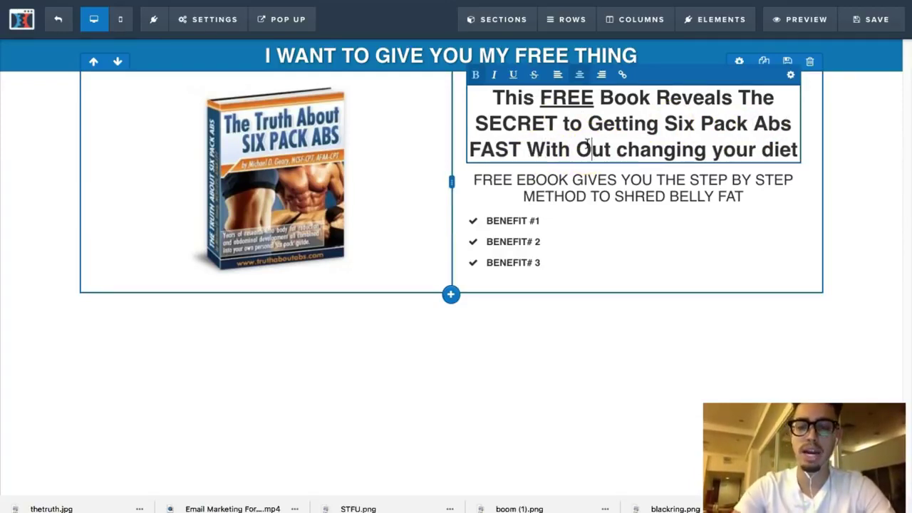
{"action": "left_click", "coordinate": [627, 149]}
{"action": "key", "text": "BackSpace"}
{"action": "type", "text": "C"}
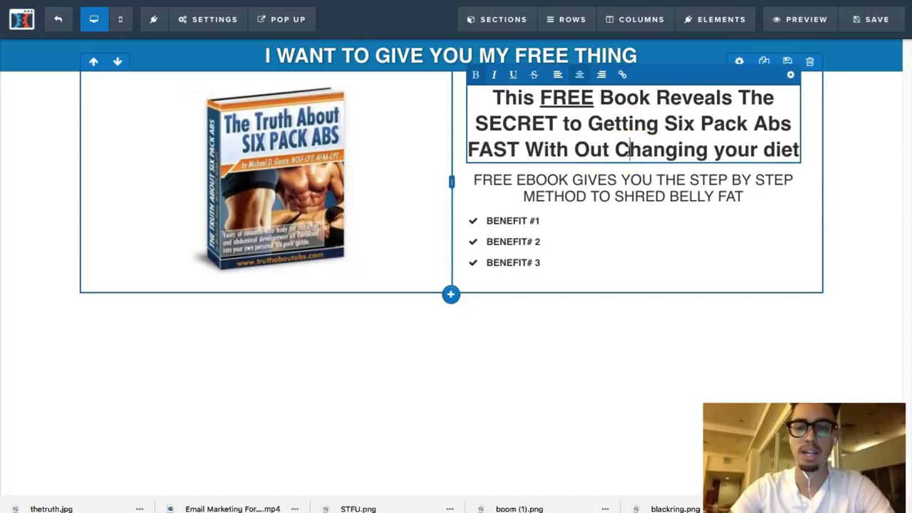
{"action": "left_click", "coordinate": [725, 149]}
{"action": "key", "text": "BackSpace"}
{"action": "type", "text": "Y"}
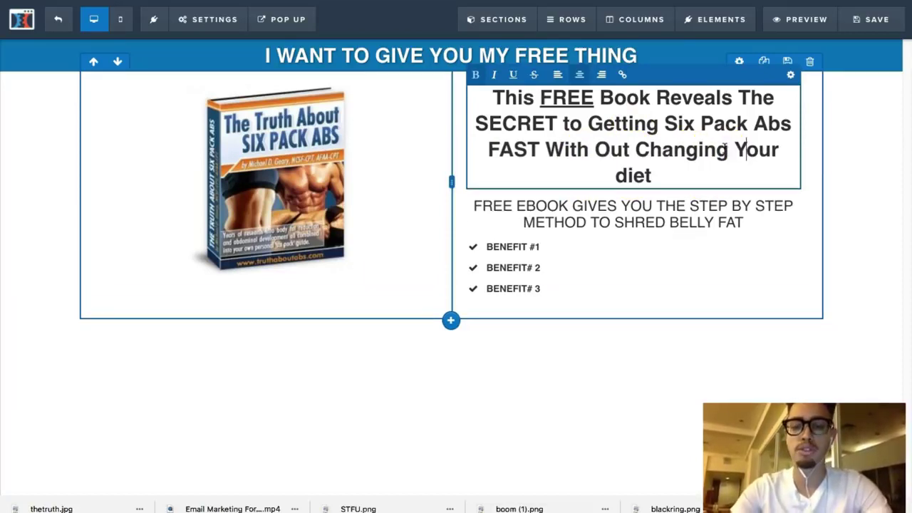
{"action": "left_click", "coordinate": [628, 177]}
{"action": "key", "text": "BackSpace"}
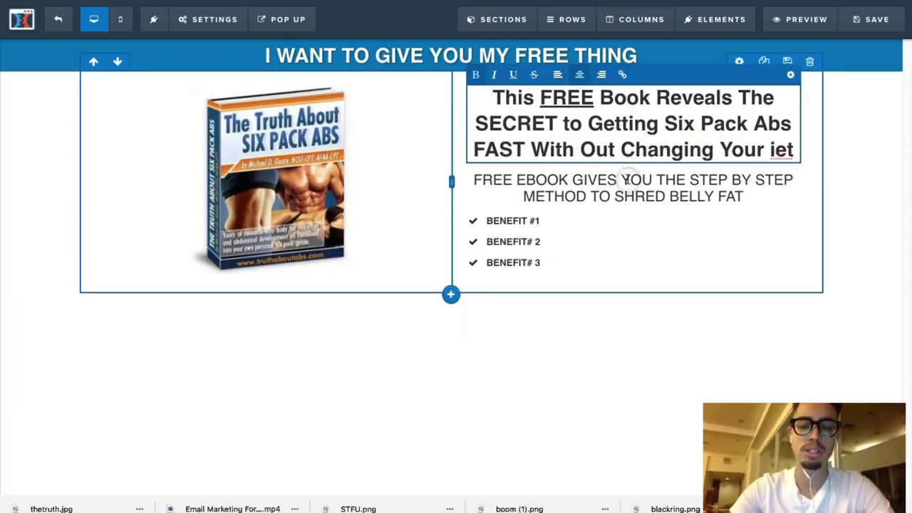
{"action": "type", "text": "D"}
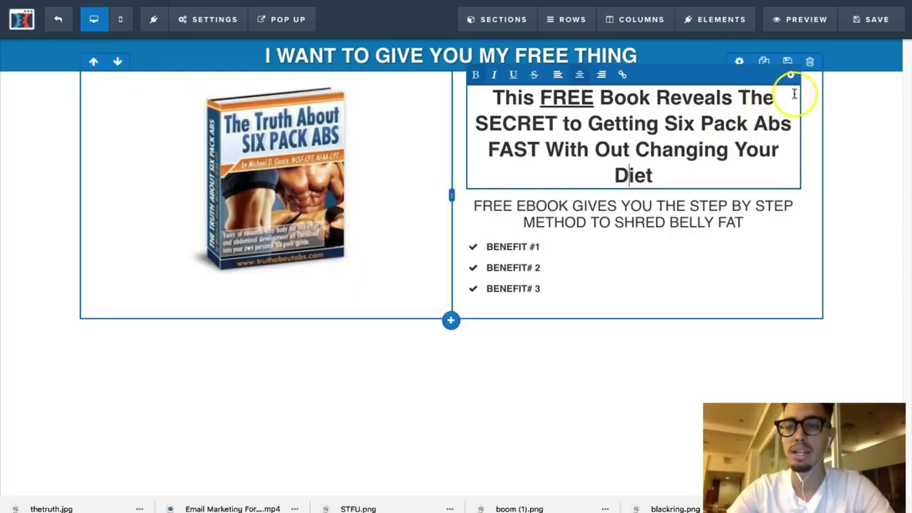
{"action": "left_click", "coordinate": [835, 118]}
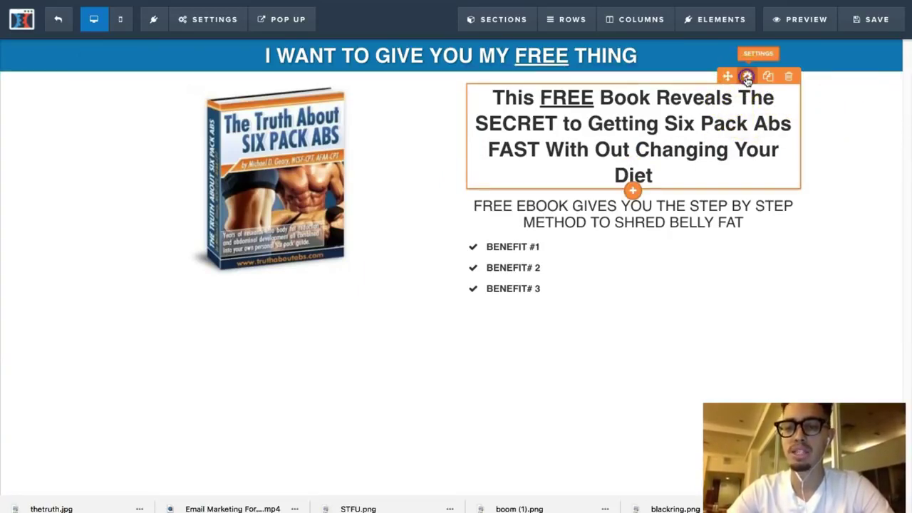
Step: Reduce the headline font size from 32 to 30 so it fits on three lines
{"action": "left_click", "coordinate": [747, 77]}
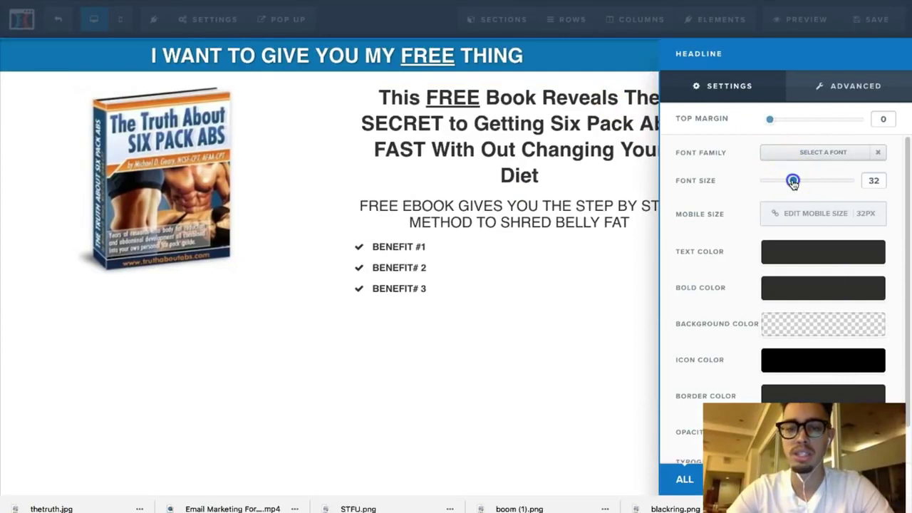
{"action": "left_click_drag", "start_coordinate": [792, 181], "coordinate": [789, 182]}
{"action": "left_click", "coordinate": [624, 189]}
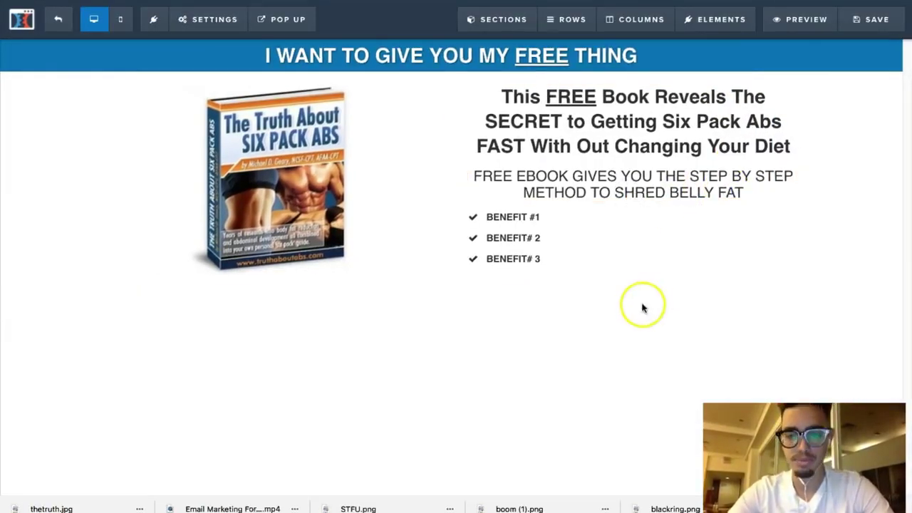
{"action": "left_click", "coordinate": [633, 271]}
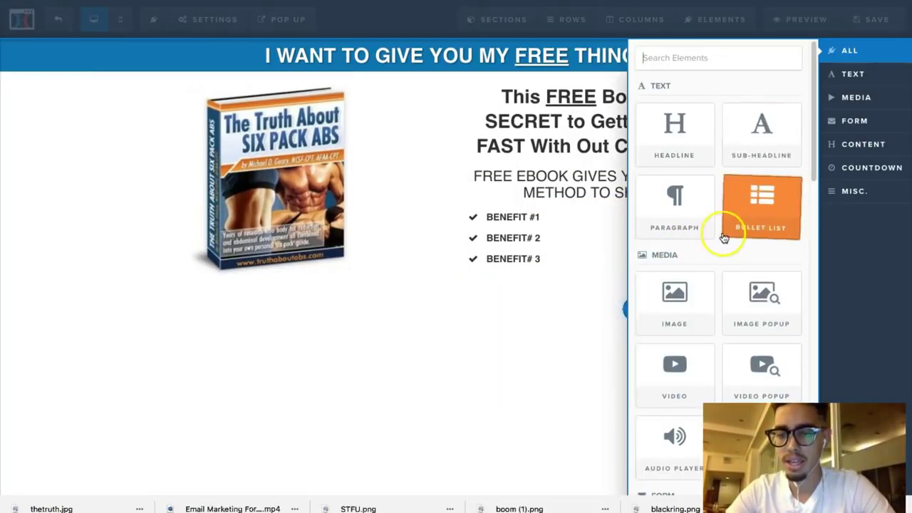
Step: Add an input field element below the benefit bullets
{"action": "scroll", "coordinate": [724, 232], "scroll_direction": "down", "scroll_amount": 5}
{"action": "scroll", "coordinate": [725, 226], "scroll_direction": "down", "scroll_amount": 5}
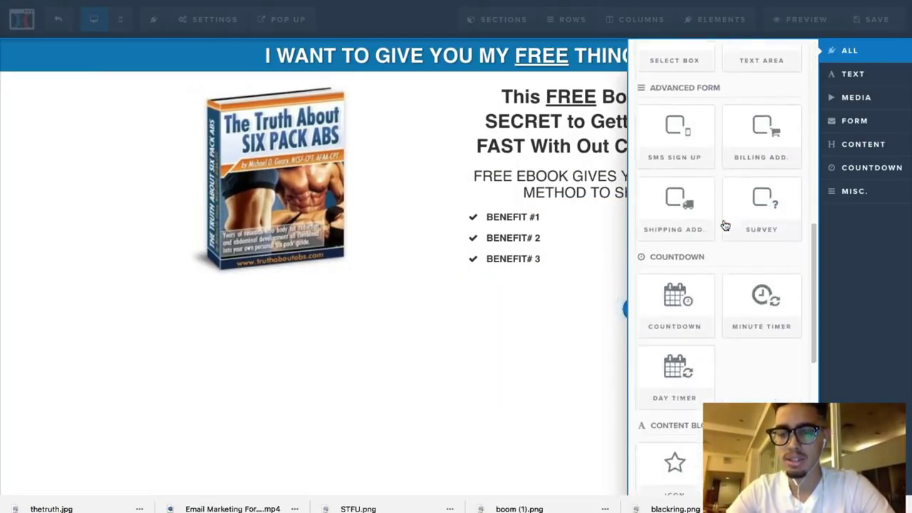
{"action": "scroll", "coordinate": [724, 224], "scroll_direction": "down", "scroll_amount": 5}
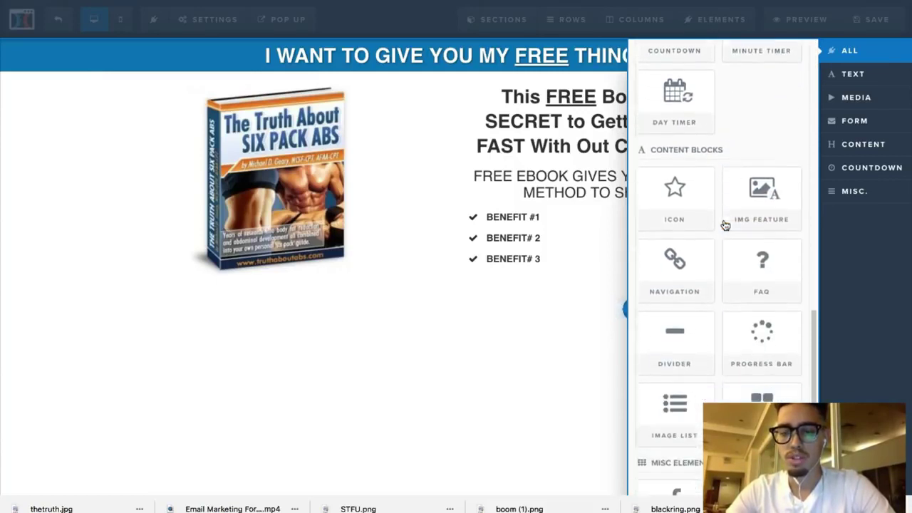
{"action": "left_click", "coordinate": [709, 213]}
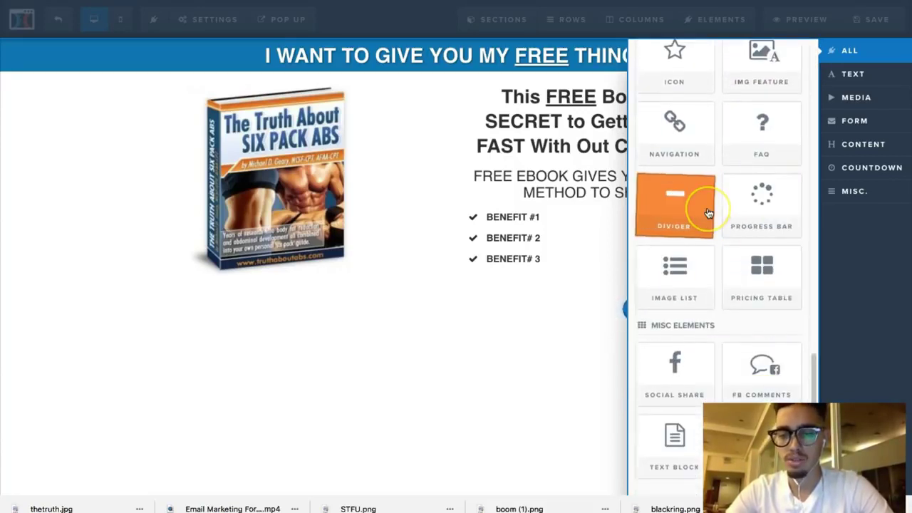
{"action": "scroll", "coordinate": [709, 212], "scroll_direction": "up", "scroll_amount": 3}
{"action": "scroll", "coordinate": [709, 212], "scroll_direction": "down", "scroll_amount": 3}
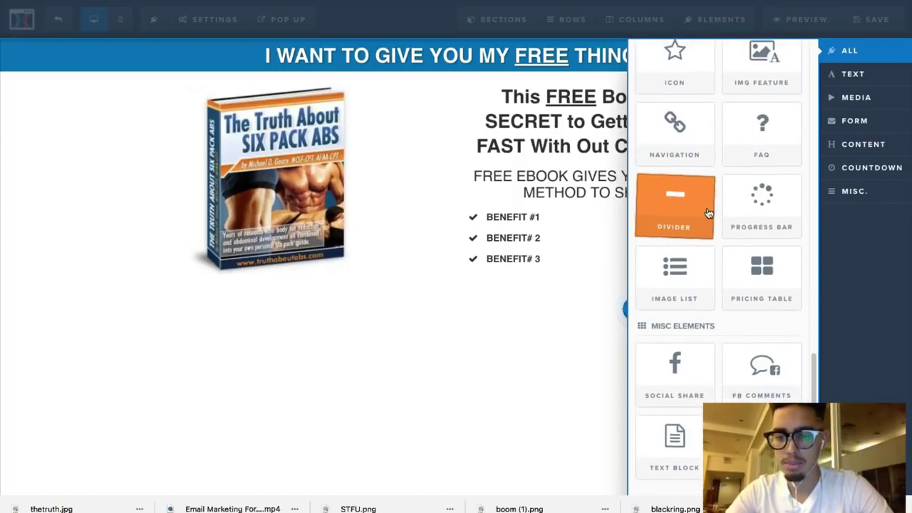
{"action": "scroll", "coordinate": [709, 212], "scroll_direction": "up", "scroll_amount": 6}
{"action": "scroll", "coordinate": [709, 212], "scroll_direction": "up", "scroll_amount": 2}
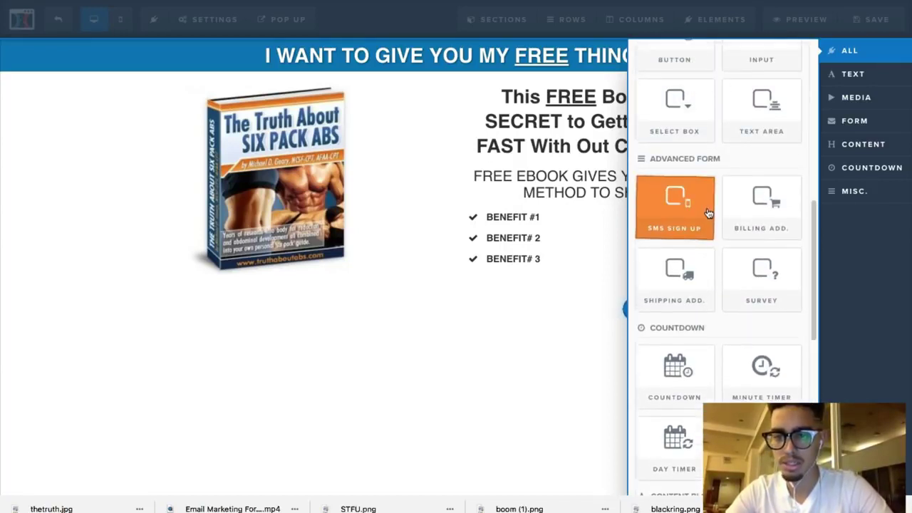
{"action": "scroll", "coordinate": [687, 200], "scroll_direction": "up", "scroll_amount": 2}
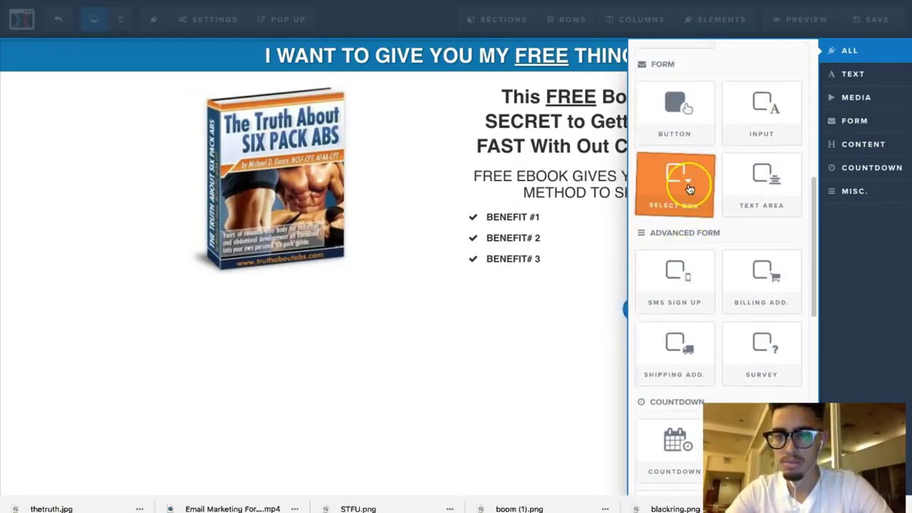
{"action": "scroll", "coordinate": [688, 189], "scroll_direction": "up", "scroll_amount": 1}
{"action": "left_click", "coordinate": [741, 178]}
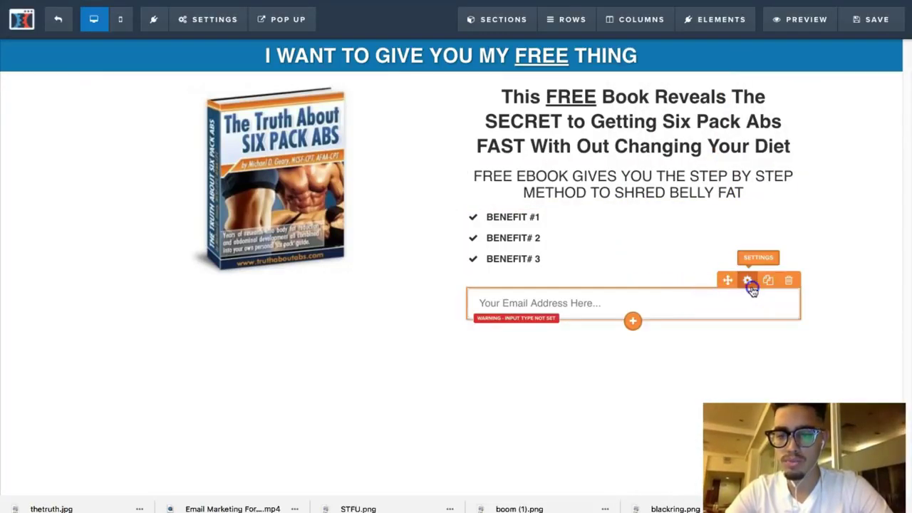
Step: Set the new field's input type to Email Address
{"action": "left_click", "coordinate": [748, 283]}
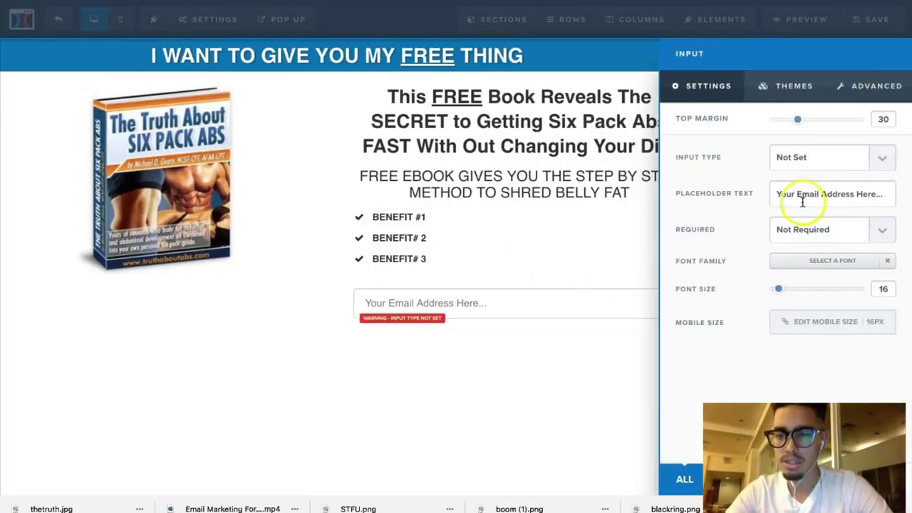
{"action": "left_click", "coordinate": [808, 160]}
{"action": "left_click", "coordinate": [805, 205]}
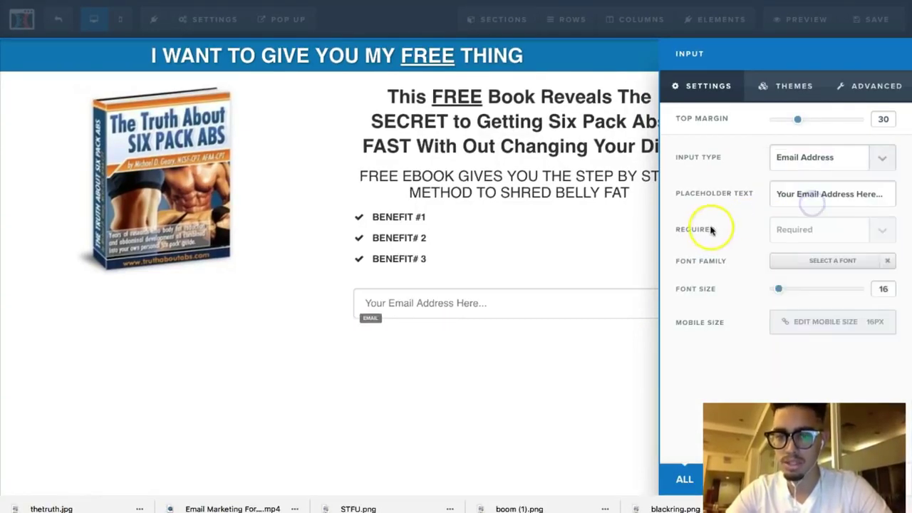
{"action": "left_click", "coordinate": [566, 379]}
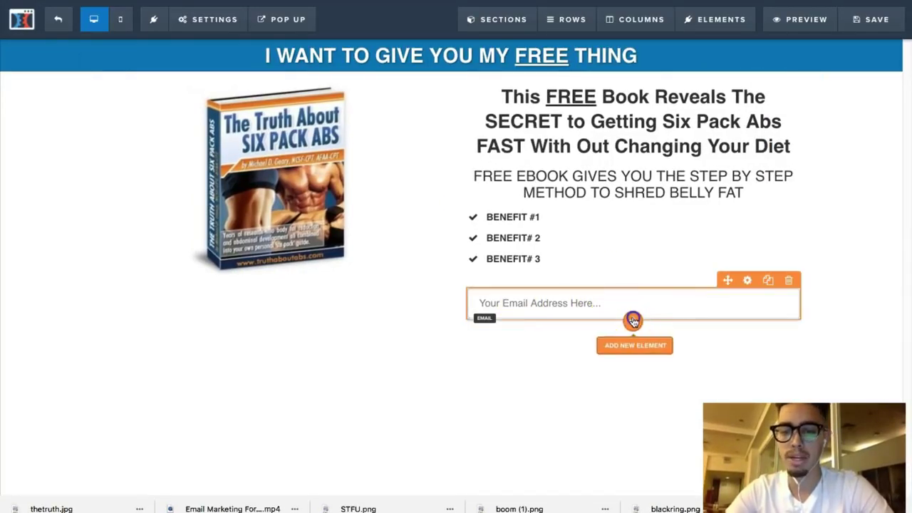
Step: Add a button below the email field labelled 'YES! GET INSTANT ACCESS!'
{"action": "left_click", "coordinate": [633, 320]}
{"action": "scroll", "coordinate": [712, 335], "scroll_direction": "down", "scroll_amount": 15}
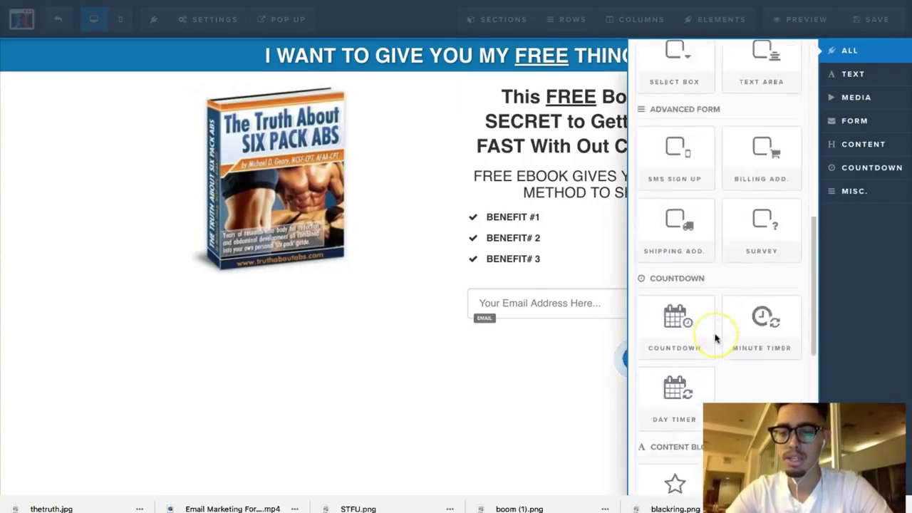
{"action": "scroll", "coordinate": [716, 339], "scroll_direction": "up", "scroll_amount": 15}
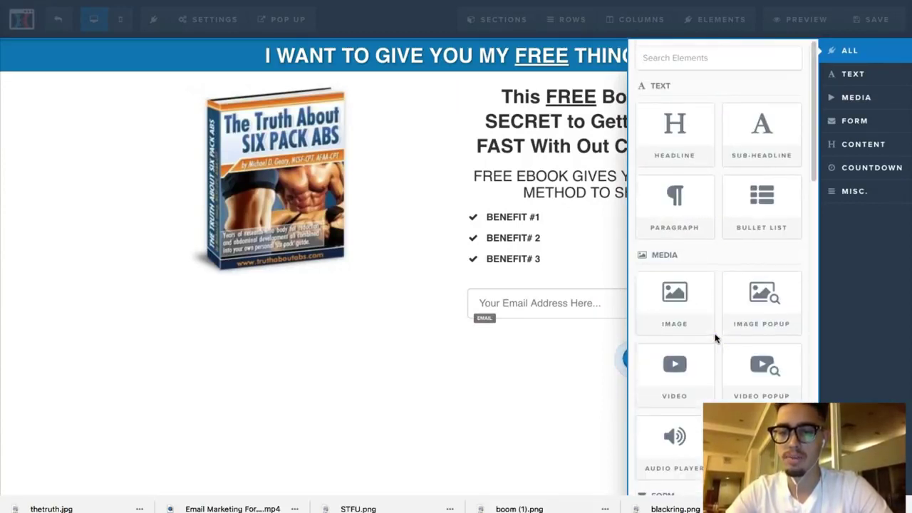
{"action": "scroll", "coordinate": [716, 338], "scroll_direction": "down", "scroll_amount": 5}
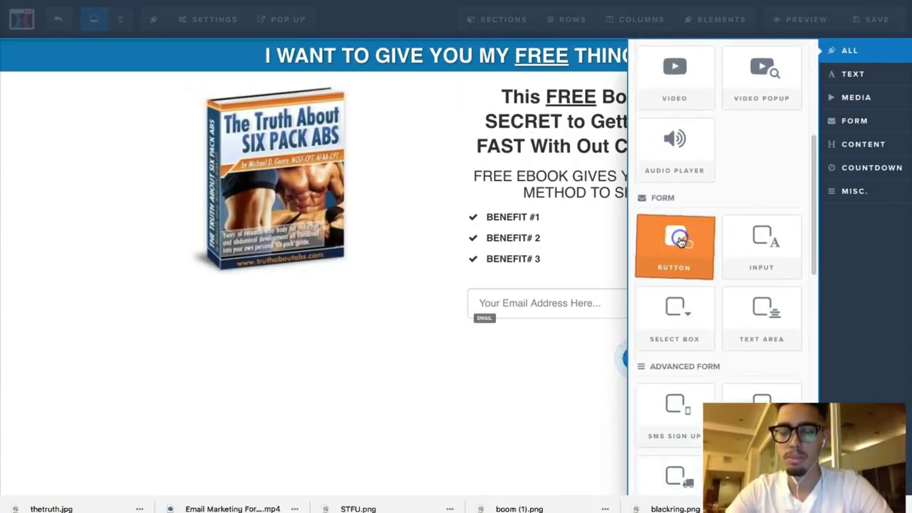
{"action": "left_click", "coordinate": [681, 242]}
{"action": "left_click", "coordinate": [637, 341]}
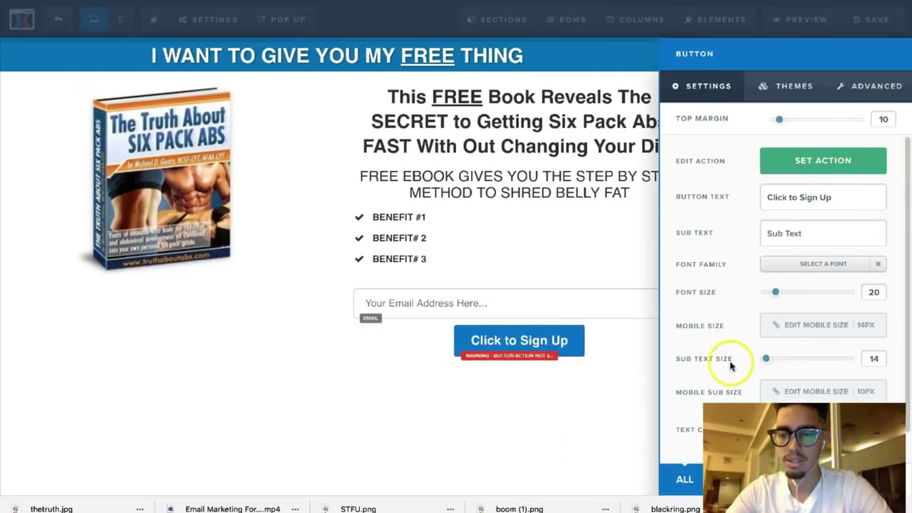
{"action": "left_click_drag", "start_coordinate": [835, 202], "coordinate": [692, 196]}
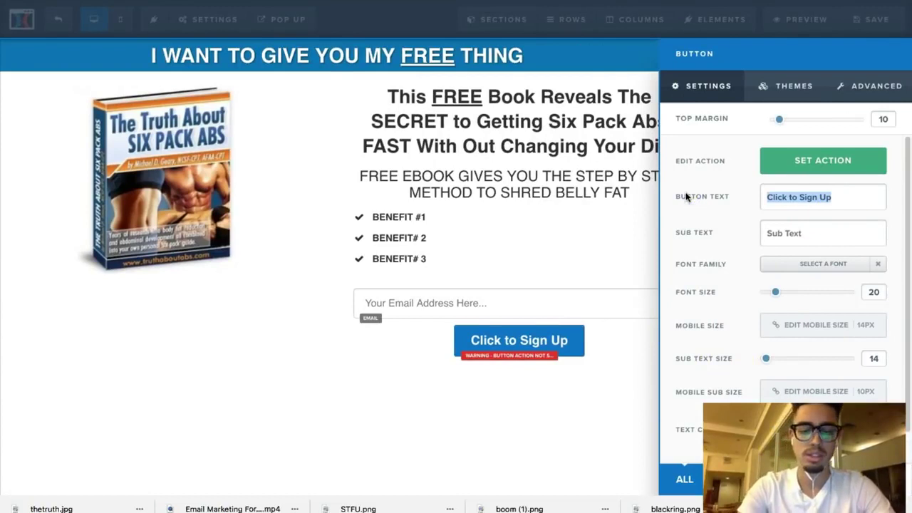
{"action": "type", "text": "YES! GET I"}
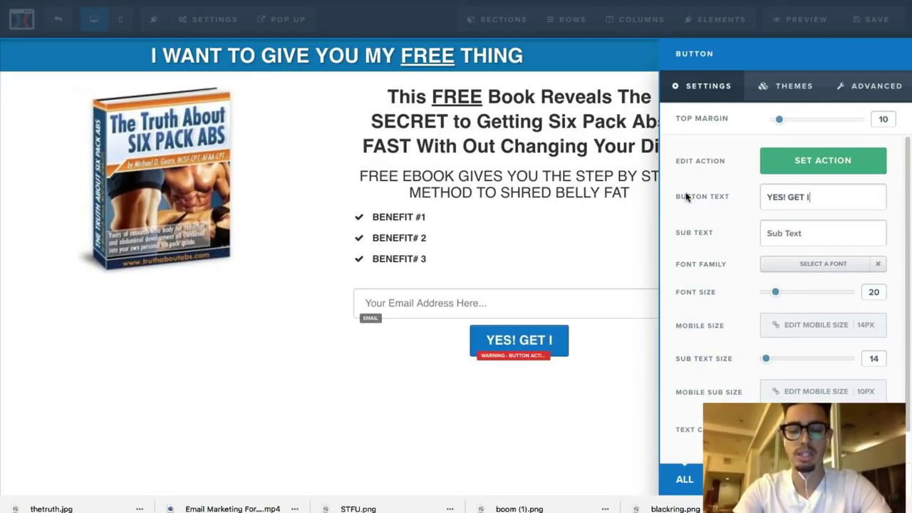
{"action": "type", "text": "NSTANT ACCESS!"}
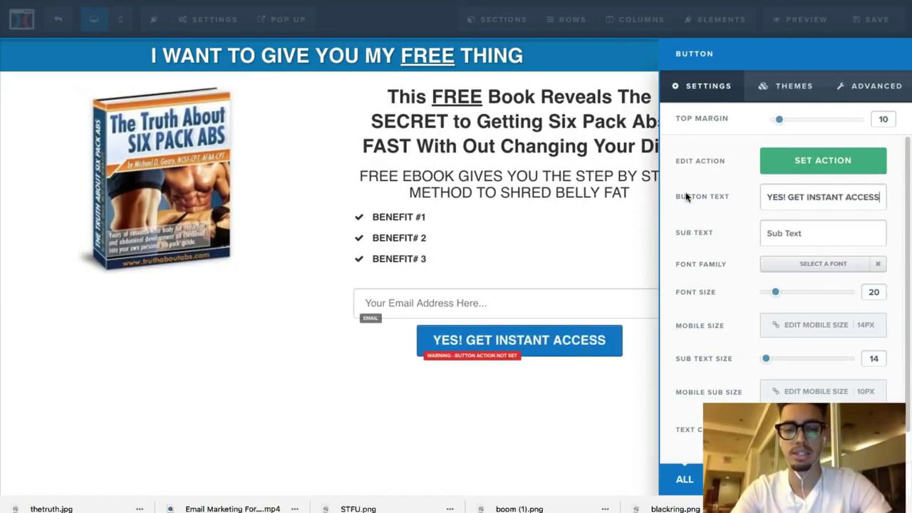
{"action": "left_click", "coordinate": [682, 191]}
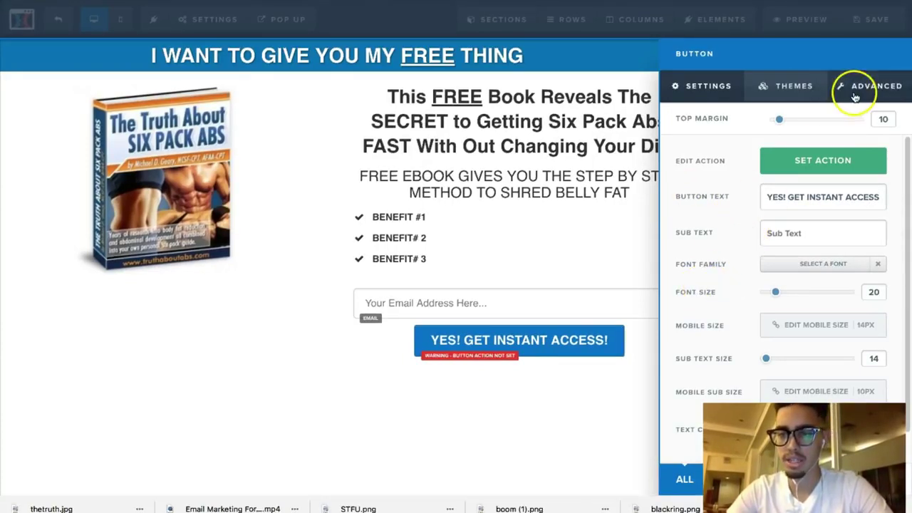
Step: Set the button width to Fill Width in its advanced options
{"action": "left_click", "coordinate": [855, 97]}
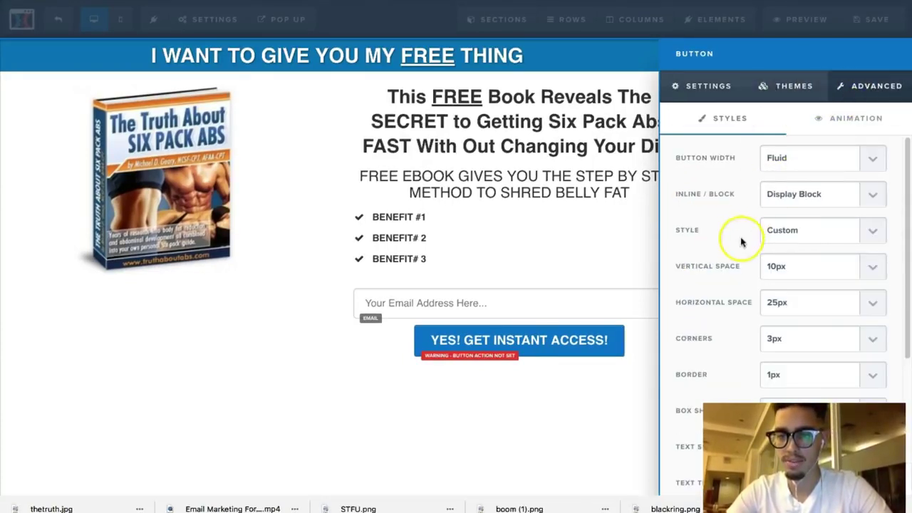
{"action": "scroll", "coordinate": [747, 314], "scroll_direction": "down", "scroll_amount": 1}
{"action": "scroll", "coordinate": [745, 309], "scroll_direction": "up", "scroll_amount": 1}
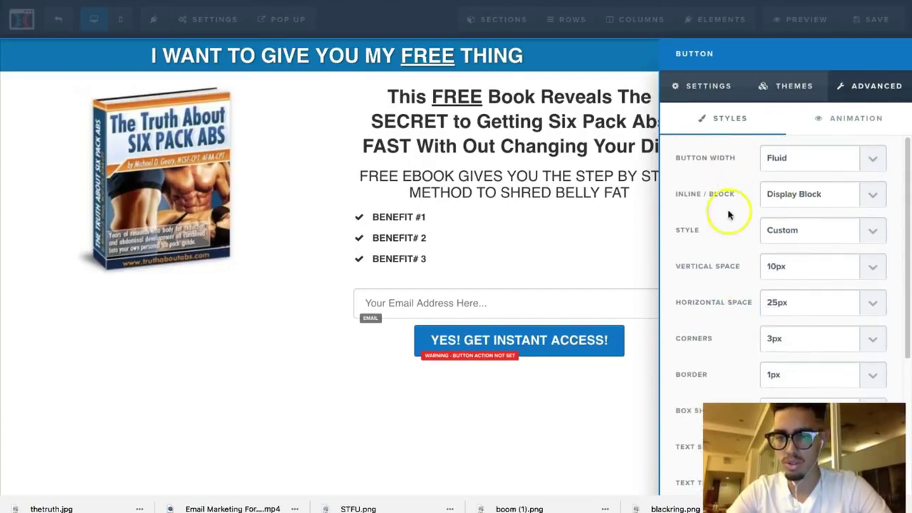
{"action": "scroll", "coordinate": [747, 380], "scroll_direction": "down", "scroll_amount": 3}
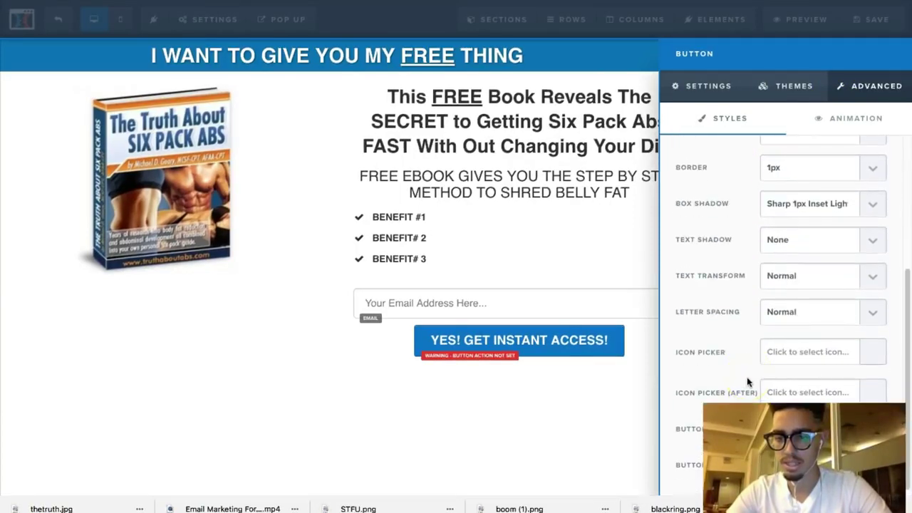
{"action": "scroll", "coordinate": [748, 383], "scroll_direction": "up", "scroll_amount": 3}
{"action": "left_click", "coordinate": [757, 357]}
{"action": "scroll", "coordinate": [755, 360], "scroll_direction": "down", "scroll_amount": 3}
{"action": "scroll", "coordinate": [755, 360], "scroll_direction": "up", "scroll_amount": 3}
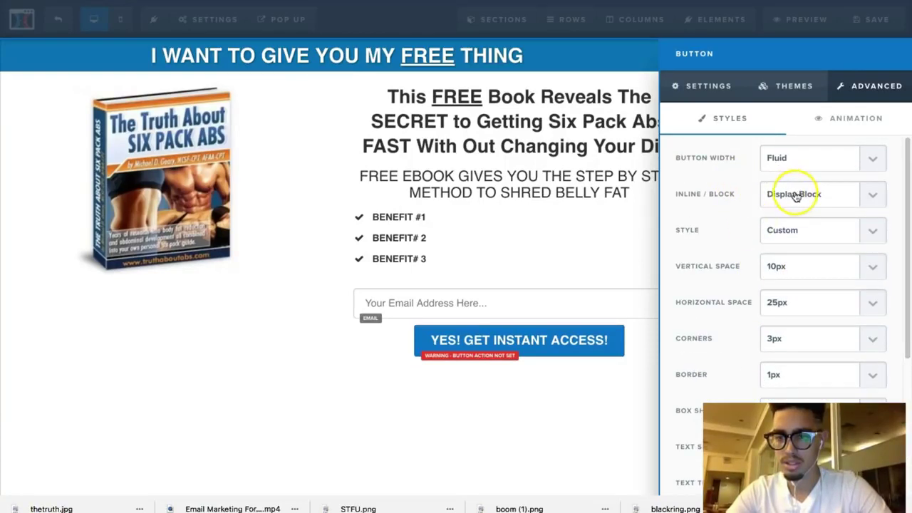
{"action": "left_click", "coordinate": [788, 152]}
{"action": "left_click", "coordinate": [789, 169]}
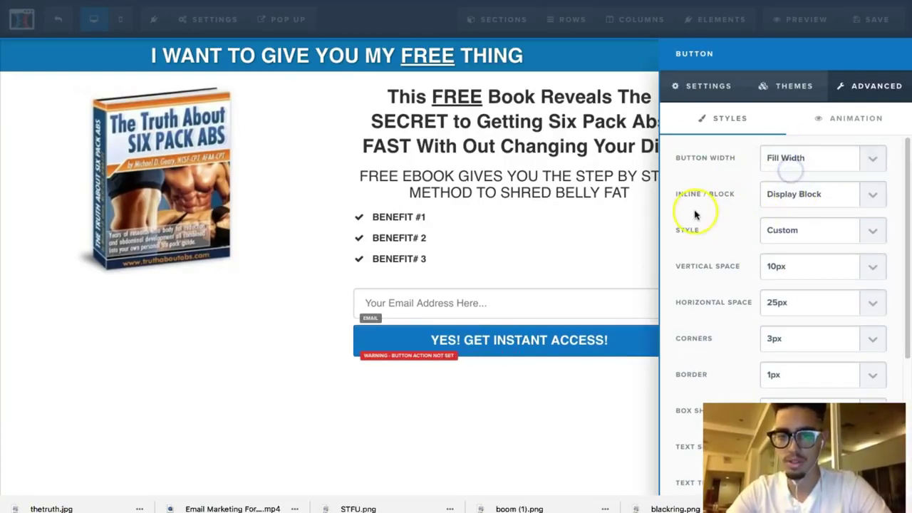
{"action": "left_click", "coordinate": [606, 404]}
Step: Enlarge the button text font size from 20 to 30
{"action": "left_click", "coordinate": [643, 343]}
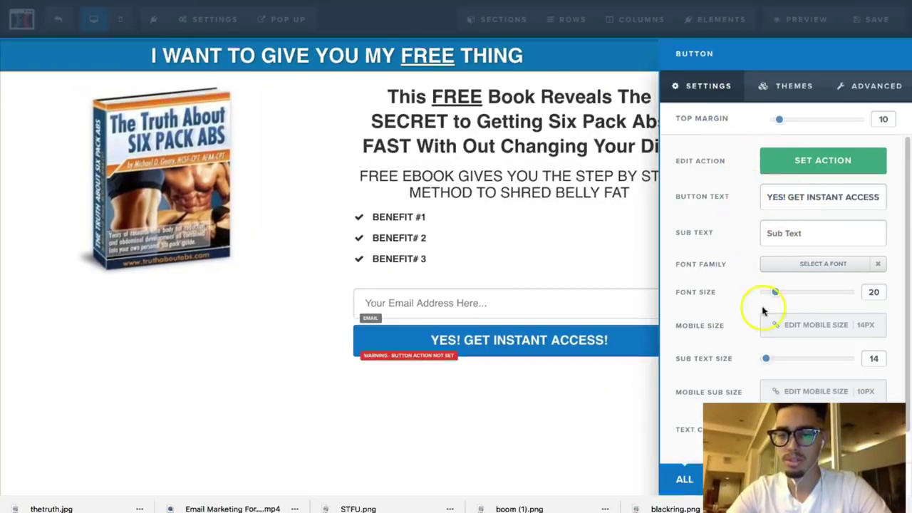
{"action": "left_click_drag", "start_coordinate": [775, 293], "coordinate": [790, 294]}
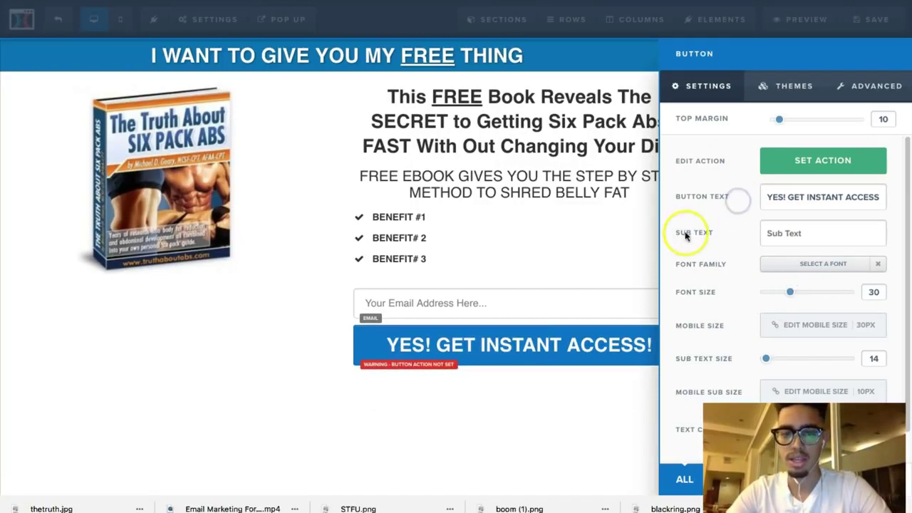
{"action": "left_click", "coordinate": [630, 413]}
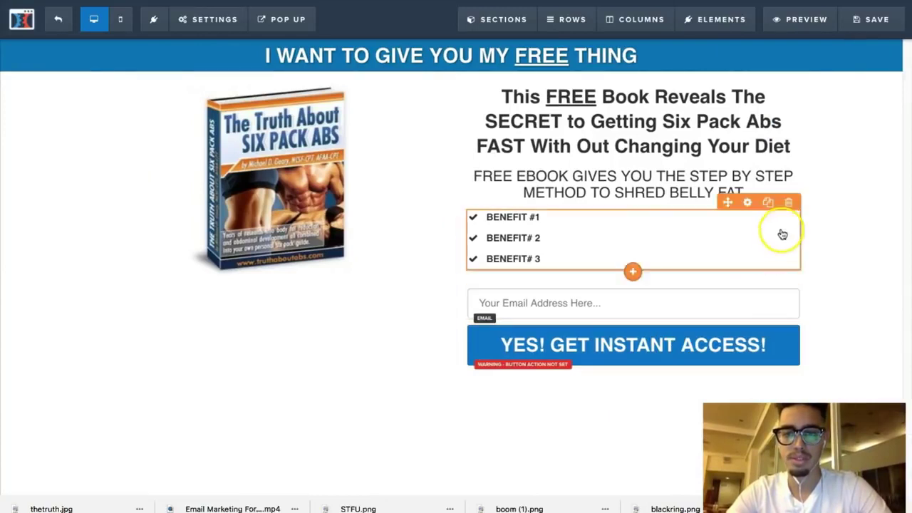
Step: Replace the first two BENEFIT placeholders with six-pack-abs and no-diet-change bullets, then begin the third
{"action": "left_click", "coordinate": [560, 216]}
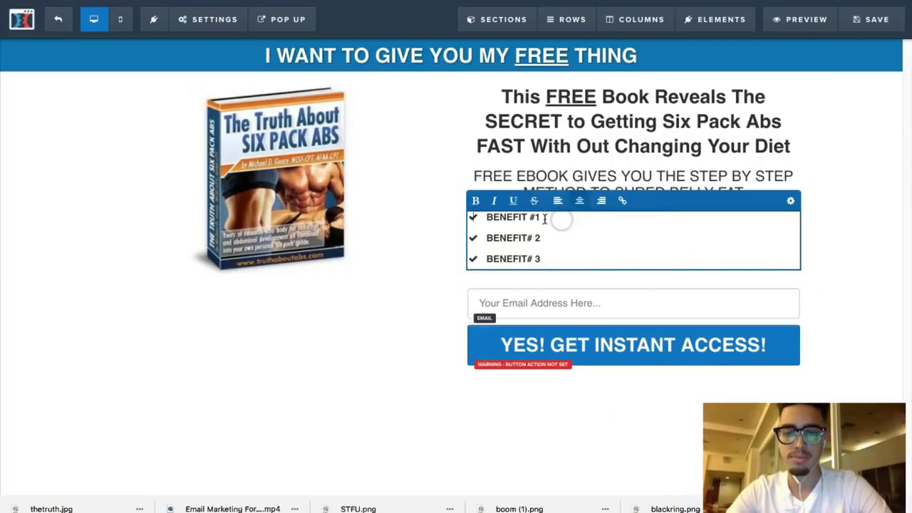
{"action": "left_click_drag", "start_coordinate": [560, 216], "coordinate": [498, 221]}
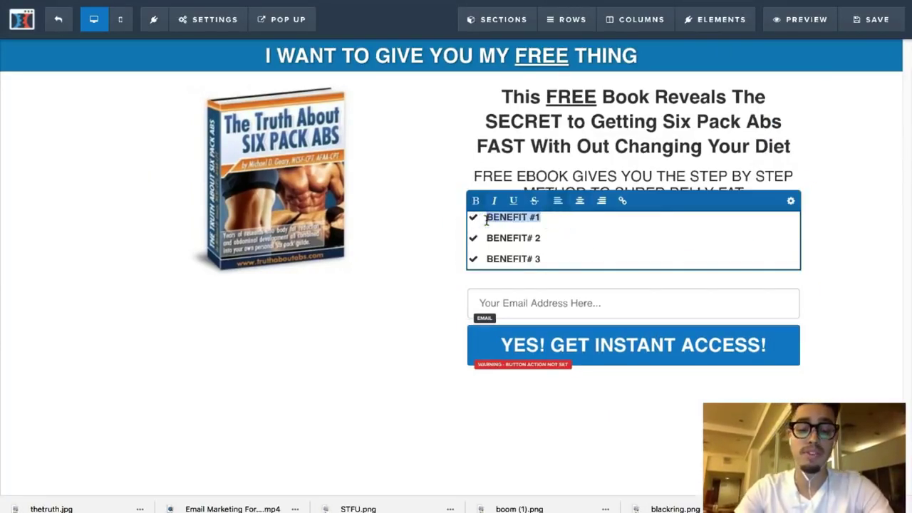
{"action": "type", "text": "H"}
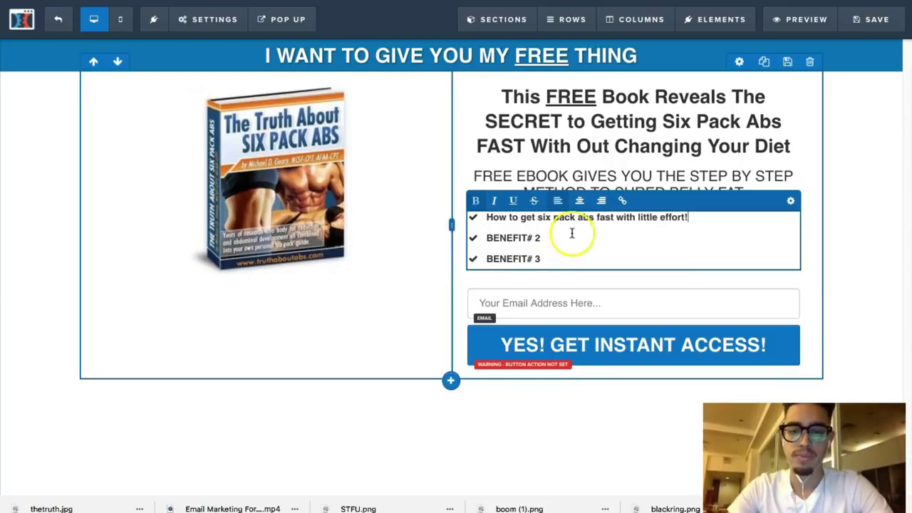
{"action": "type", "text": "H"}
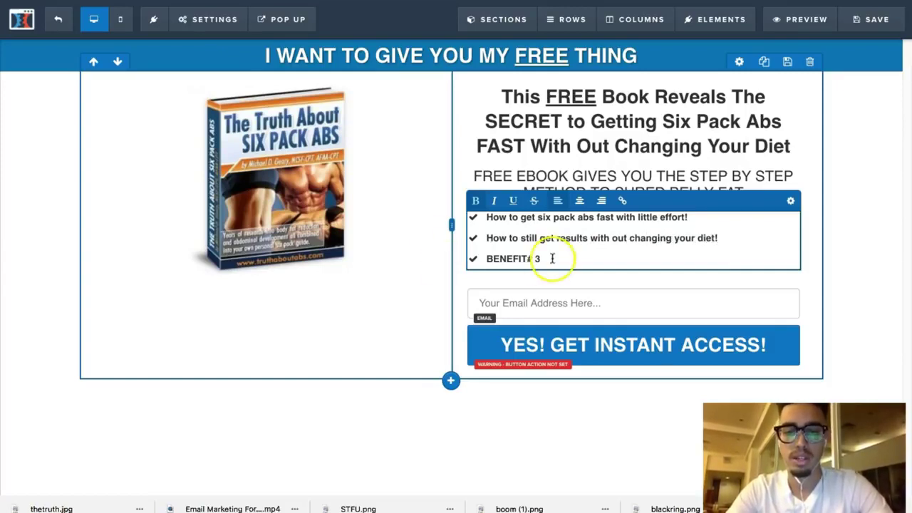
{"action": "left_click_drag", "start_coordinate": [556, 261], "coordinate": [486, 257]}
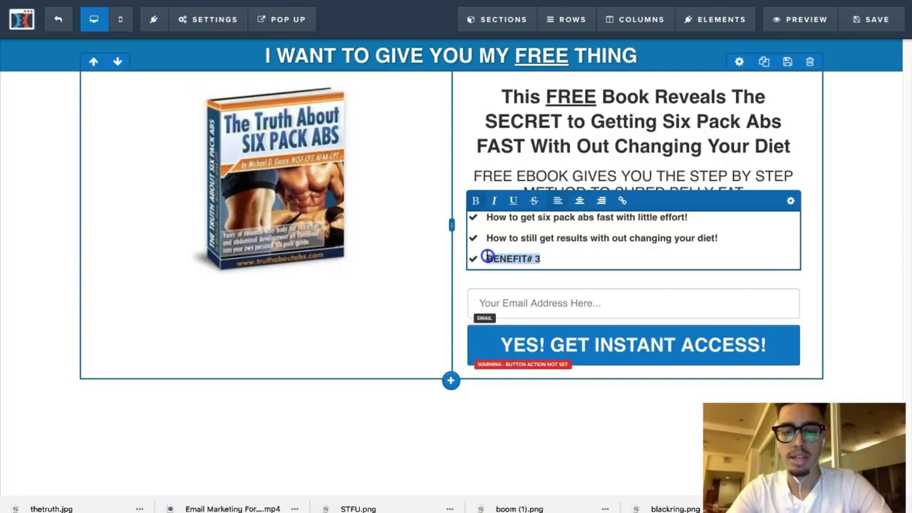
{"action": "type", "text": "How to make"}
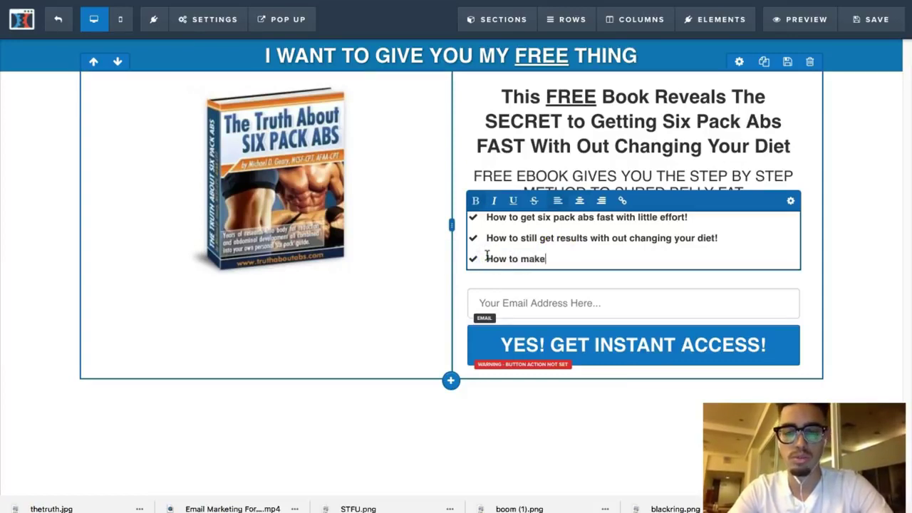
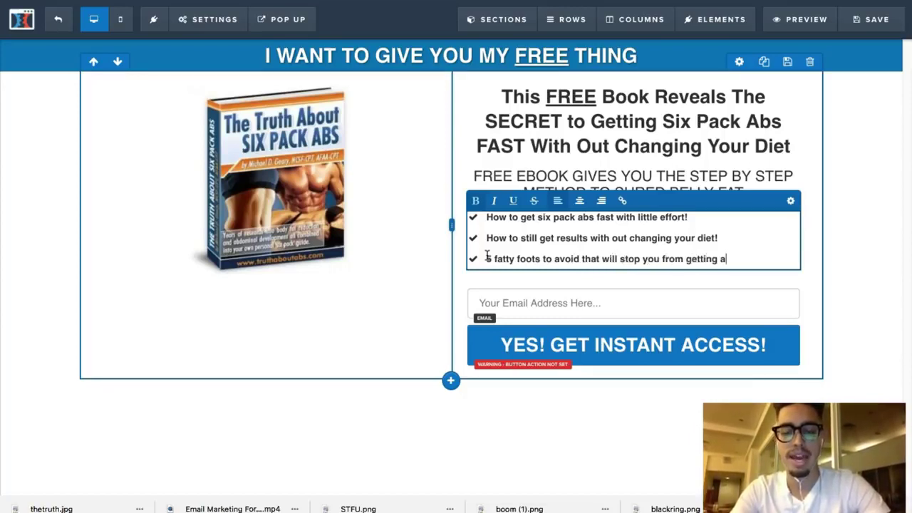
Step: Save the opt-in page with SEO title 'The Truth About Six Pack Abs' and an empty description
{"action": "left_click", "coordinate": [688, 431]}
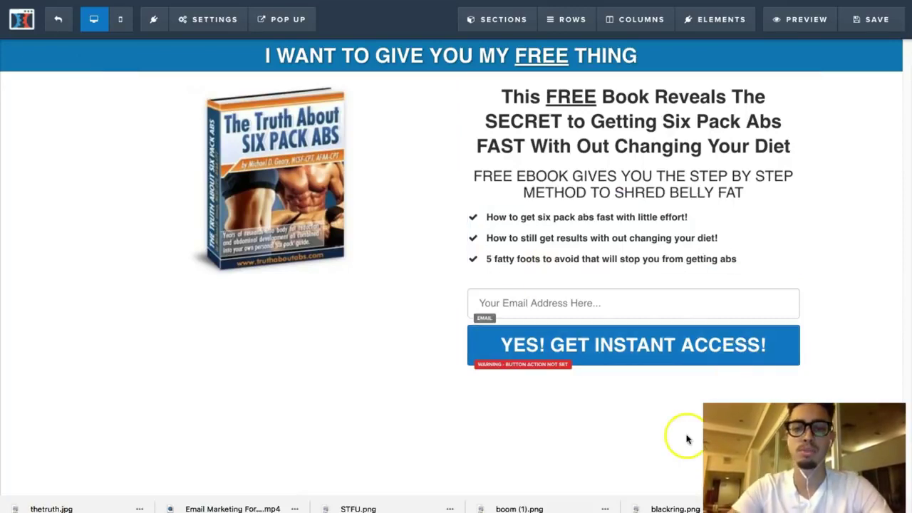
{"action": "left_click", "coordinate": [881, 33]}
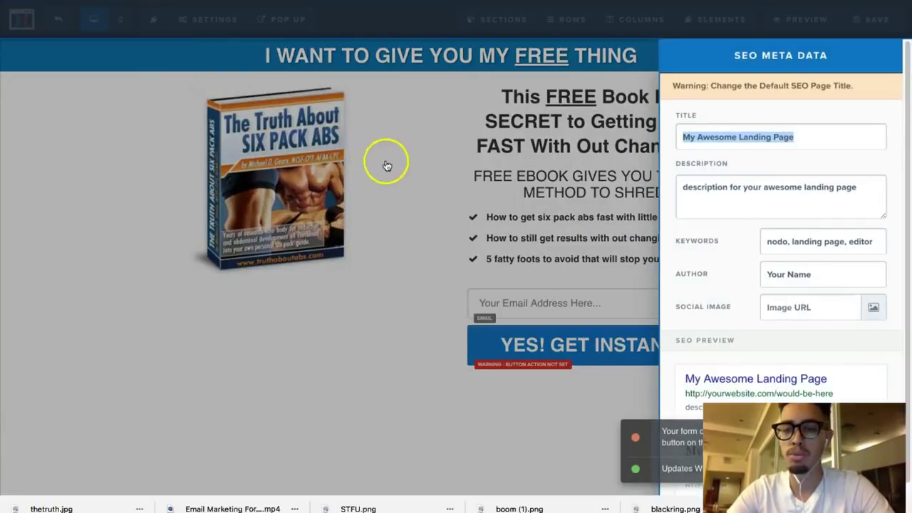
{"action": "type", "text": "T"}
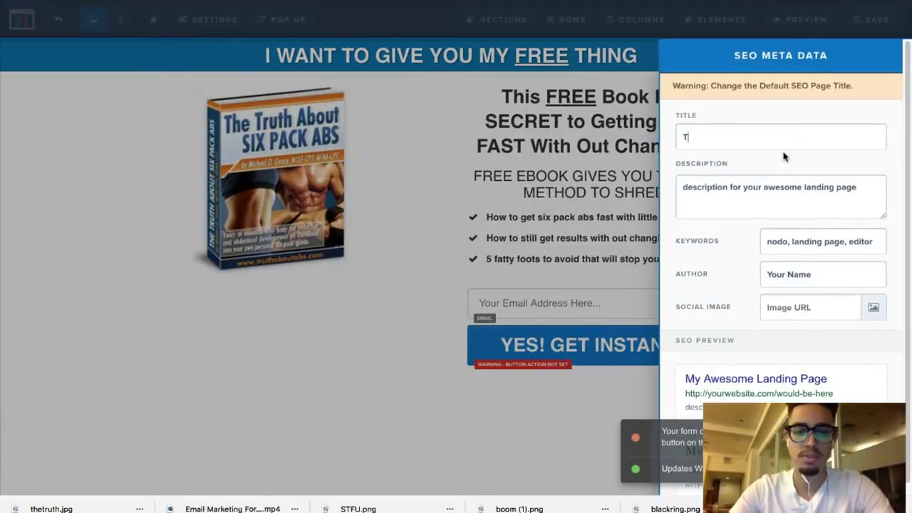
{"action": "type", "text": "he Truth About Si"}
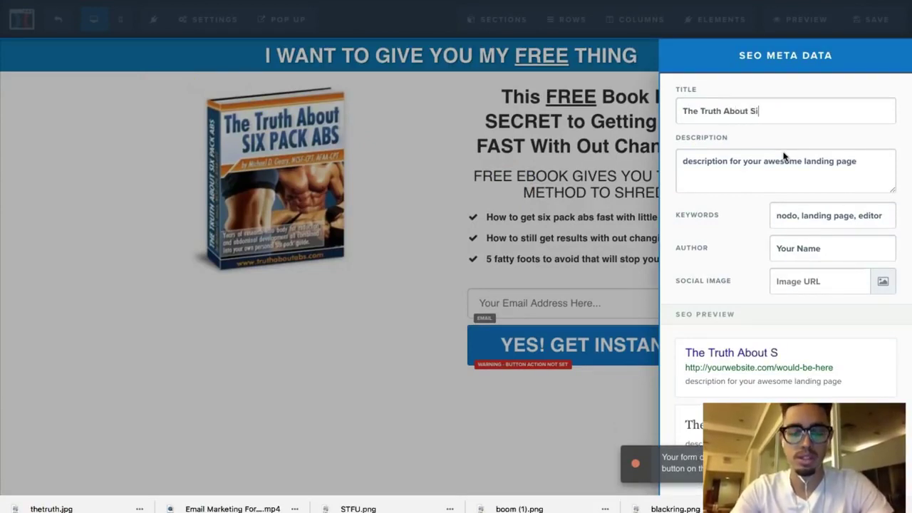
{"action": "type", "text": "x Pack Ab"}
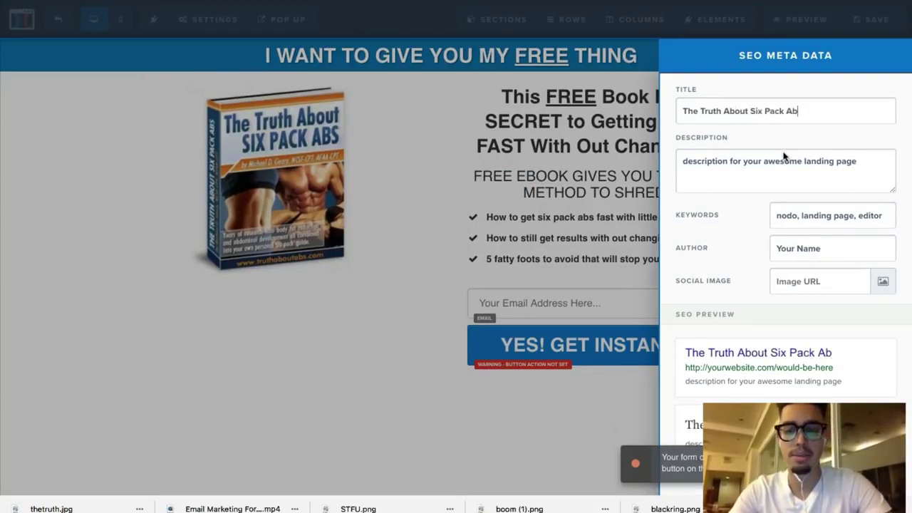
{"action": "type", "text": "s"}
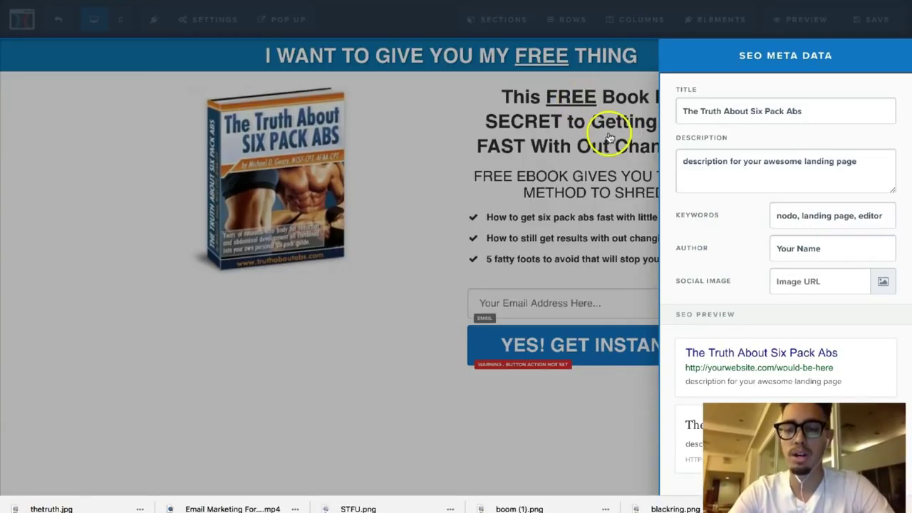
{"action": "left_click_drag", "start_coordinate": [873, 177], "coordinate": [677, 146]}
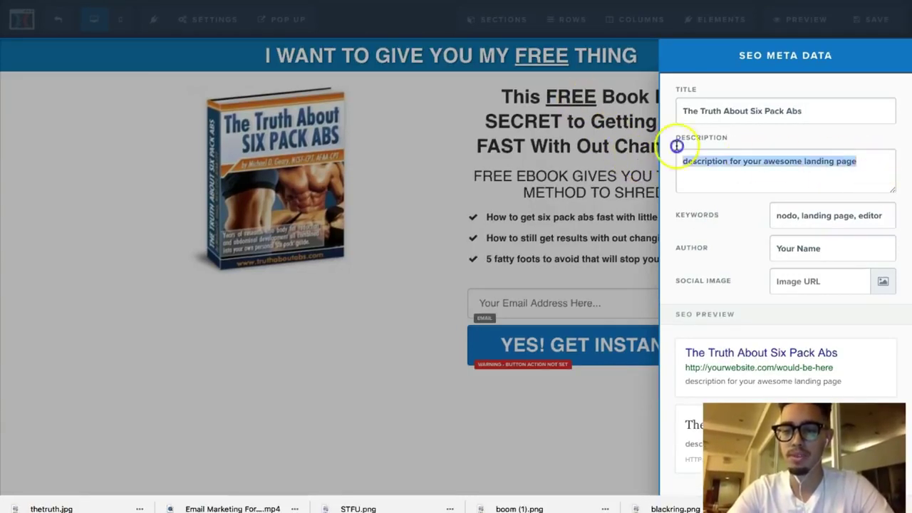
{"action": "key", "text": "BackSpace"}
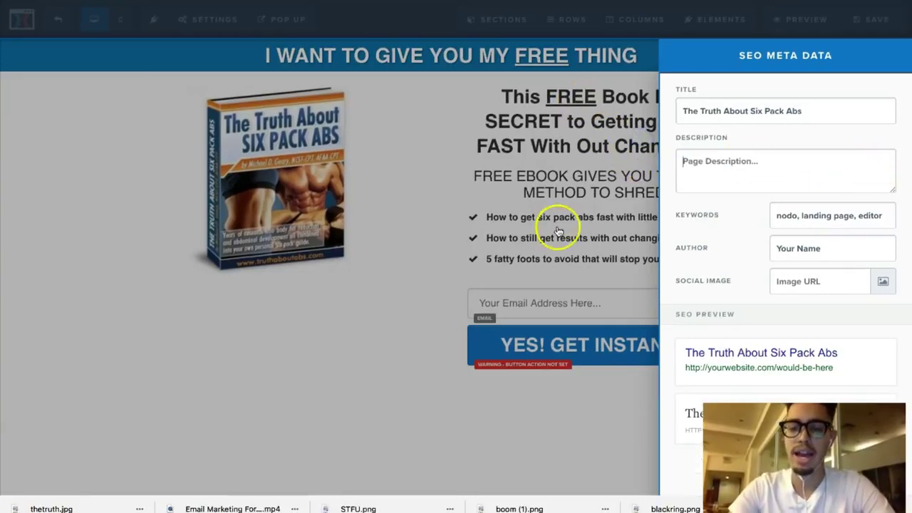
{"action": "left_click", "coordinate": [593, 244]}
{"action": "left_click", "coordinate": [866, 19]}
Step: Switch to the mobile layout and set the top banner headline's mobile font size to 24px
{"action": "mouse_move", "coordinate": [679, 36]}
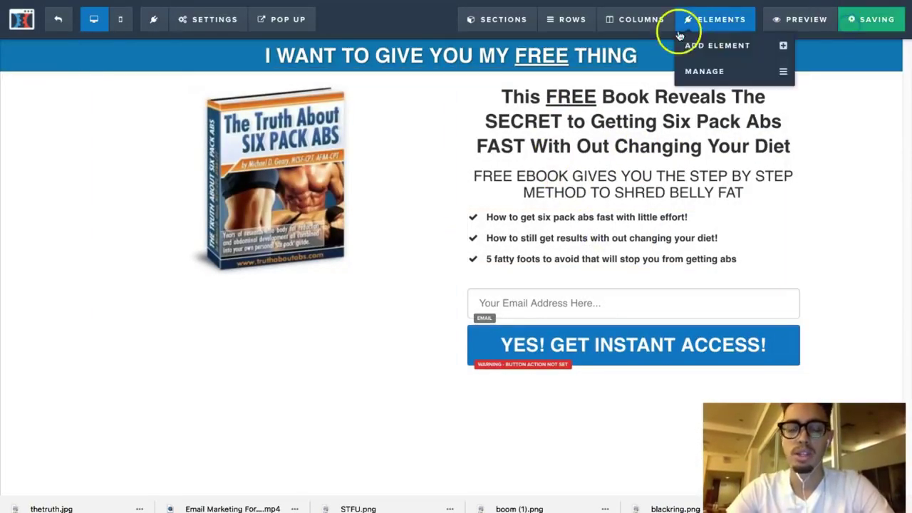
{"action": "left_click", "coordinate": [122, 27]}
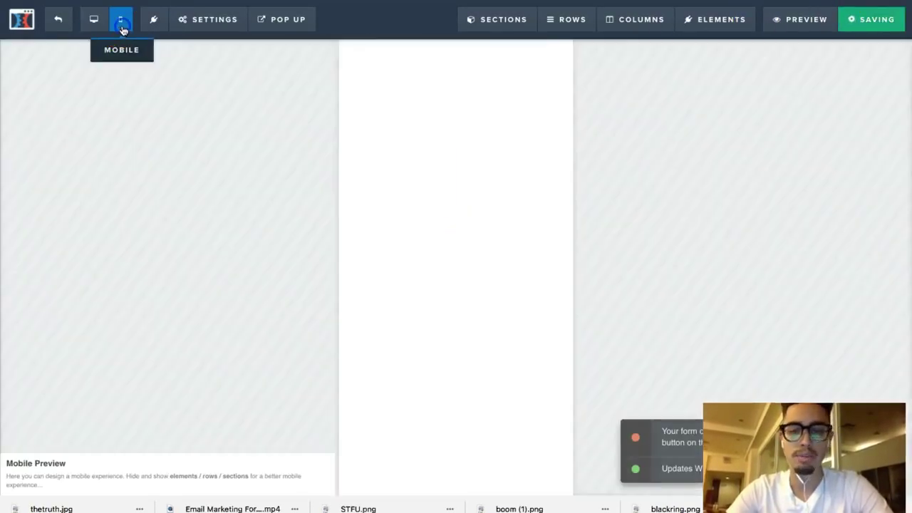
{"action": "mouse_move", "coordinate": [495, 91]}
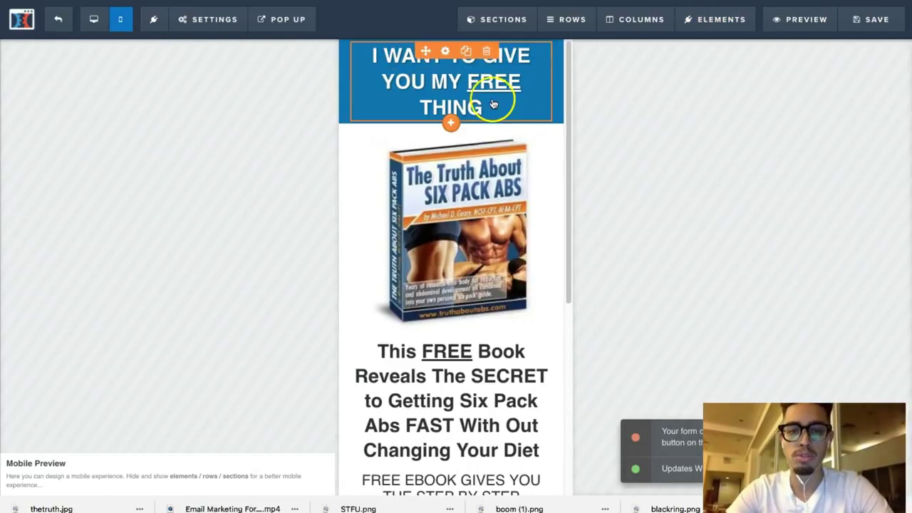
{"action": "left_click", "coordinate": [443, 54]}
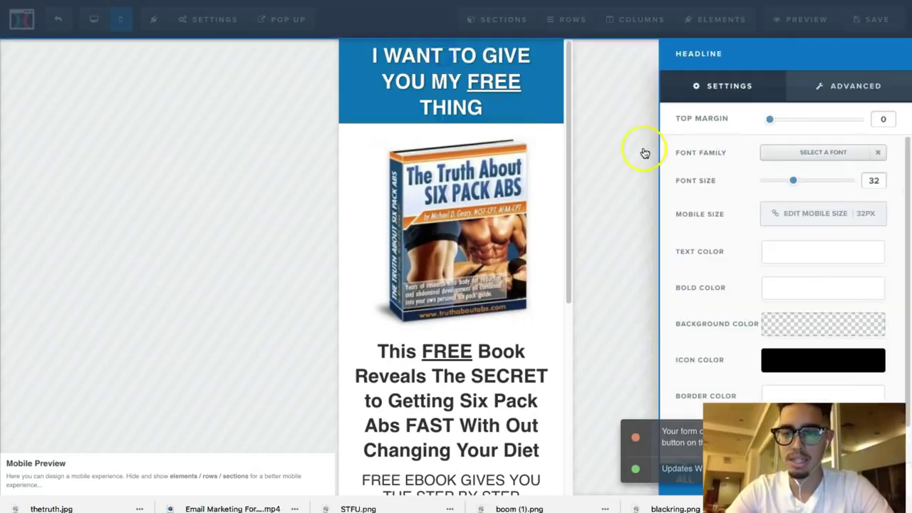
{"action": "left_click", "coordinate": [820, 212]}
{"action": "left_click", "coordinate": [794, 214]}
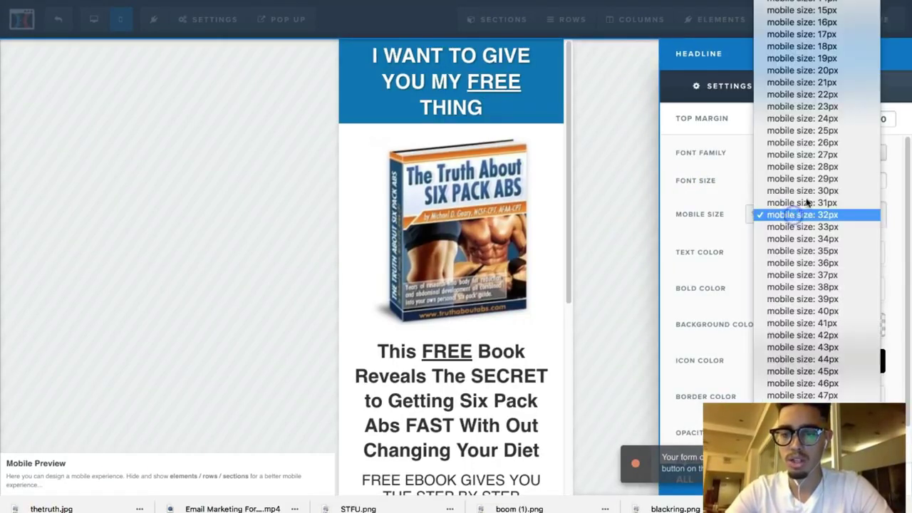
{"action": "left_click", "coordinate": [812, 118]}
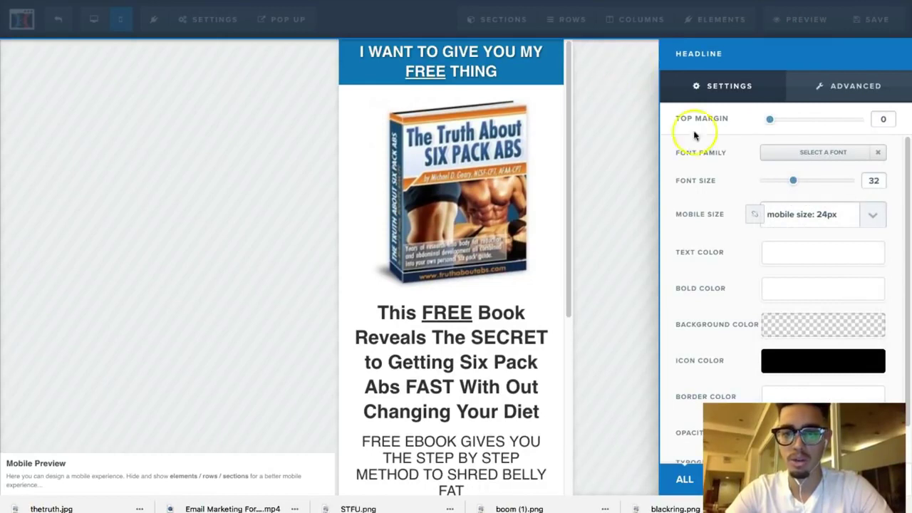
{"action": "left_click", "coordinate": [711, 161]}
{"action": "left_click", "coordinate": [640, 175]}
Step: Set the main free-book headline's mobile font size to 24px as well
{"action": "scroll", "coordinate": [549, 255], "scroll_direction": "down", "scroll_amount": 4}
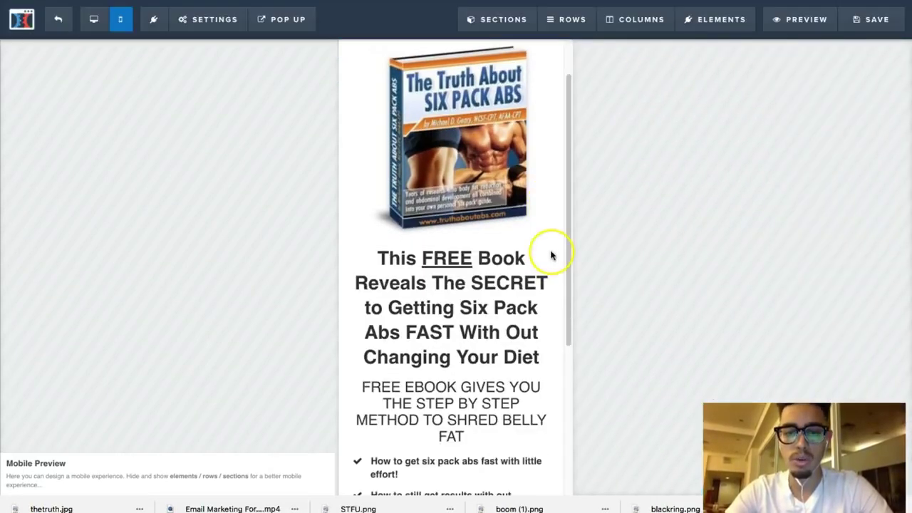
{"action": "mouse_move", "coordinate": [469, 193]}
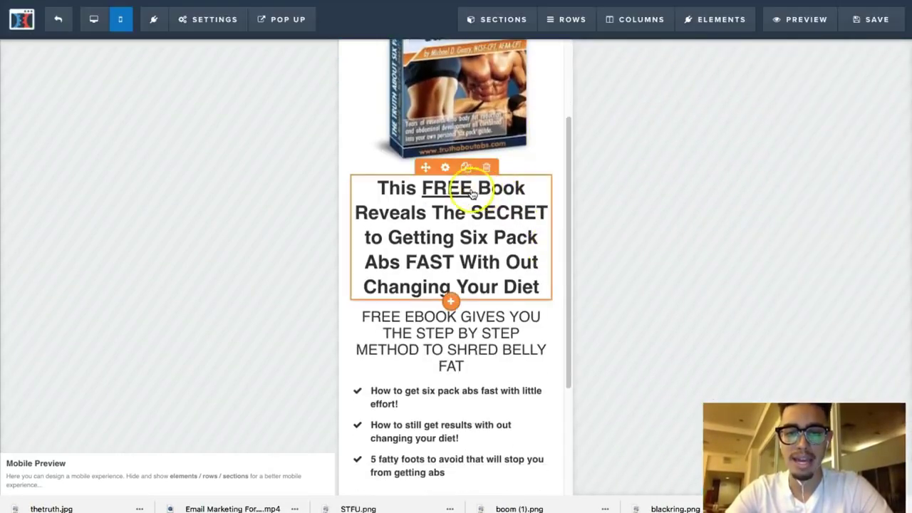
{"action": "left_click", "coordinate": [444, 166]}
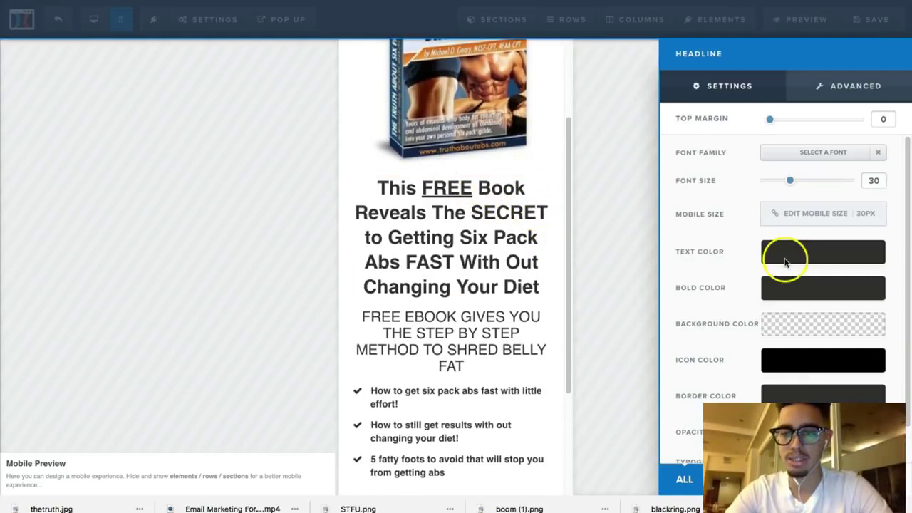
{"action": "left_click", "coordinate": [806, 216]}
{"action": "left_click", "coordinate": [806, 215]}
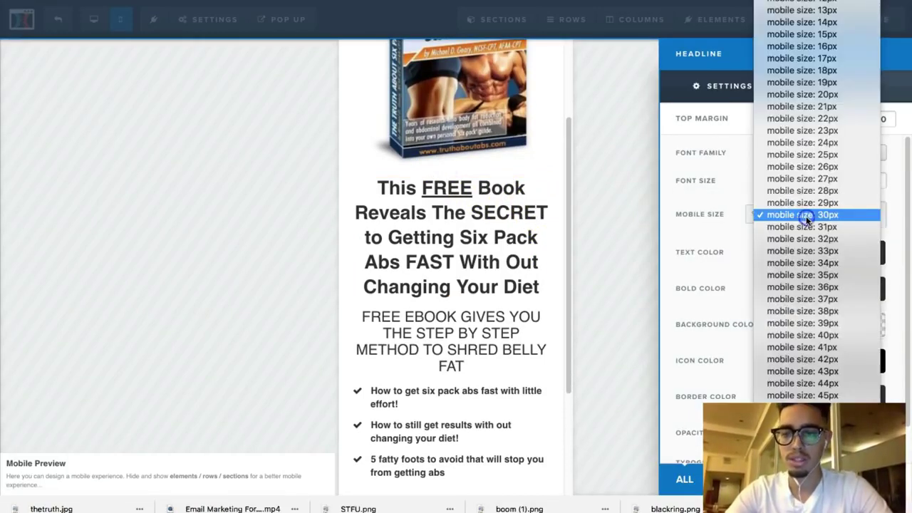
{"action": "left_click", "coordinate": [820, 142]}
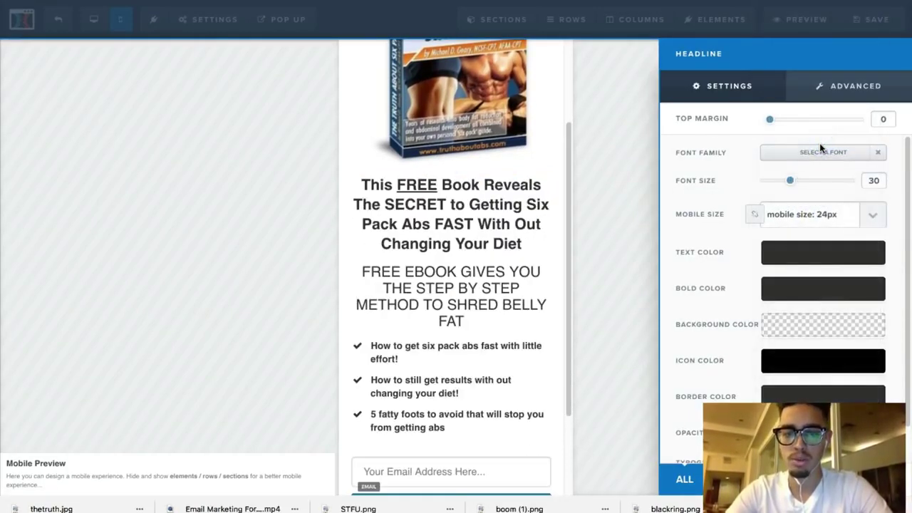
{"action": "left_click", "coordinate": [689, 178]}
{"action": "left_click", "coordinate": [588, 225]}
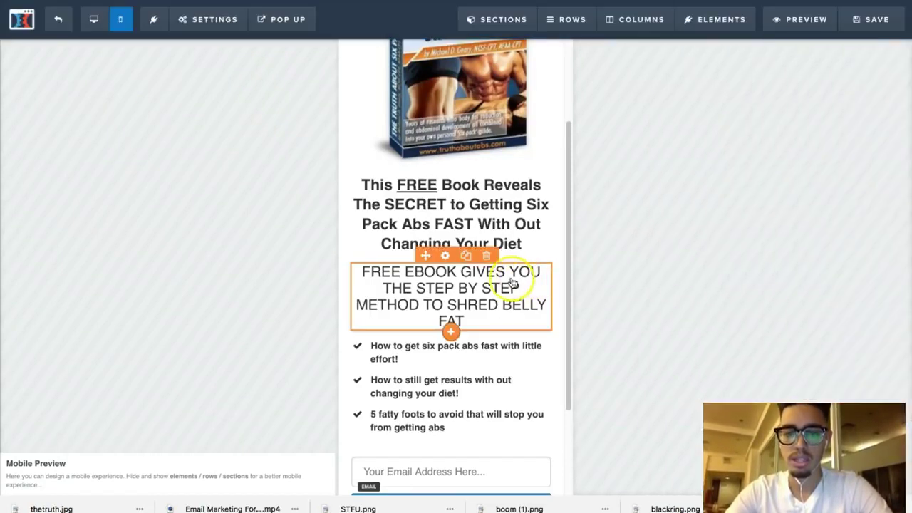
Step: Set the subheadline's mobile font size to 16px
{"action": "left_click", "coordinate": [445, 255]}
{"action": "left_click", "coordinate": [816, 206]}
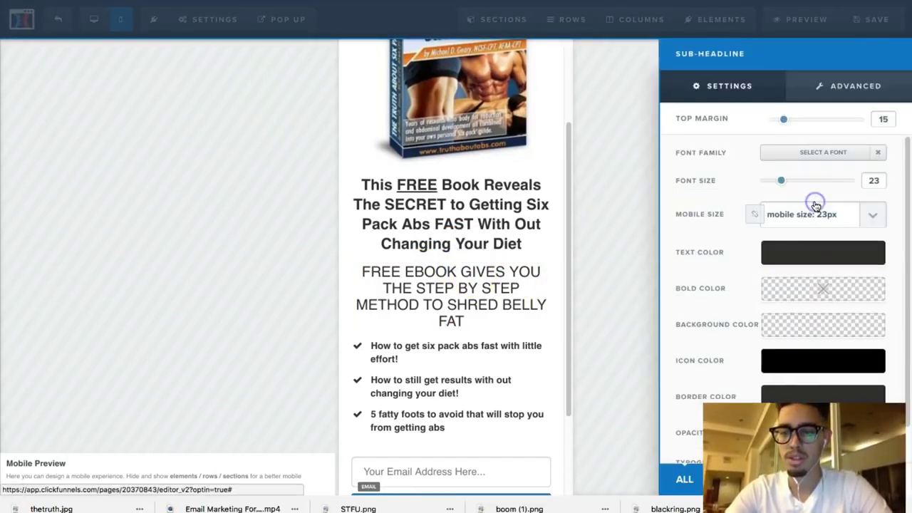
{"action": "left_click", "coordinate": [818, 213]}
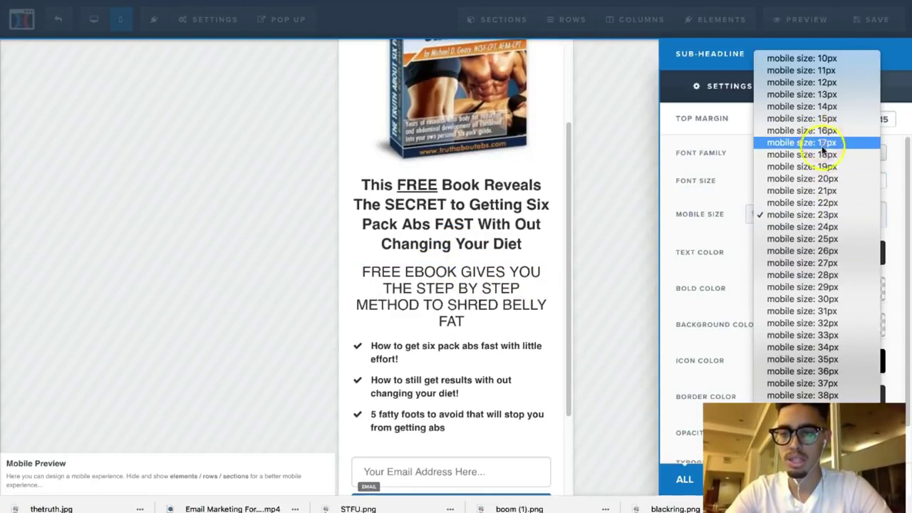
{"action": "left_click", "coordinate": [822, 154]}
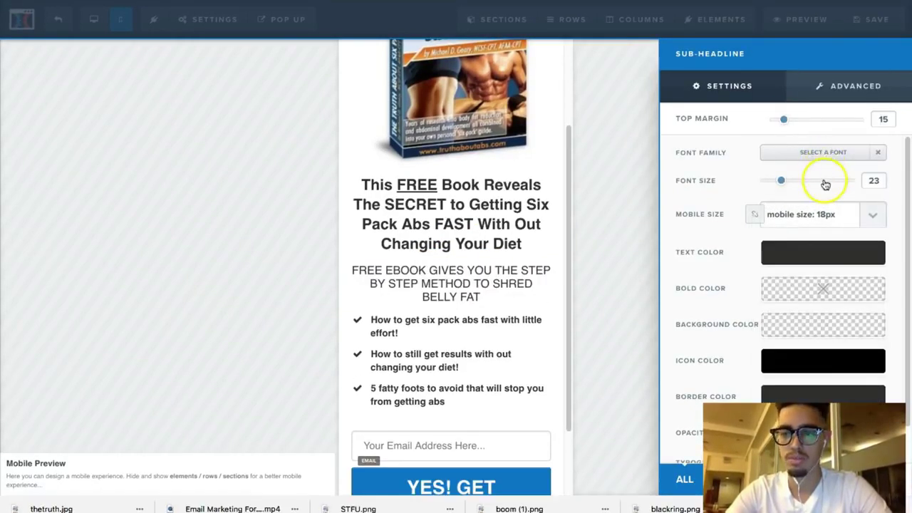
{"action": "left_click", "coordinate": [818, 217]}
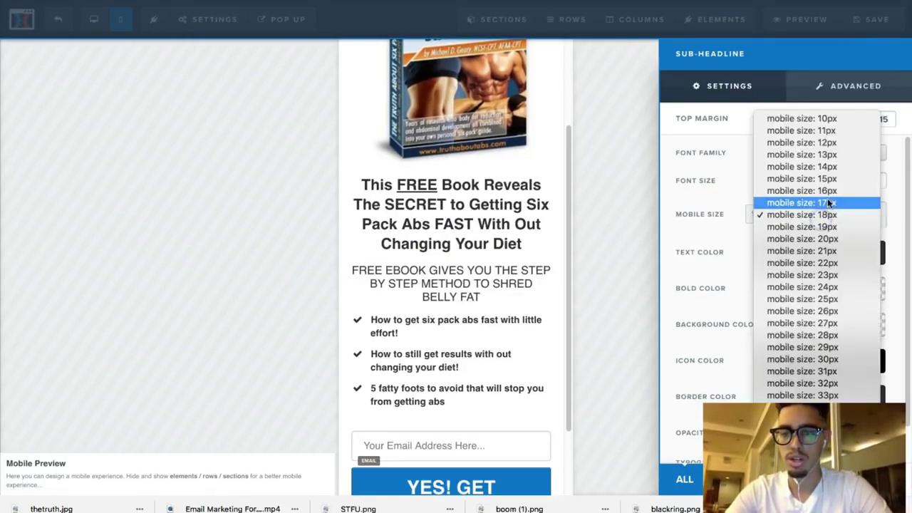
{"action": "left_click", "coordinate": [829, 192]}
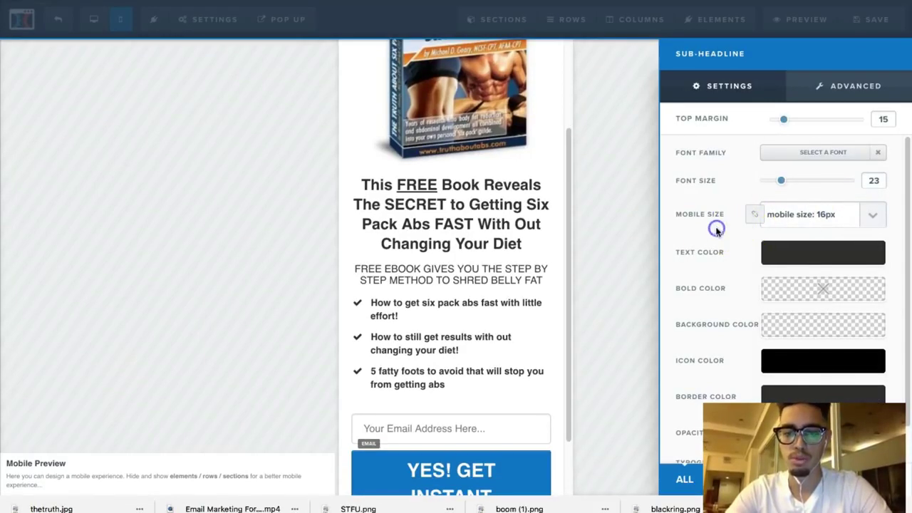
{"action": "left_click", "coordinate": [640, 242]}
Step: Set the 'YES! GET INSTANT ACCESS!' button's mobile text size to 18px
{"action": "scroll", "coordinate": [485, 350], "scroll_direction": "down", "scroll_amount": 2}
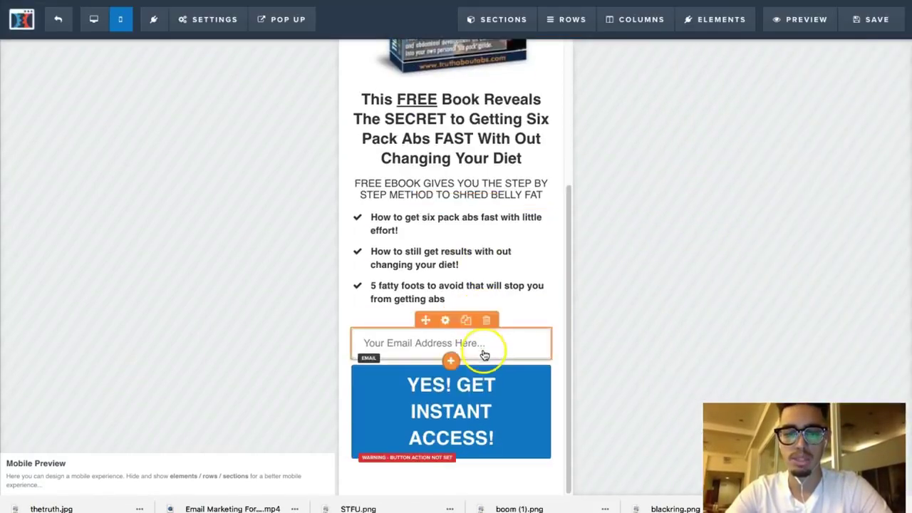
{"action": "left_click", "coordinate": [445, 356]}
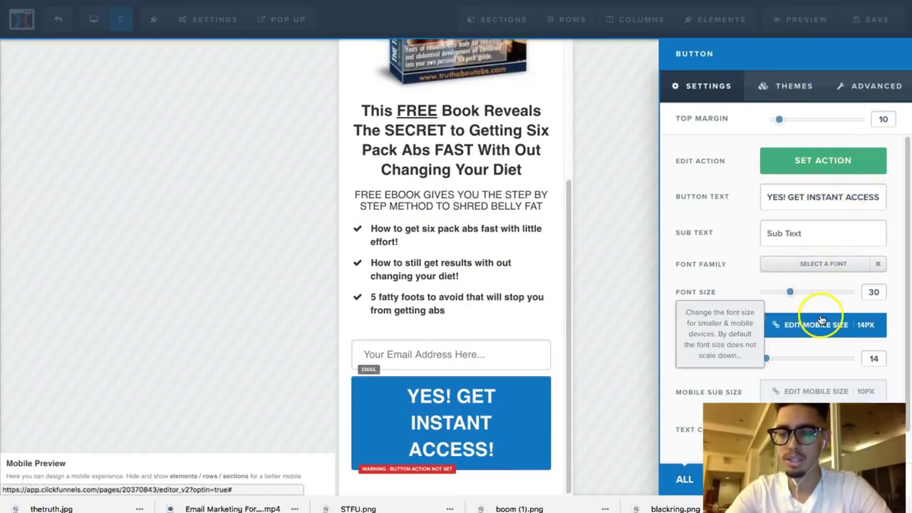
{"action": "left_click", "coordinate": [821, 322]}
{"action": "left_click", "coordinate": [819, 321]}
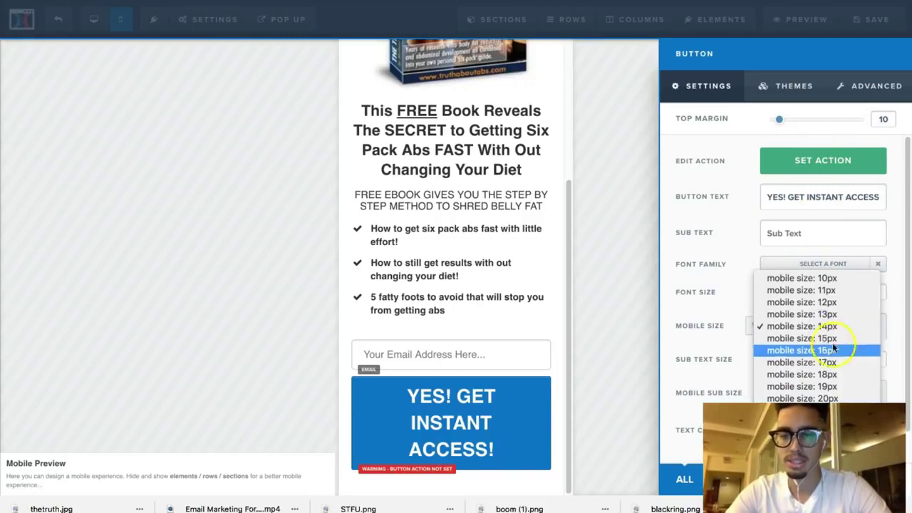
{"action": "left_click", "coordinate": [828, 350]}
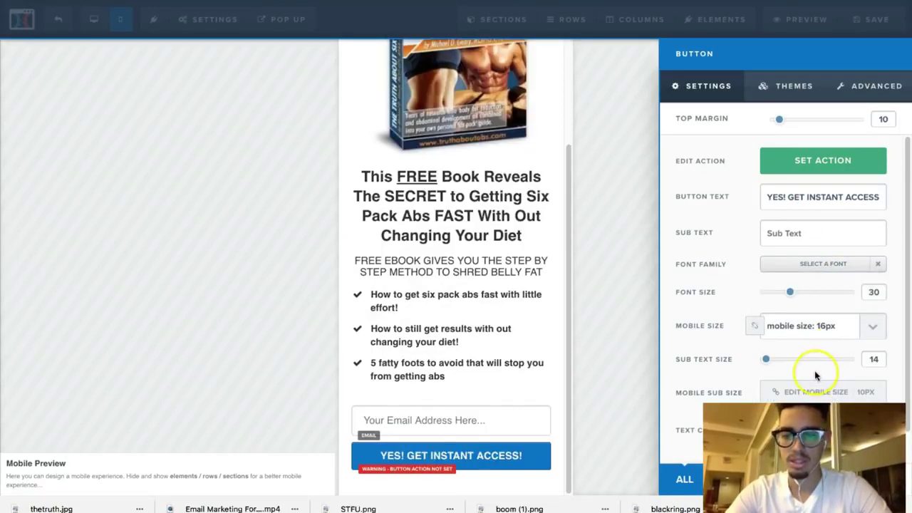
{"action": "left_click", "coordinate": [824, 338]}
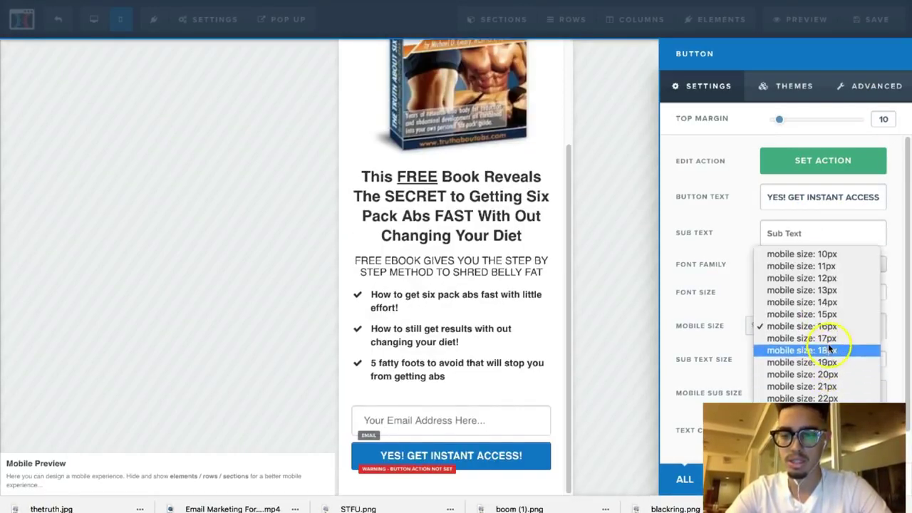
{"action": "left_click", "coordinate": [828, 350]}
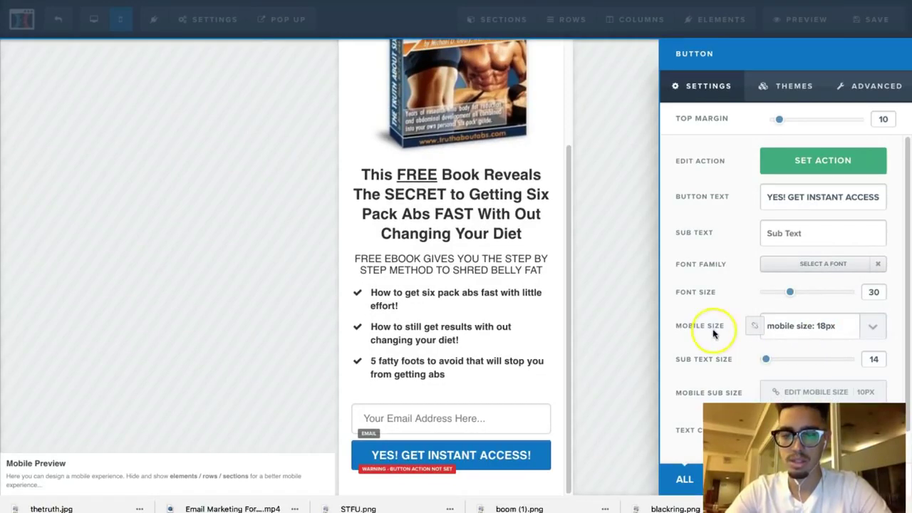
{"action": "left_click", "coordinate": [606, 316]}
Step: Scroll through the opt-in page's mobile preview, then return to the desktop layout
{"action": "scroll", "coordinate": [503, 302], "scroll_direction": "up", "scroll_amount": 3}
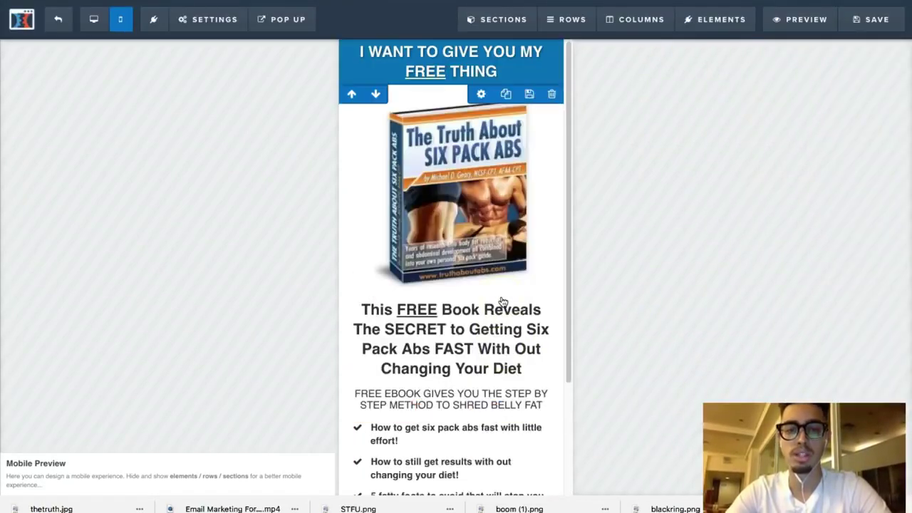
{"action": "scroll", "coordinate": [503, 301], "scroll_direction": "down", "scroll_amount": 3}
{"action": "scroll", "coordinate": [501, 301], "scroll_direction": "up", "scroll_amount": 3}
{"action": "scroll", "coordinate": [508, 279], "scroll_direction": "down", "scroll_amount": 3}
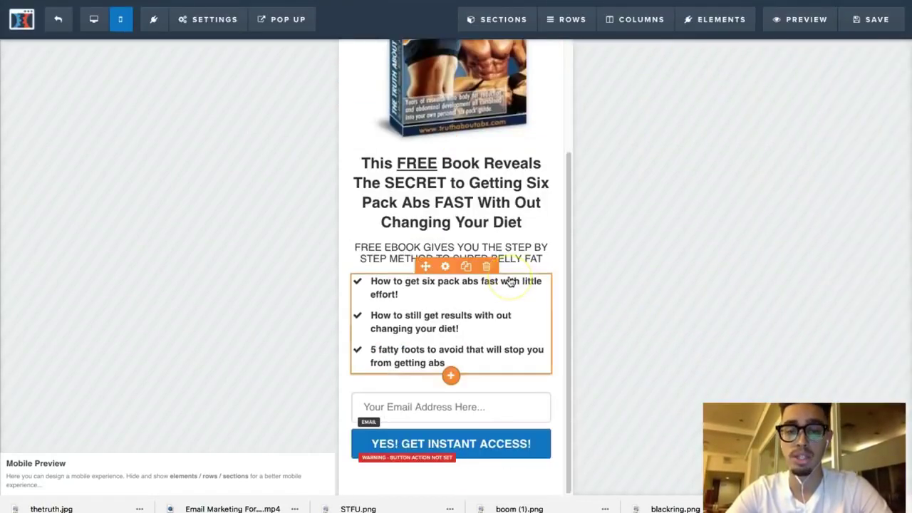
{"action": "scroll", "coordinate": [510, 282], "scroll_direction": "up", "scroll_amount": 3}
{"action": "scroll", "coordinate": [510, 282], "scroll_direction": "down", "scroll_amount": 3}
{"action": "scroll", "coordinate": [510, 282], "scroll_direction": "up", "scroll_amount": 3}
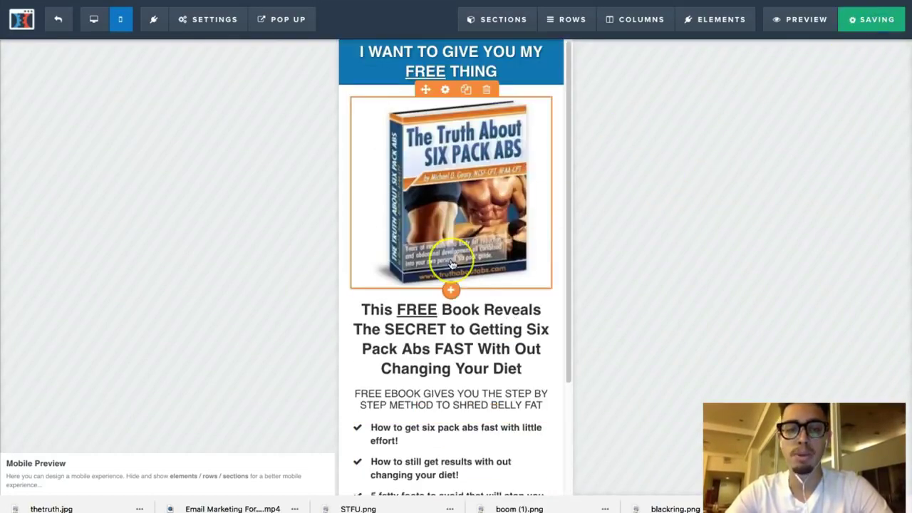
{"action": "scroll", "coordinate": [452, 257], "scroll_direction": "down", "scroll_amount": 2}
{"action": "scroll", "coordinate": [451, 262], "scroll_direction": "up", "scroll_amount": 2}
{"action": "scroll", "coordinate": [451, 264], "scroll_direction": "down", "scroll_amount": 3}
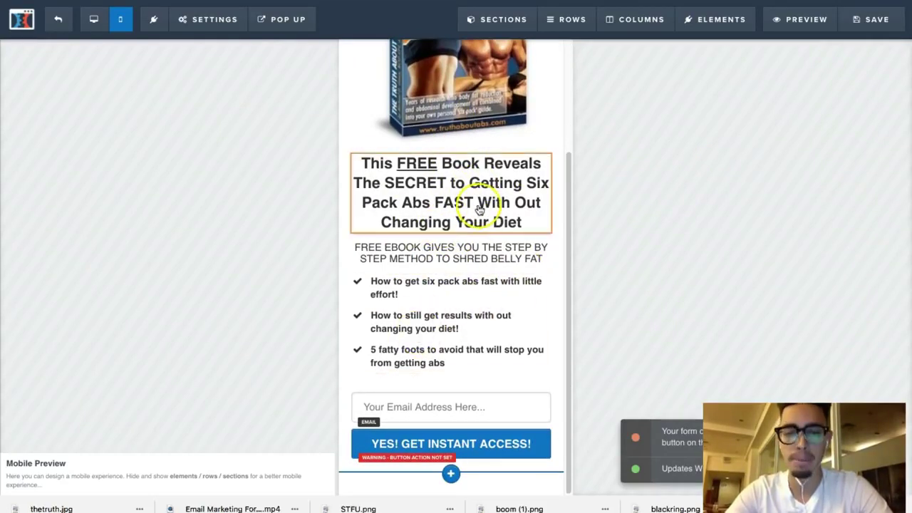
{"action": "scroll", "coordinate": [474, 203], "scroll_direction": "up", "scroll_amount": 3}
{"action": "scroll", "coordinate": [478, 211], "scroll_direction": "down", "scroll_amount": 2}
{"action": "scroll", "coordinate": [478, 210], "scroll_direction": "up", "scroll_amount": 3}
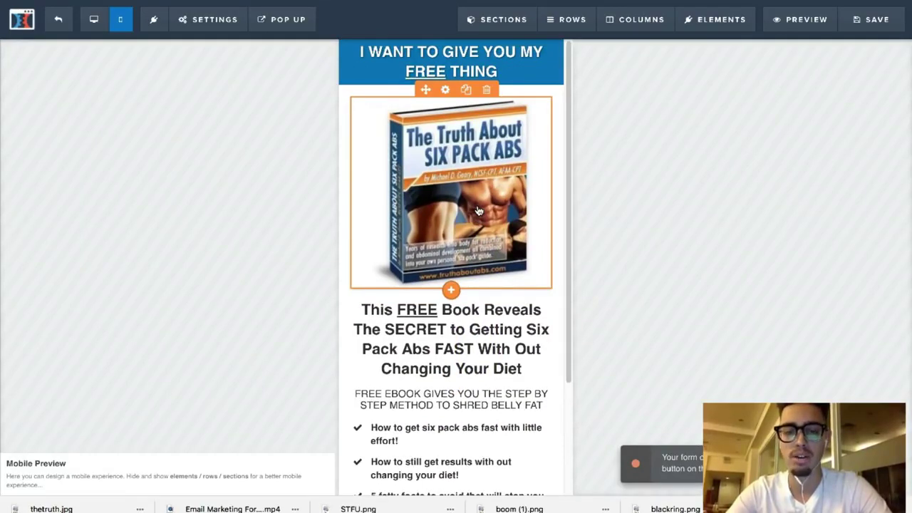
{"action": "scroll", "coordinate": [479, 211], "scroll_direction": "down", "scroll_amount": 4}
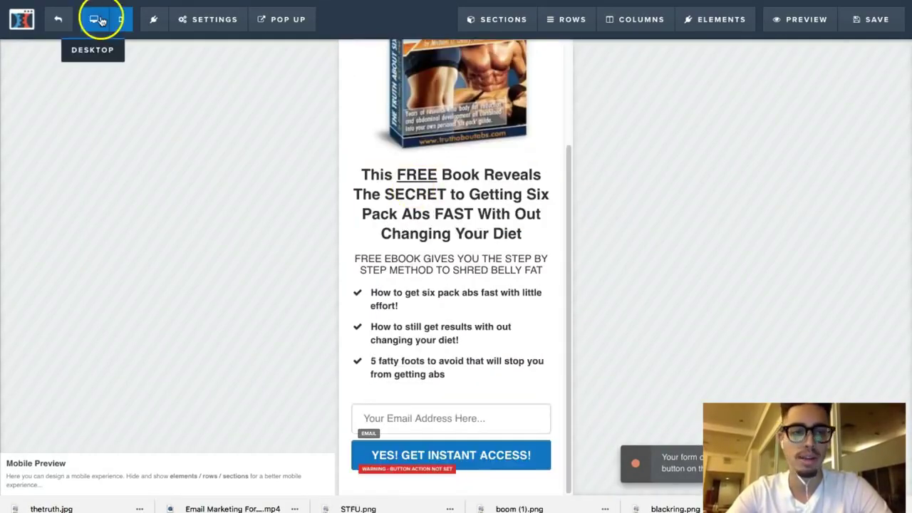
{"action": "left_click", "coordinate": [93, 20]}
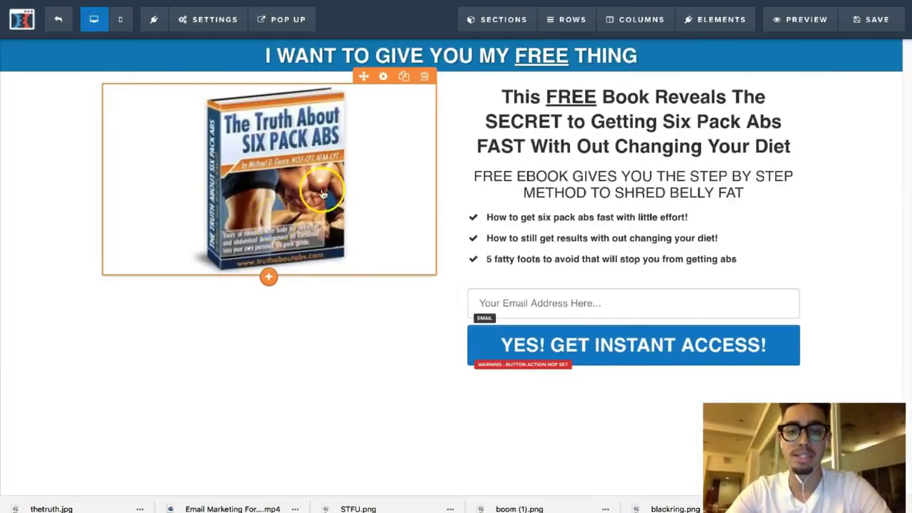
Step: Save the opt-in page, exit the editor, and open the funnel's Thank You step
{"action": "left_click", "coordinate": [873, 19]}
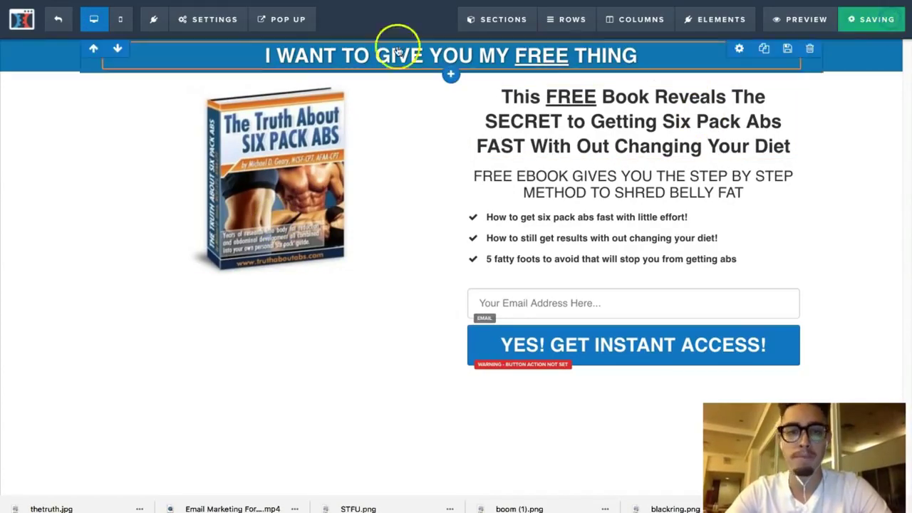
{"action": "left_click", "coordinate": [60, 20]}
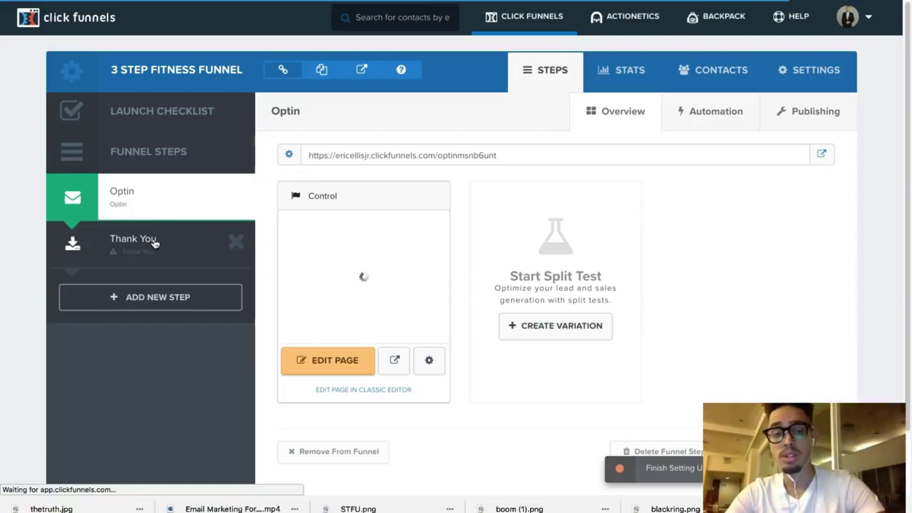
{"action": "left_click", "coordinate": [153, 244]}
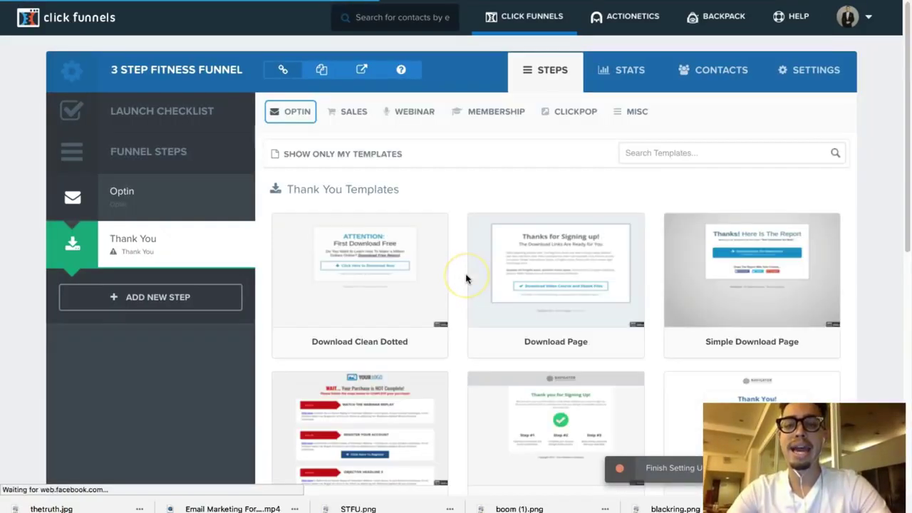
Step: Use the Simple Download Page template for the Thank You step and begin editing it
{"action": "scroll", "coordinate": [417, 301], "scroll_direction": "down", "scroll_amount": 3}
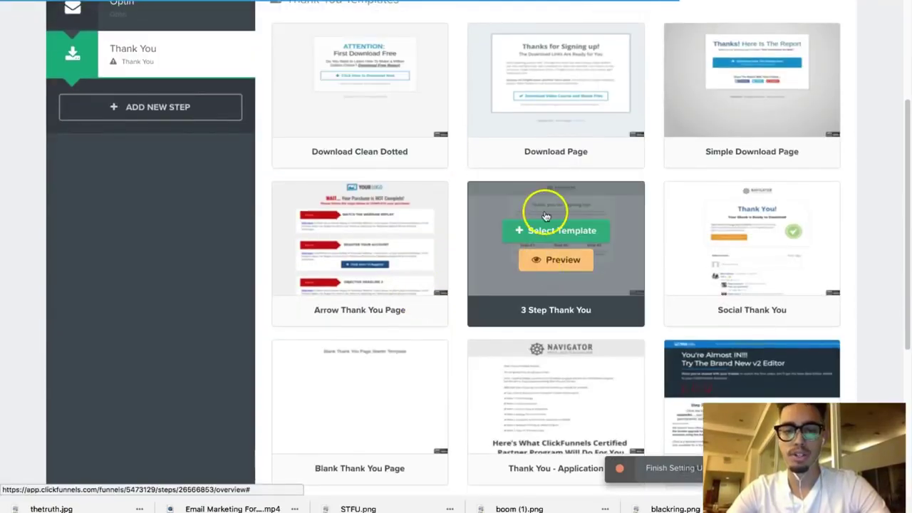
{"action": "scroll", "coordinate": [546, 210], "scroll_direction": "up", "scroll_amount": 2}
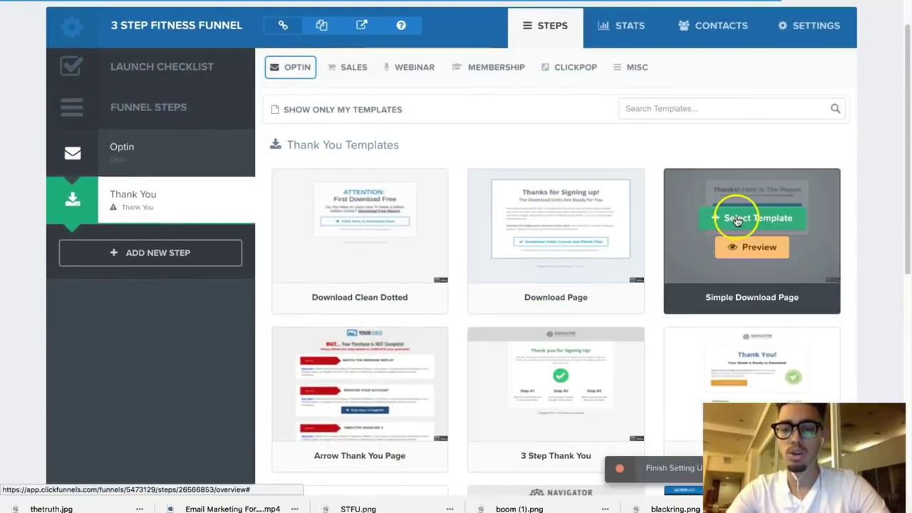
{"action": "left_click", "coordinate": [727, 218]}
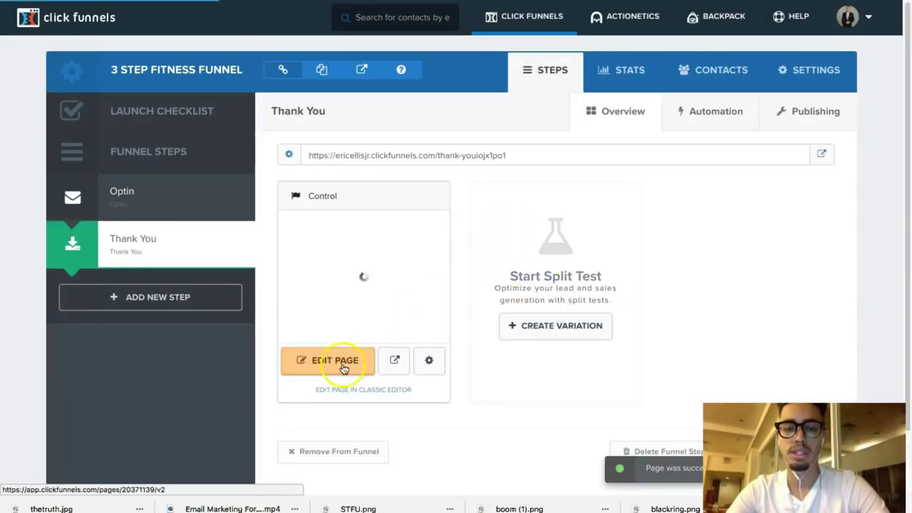
{"action": "left_click", "coordinate": [337, 365]}
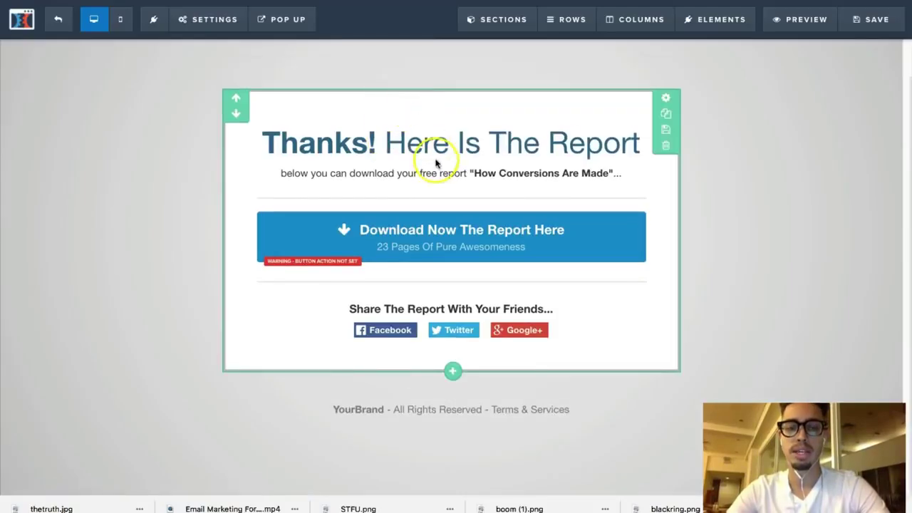
Step: Replace 'Thanks! Here Is The Report' with the free-book-on-its-way, 10 to 25 minutes message
{"action": "left_click", "coordinate": [440, 153]}
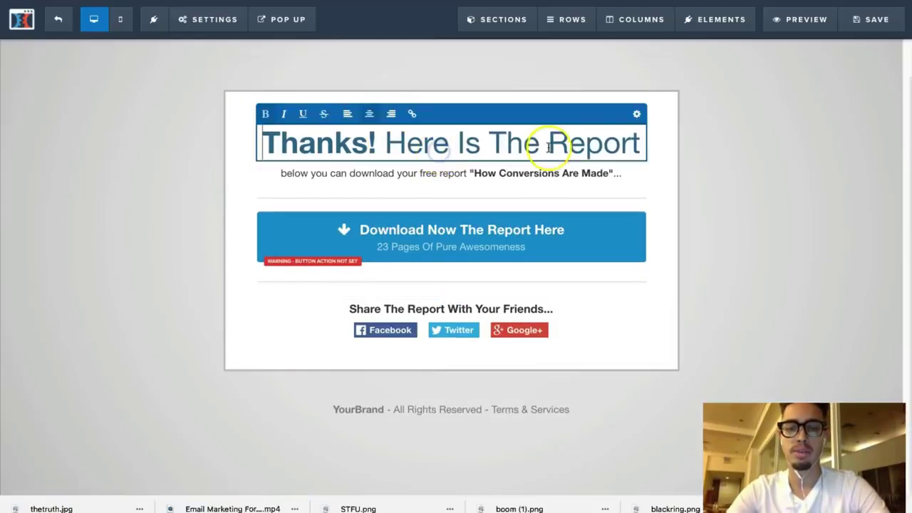
{"action": "left_click_drag", "start_coordinate": [638, 147], "coordinate": [253, 154]}
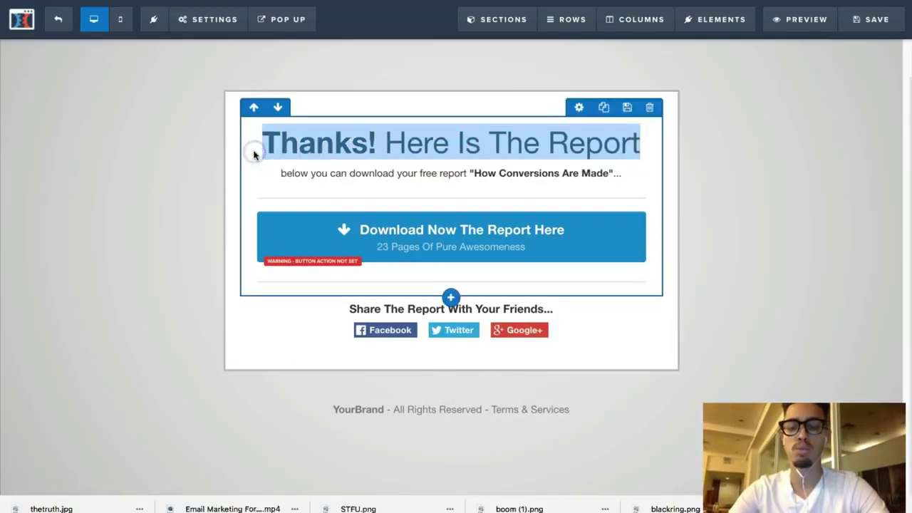
{"action": "left_click", "coordinate": [360, 140]}
{"action": "type", "text": "The"}
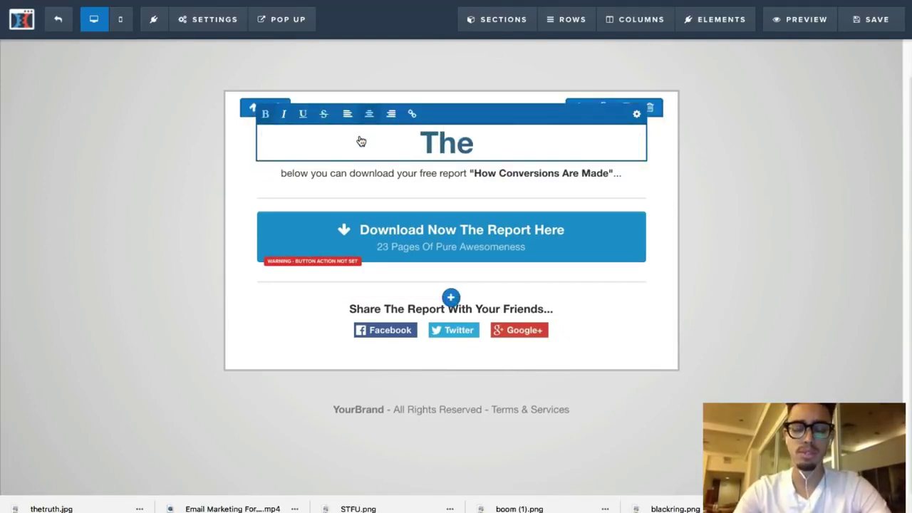
{"action": "type", "text": " THANK"}
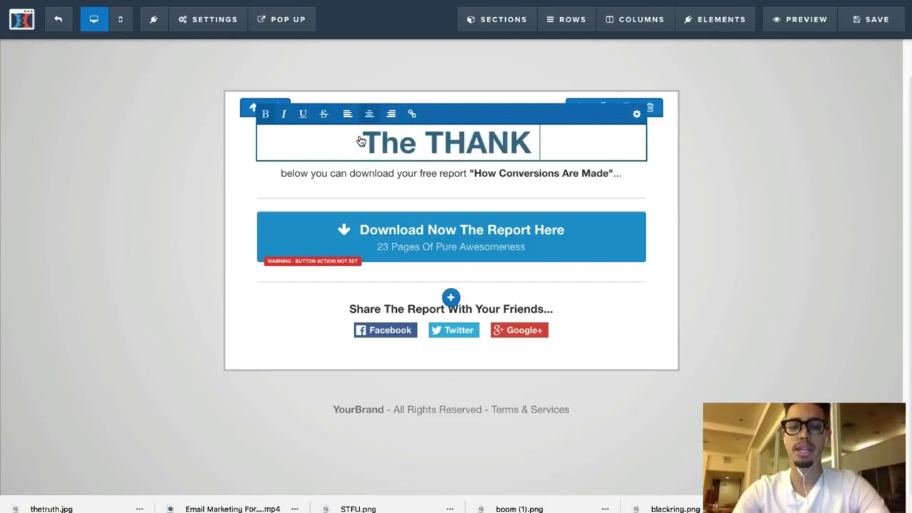
{"action": "key", "text": "BackSpace"}
{"action": "key", "text": "BackSpace"}
{"action": "key", "text": "BackSpace"}
{"action": "key", "text": "BackSpace"}
{"action": "key", "text": "BackSpace"}
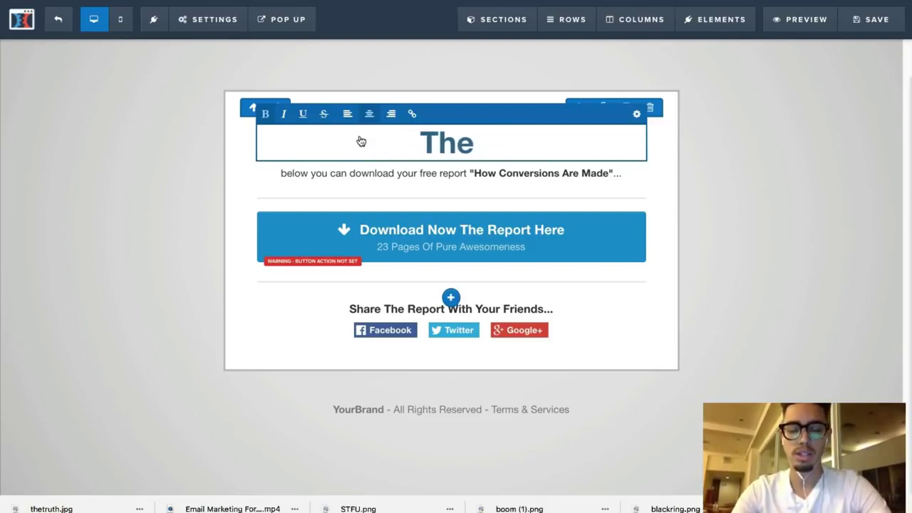
{"action": "type", "text": "EB"}
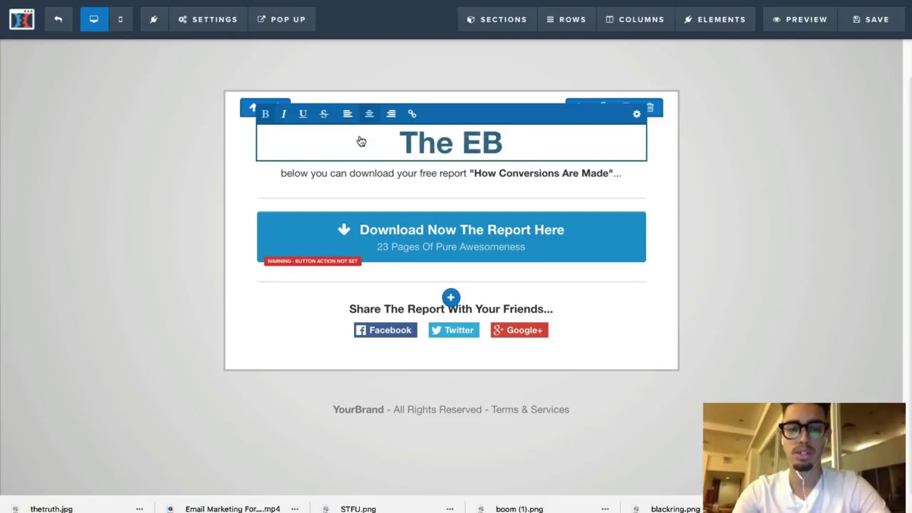
{"action": "key", "text": "BackSpace"}
{"action": "key", "text": "BackSpace"}
{"action": "type", "text": "FREE"}
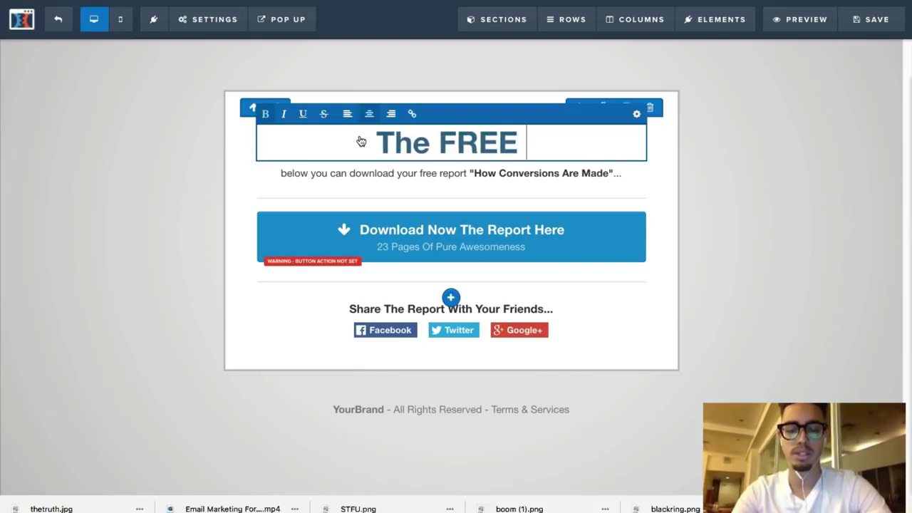
{"action": "type", "text": " book is on"}
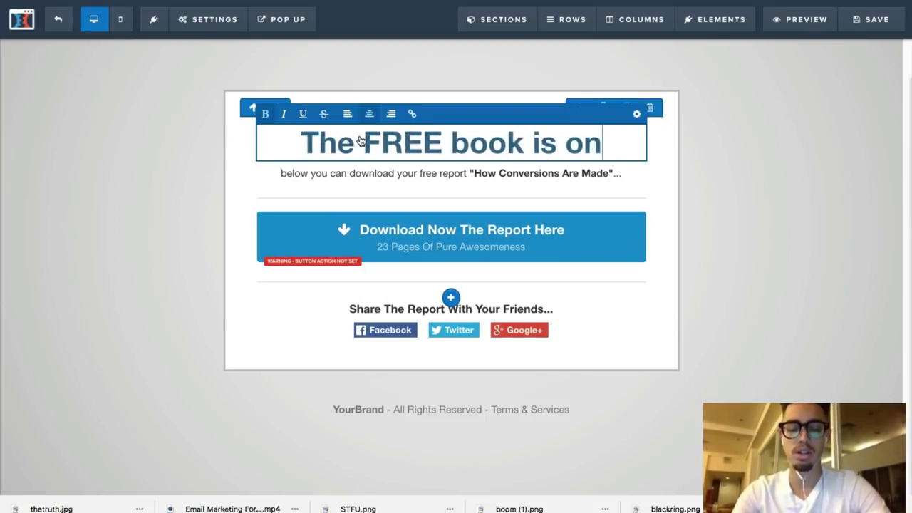
{"action": "type", "text": " it;s"}
{"action": "key", "text": "BackSpace"}
{"action": "key", "text": "BackSpace"}
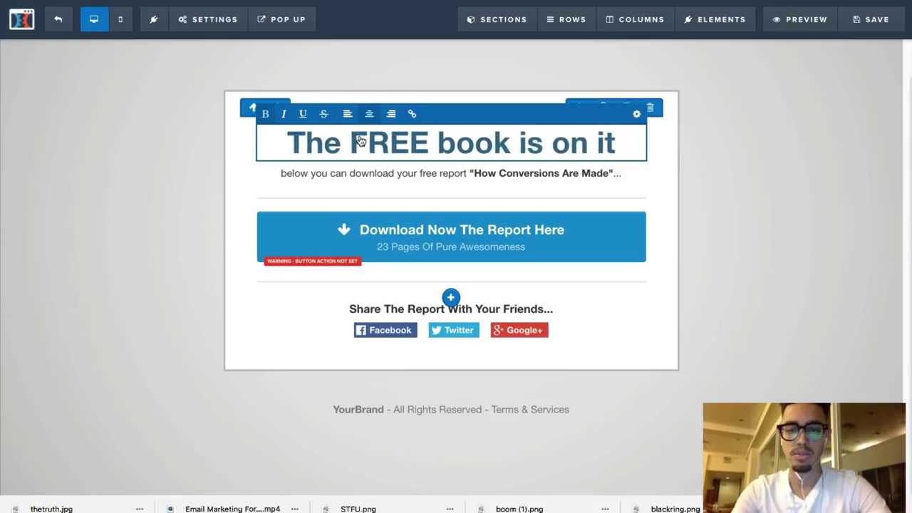
{"action": "type", "text": "'s way"}
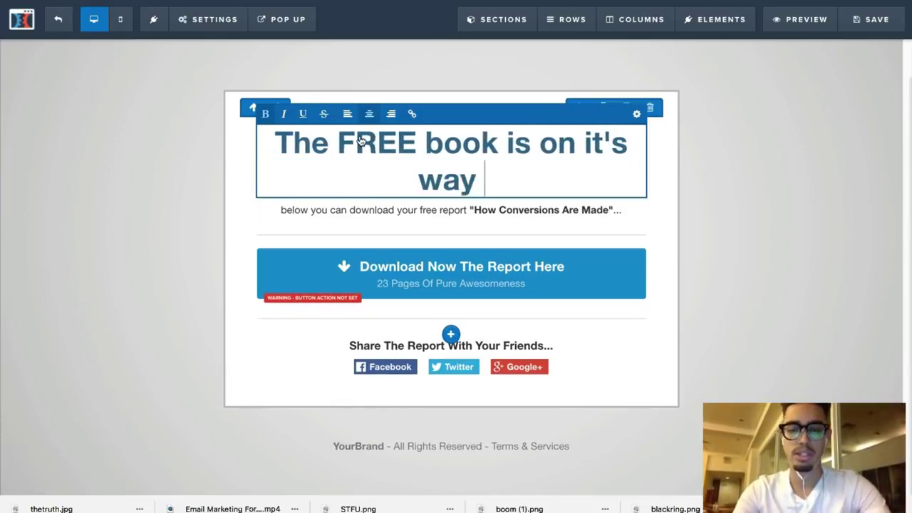
{"action": "type", "text": " uo you"}
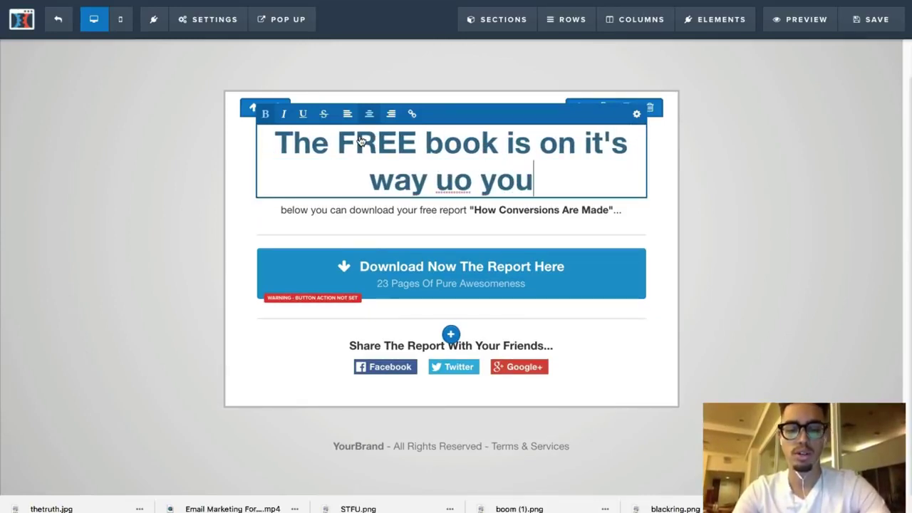
{"action": "type", "text": "r inbo"}
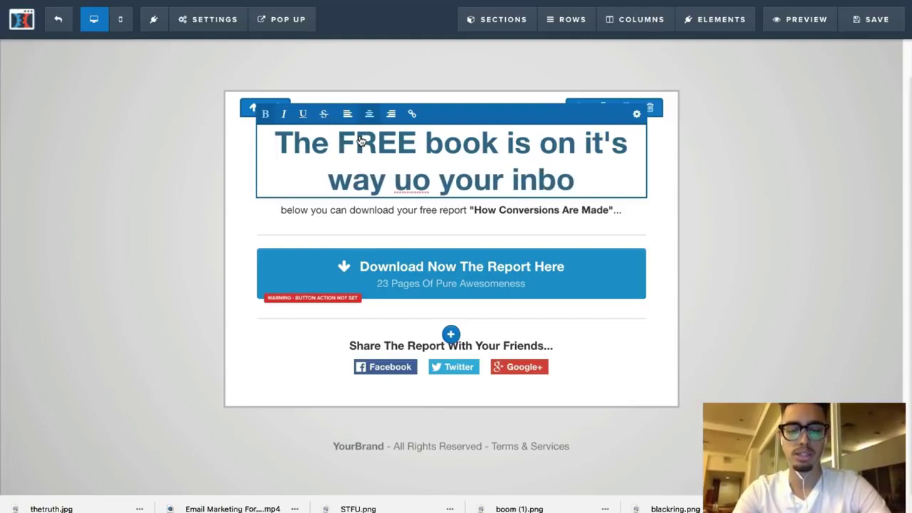
{"action": "type", "text": "x! Ma"}
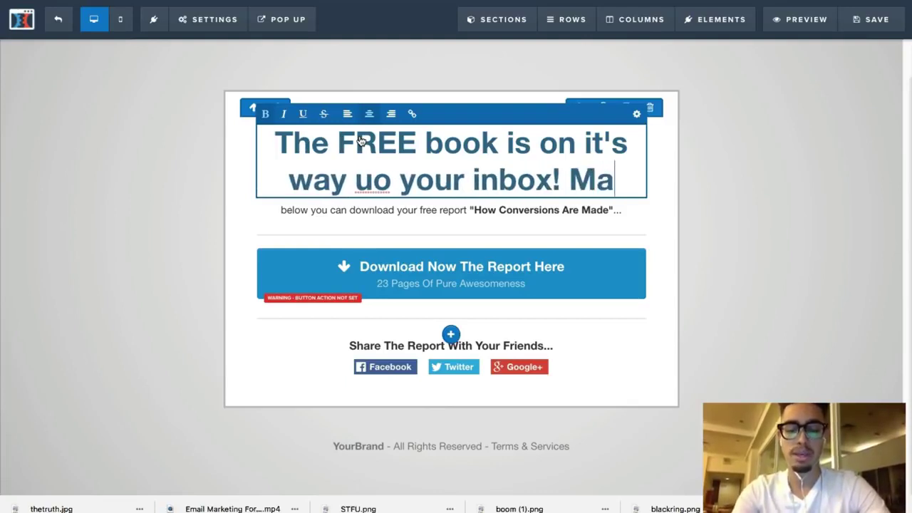
{"action": "type", "text": "y take 2"}
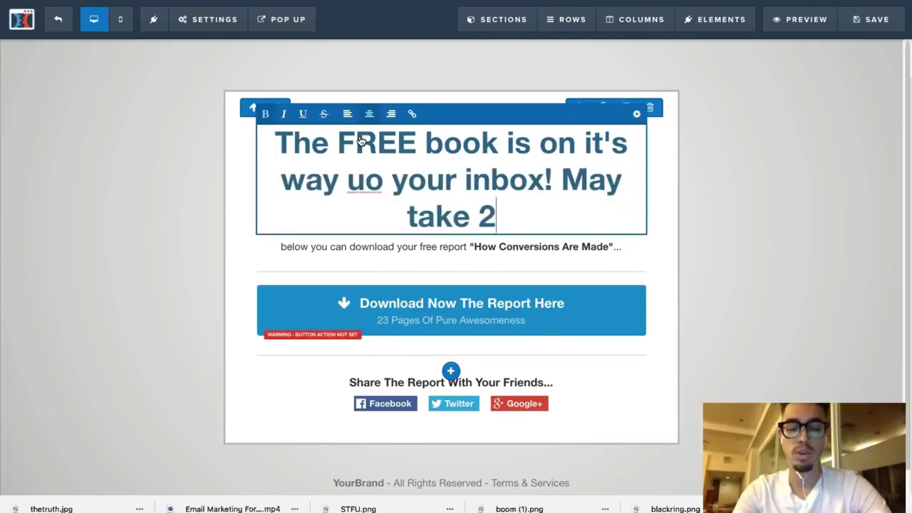
{"action": "type", "text": "0 to"}
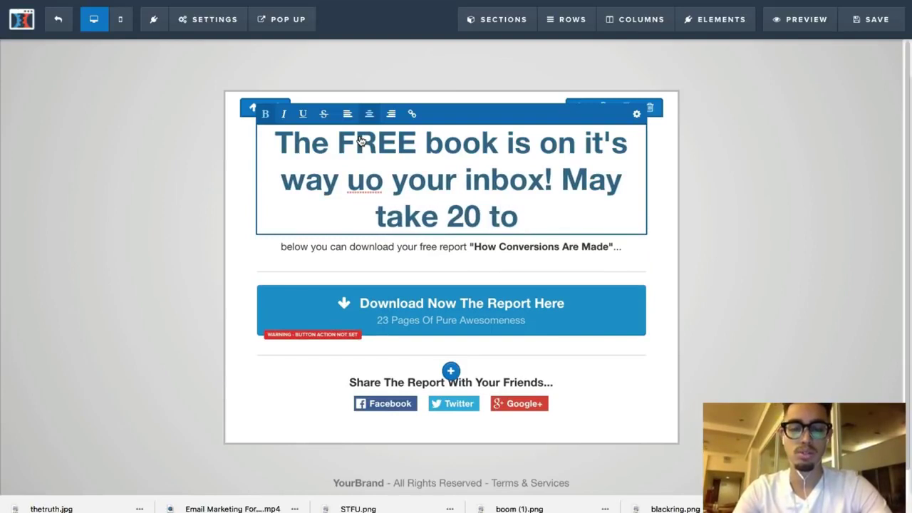
{"action": "key", "text": "BackSpace"}
{"action": "key", "text": "BackSpace"}
{"action": "key", "text": "BackSpace"}
{"action": "key", "text": "BackSpace"}
{"action": "key", "text": "BackSpace"}
{"action": "type", "text": "10"}
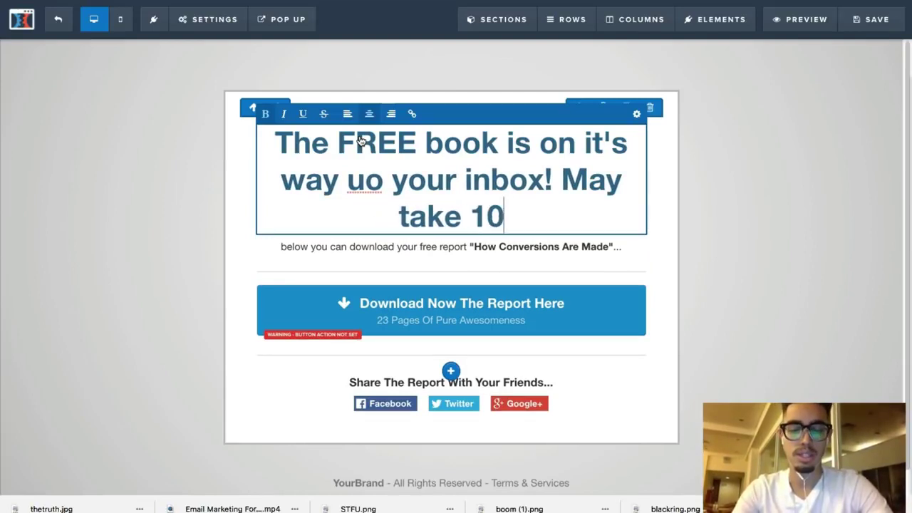
{"action": "type", "text": " to 25 min"}
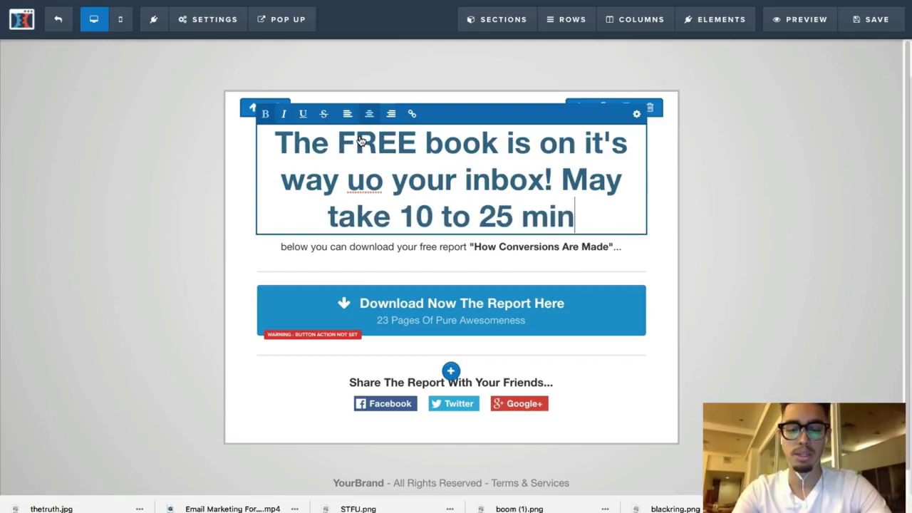
{"action": "type", "text": "utes"}
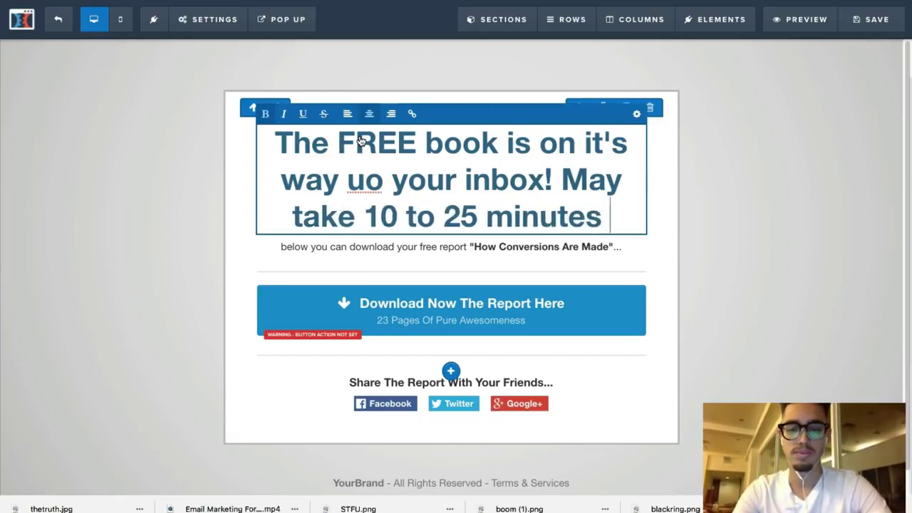
{"action": "key", "text": "BackSpace"}
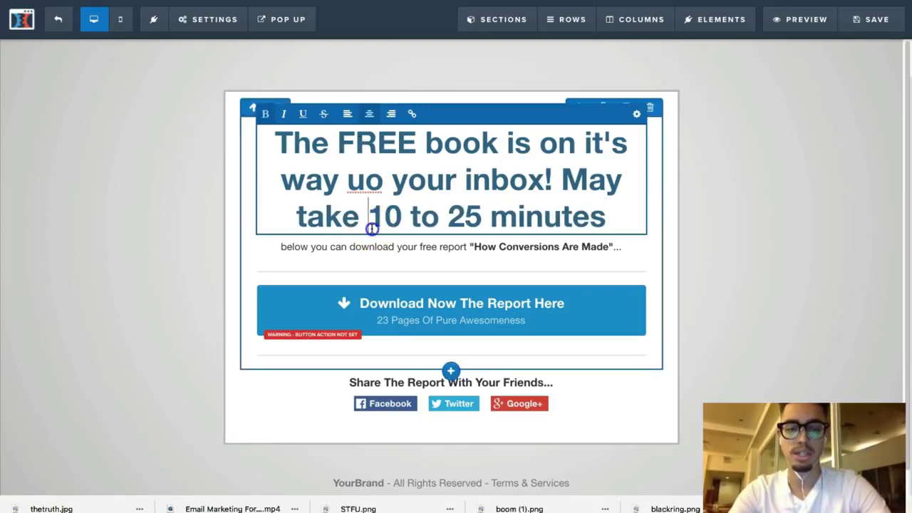
{"action": "type", "text": "up"}
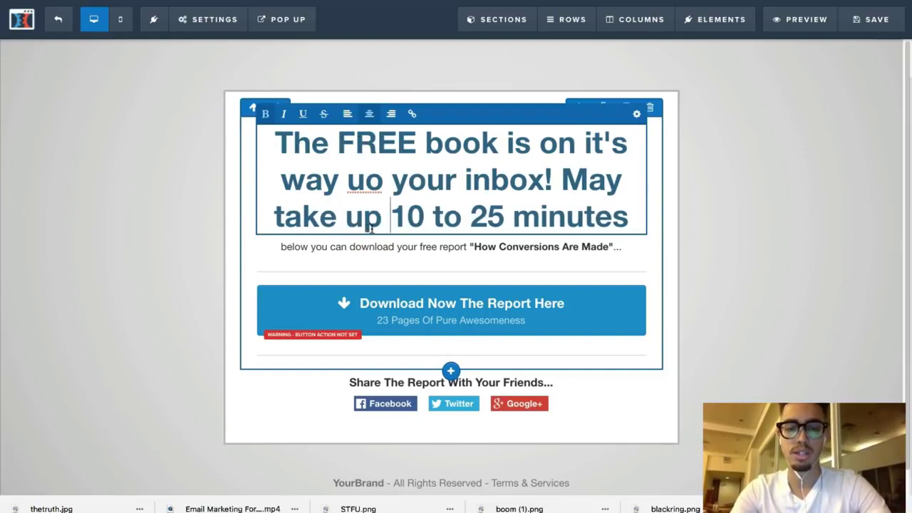
{"action": "left_click", "coordinate": [382, 184]}
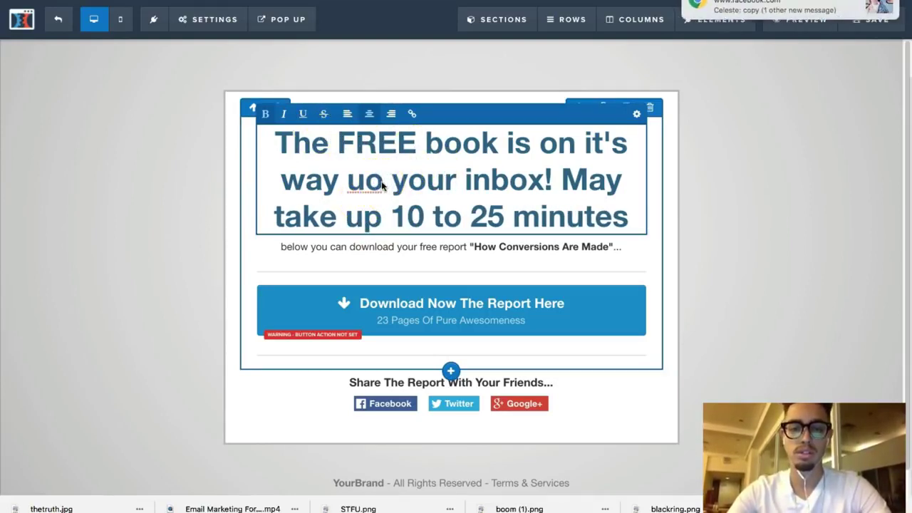
{"action": "key", "text": "BackSpace"}
{"action": "key", "text": "BackSpace"}
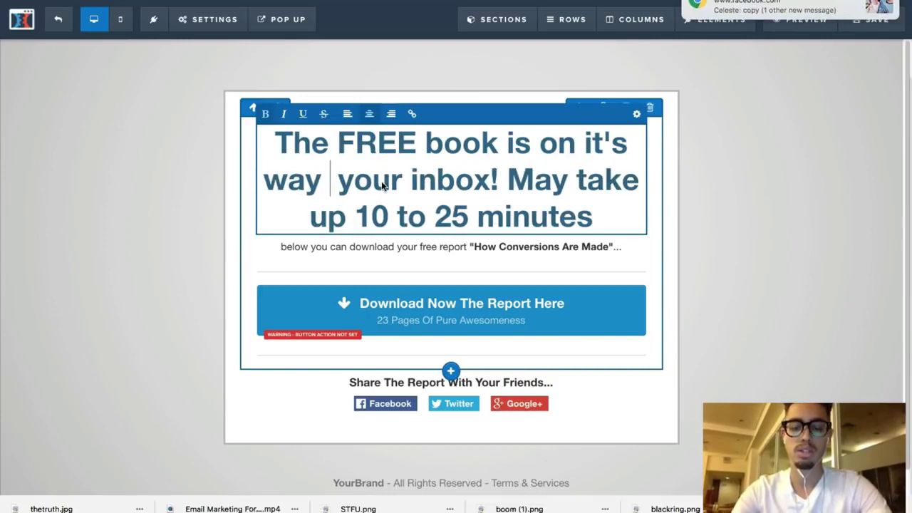
{"action": "type", "text": "to"}
Step: Finish the headline edit and adjust its font size in the headline settings
{"action": "left_click", "coordinate": [647, 164]}
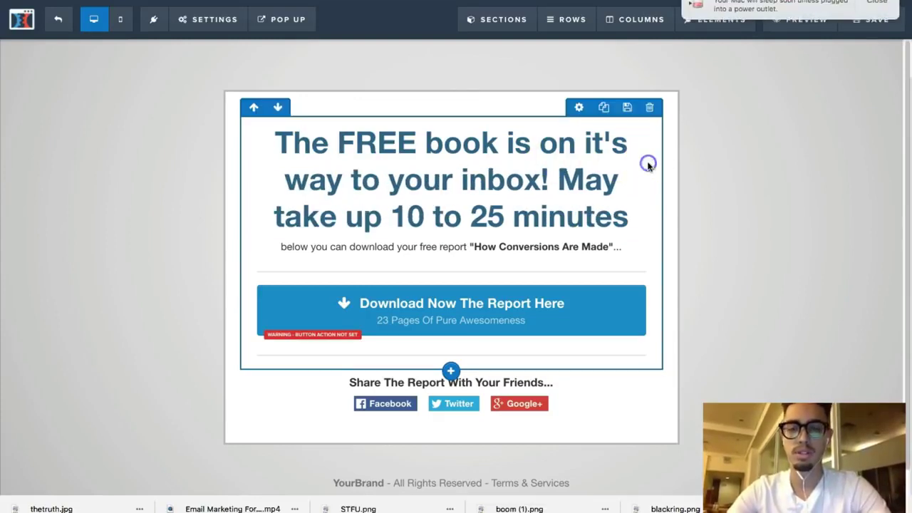
{"action": "left_click", "coordinate": [710, 166]}
{"action": "left_click", "coordinate": [874, 8]}
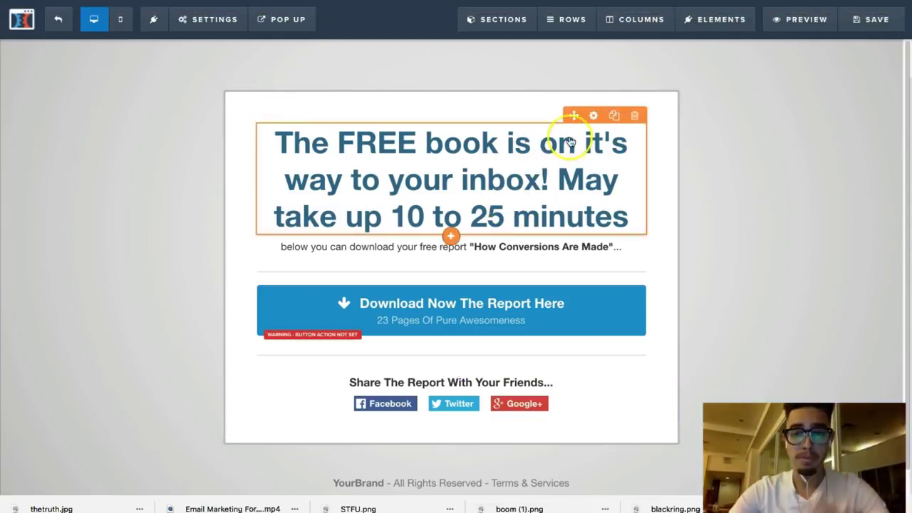
{"action": "left_click", "coordinate": [598, 119]}
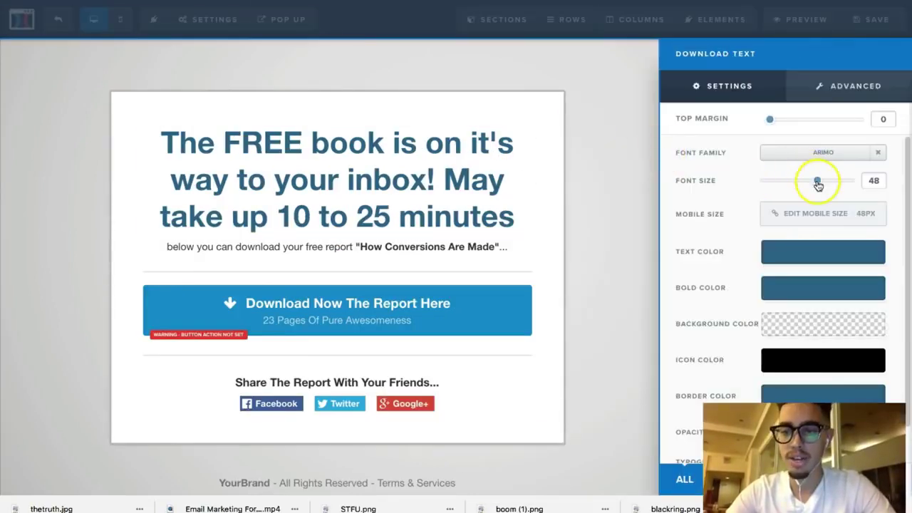
{"action": "mouse_move", "coordinate": [818, 184]}
{"action": "left_mouse_down"}
{"action": "mouse_move", "coordinate": [792, 185]}
{"action": "mouse_move", "coordinate": [819, 184]}
{"action": "left_mouse_up"}
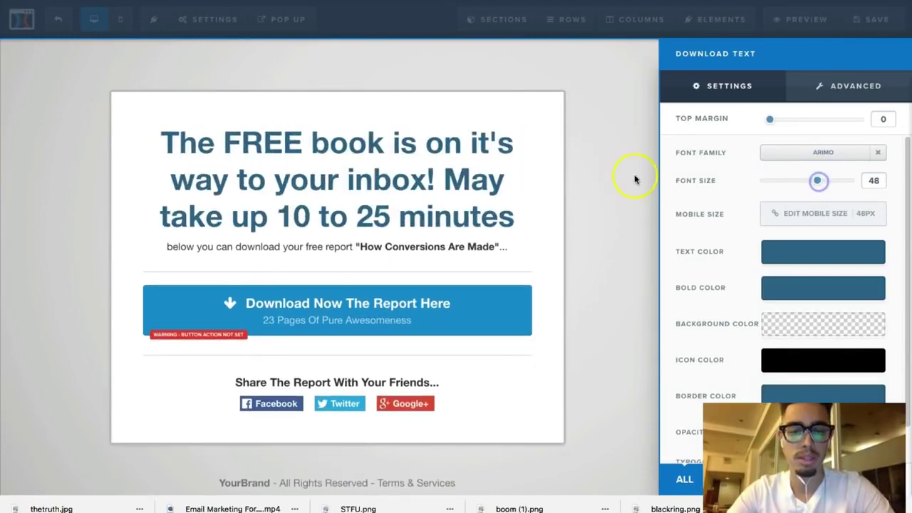
{"action": "left_click", "coordinate": [556, 176]}
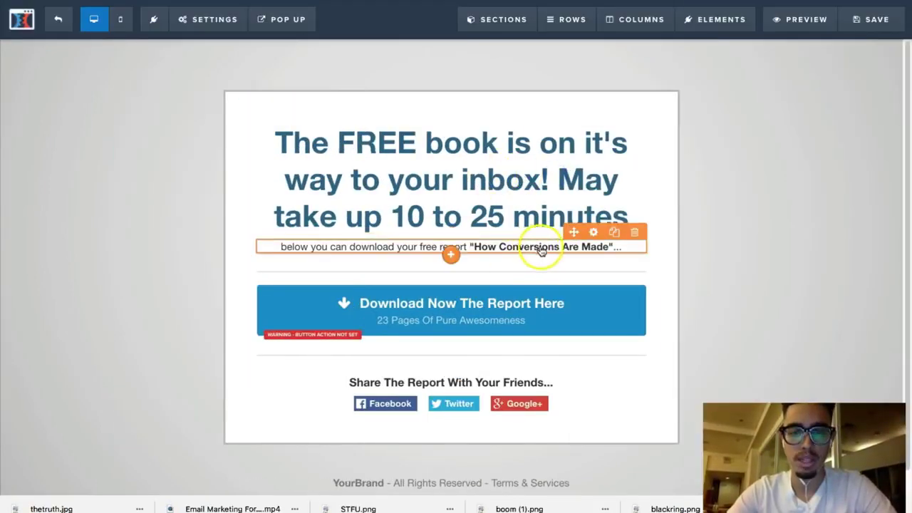
Step: Delete the download-report subheadline and insert an Image element below the headline
{"action": "left_click", "coordinate": [634, 233]}
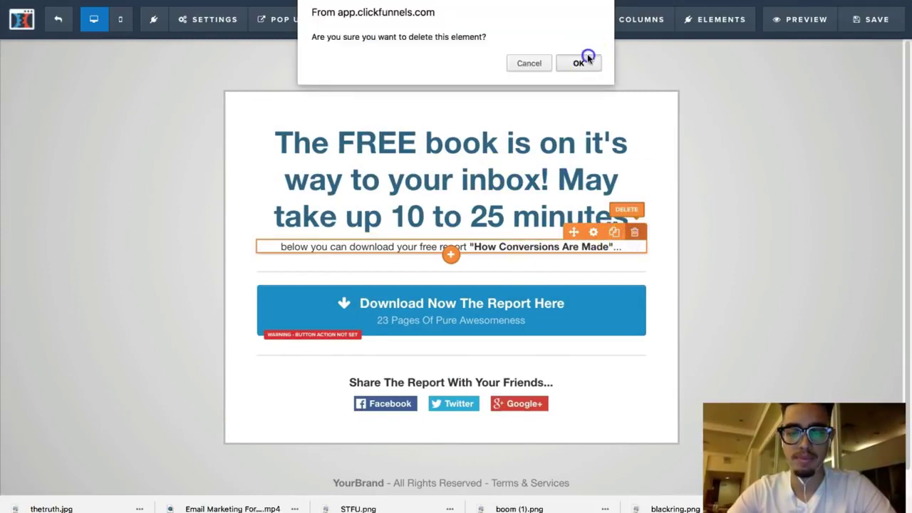
{"action": "left_click", "coordinate": [585, 62]}
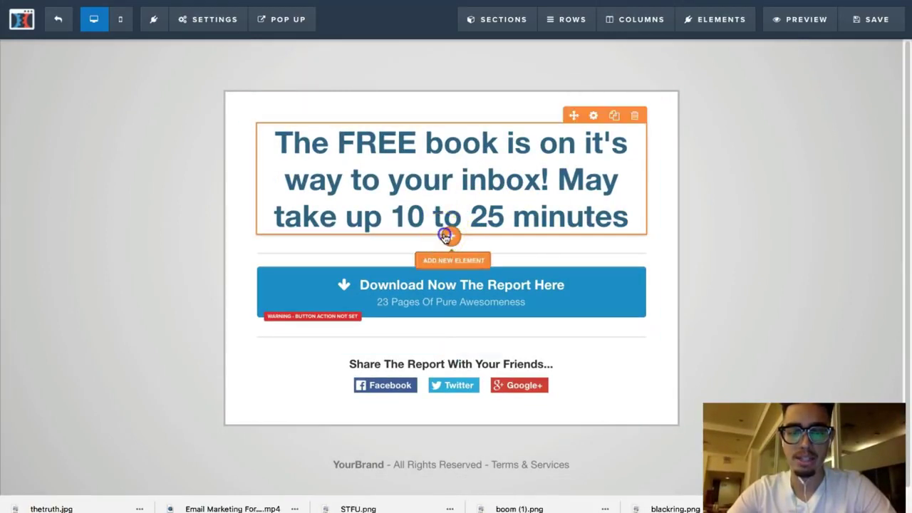
{"action": "left_click", "coordinate": [445, 236]}
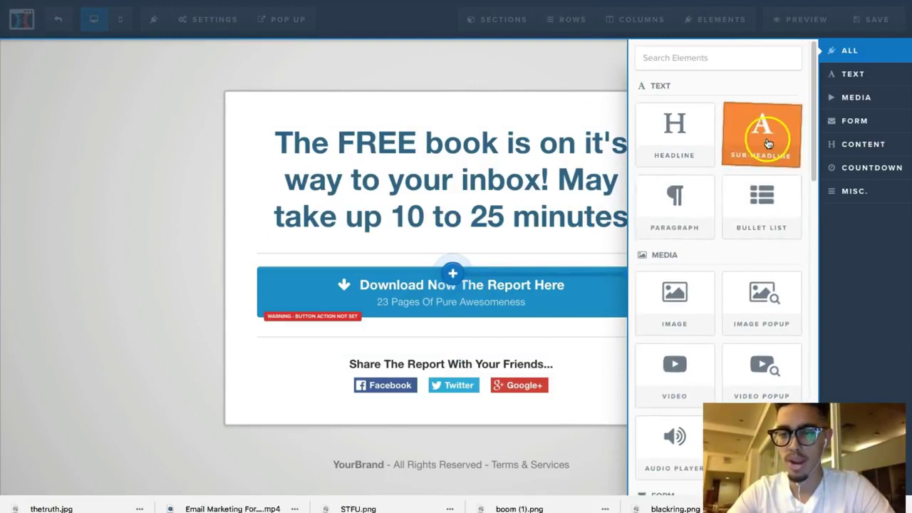
{"action": "left_click", "coordinate": [538, 237]}
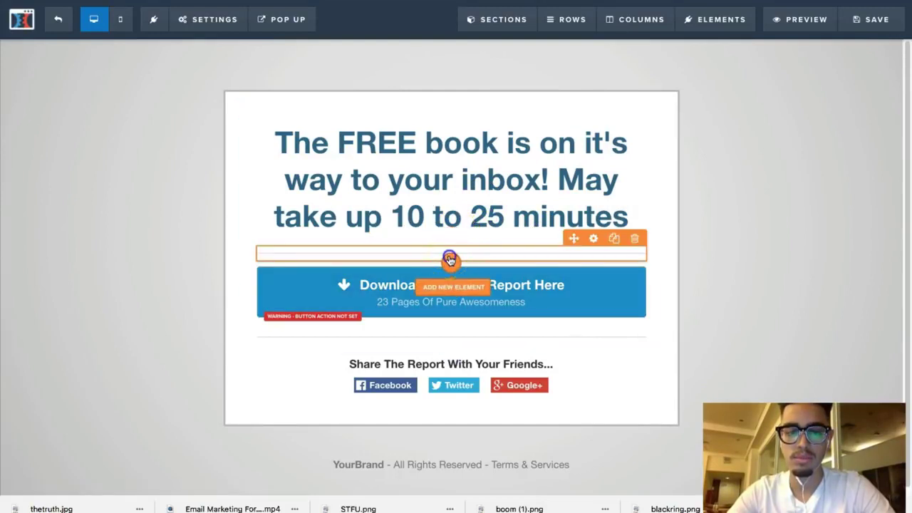
{"action": "left_click", "coordinate": [449, 260]}
{"action": "left_click", "coordinate": [486, 219]}
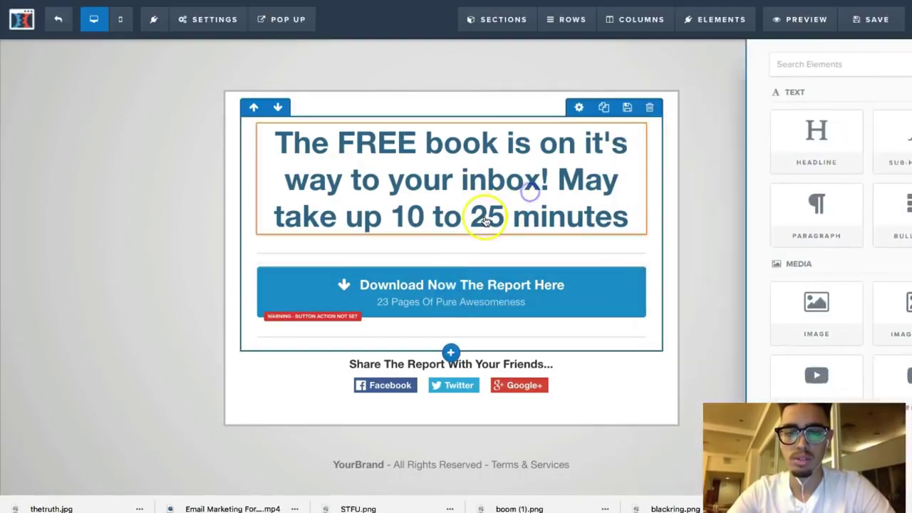
{"action": "left_click", "coordinate": [451, 236]}
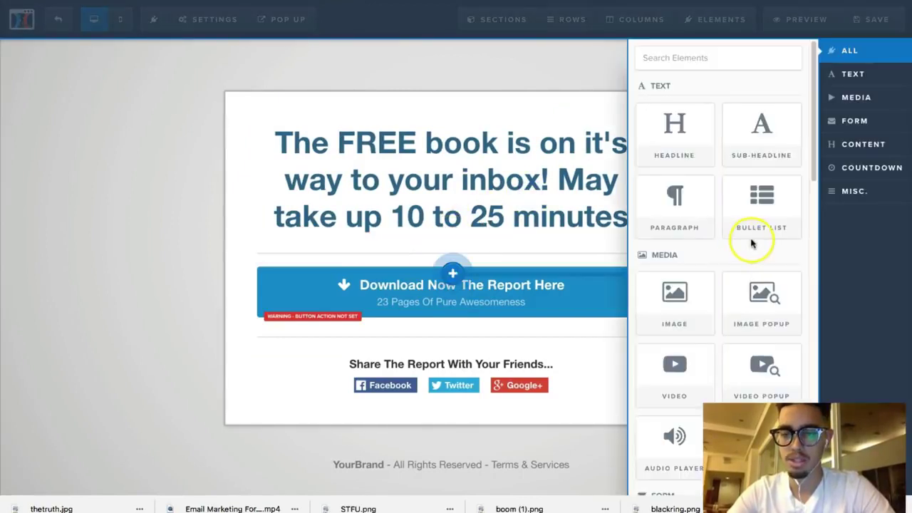
{"action": "left_click", "coordinate": [687, 304]}
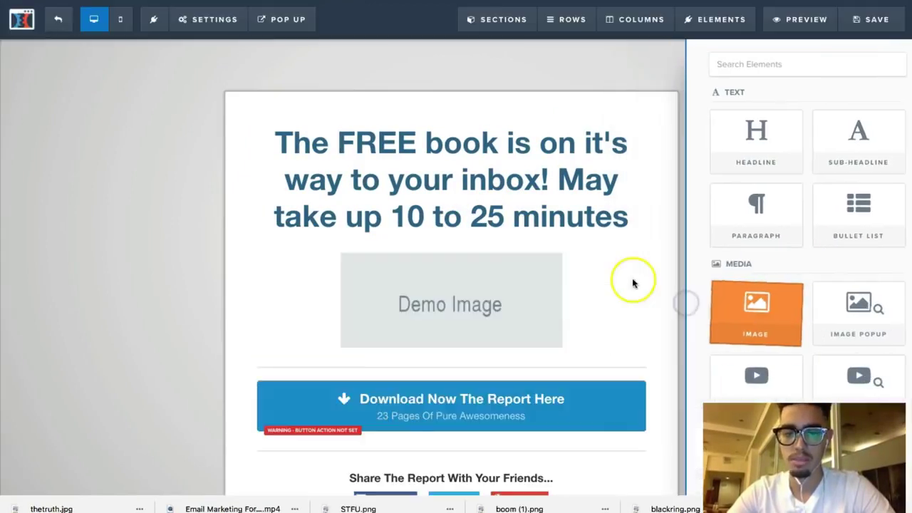
Step: Set the image element to The Truth About Six Pack Abs book cover
{"action": "left_click", "coordinate": [489, 301]}
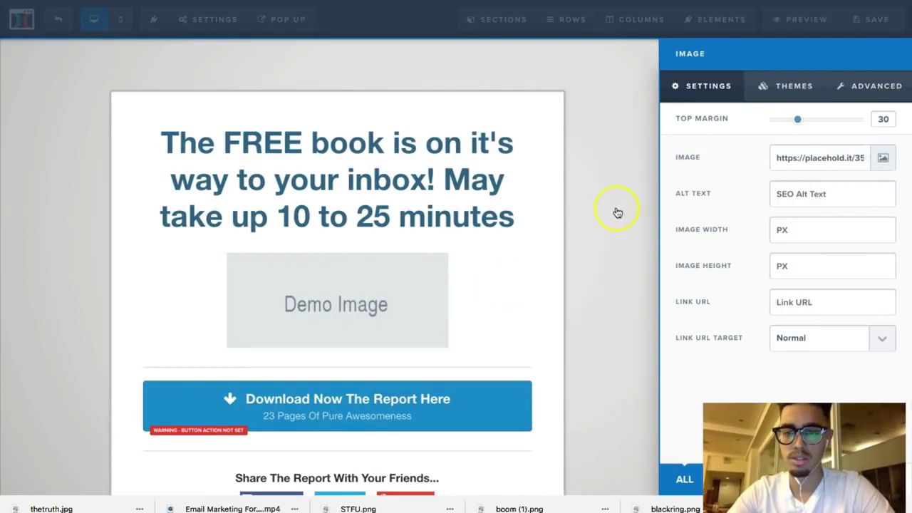
{"action": "left_click", "coordinate": [887, 159]}
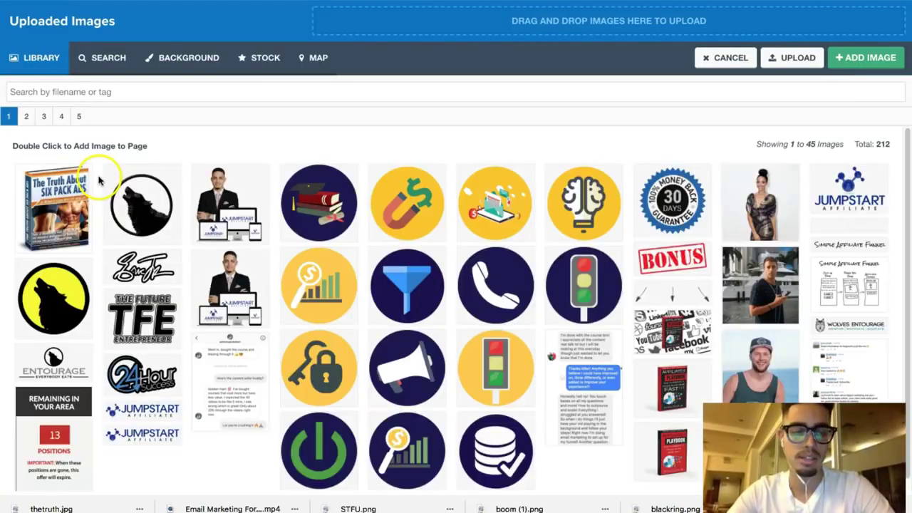
{"action": "left_click", "coordinate": [64, 190]}
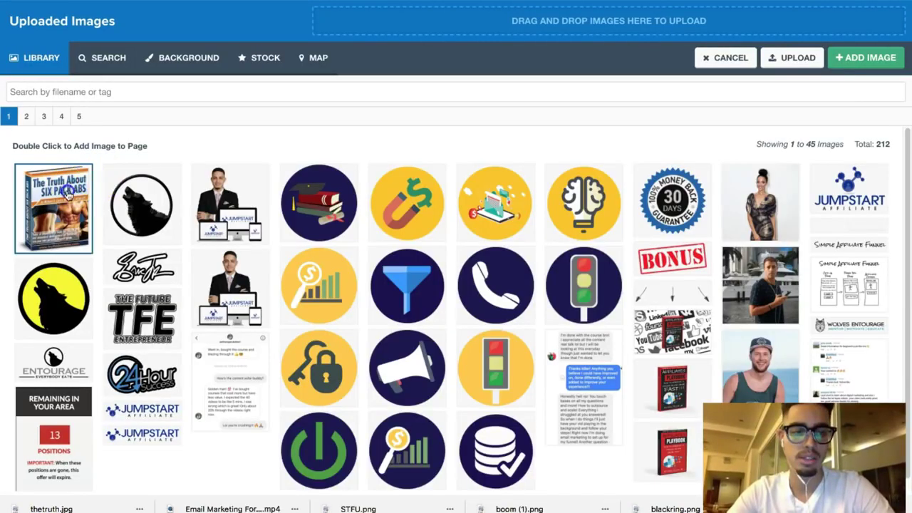
{"action": "left_click", "coordinate": [865, 58]}
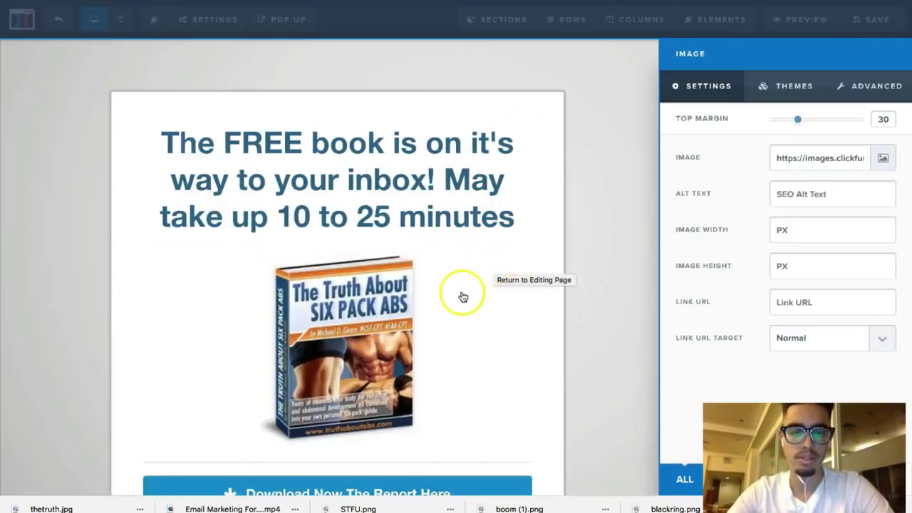
{"action": "left_click", "coordinate": [401, 236]}
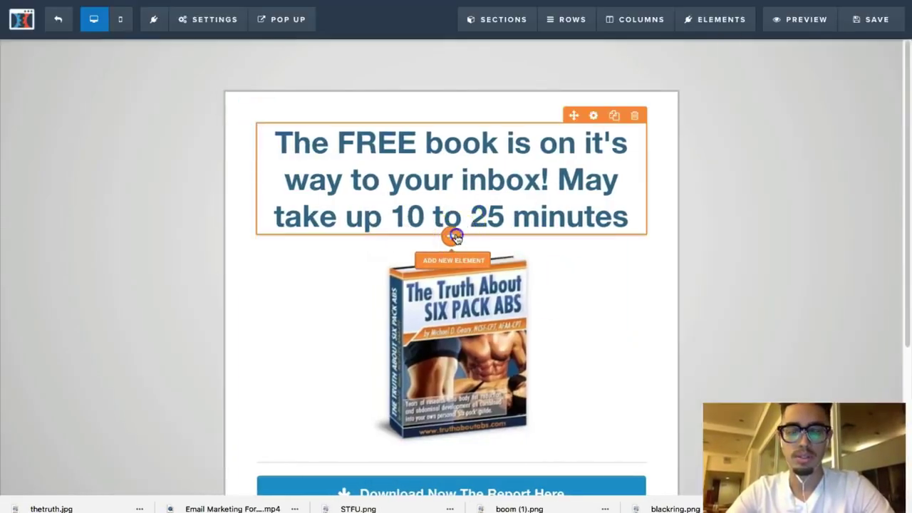
Step: Add a 'BUT WAIT!!! While you wait' headline promising a FREE video on burning belly fat fast
{"action": "left_click", "coordinate": [454, 236]}
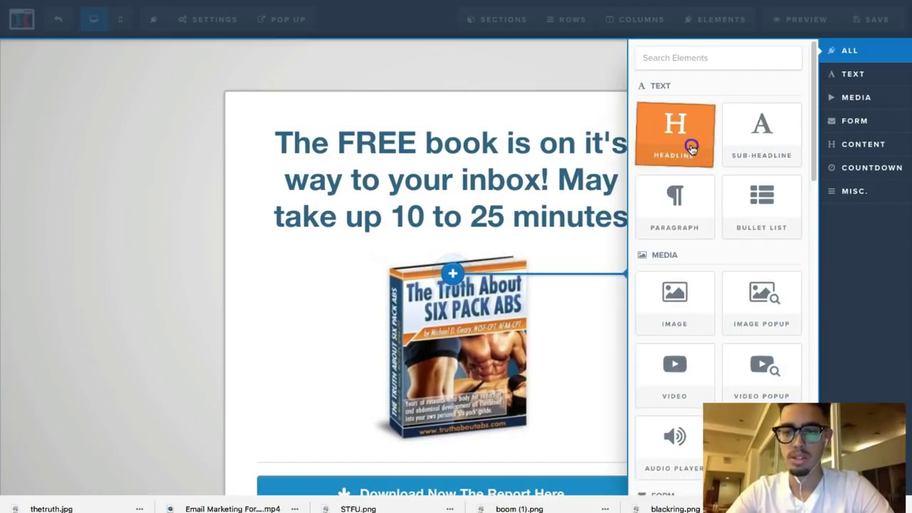
{"action": "left_click", "coordinate": [691, 148]}
{"action": "left_click", "coordinate": [476, 256]}
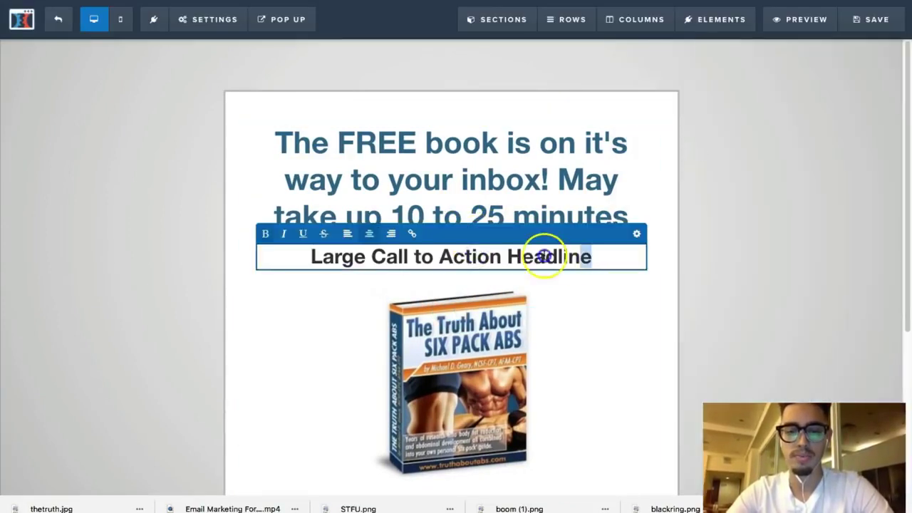
{"action": "left_click_drag", "start_coordinate": [545, 256], "coordinate": [281, 254]}
{"action": "type", "text": "BUT"}
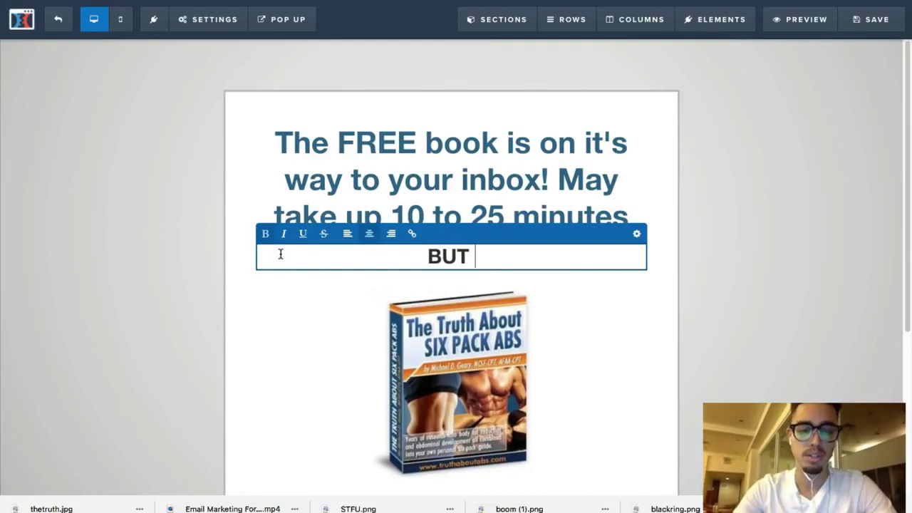
{"action": "type", "text": " WAIT!!!"}
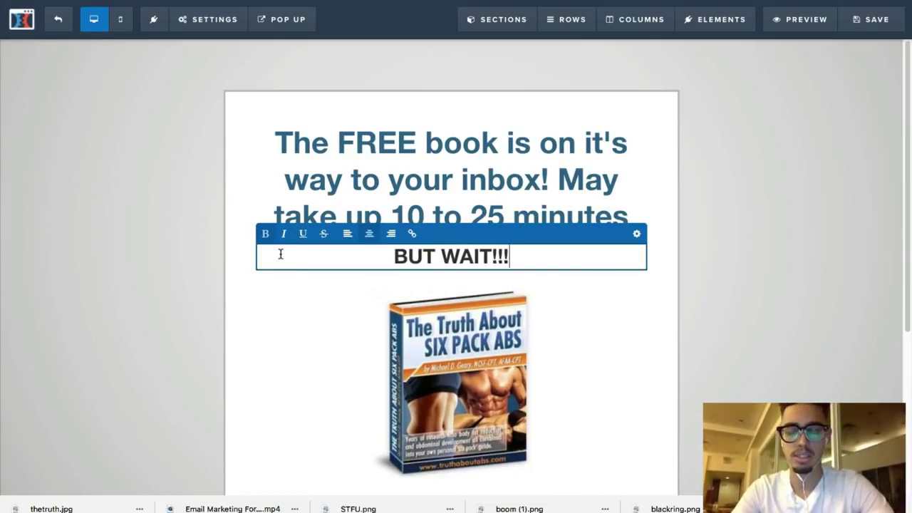
{"action": "type", "text": " While"}
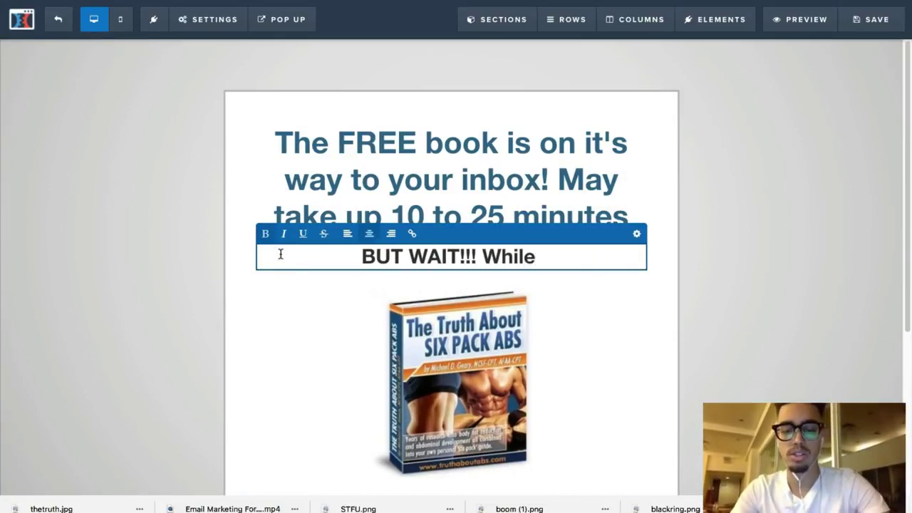
{"action": "type", "text": " you wait"}
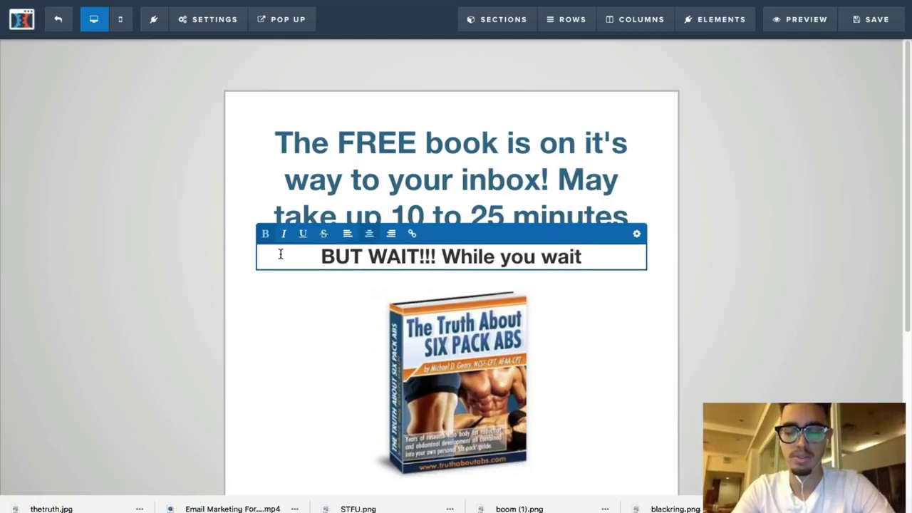
{"action": "type", "text": ", W"}
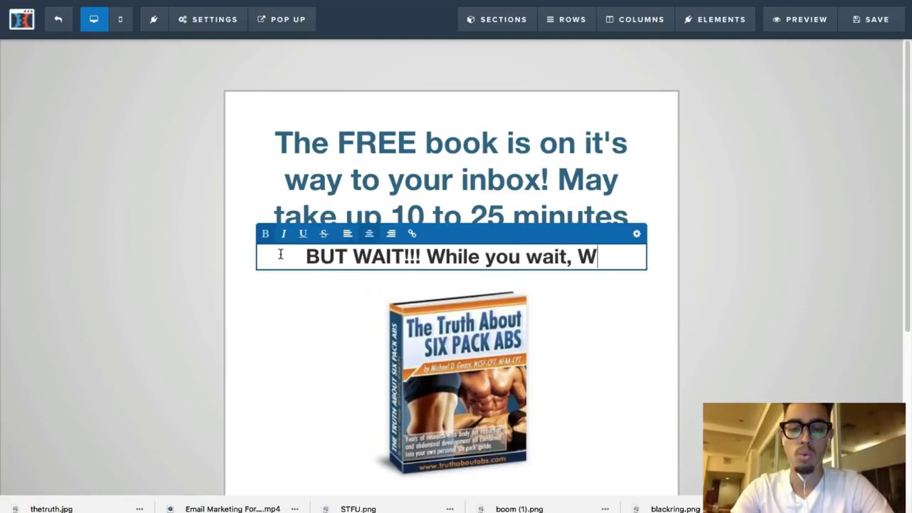
{"action": "key", "text": "BackSpace"}
{"action": "type", "text": "click "}
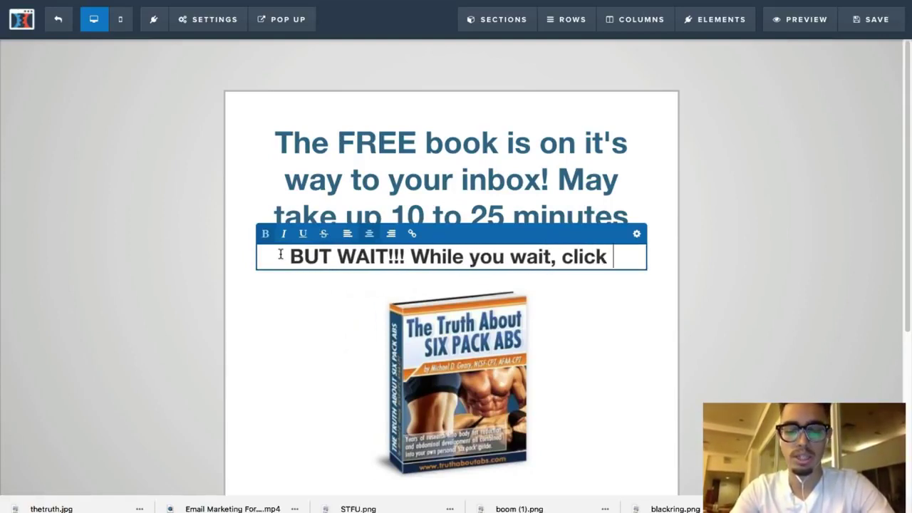
{"action": "type", "text": "the button bel"}
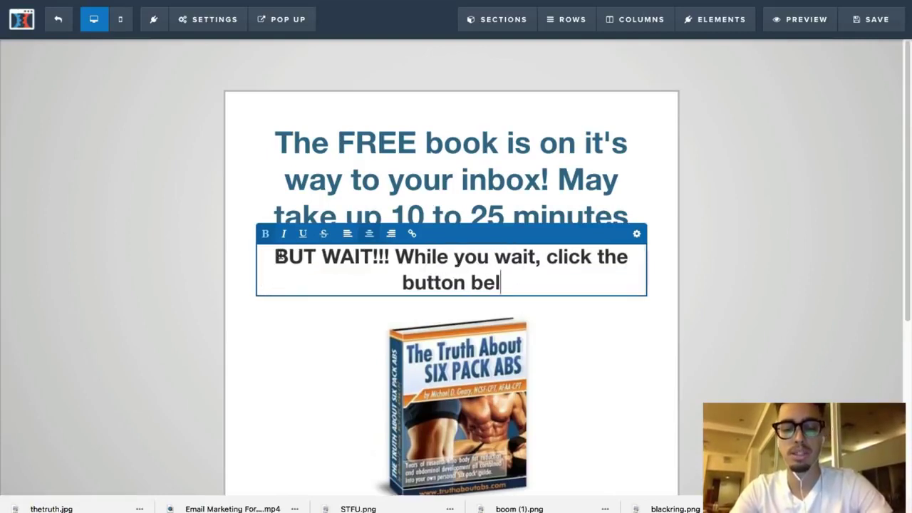
{"action": "type", "text": "ow to watch "}
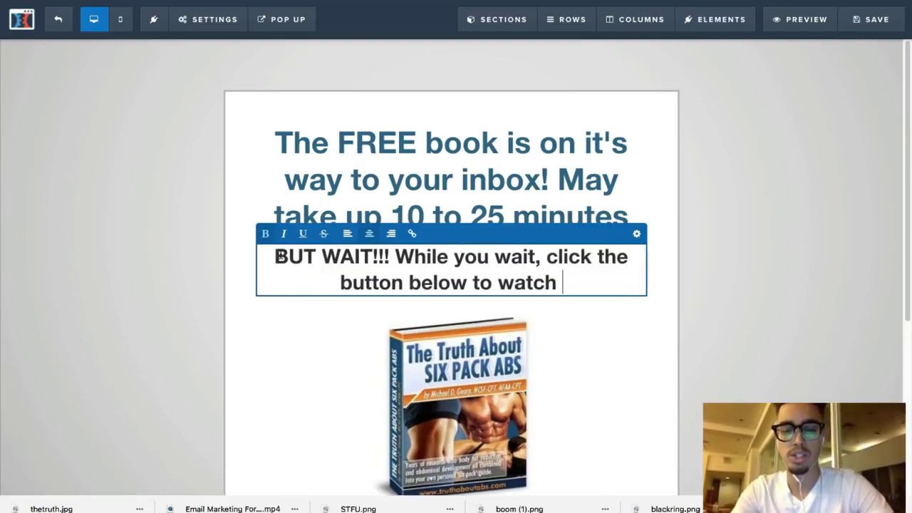
{"action": "type", "text": "a "}
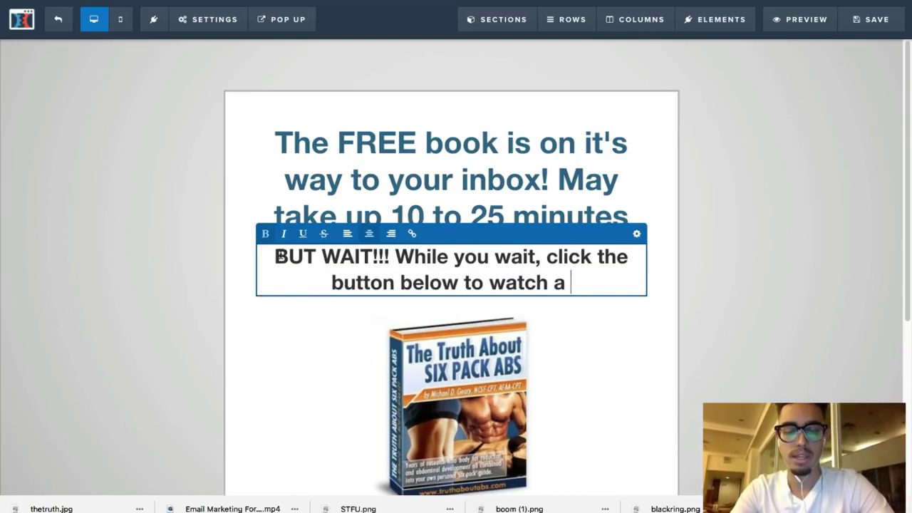
{"action": "type", "text": "FREE video that wi"}
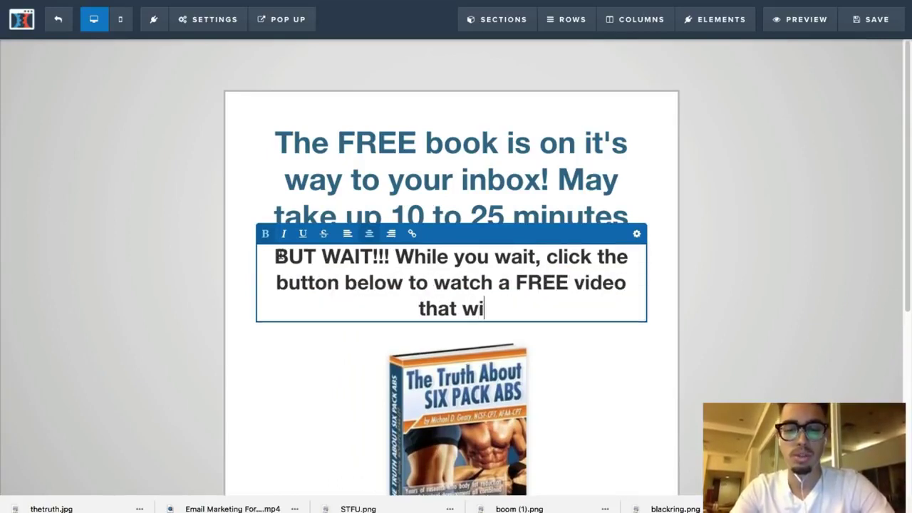
{"action": "type", "text": "ll teach you"}
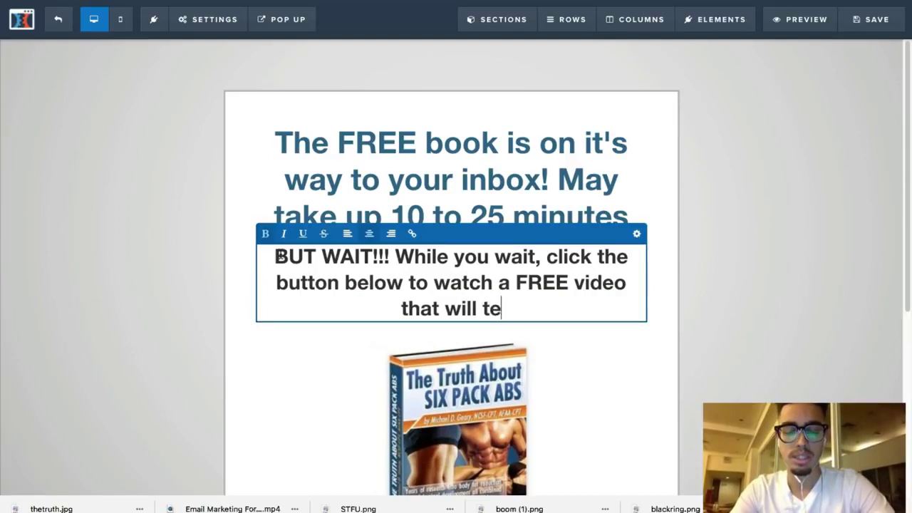
{"action": "type", "text": "s"}
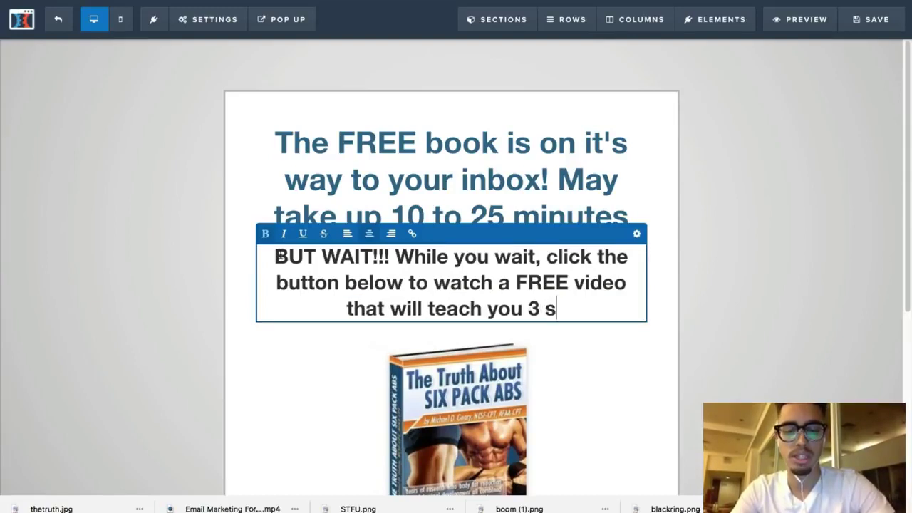
{"action": "type", "text": "ecret to b"}
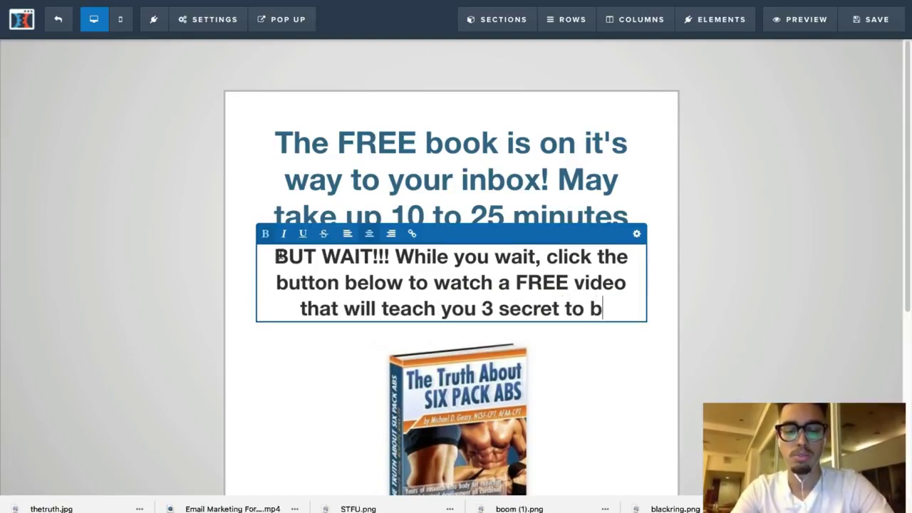
{"action": "type", "text": "uting belly fa"}
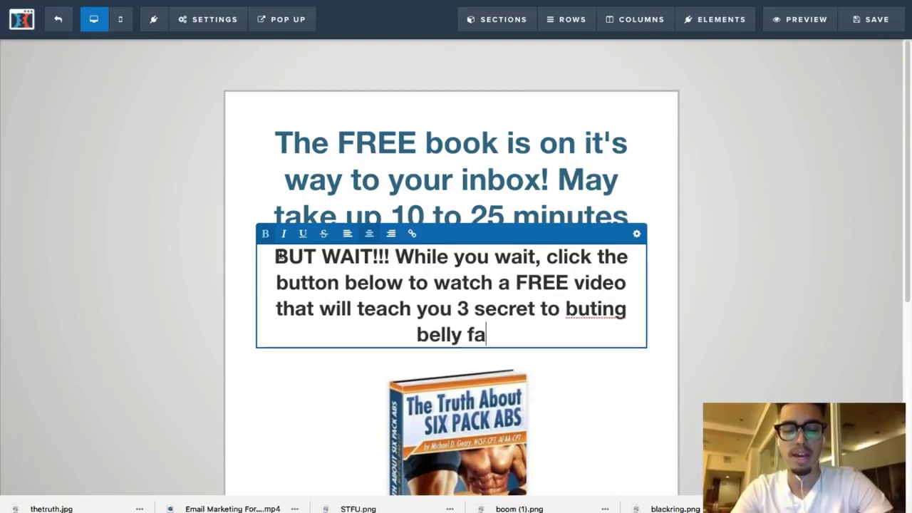
{"action": "type", "text": "t fast!"}
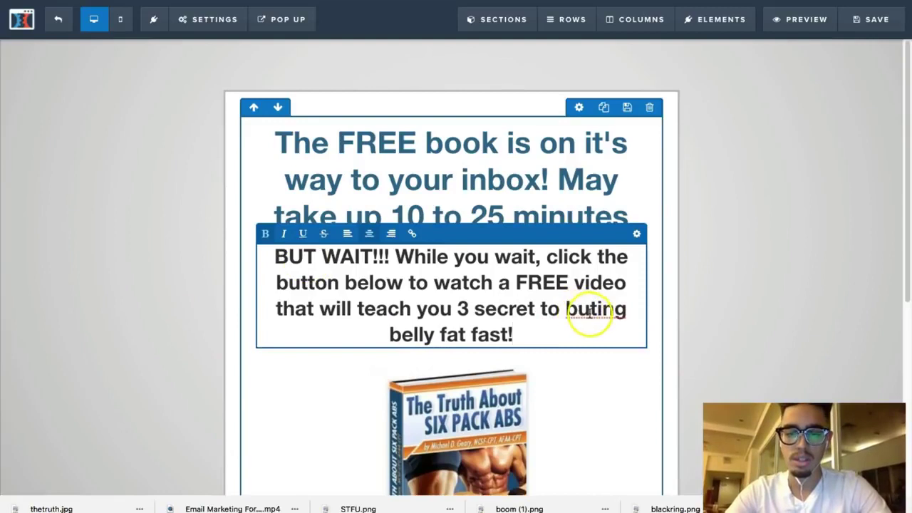
{"action": "key", "text": "BackSpace"}
{"action": "type", "text": "r"}
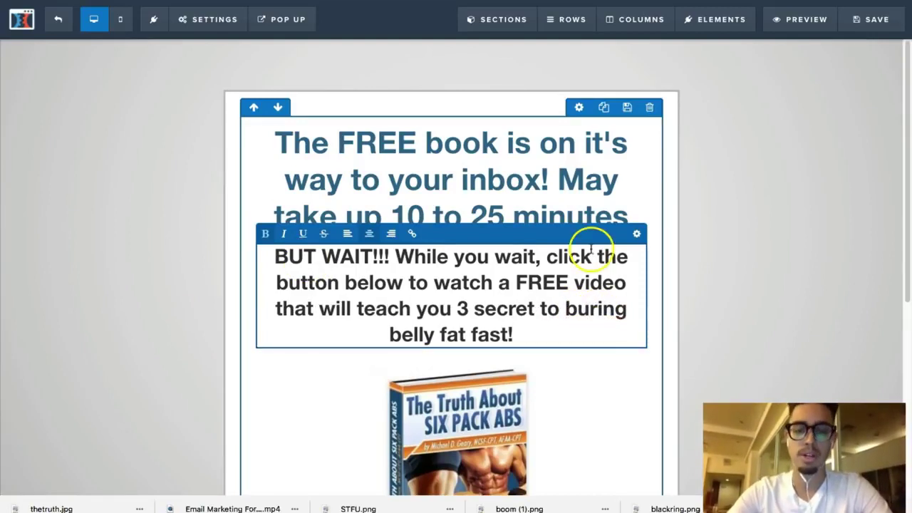
{"action": "left_click", "coordinate": [637, 235]}
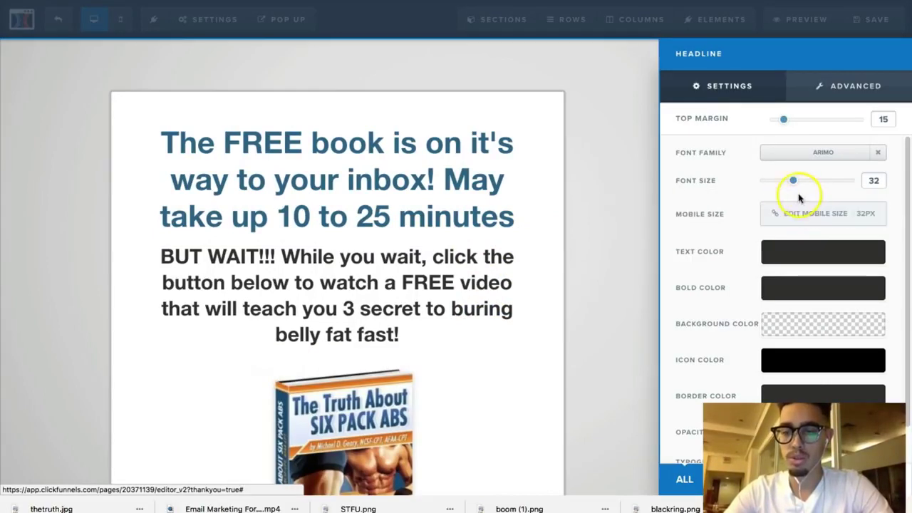
Step: Reduce the BUT WAIT!!! headline to font size 26 and make its bold text bright red
{"action": "mouse_move", "coordinate": [793, 180]}
{"action": "left_mouse_down"}
{"action": "mouse_move", "coordinate": [777, 185]}
{"action": "mouse_move", "coordinate": [787, 185]}
{"action": "left_mouse_up"}
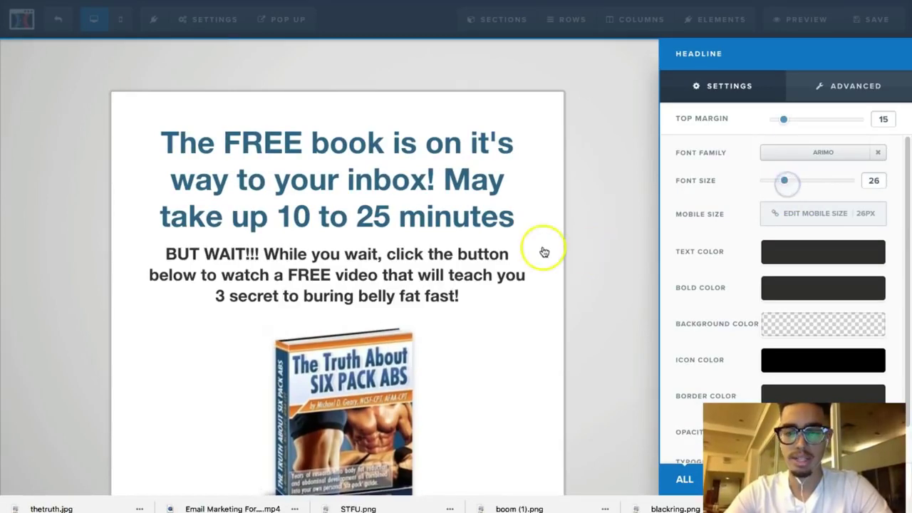
{"action": "left_click", "coordinate": [467, 253]}
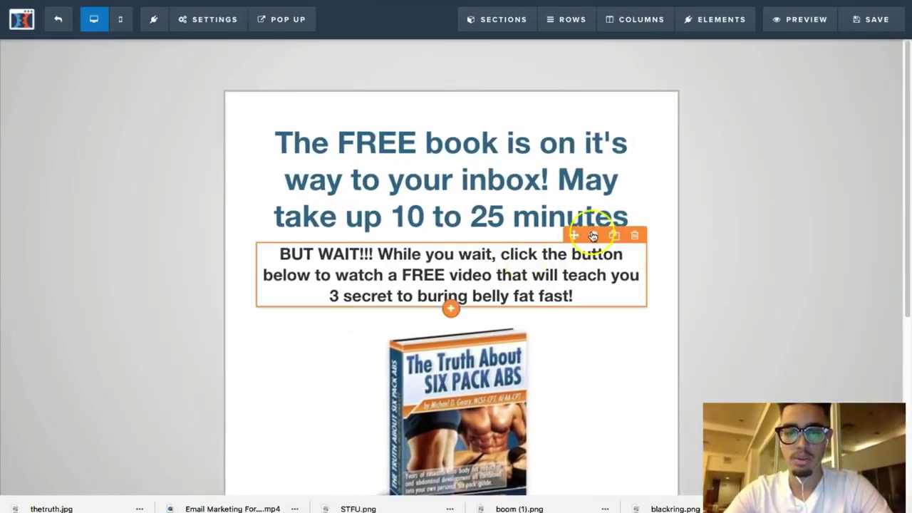
{"action": "left_click", "coordinate": [593, 230]}
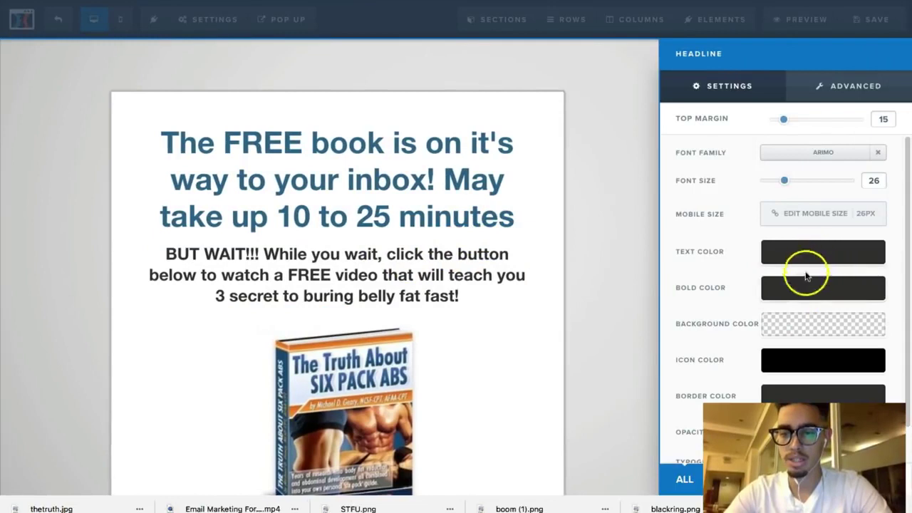
{"action": "left_click", "coordinate": [806, 287]}
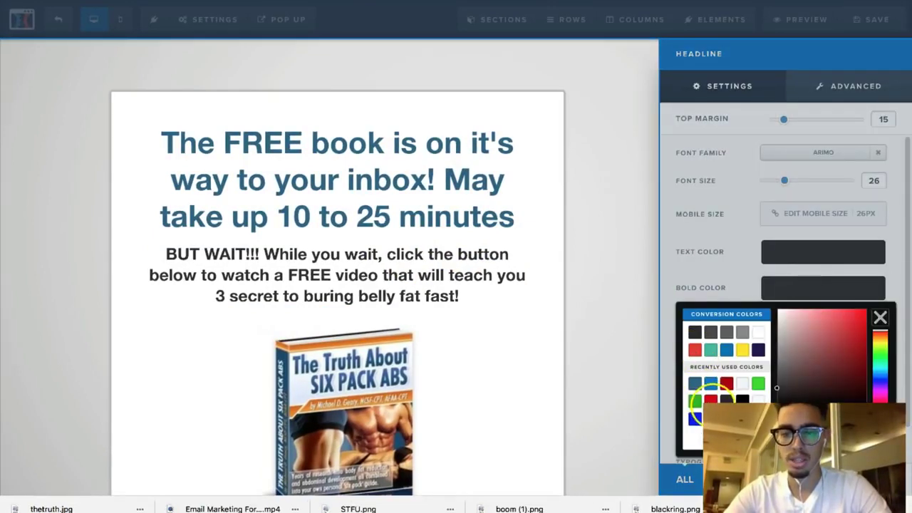
{"action": "left_click", "coordinate": [710, 400]}
{"action": "left_click", "coordinate": [727, 383]}
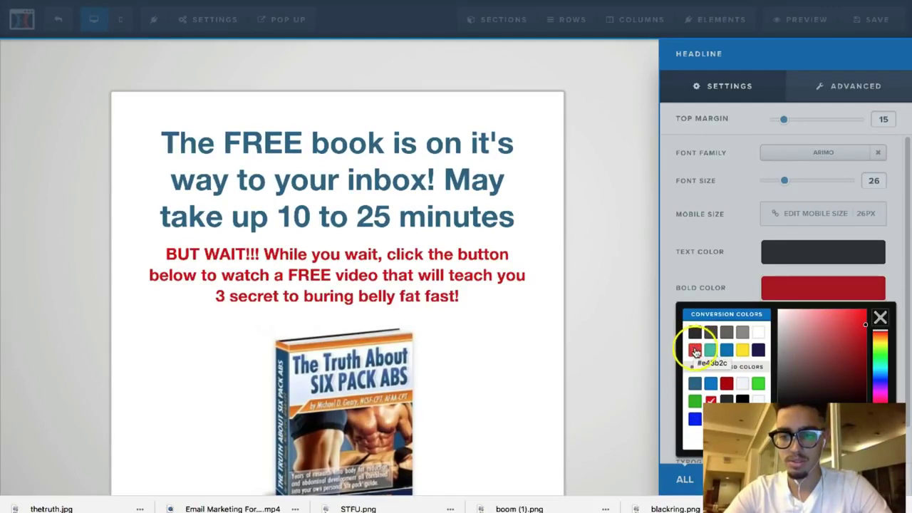
{"action": "left_click_drag", "start_coordinate": [845, 325], "coordinate": [886, 309]}
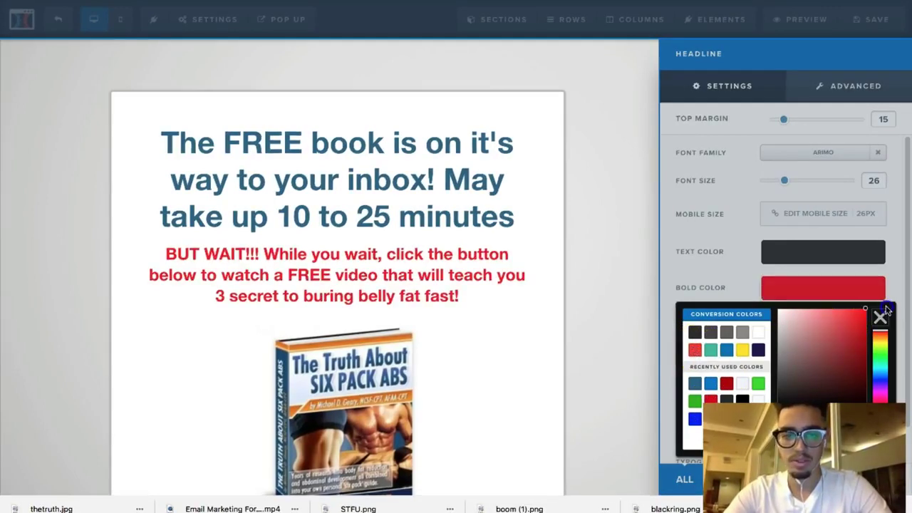
{"action": "left_click", "coordinate": [644, 288]}
{"action": "left_click", "coordinate": [519, 291]}
{"action": "left_click", "coordinate": [371, 258]}
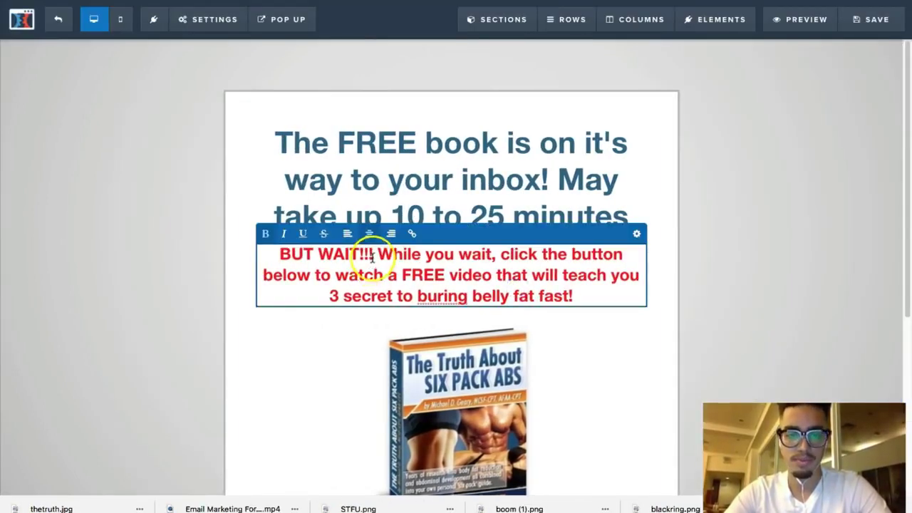
Step: Underline 'BUT WAIT!!!' and the word 'FREE' in the thank-you page headline
{"action": "left_click_drag", "start_coordinate": [370, 258], "coordinate": [279, 253]}
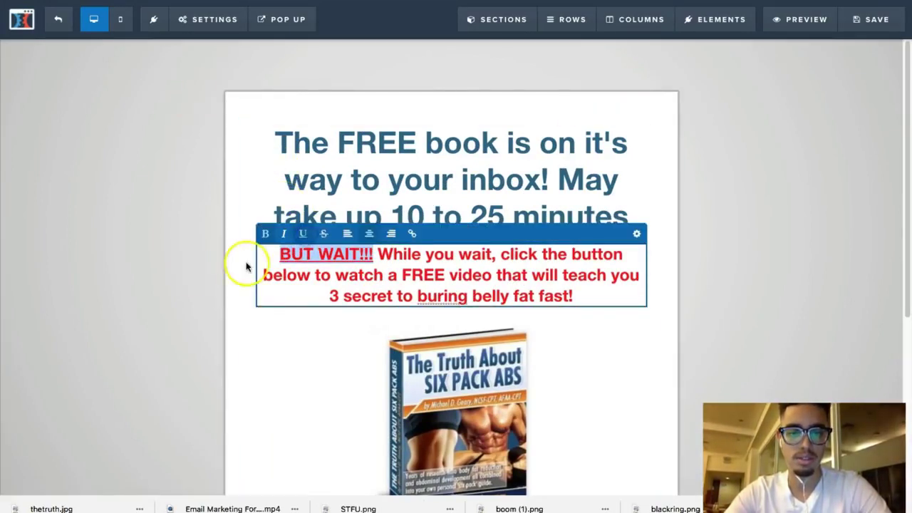
{"action": "left_click", "coordinate": [198, 272]}
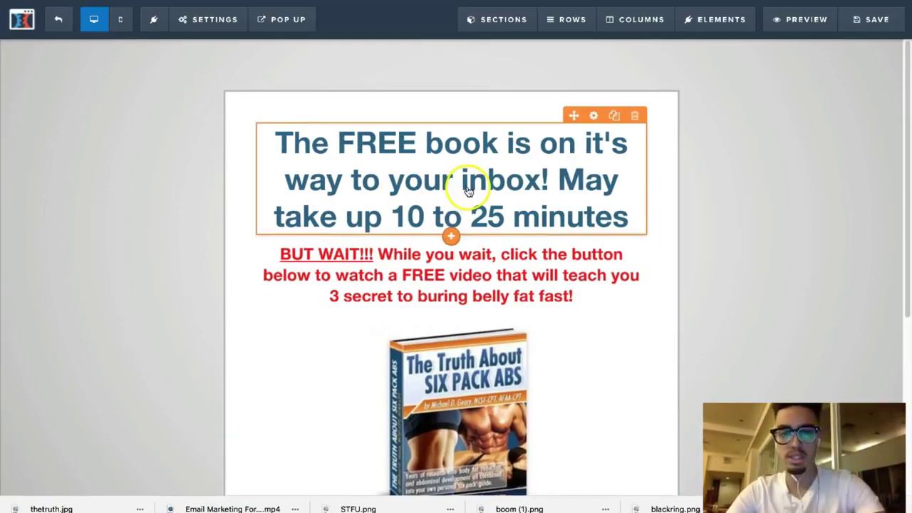
{"action": "left_click", "coordinate": [399, 142]}
{"action": "left_click_drag", "start_coordinate": [417, 143], "coordinate": [333, 142]}
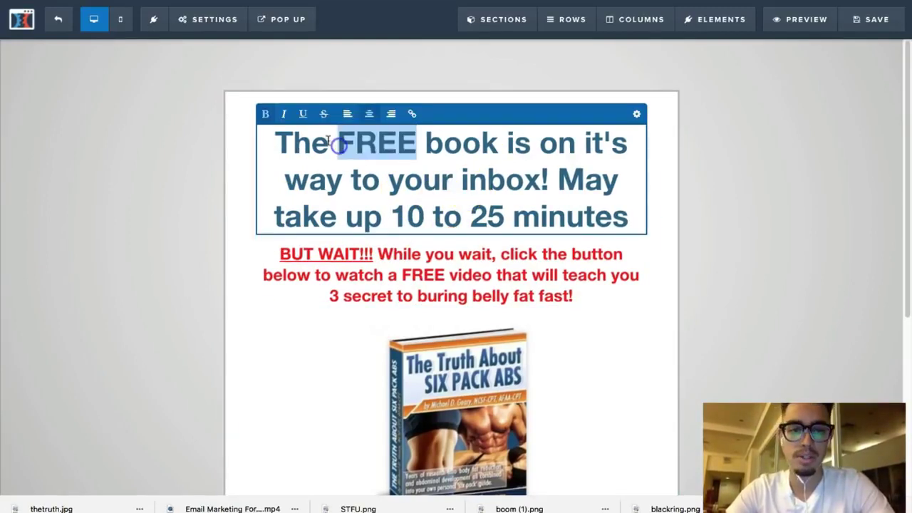
{"action": "left_click", "coordinate": [303, 113]}
{"action": "left_click", "coordinate": [132, 226]}
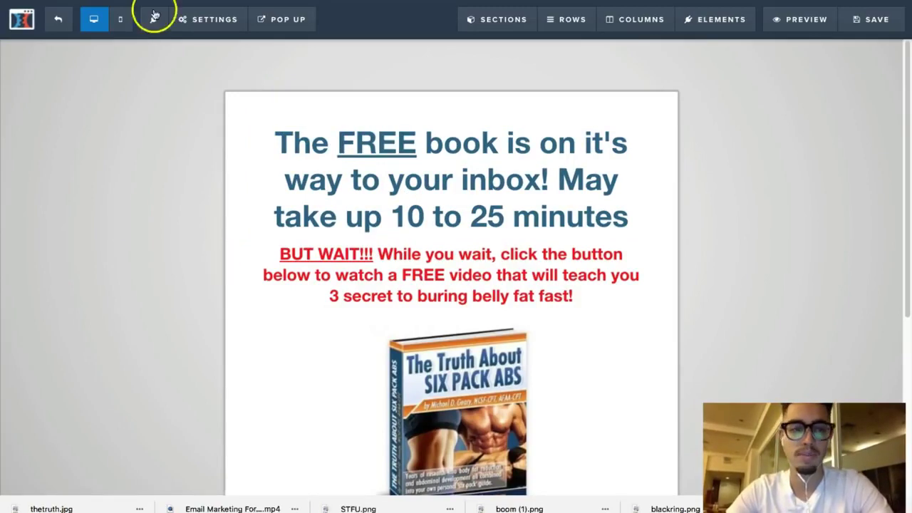
Step: Change the download button label to 'YES! WATCH FREE VIDEO' and delete its '23 Pages' subtext
{"action": "scroll", "coordinate": [467, 346], "scroll_direction": "down", "scroll_amount": 3}
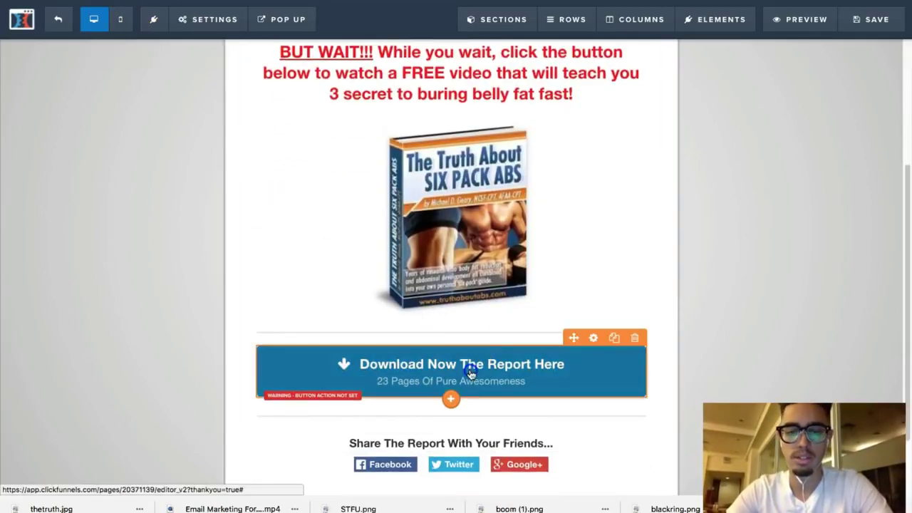
{"action": "left_click", "coordinate": [554, 351]}
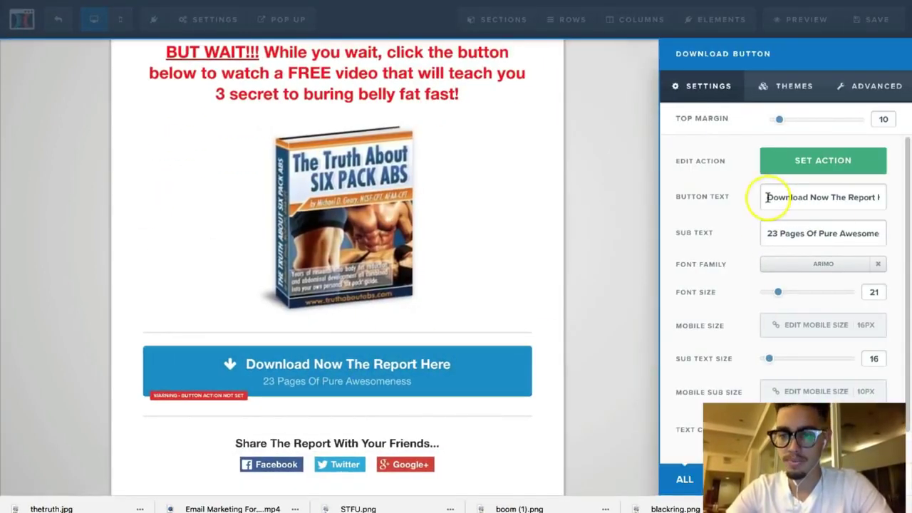
{"action": "left_click_drag", "start_coordinate": [763, 198], "coordinate": [908, 224]}
{"action": "type", "text": "YES! WATCH"}
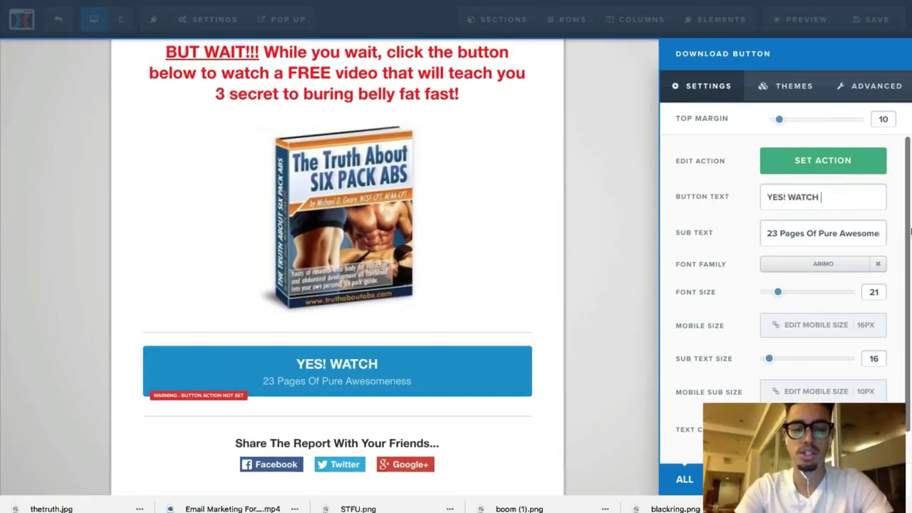
{"action": "type", "text": " FREE VIDEO"}
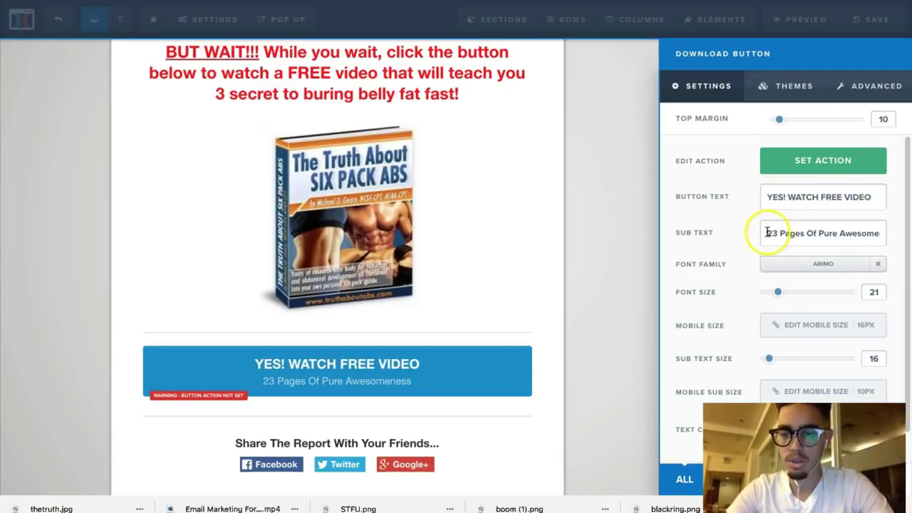
{"action": "left_click_drag", "start_coordinate": [765, 236], "coordinate": [908, 248]}
{"action": "key", "text": "BackSpace"}
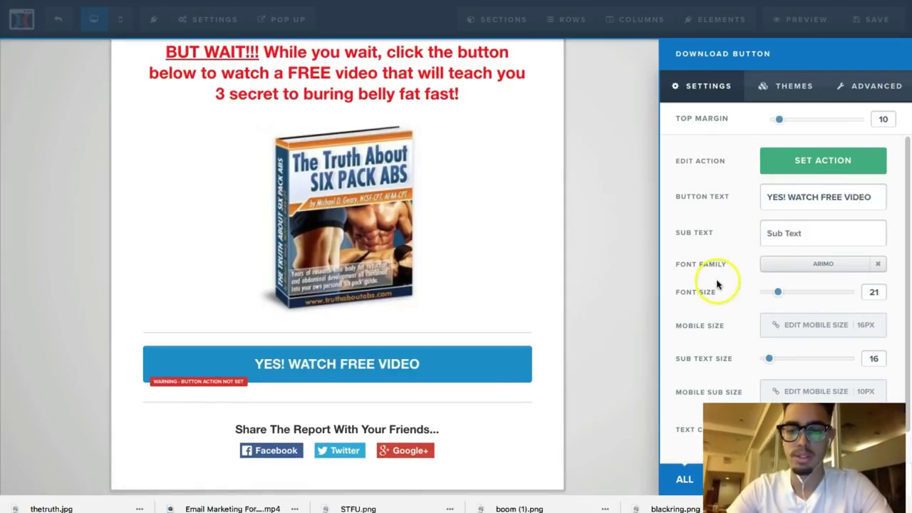
Step: Delete the 'Share The Report' headline and the social share buttons below the button
{"action": "left_click", "coordinate": [564, 330]}
{"action": "mouse_move", "coordinate": [554, 439]}
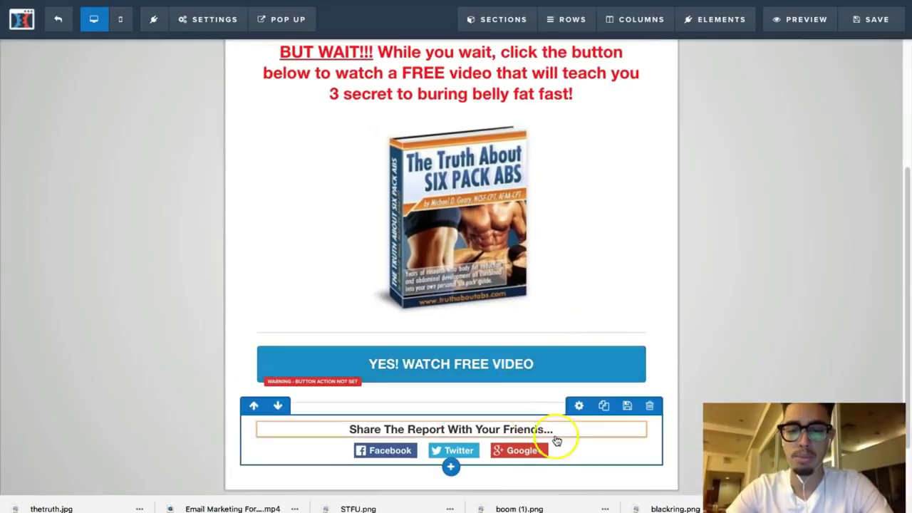
{"action": "left_click", "coordinate": [628, 418]}
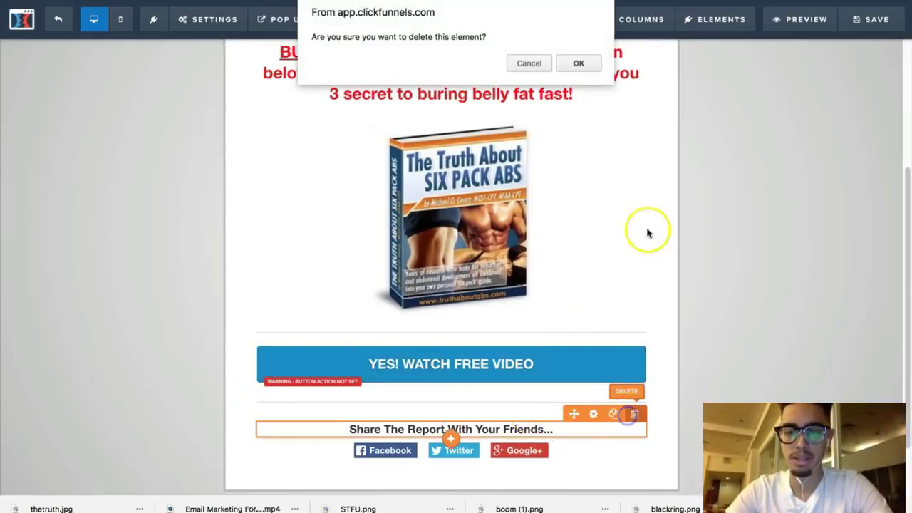
{"action": "left_click", "coordinate": [580, 63]}
{"action": "mouse_move", "coordinate": [597, 444]}
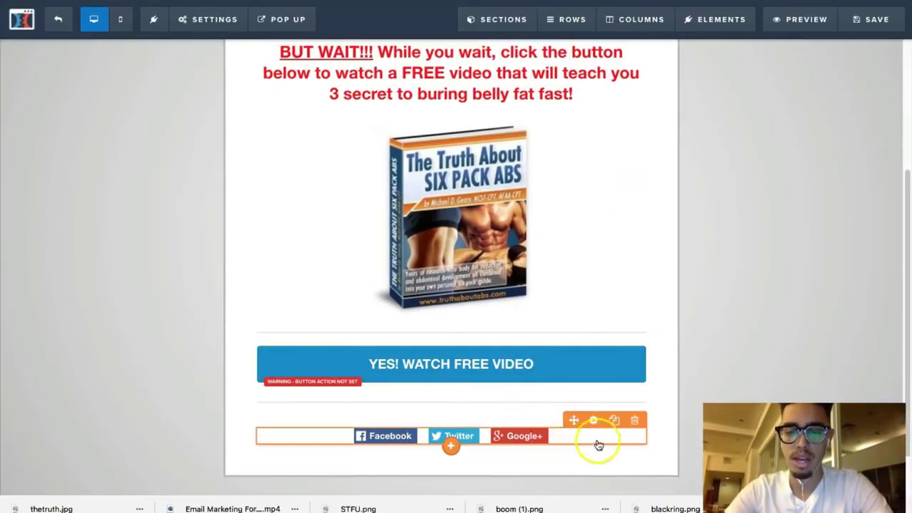
{"action": "left_click", "coordinate": [635, 420]}
{"action": "left_click", "coordinate": [579, 64]}
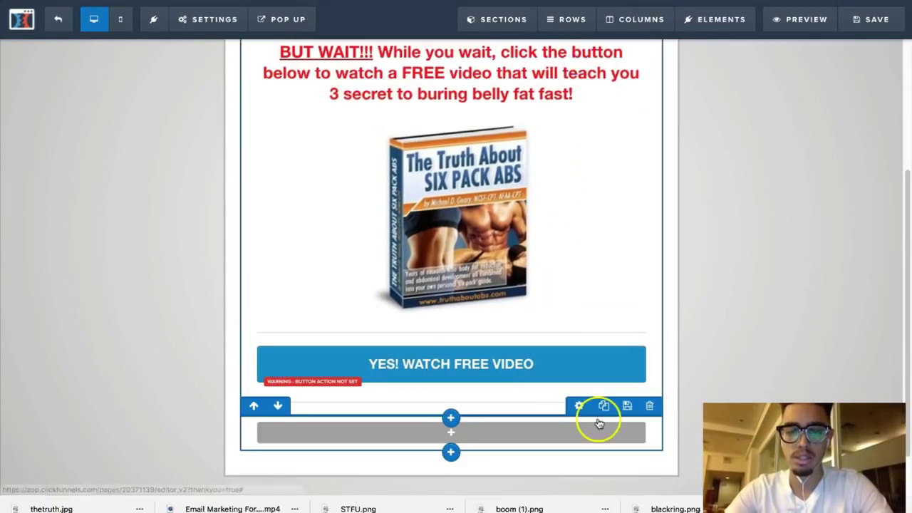
Step: Delete the leftover empty row and empty element, then save the thank-you page
{"action": "left_click", "coordinate": [648, 406]}
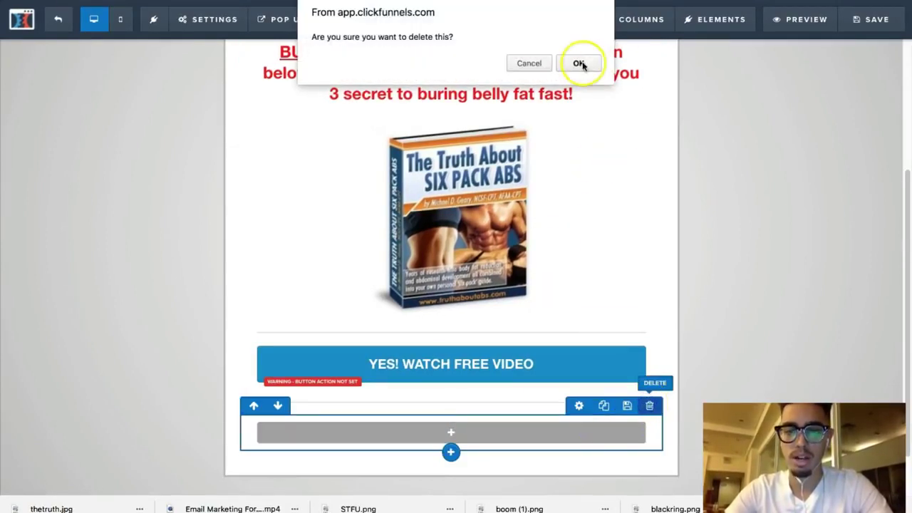
{"action": "left_click", "coordinate": [579, 63]}
{"action": "left_click", "coordinate": [634, 387]}
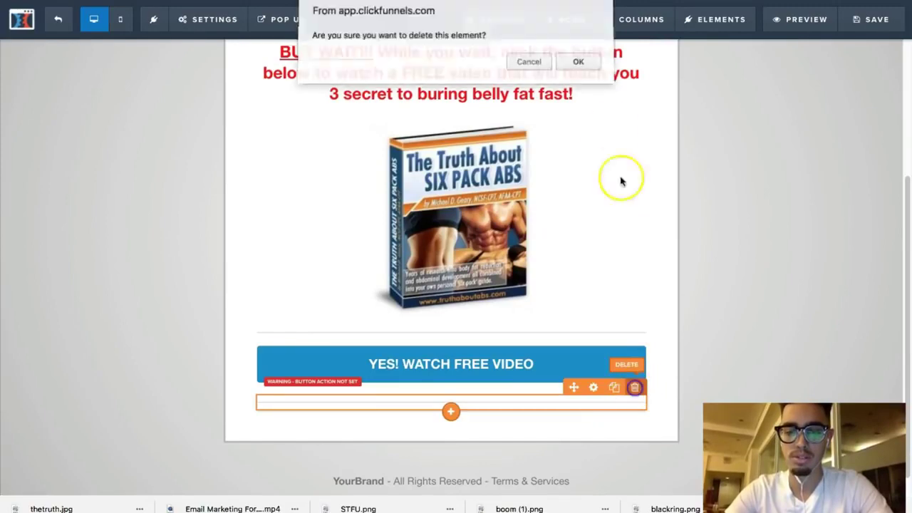
{"action": "left_click", "coordinate": [582, 64]}
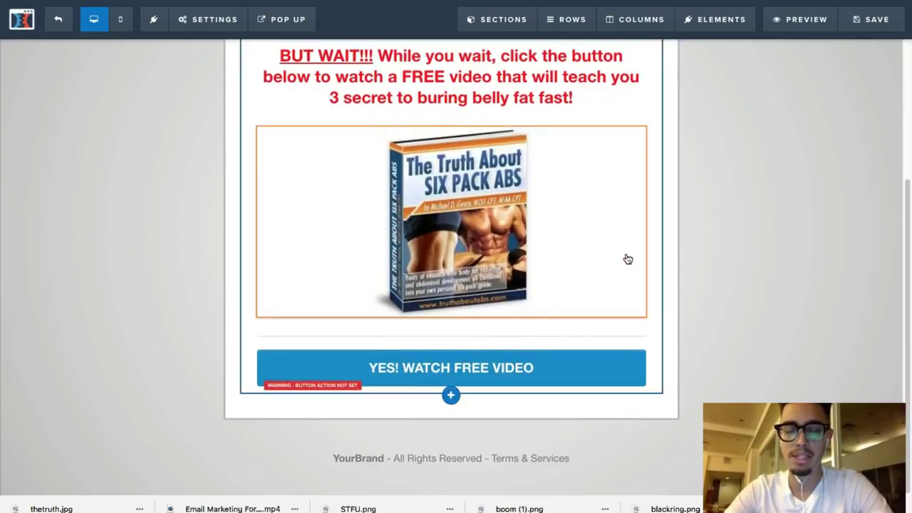
{"action": "left_click", "coordinate": [899, 13]}
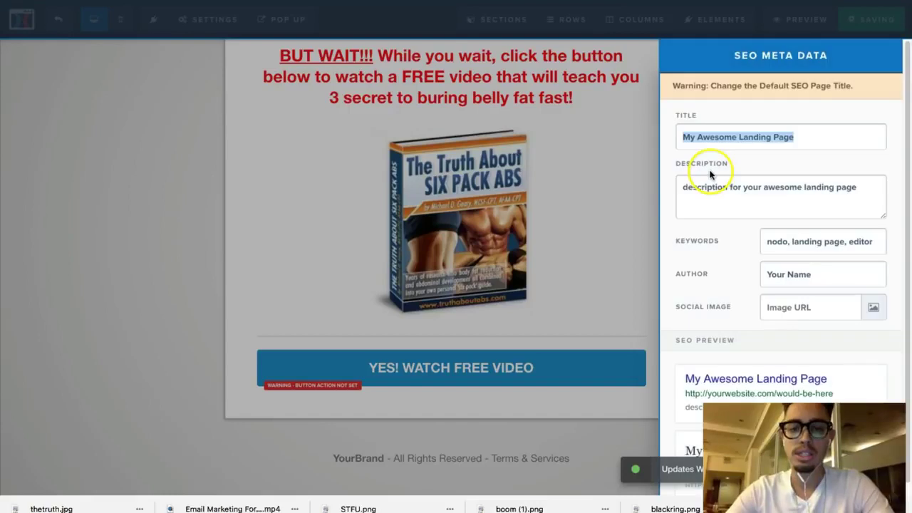
{"action": "left_click", "coordinate": [586, 238]}
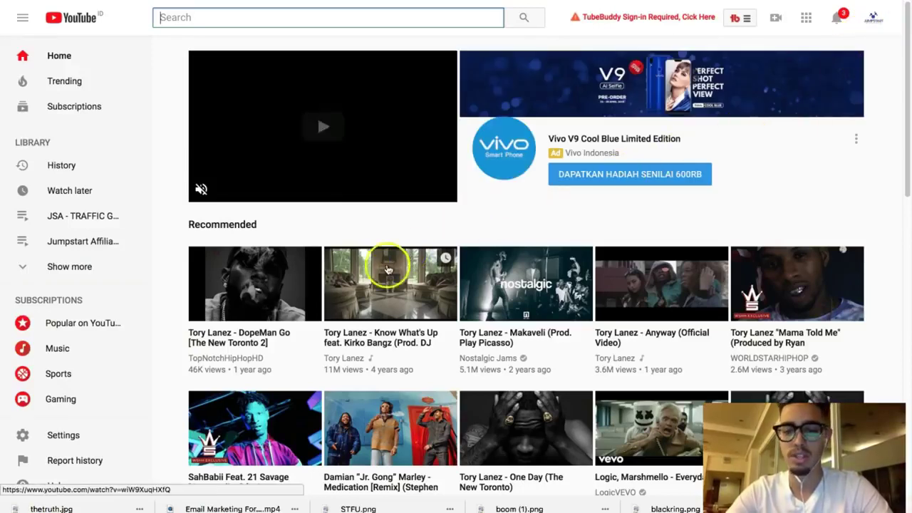
{"action": "scroll", "coordinate": [356, 320], "scroll_direction": "down", "scroll_amount": 1}
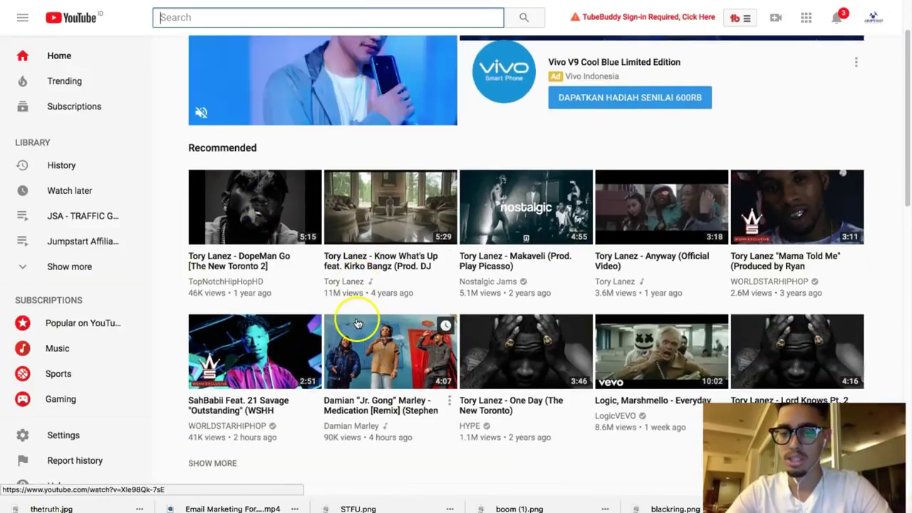
{"action": "scroll", "coordinate": [657, 352], "scroll_direction": "down", "scroll_amount": 2}
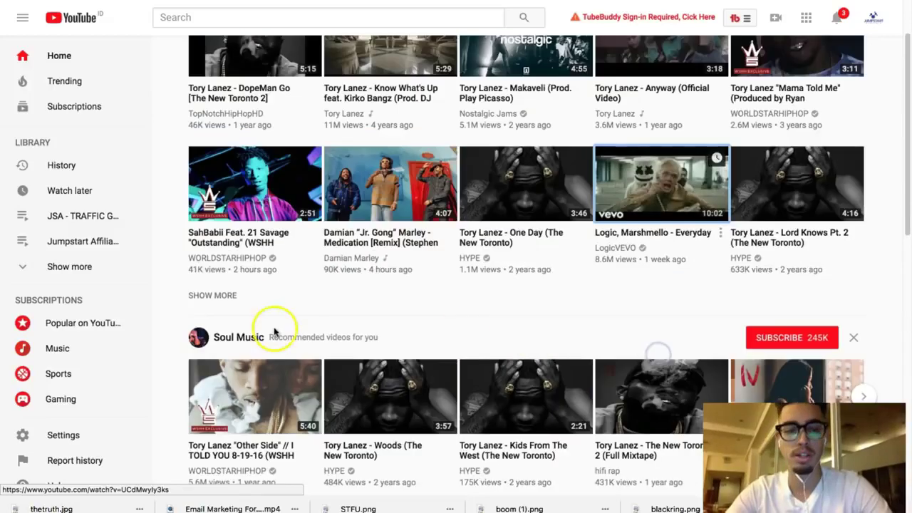
{"action": "left_click", "coordinate": [275, 335]}
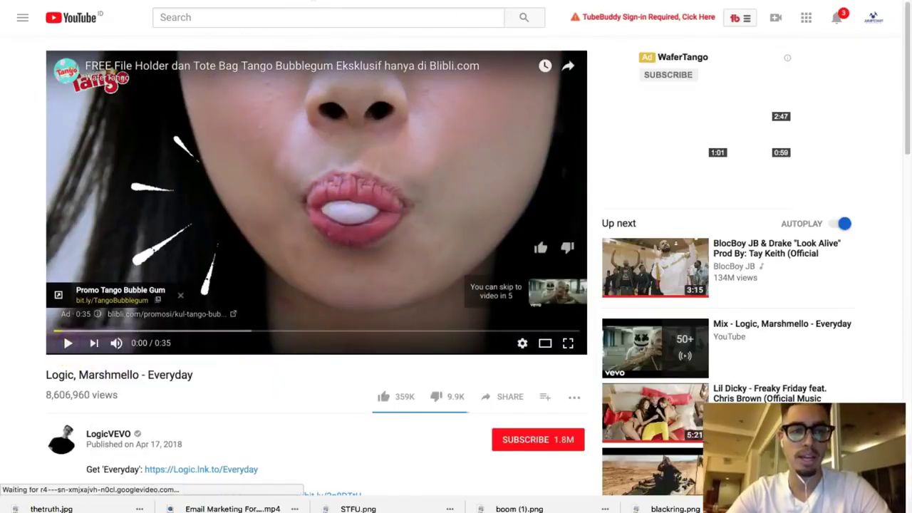
{"action": "key", "text": "ctrl+Tab"}
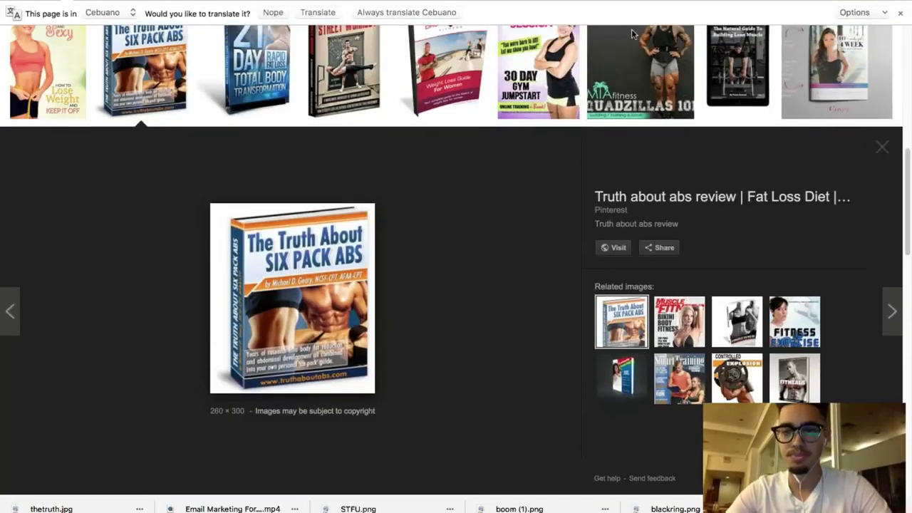
{"action": "key", "text": "ctrl+Tab"}
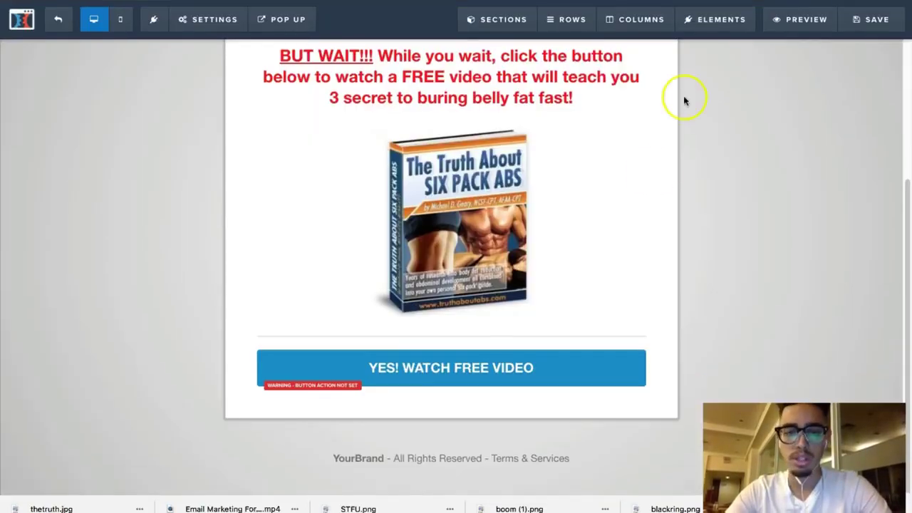
Step: Set the 'YES! WATCH FREE VIDEO' button to go to the pasted YouTube video URL and save
{"action": "mouse_move", "coordinate": [491, 358]}
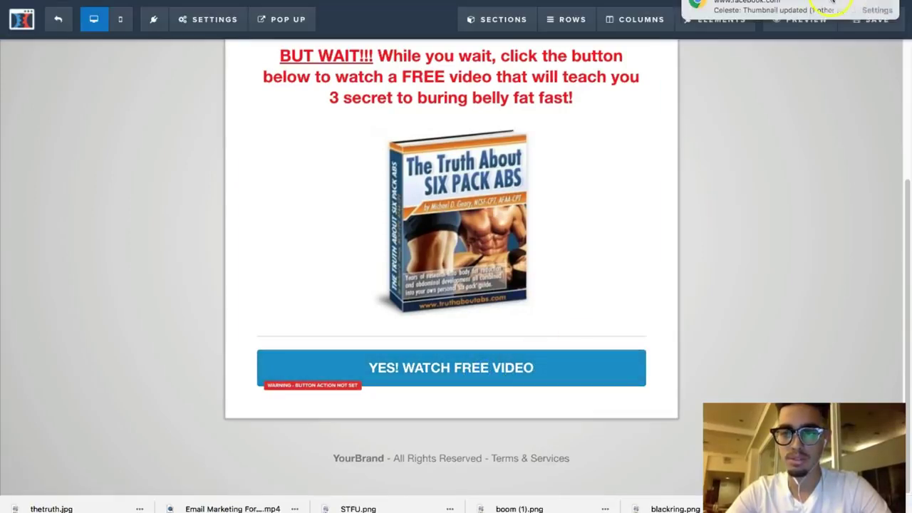
{"action": "mouse_move", "coordinate": [474, 378]}
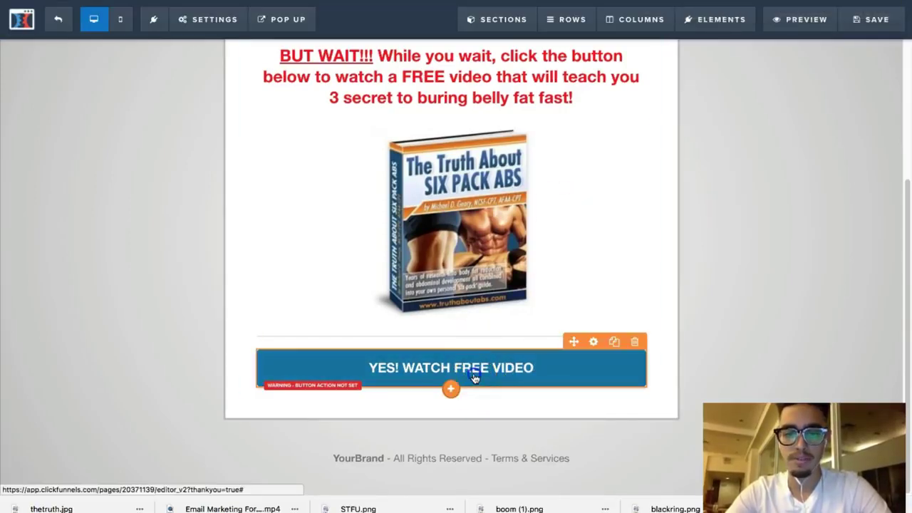
{"action": "left_click", "coordinate": [524, 367]}
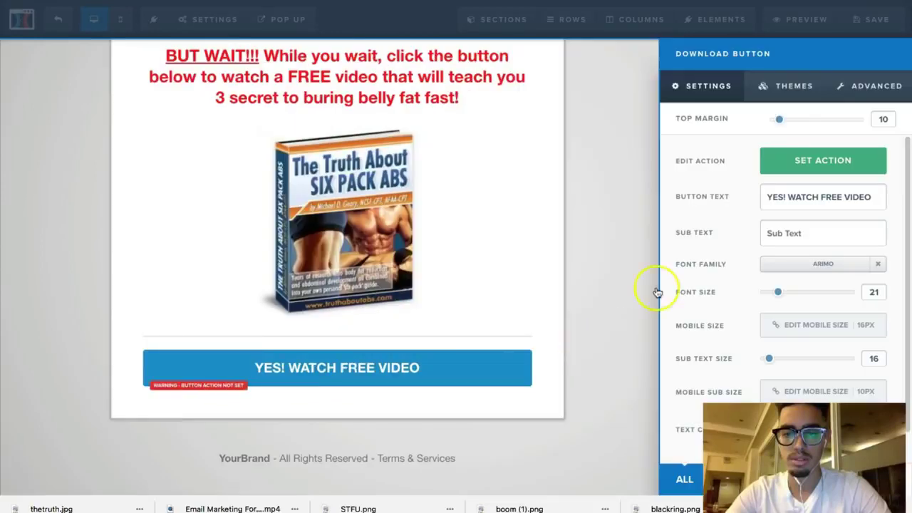
{"action": "left_click", "coordinate": [832, 159]}
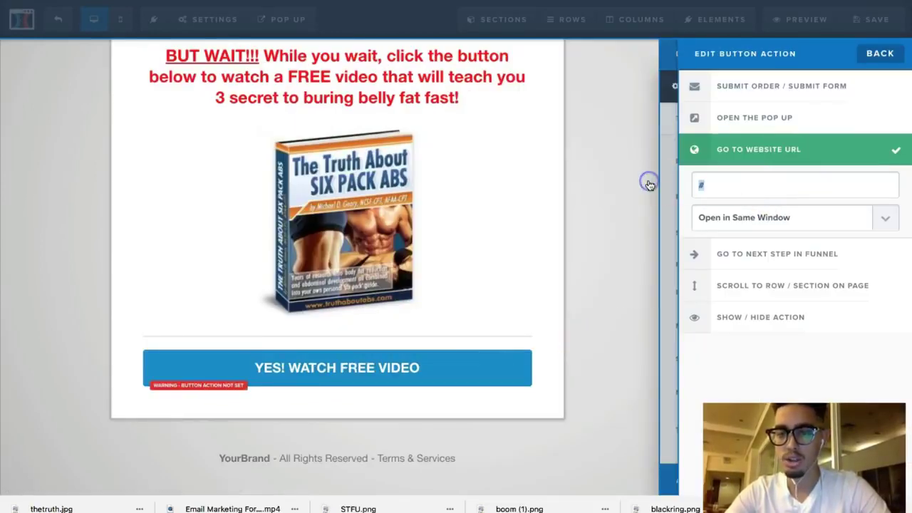
{"action": "type", "text": "https://www.youtube.com/watch?v=UCdMwyly3ks"}
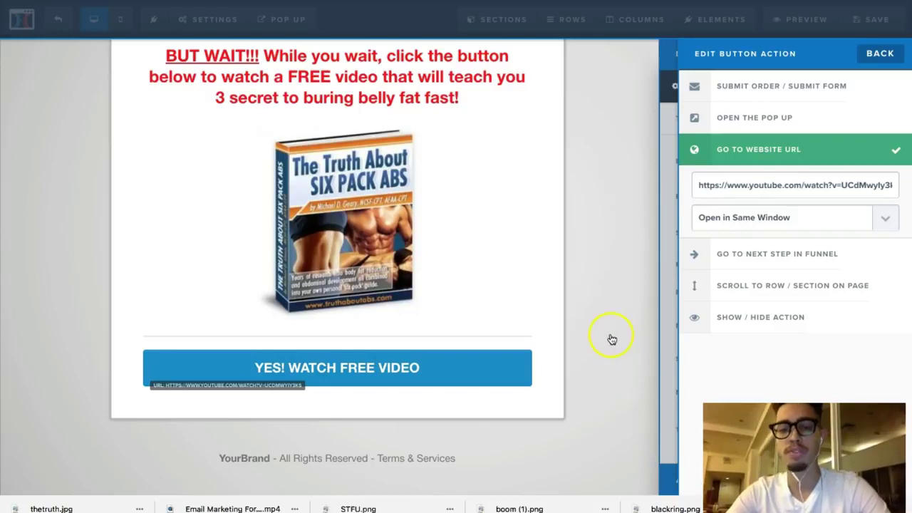
{"action": "left_click", "coordinate": [612, 338]}
{"action": "left_click", "coordinate": [857, 27]}
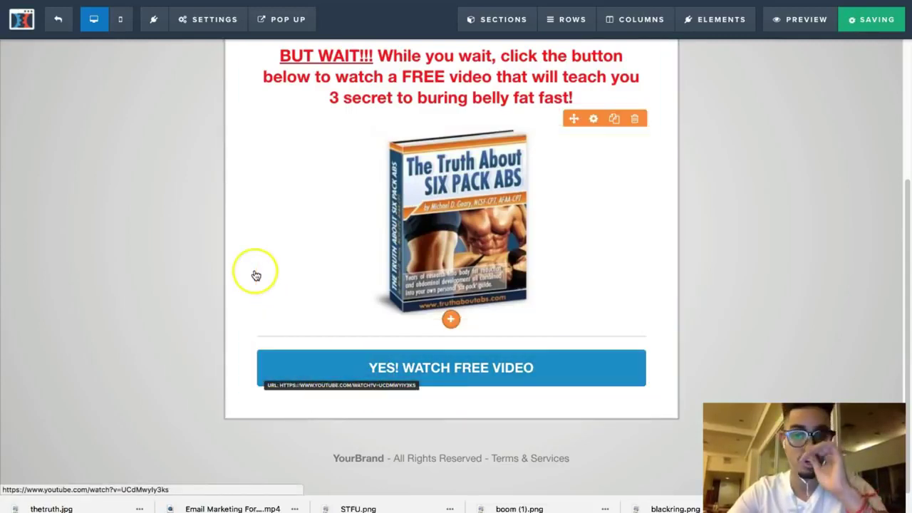
Step: Stay in the editor, save the thank-you page (retrying after an error), then exit to the funnel overview
{"action": "left_click", "coordinate": [59, 16]}
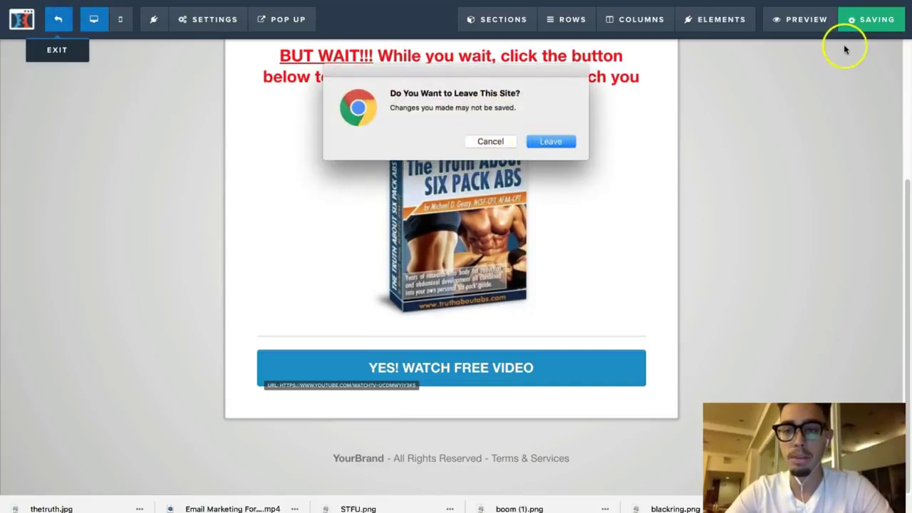
{"action": "left_click", "coordinate": [492, 141]}
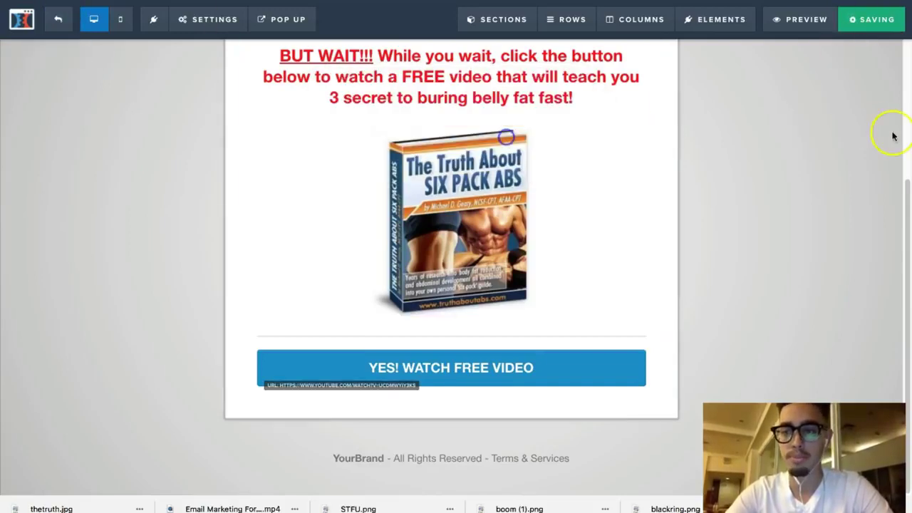
{"action": "left_click", "coordinate": [868, 22]}
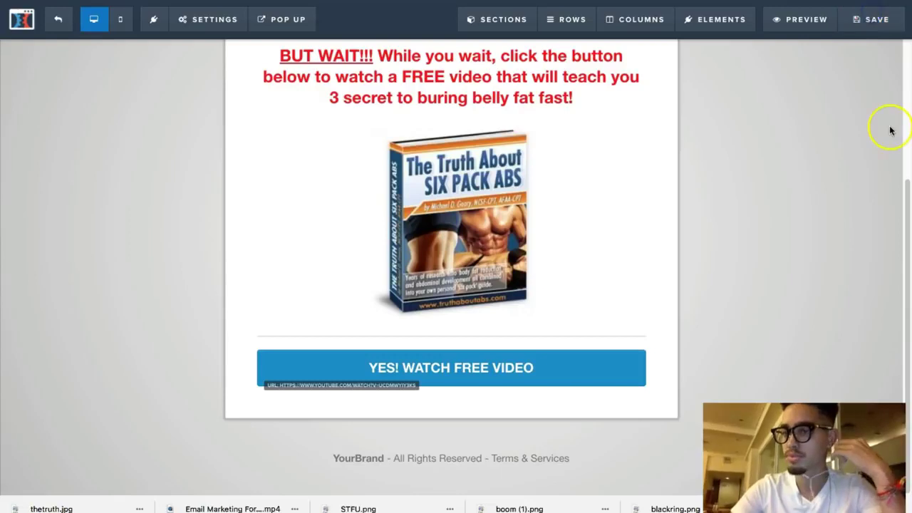
{"action": "left_click", "coordinate": [878, 25]}
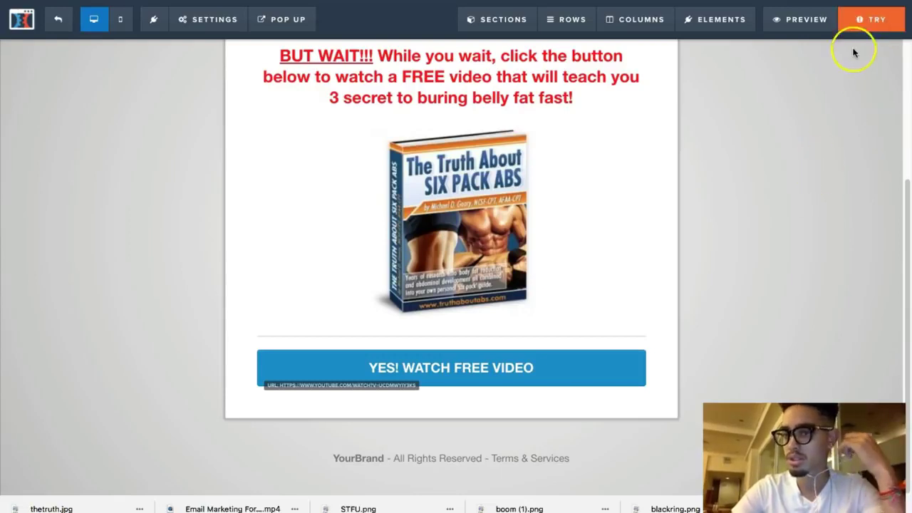
{"action": "scroll", "coordinate": [845, 188], "scroll_direction": "up", "scroll_amount": 5}
{"action": "left_click", "coordinate": [876, 24]}
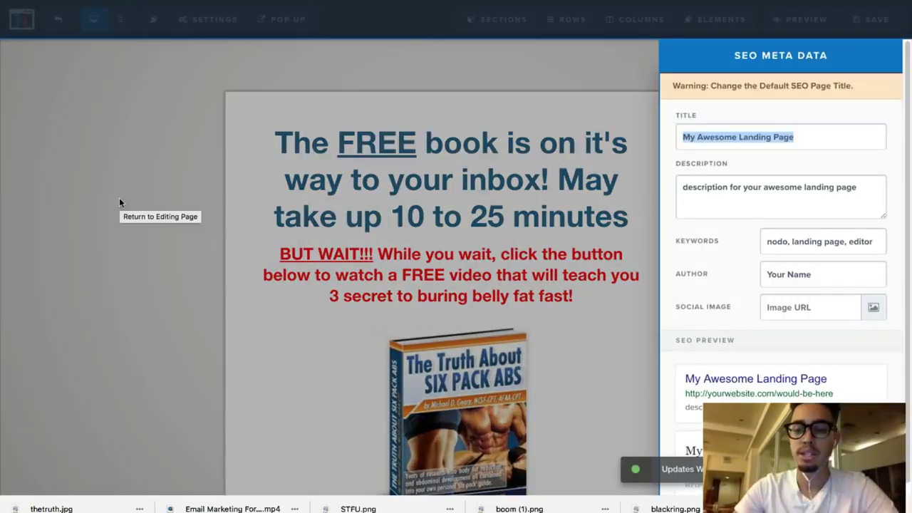
{"action": "left_click", "coordinate": [45, 223]}
{"action": "left_click", "coordinate": [59, 21]}
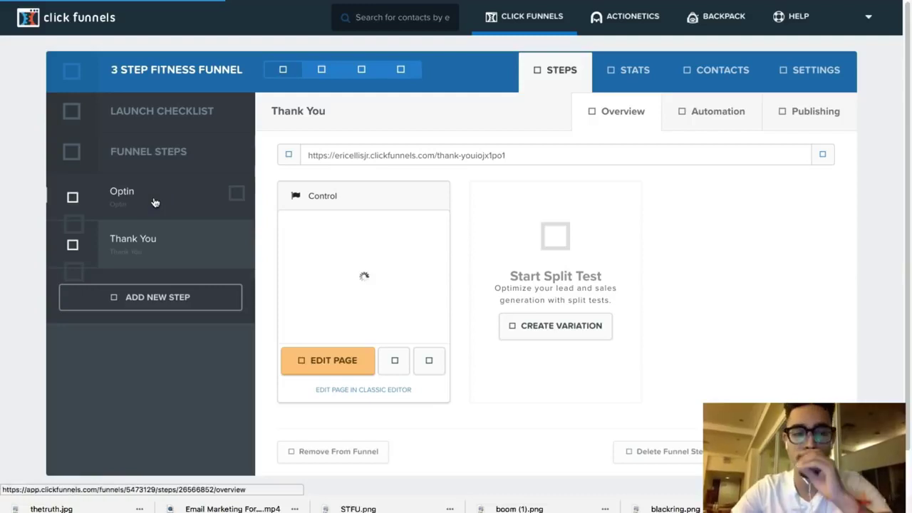
Step: Select the Optin step in Funnel Steps and open its page in the editor
{"action": "left_click", "coordinate": [154, 202]}
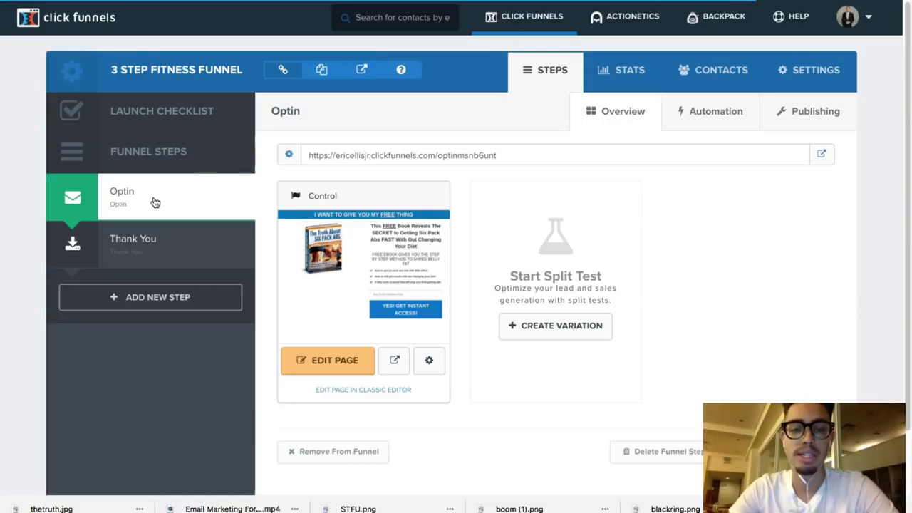
{"action": "left_click", "coordinate": [156, 203]}
{"action": "left_click", "coordinate": [323, 372]}
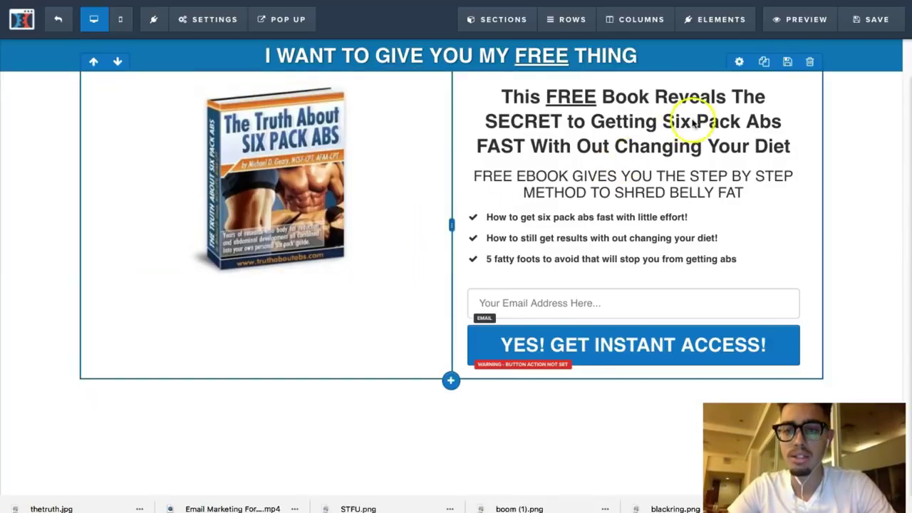
Step: Set the 'YES! GET INSTANT ACCESS!' button's action to submit the optin form
{"action": "left_click", "coordinate": [651, 428]}
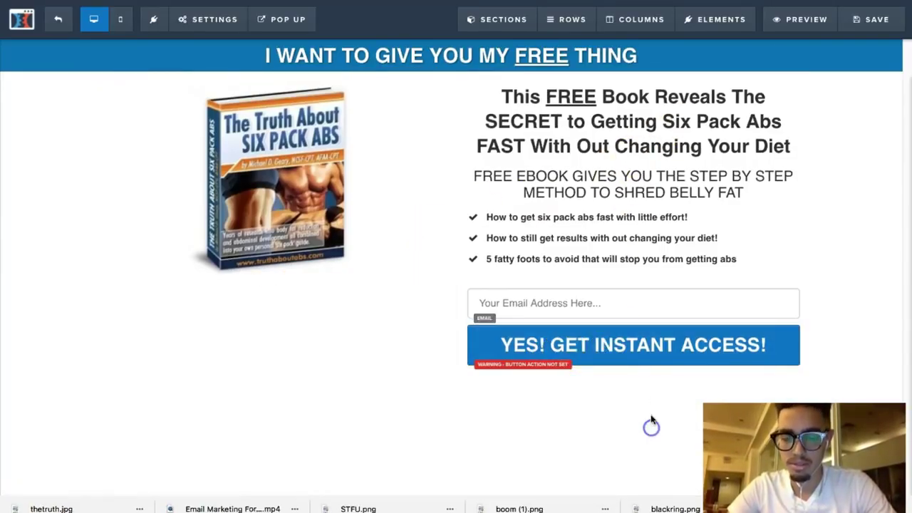
{"action": "left_click", "coordinate": [650, 360]}
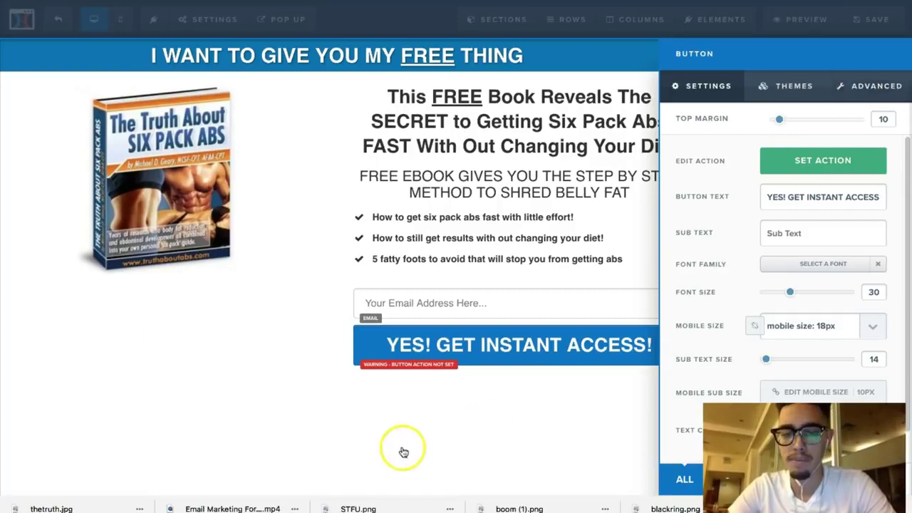
{"action": "left_click", "coordinate": [823, 162]}
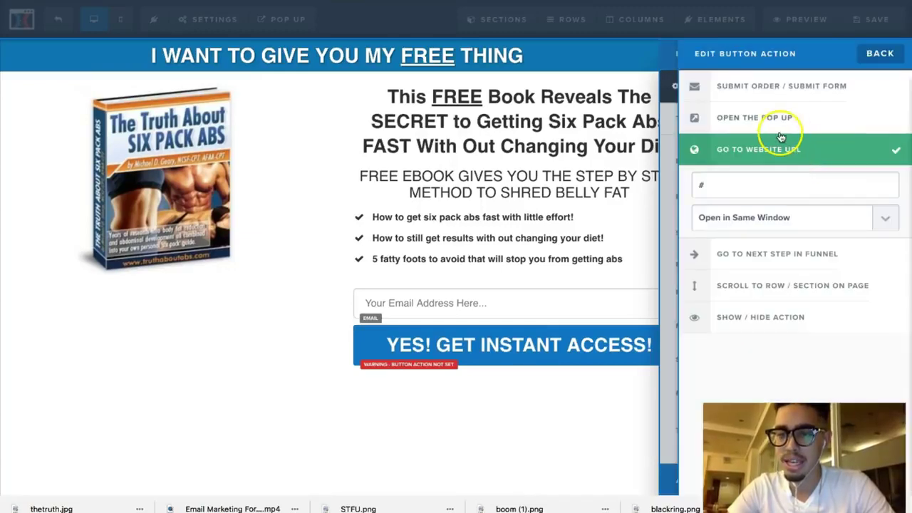
{"action": "left_click", "coordinate": [781, 88]}
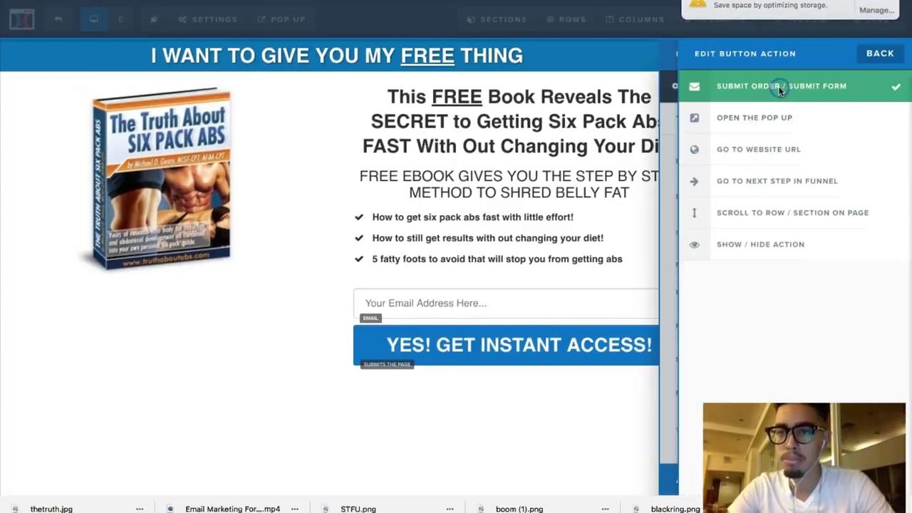
{"action": "left_click", "coordinate": [669, 359]}
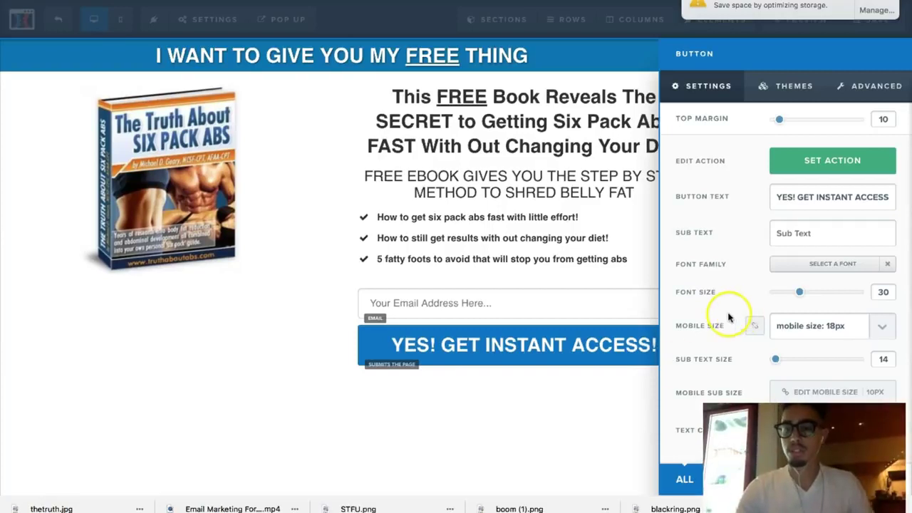
{"action": "left_click", "coordinate": [576, 263]}
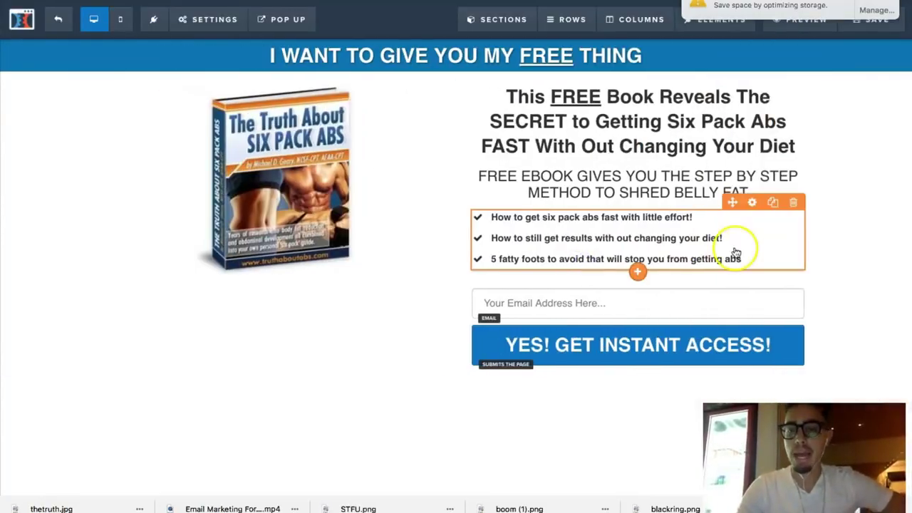
Step: Review the button's Advanced style settings: font size 30, 18px on mobile
{"action": "left_click", "coordinate": [664, 349]}
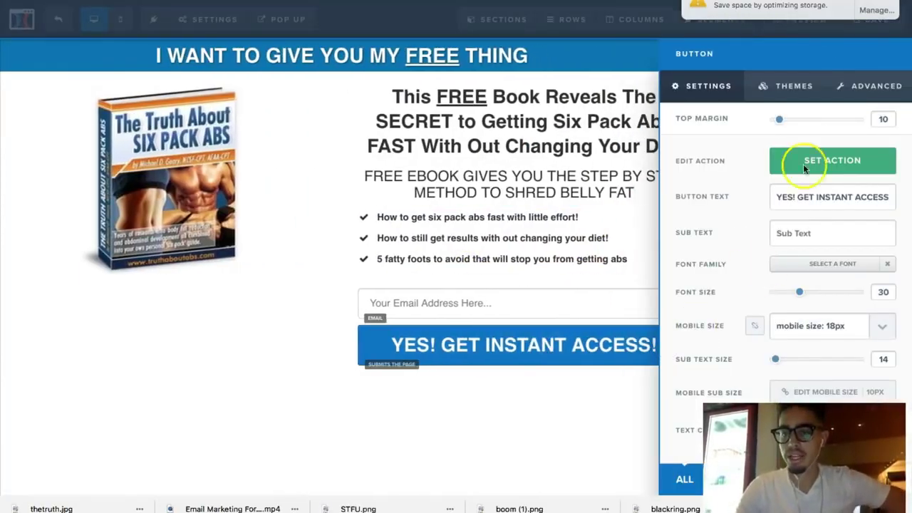
{"action": "left_click", "coordinate": [865, 97]}
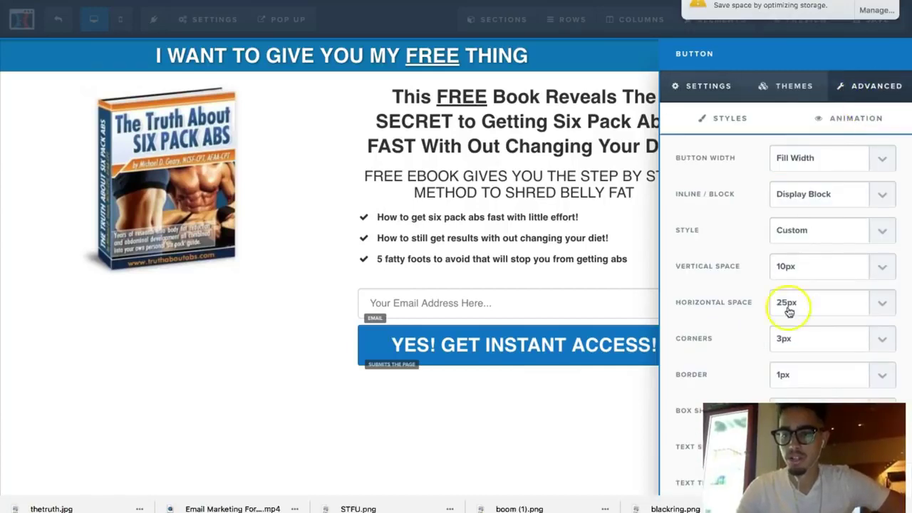
{"action": "scroll", "coordinate": [770, 356], "scroll_direction": "down", "scroll_amount": 3}
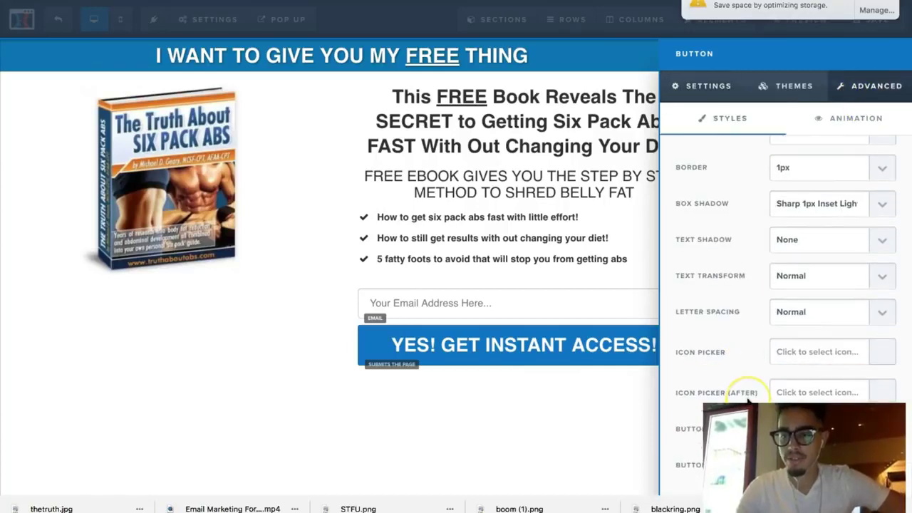
{"action": "left_click", "coordinate": [712, 84]}
{"action": "scroll", "coordinate": [706, 292], "scroll_direction": "down", "scroll_amount": 1}
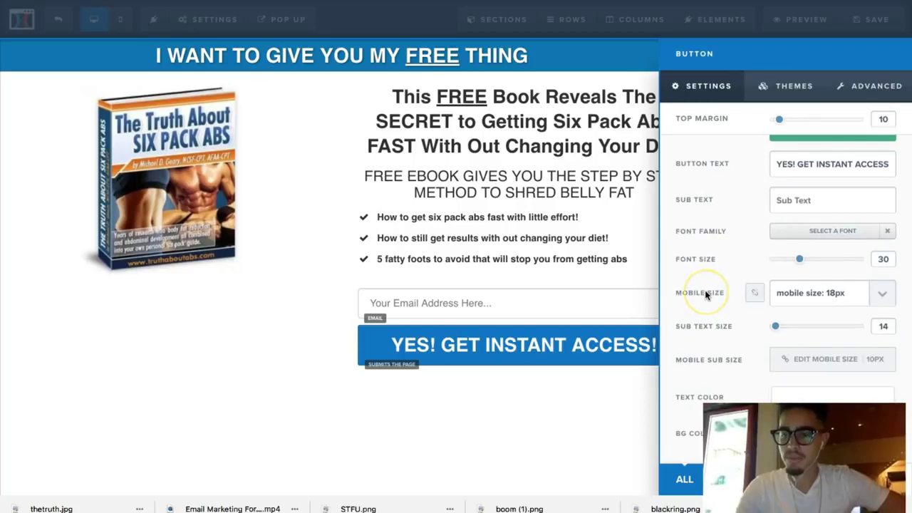
{"action": "scroll", "coordinate": [706, 294], "scroll_direction": "up", "scroll_amount": 1}
{"action": "left_click", "coordinate": [580, 301]}
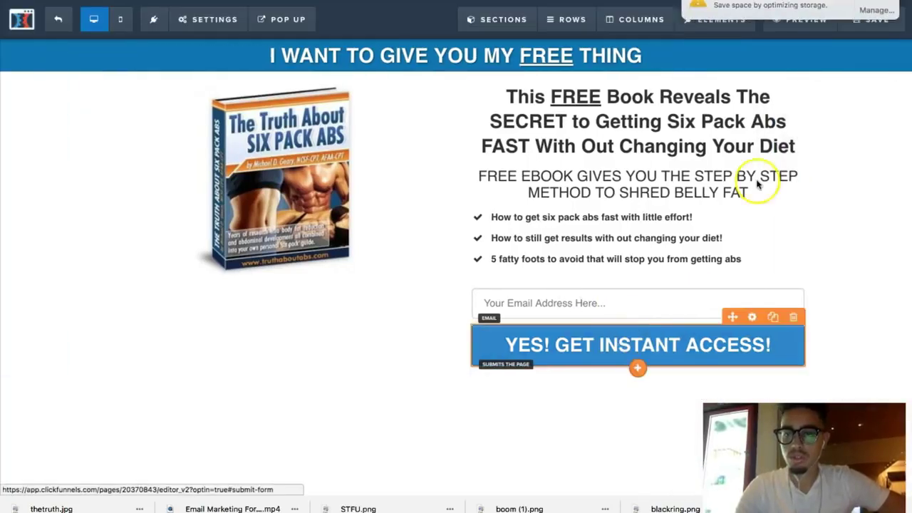
{"action": "left_click", "coordinate": [766, 341]}
{"action": "scroll", "coordinate": [834, 153], "scroll_direction": "down", "scroll_amount": 1}
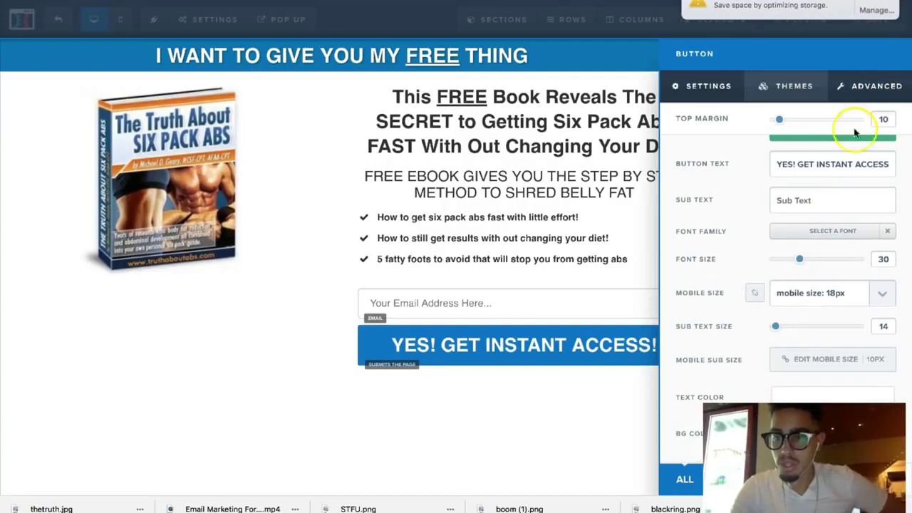
{"action": "scroll", "coordinate": [813, 219], "scroll_direction": "up", "scroll_amount": 1}
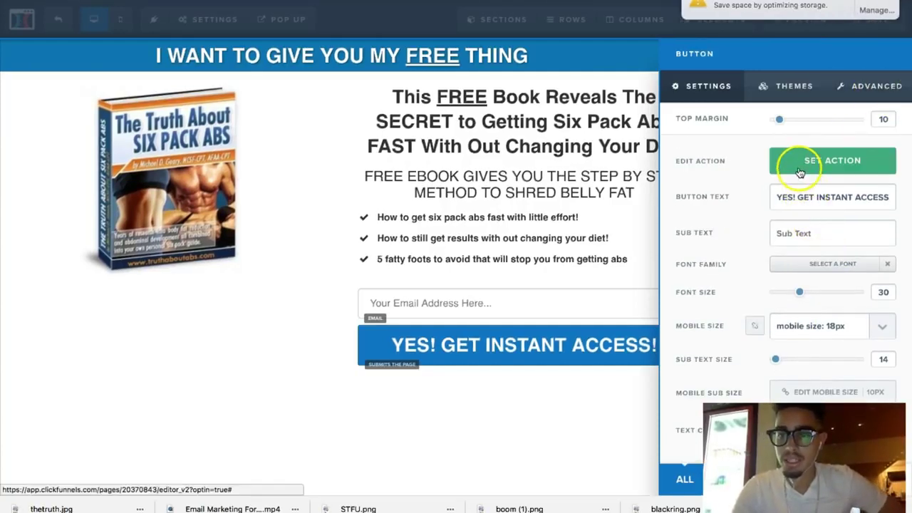
{"action": "left_click", "coordinate": [602, 236]}
{"action": "left_click", "coordinate": [205, 20]}
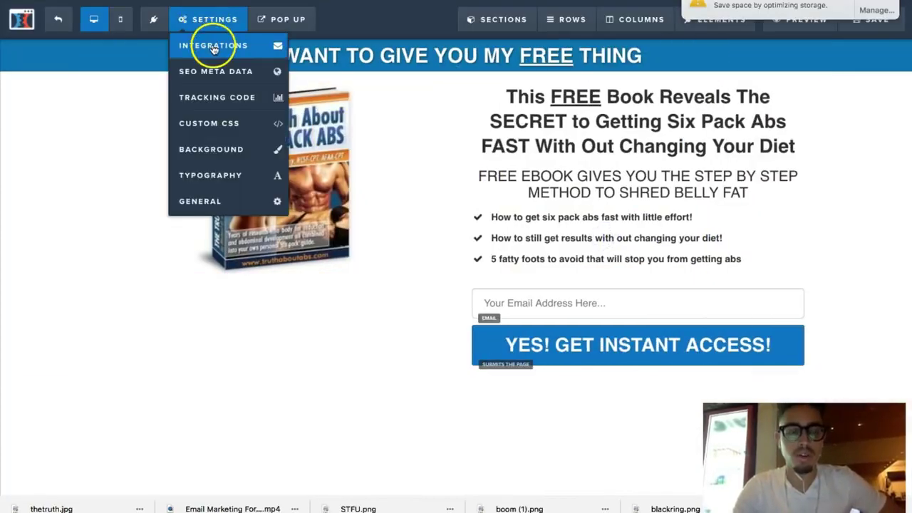
Step: Set the page's email integration to the AWeber account with Action 'Integrate Existing Form'
{"action": "left_click", "coordinate": [213, 45]}
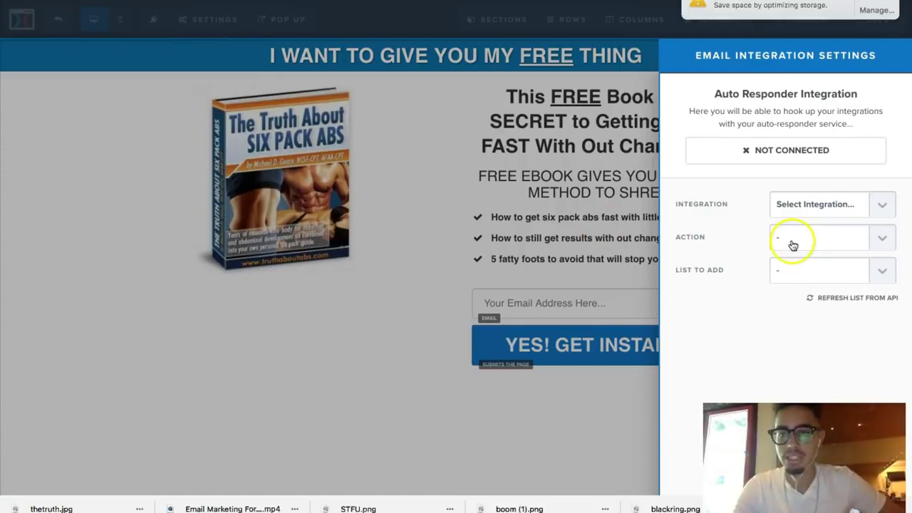
{"action": "left_click", "coordinate": [814, 207]}
{"action": "left_click", "coordinate": [820, 232]}
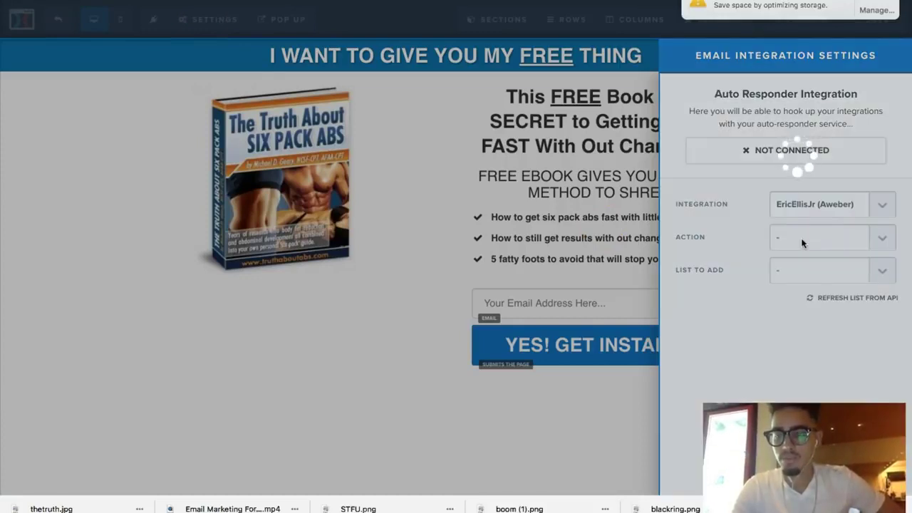
{"action": "left_click", "coordinate": [802, 241]}
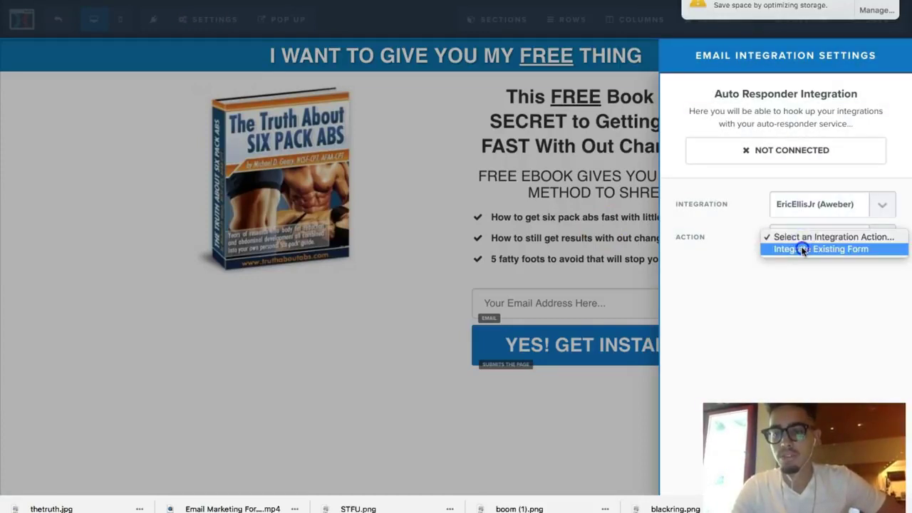
{"action": "left_click", "coordinate": [804, 247]}
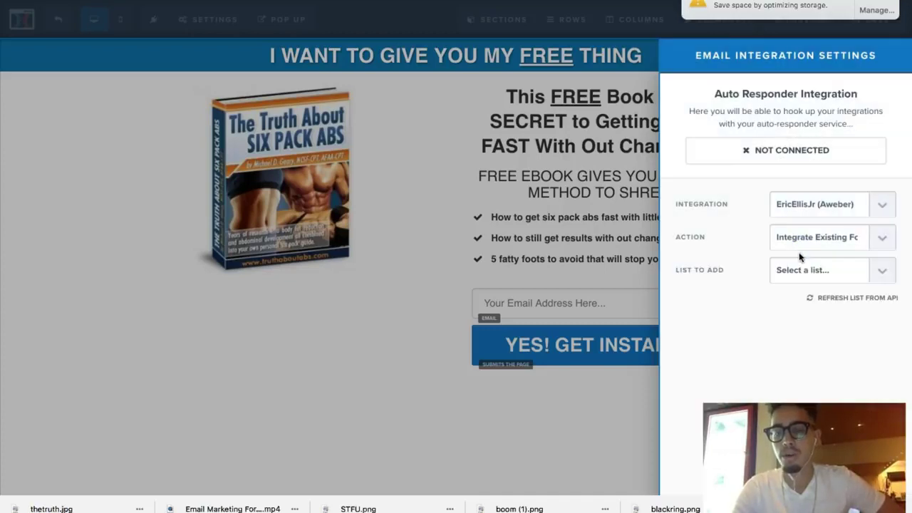
{"action": "left_click", "coordinate": [799, 269]}
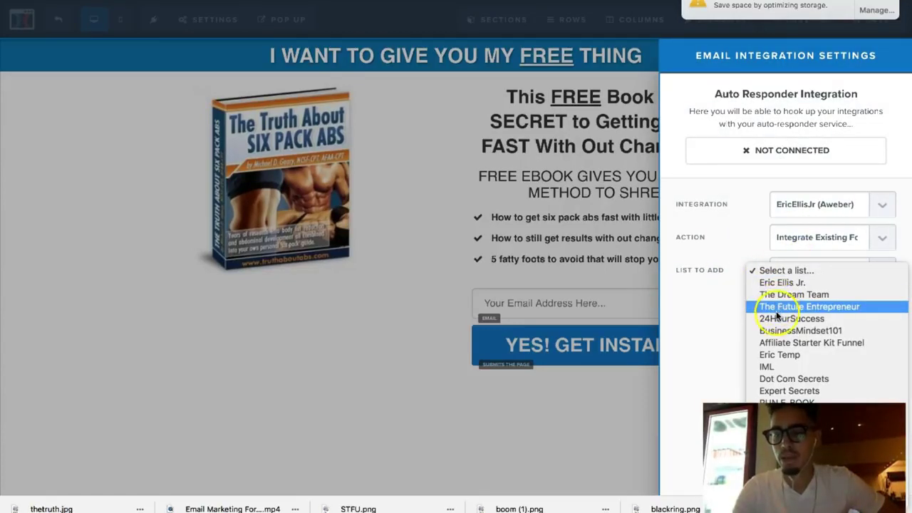
{"action": "left_click", "coordinate": [733, 322]}
{"action": "left_click", "coordinate": [404, 255]}
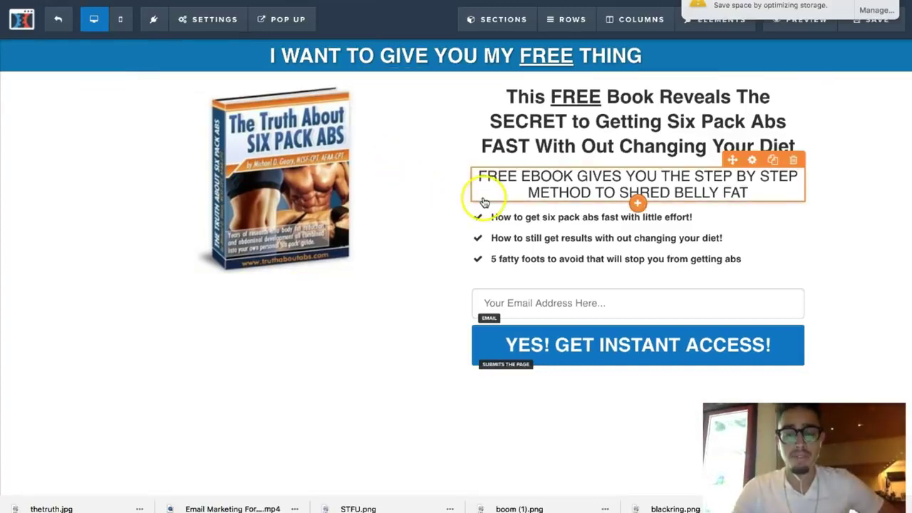
Step: Save the optin page, open its live preview and fill in a test email address
{"action": "left_click", "coordinate": [869, 15]}
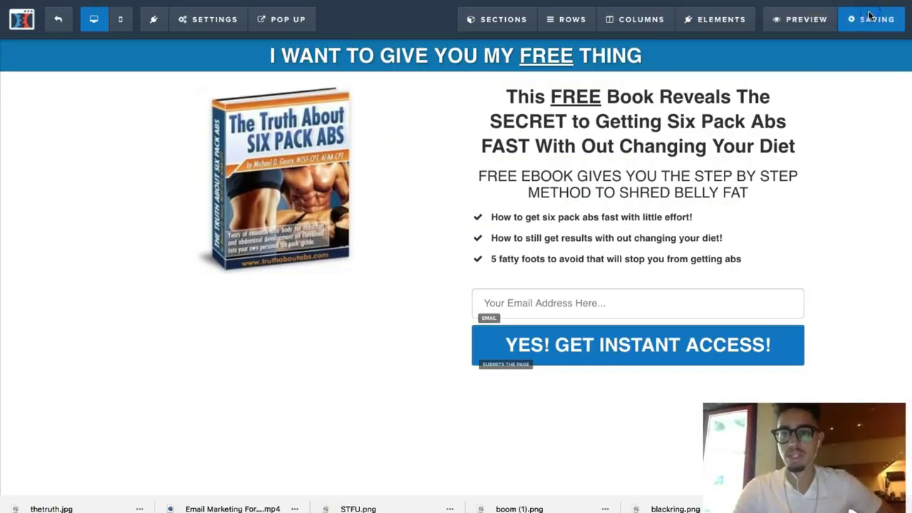
{"action": "left_click", "coordinate": [806, 30]}
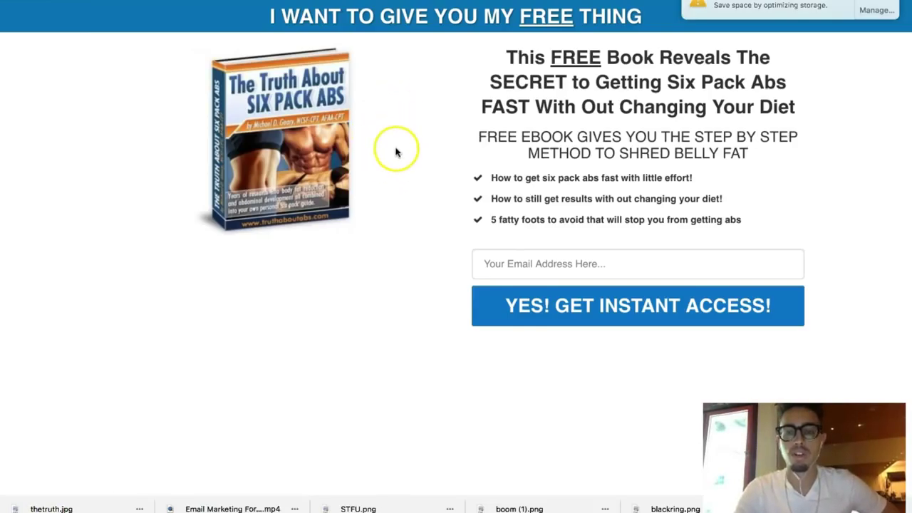
{"action": "left_click", "coordinate": [512, 255]}
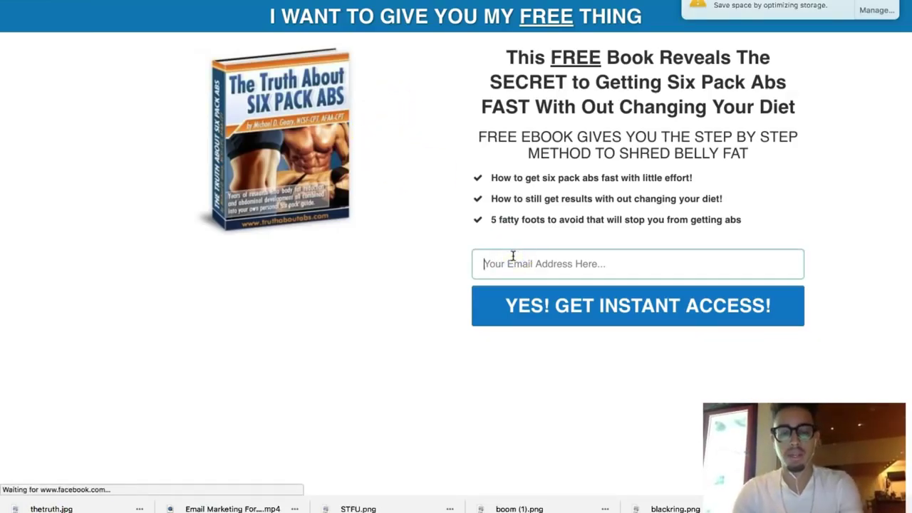
{"action": "type", "text": "billybo"}
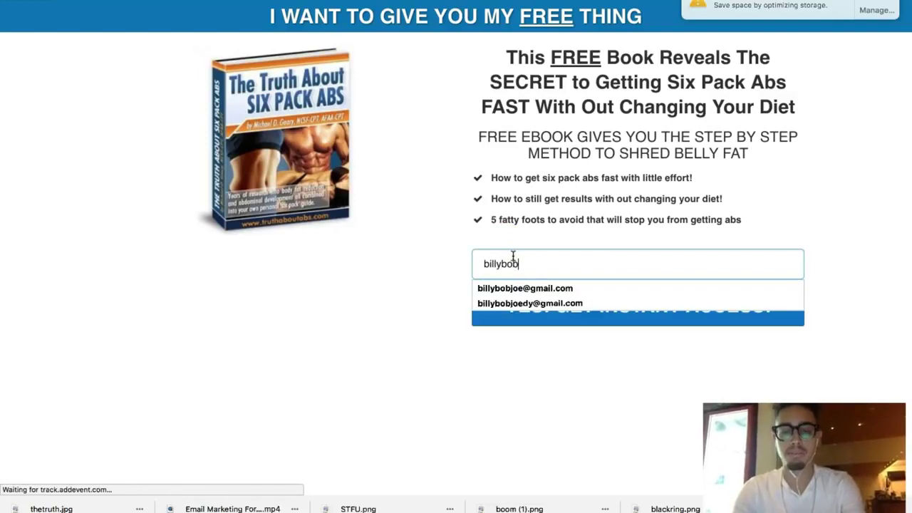
{"action": "type", "text": "b"}
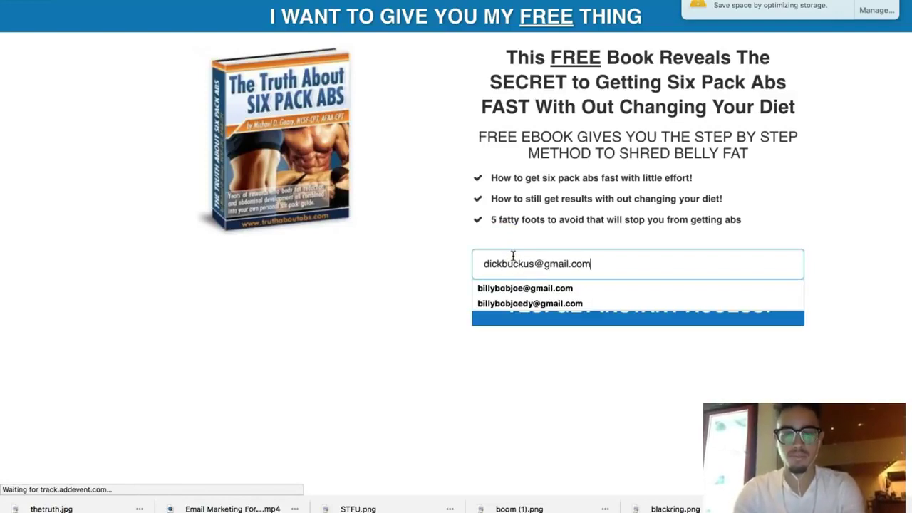
{"action": "left_click", "coordinate": [531, 288]}
Step: Submit the test signup, see AWeber's 'Mailing List Not Active' notice, and return to the editor
{"action": "left_click", "coordinate": [553, 317]}
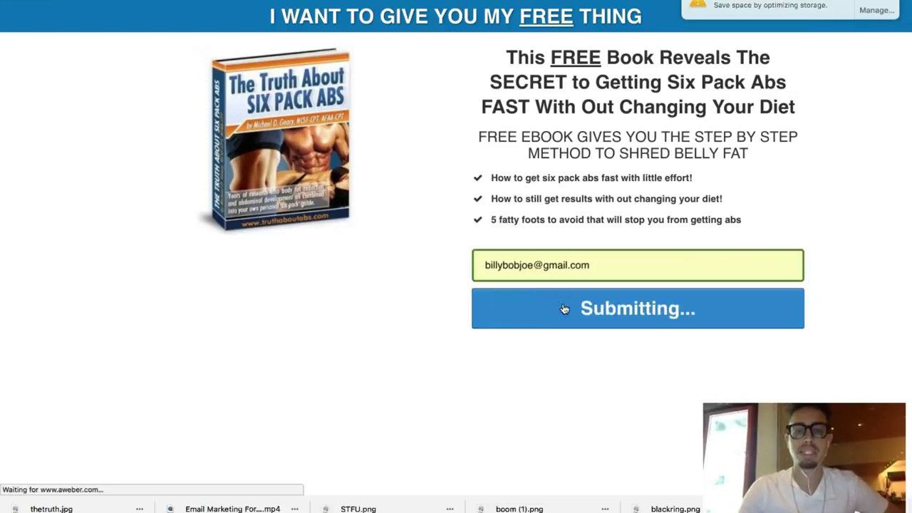
{"action": "left_click", "coordinate": [318, 182]}
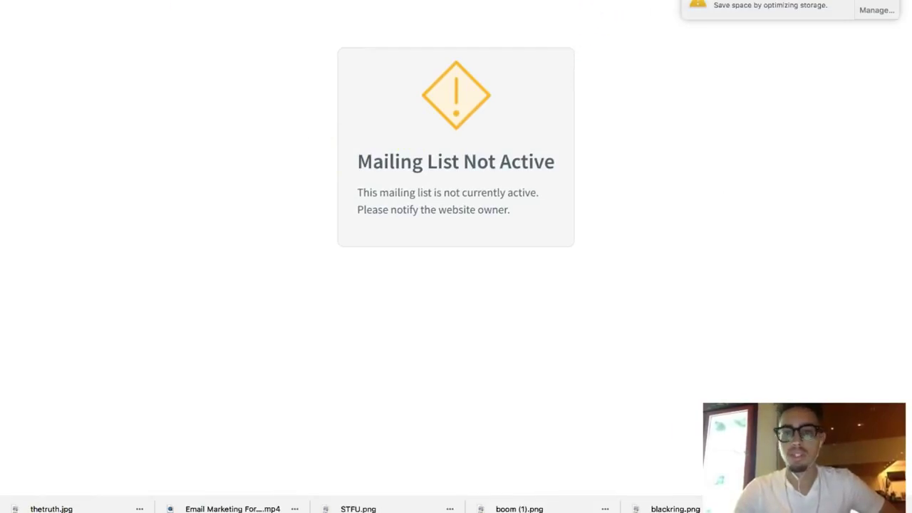
{"action": "key", "text": "super+w"}
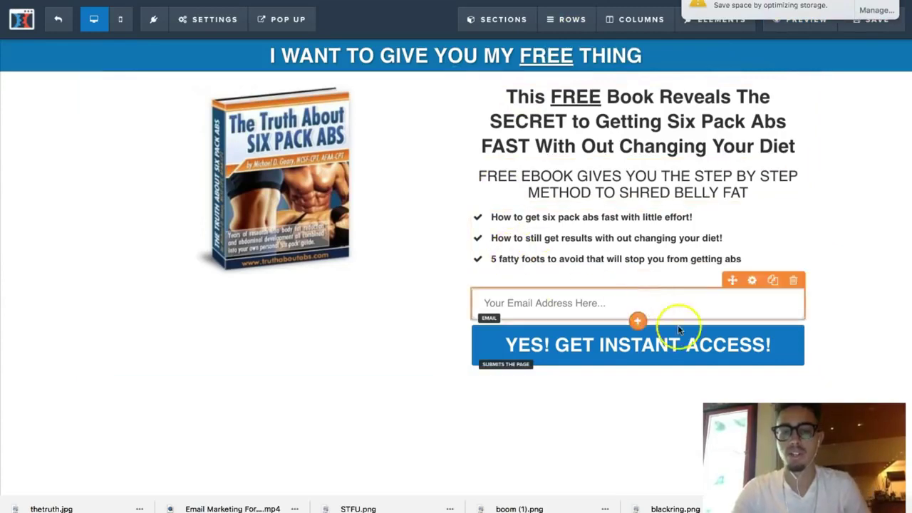
Step: Switch the AWeber 'List To Add' to an active mailing list, then save and preview the page
{"action": "left_click", "coordinate": [207, 19]}
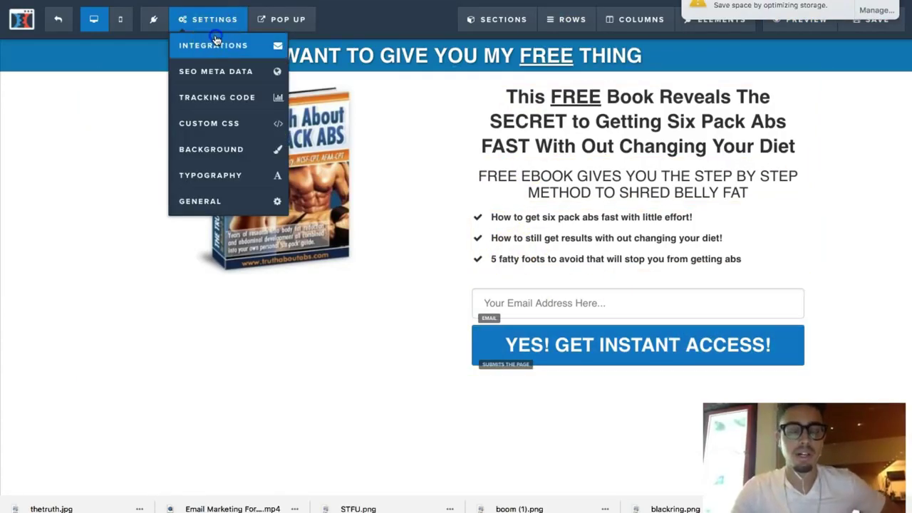
{"action": "left_click", "coordinate": [216, 41]}
{"action": "left_click", "coordinate": [824, 271]}
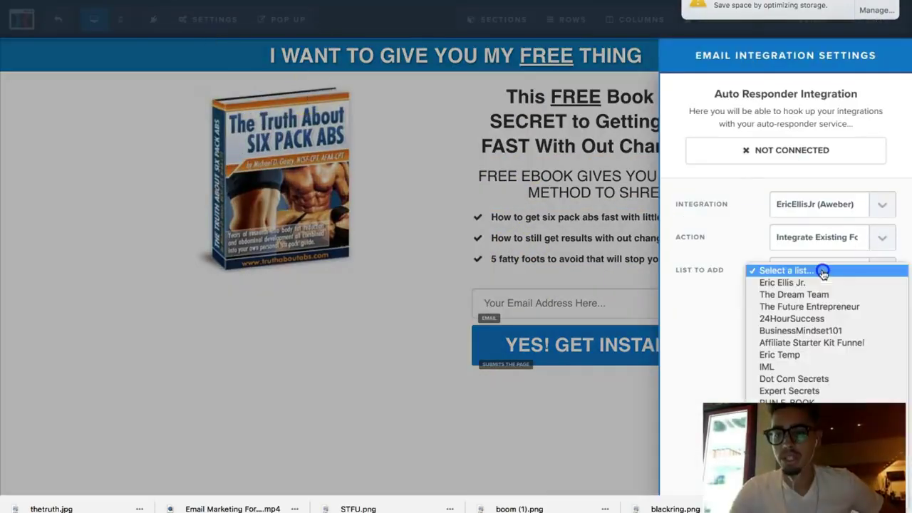
{"action": "left_click", "coordinate": [784, 282]}
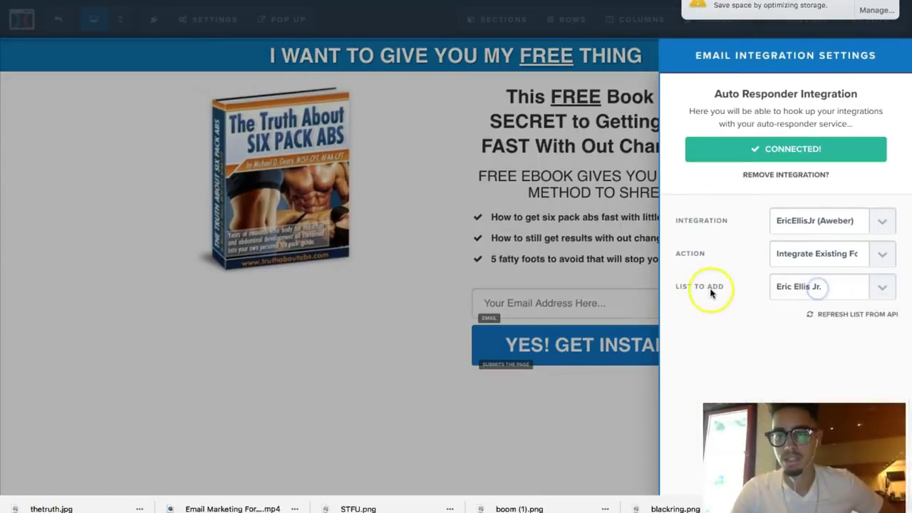
{"action": "left_click", "coordinate": [592, 294]}
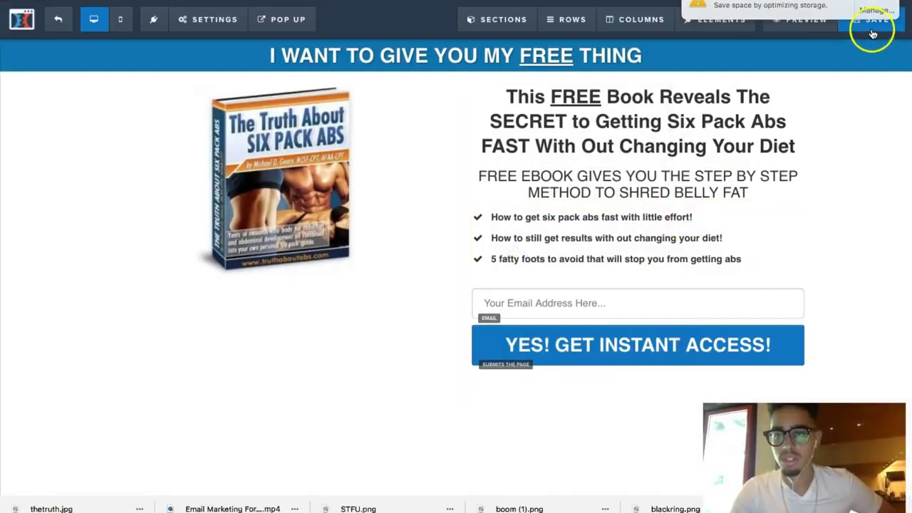
{"action": "left_click", "coordinate": [802, 34]}
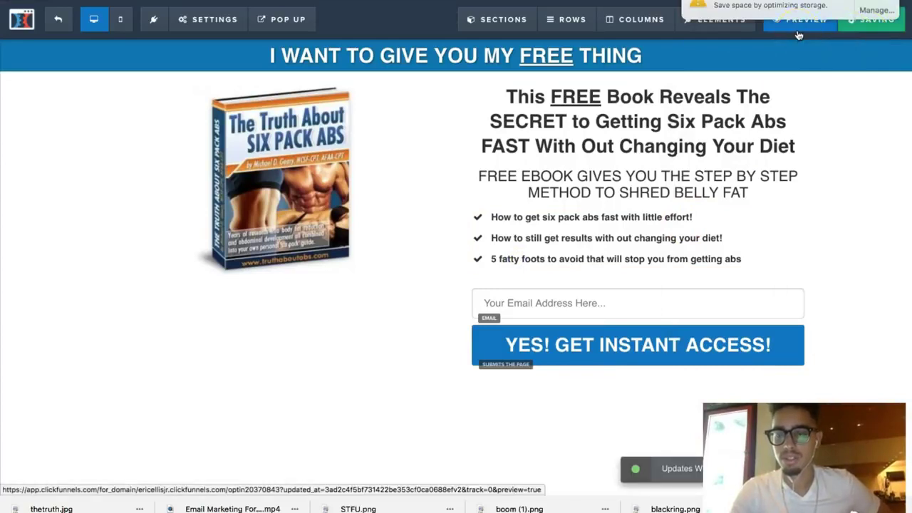
{"action": "left_click", "coordinate": [799, 33]}
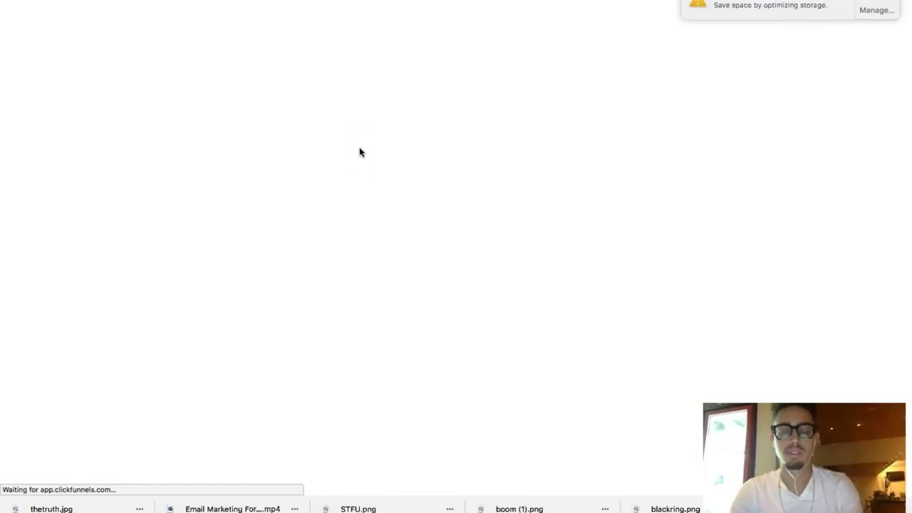
Step: Change the test email in the optin form and submit it with YES! GET INSTANT ACCESS!
{"action": "left_click", "coordinate": [545, 262]}
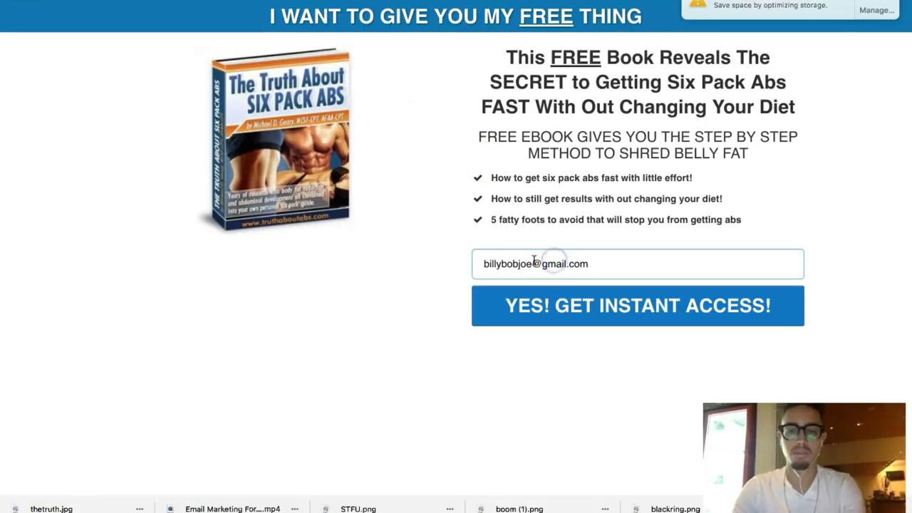
{"action": "left_click", "coordinate": [535, 262]}
{"action": "type", "text": "14"}
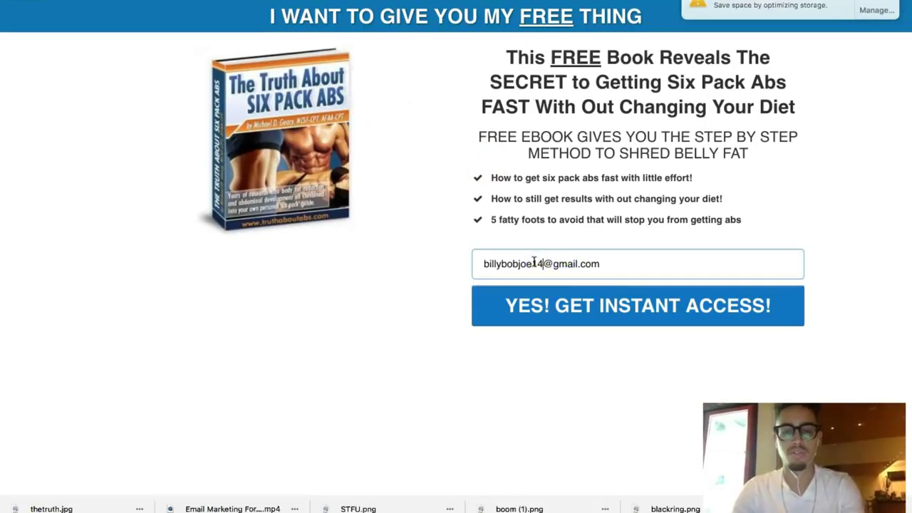
{"action": "left_click", "coordinate": [567, 316]}
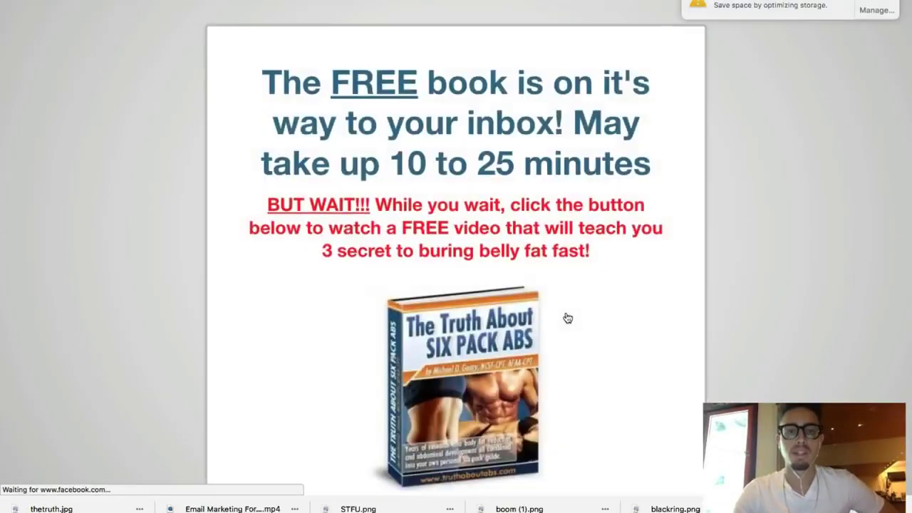
Step: Scroll the thank-you page down to the YES! WATCH FREE VIDEO button
{"action": "scroll", "coordinate": [568, 318], "scroll_direction": "down", "scroll_amount": 2}
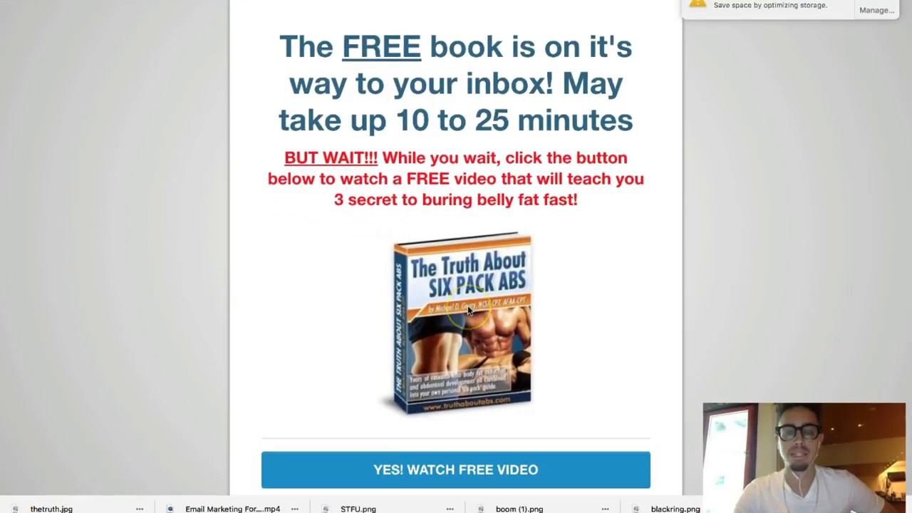
{"action": "scroll", "coordinate": [467, 305], "scroll_direction": "down", "scroll_amount": 1}
{"action": "scroll", "coordinate": [468, 305], "scroll_direction": "down", "scroll_amount": 1}
{"action": "scroll", "coordinate": [467, 305], "scroll_direction": "up", "scroll_amount": 2}
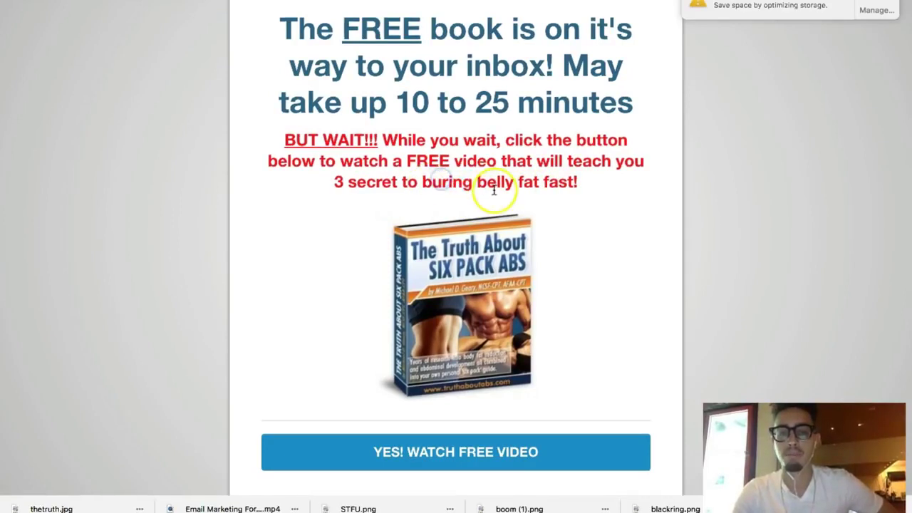
{"action": "scroll", "coordinate": [509, 377], "scroll_direction": "down", "scroll_amount": 2}
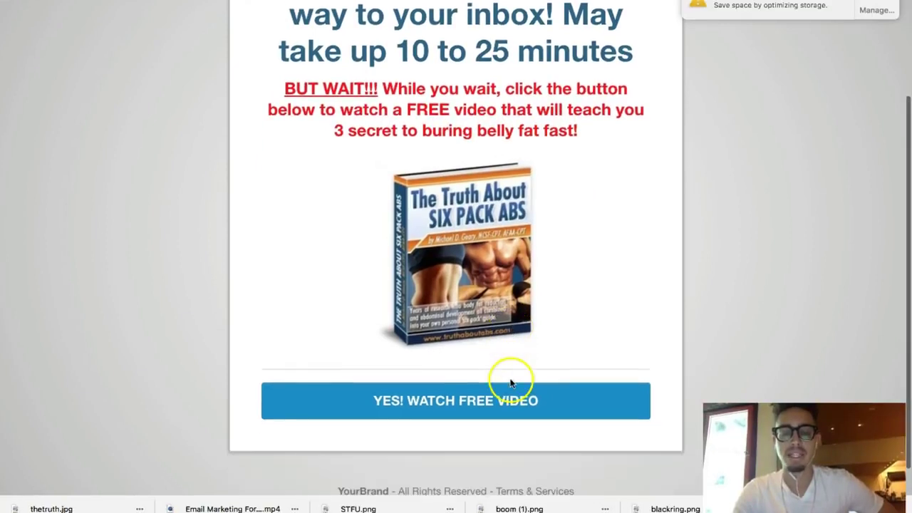
Step: Open the Logic, Marshmello - Everyday video, pause its pre-roll ad, and switch to AWeber
{"action": "left_click", "coordinate": [447, 401]}
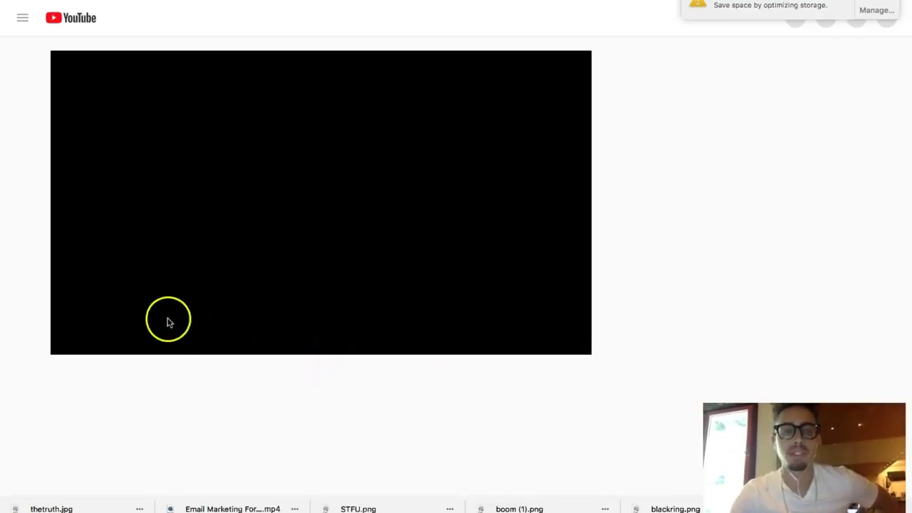
{"action": "left_click", "coordinate": [75, 344]}
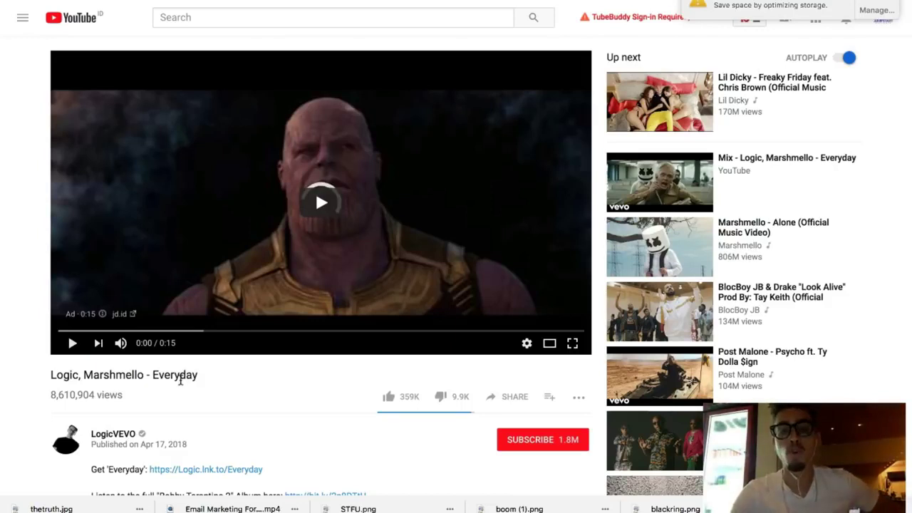
{"action": "key", "text": "ctrl+Tab"}
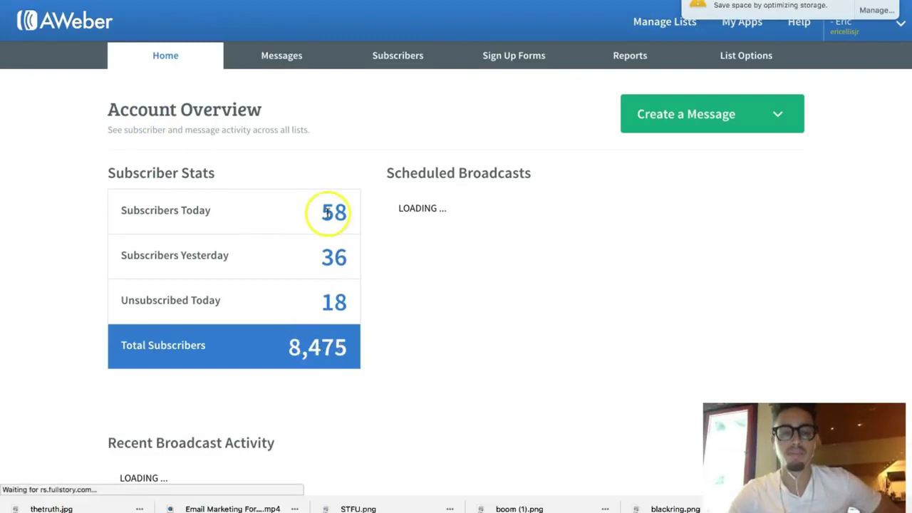
Step: Highlight AWeber's subscriber counts (58 today, 36 yesterday, 8,475 total), then return to YouTube
{"action": "left_click_drag", "start_coordinate": [324, 212], "coordinate": [371, 218]}
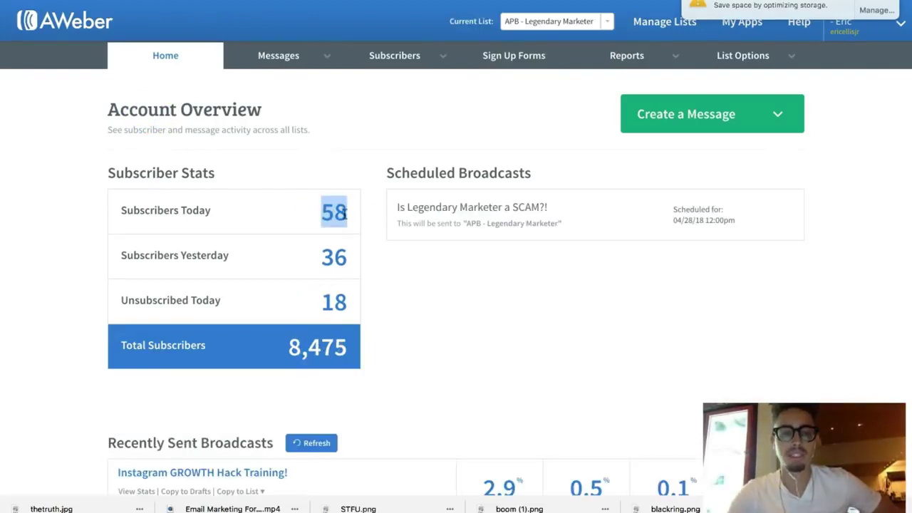
{"action": "left_click_drag", "start_coordinate": [326, 258], "coordinate": [350, 257]}
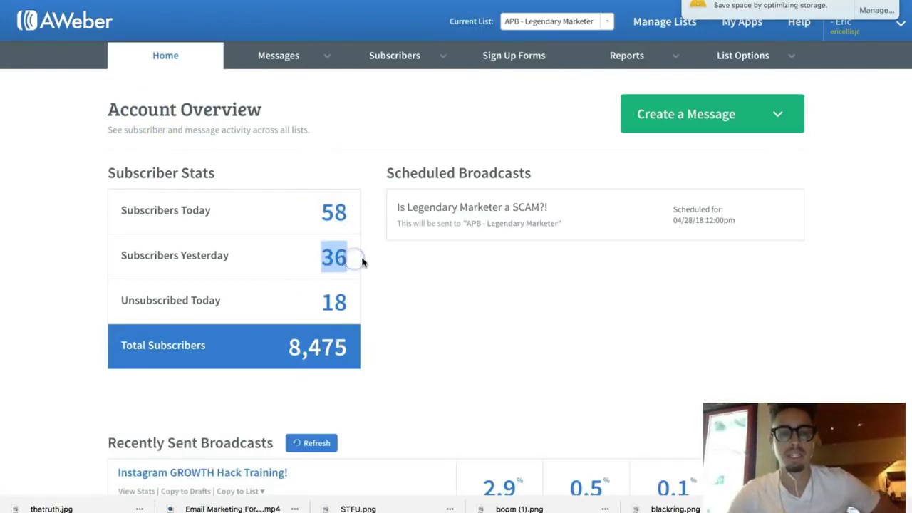
{"action": "left_click", "coordinate": [363, 258]}
{"action": "left_click_drag", "start_coordinate": [306, 346], "coordinate": [363, 347]}
{"action": "left_click", "coordinate": [373, 347]}
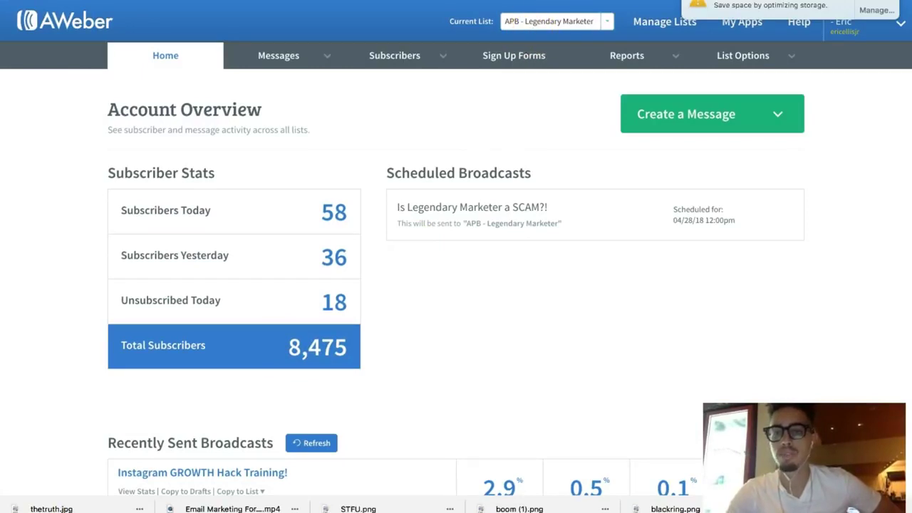
{"action": "key", "text": "ctrl+Tab"}
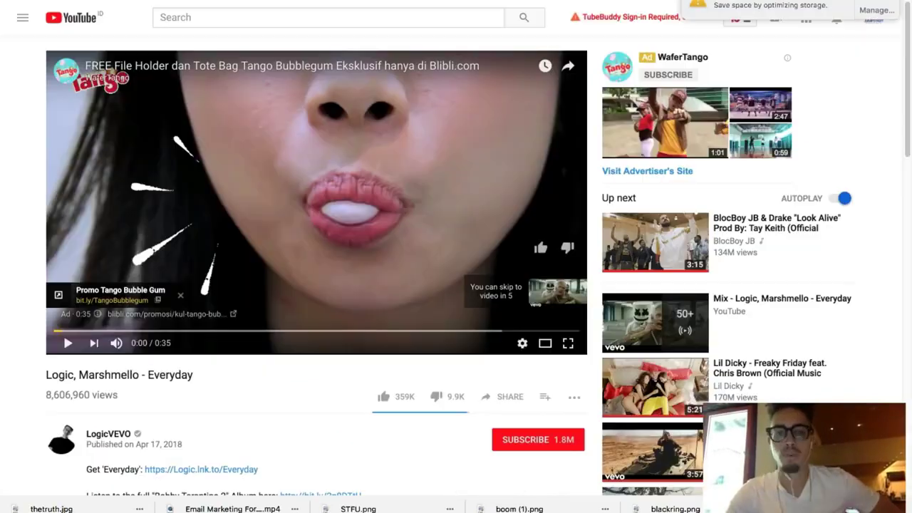